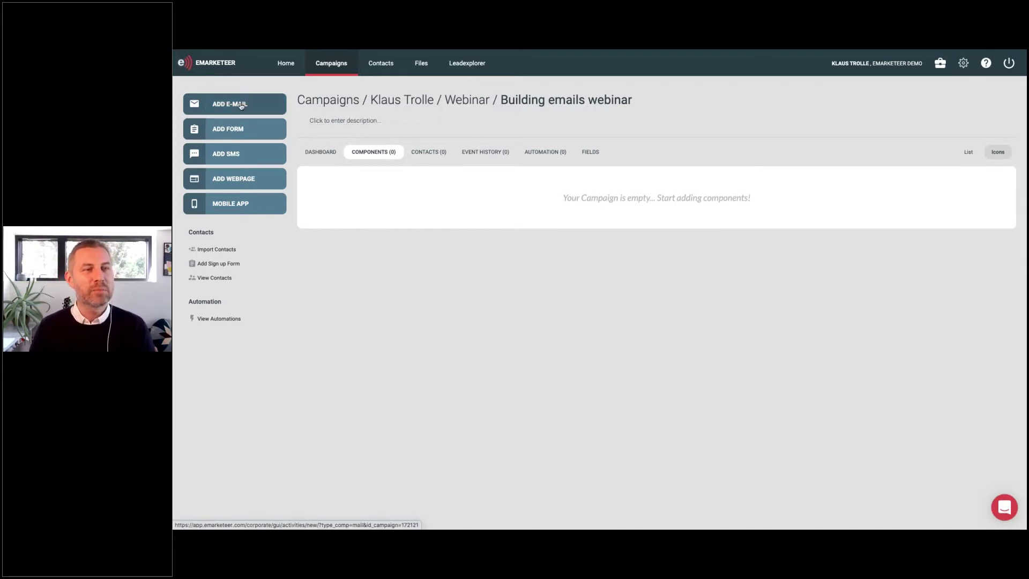
Step: Add a new e-mail named 'Building emails in eMarketeer', correcting the typos in the name
click(240, 106)
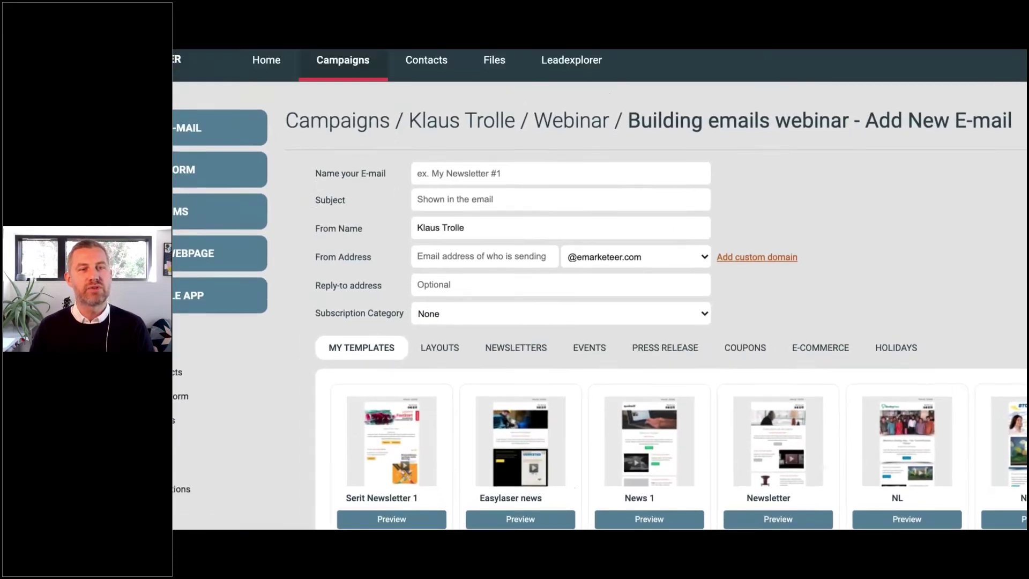
click(430, 125)
text(B)
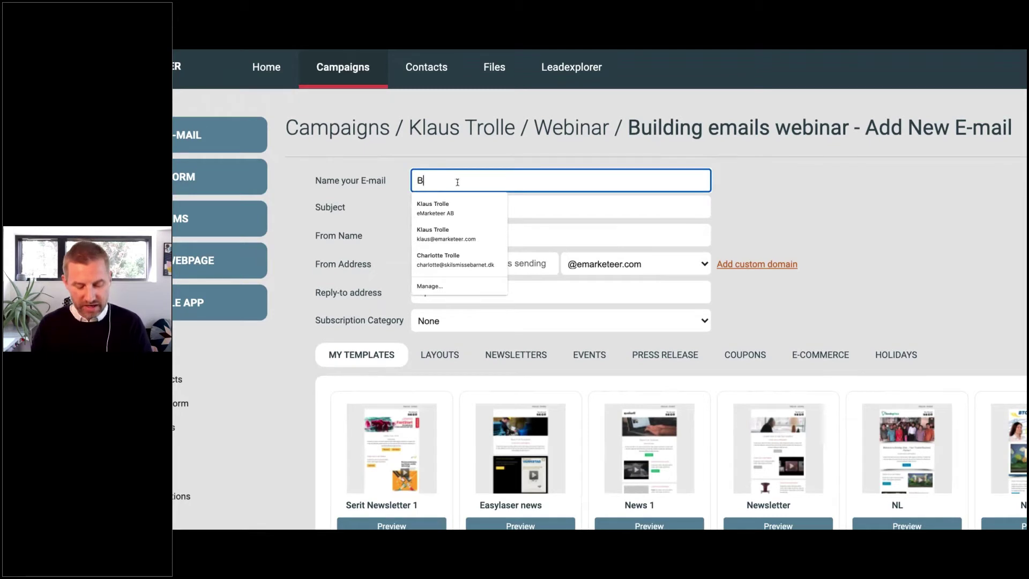
text(uilding )
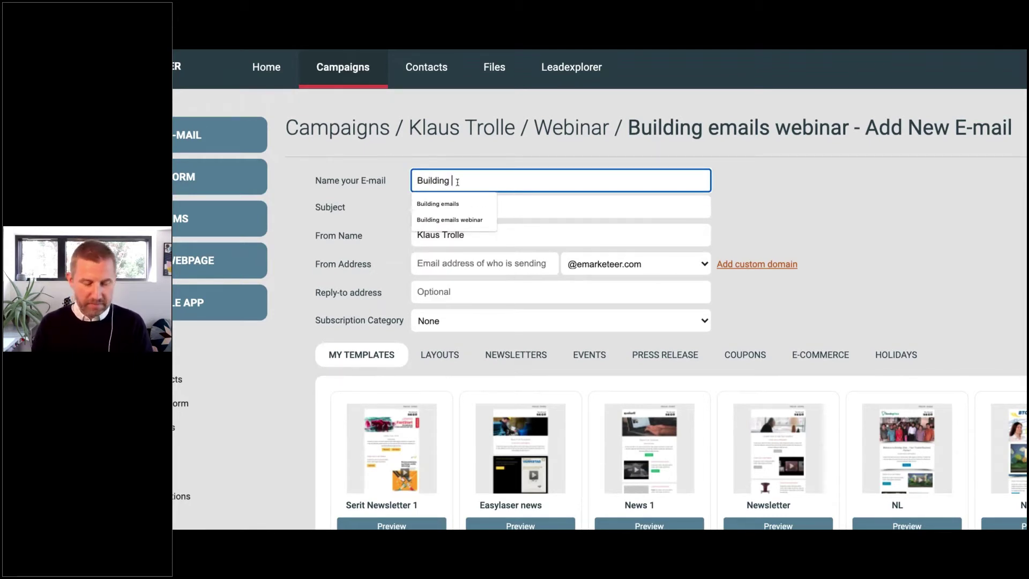
text(emzils in em)
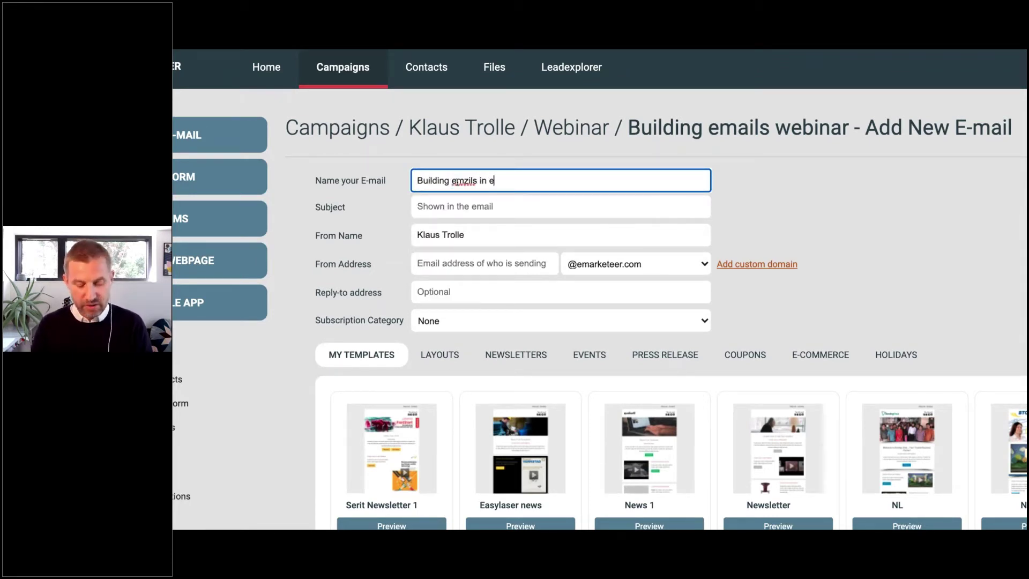
key(BackSpace)
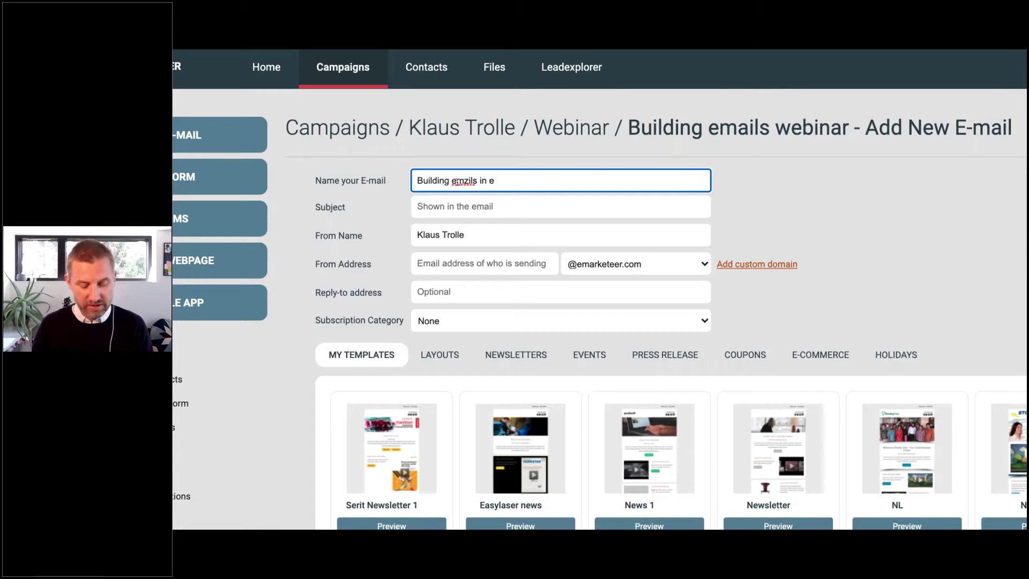
text(Marketeer)
click(467, 181)
key(BackSpace)
text(a)
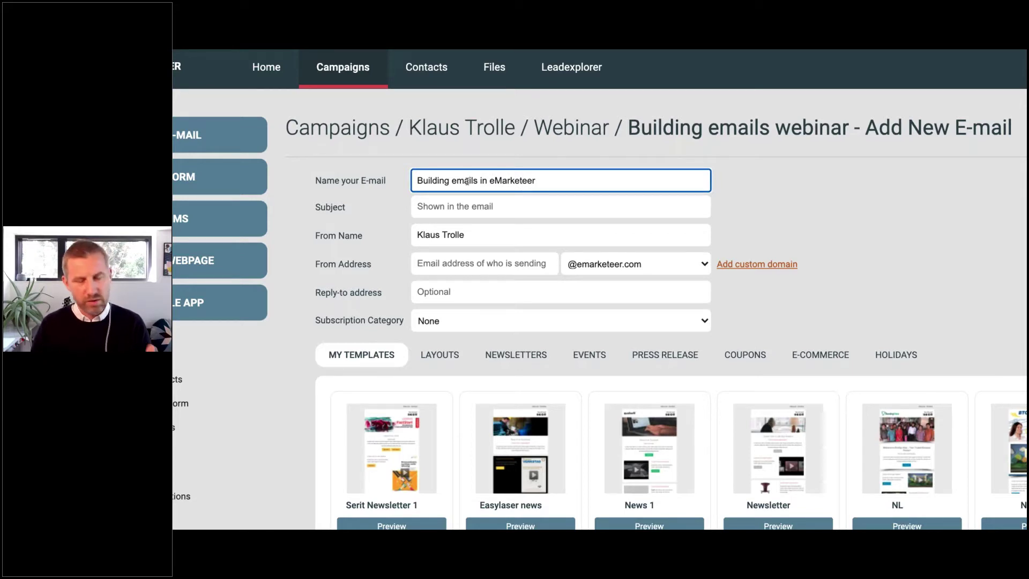
click(464, 212)
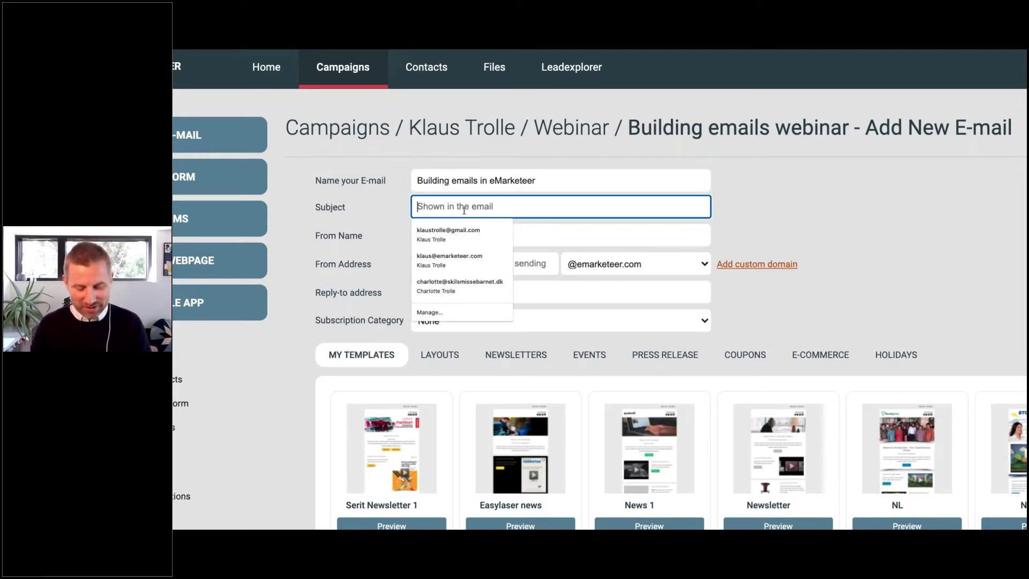
text(News from)
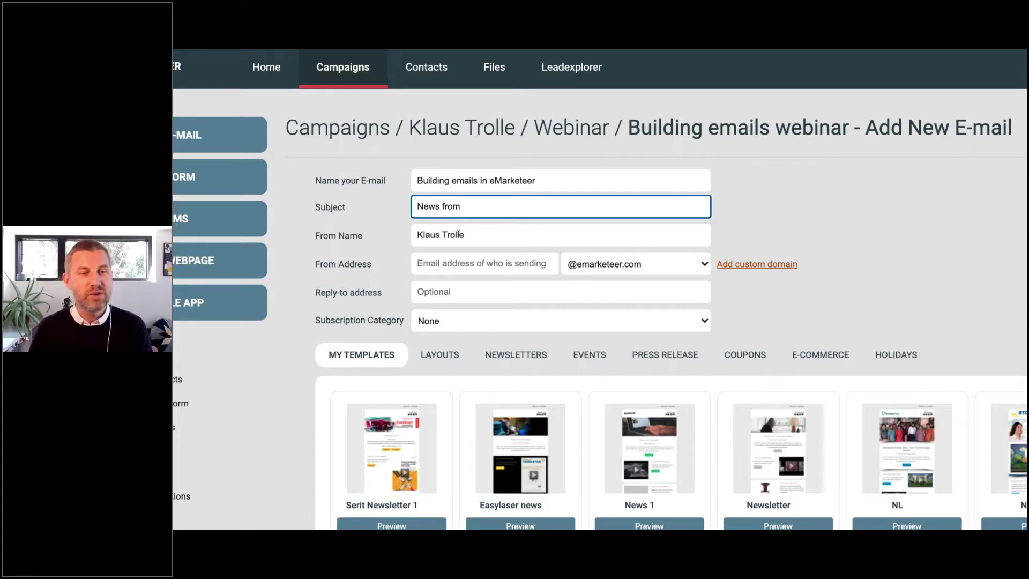
click(457, 263)
text(info)
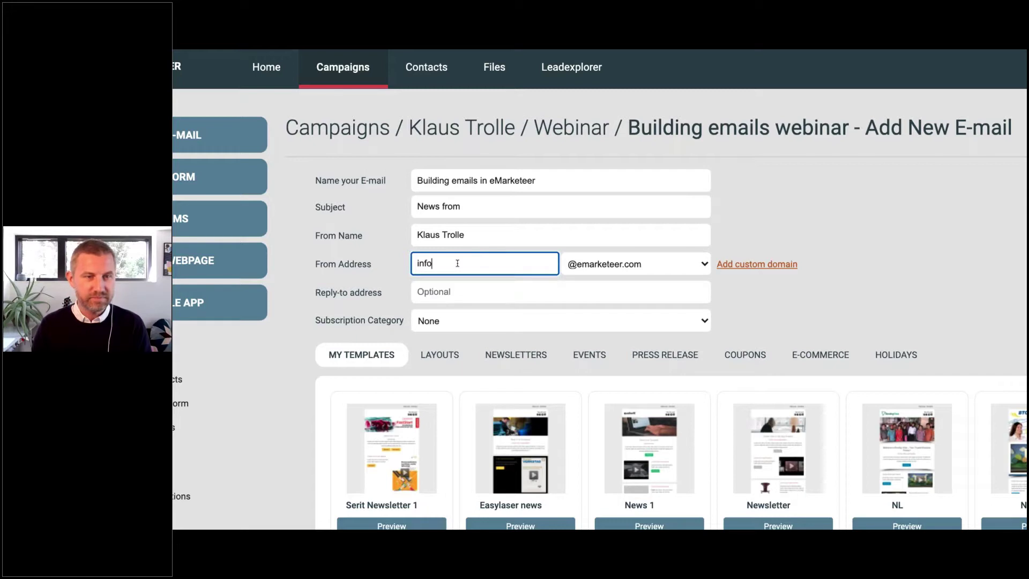
key(Tab)
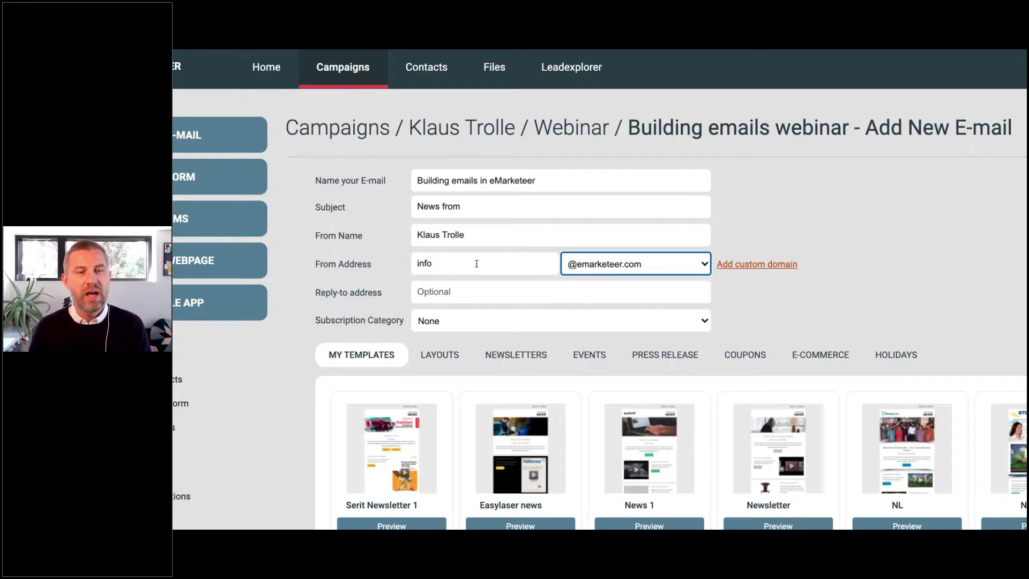
click(601, 271)
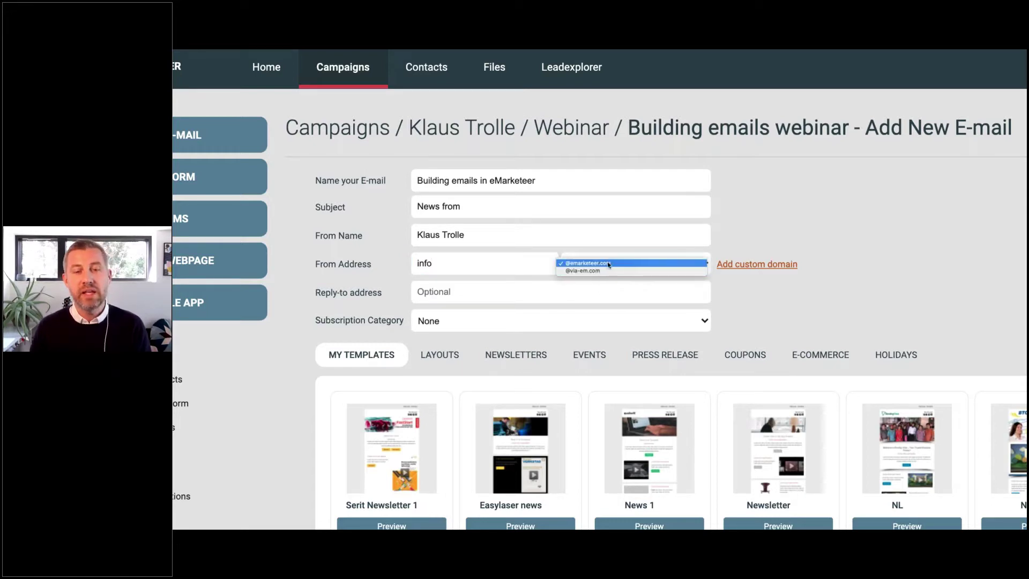
click(614, 263)
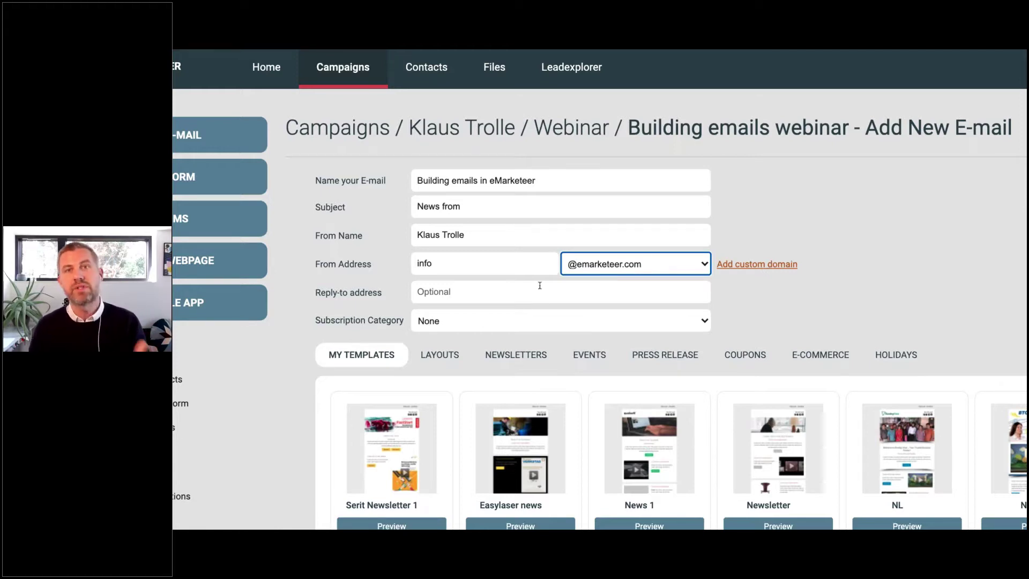
Step: Leave Reply-to empty and choose Newsletter as the subscription category
click(504, 294)
click(408, 281)
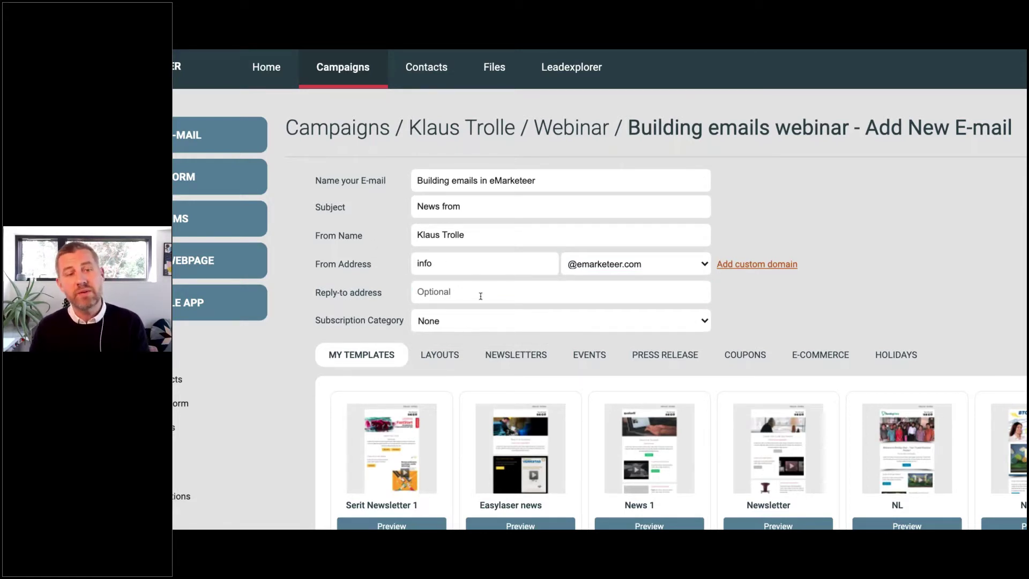
click(480, 323)
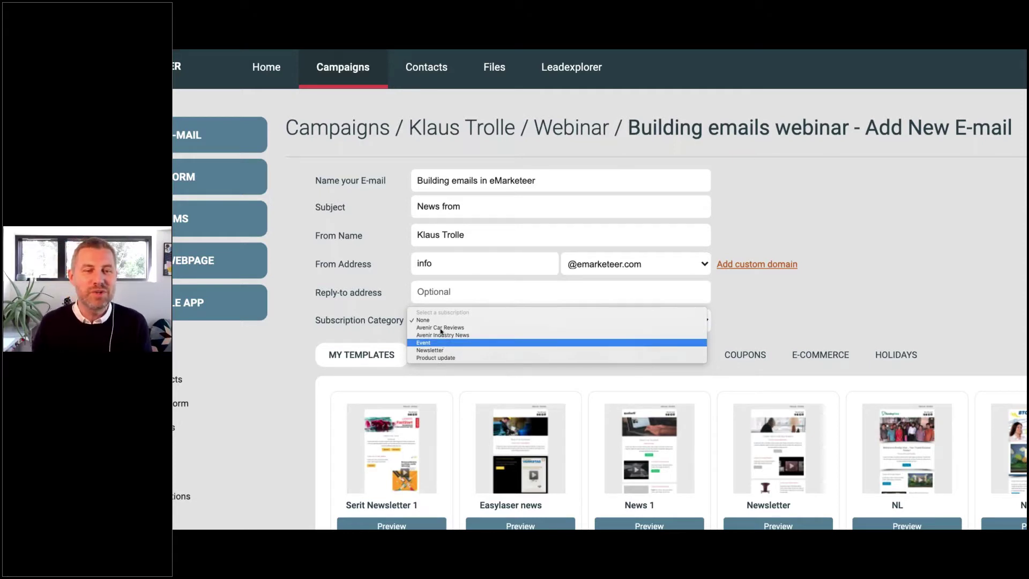
click(383, 308)
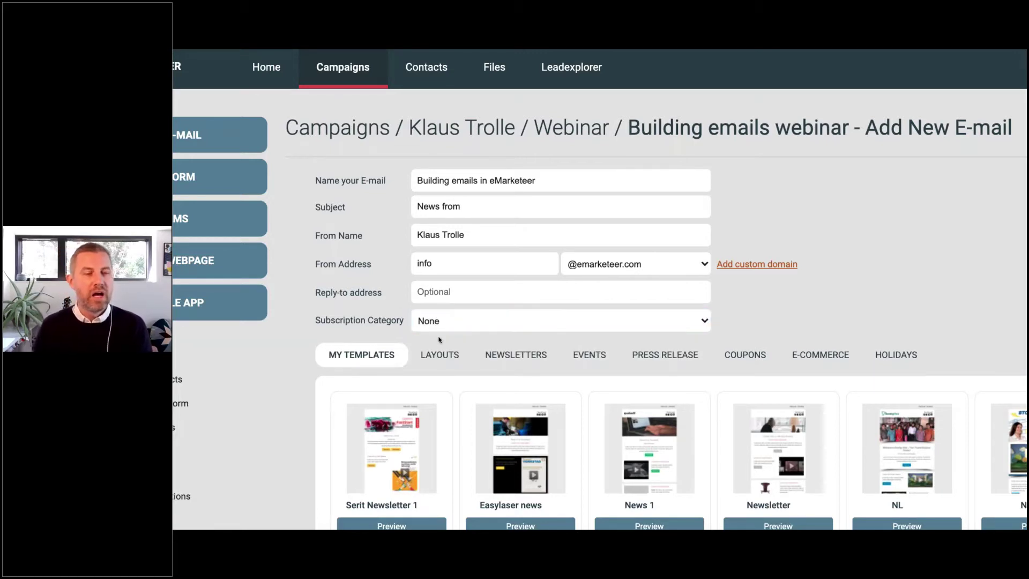
click(440, 319)
click(453, 350)
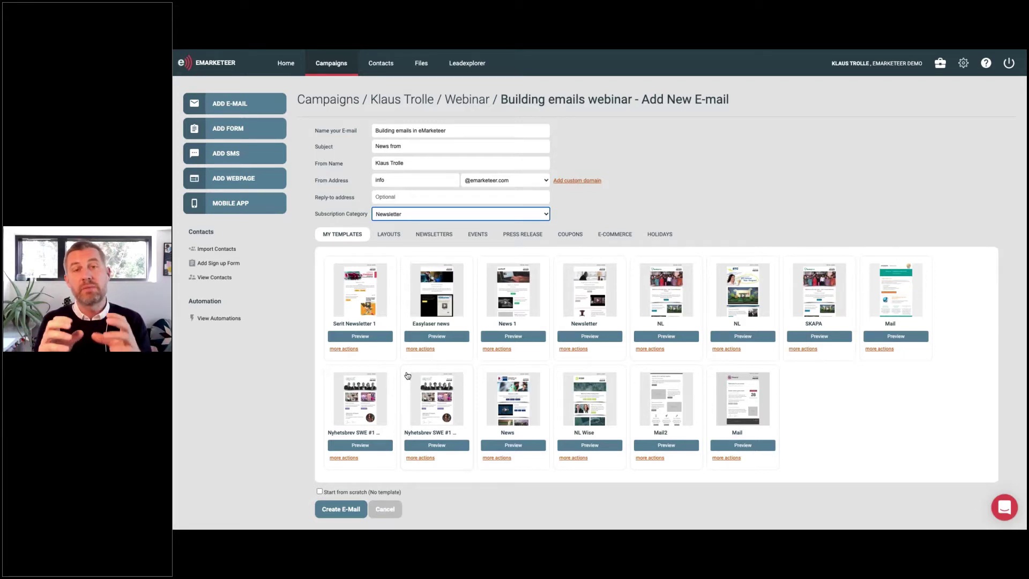
Step: Pick the light Newsletter 01 (R) layout under Layouts and create the e-mail from it
click(388, 234)
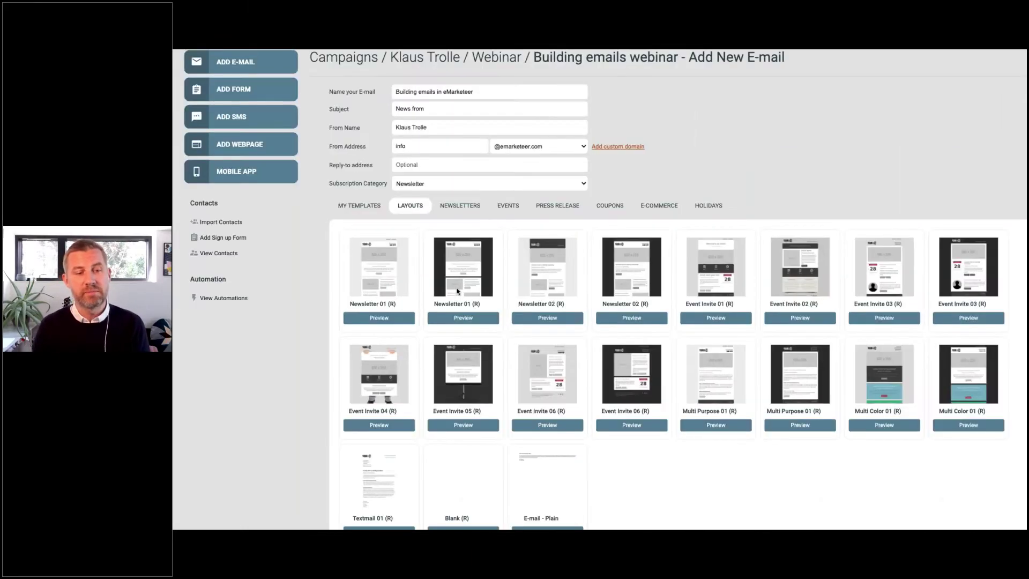
scroll(457, 291, down, 3)
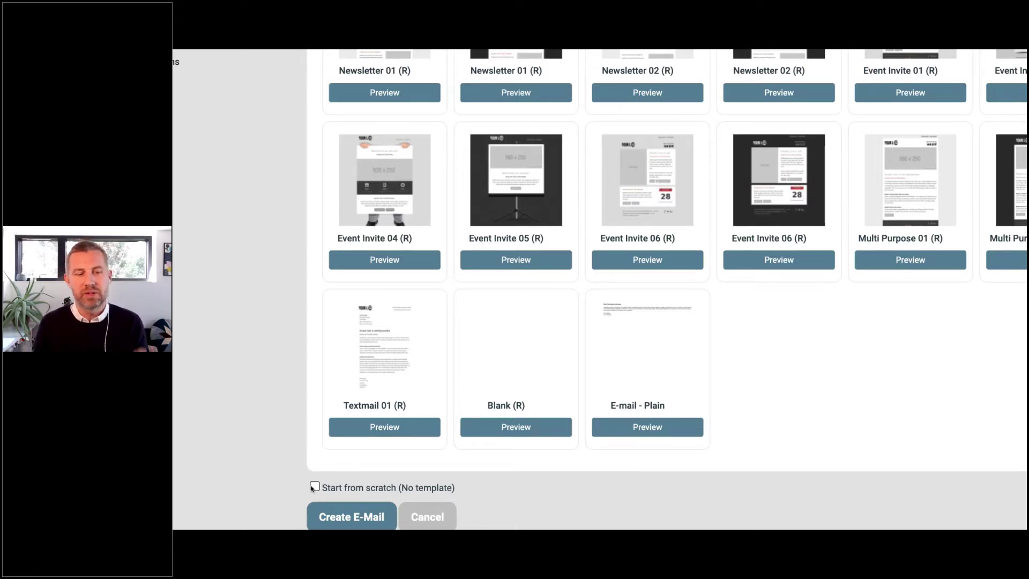
scroll(423, 383, up, 3)
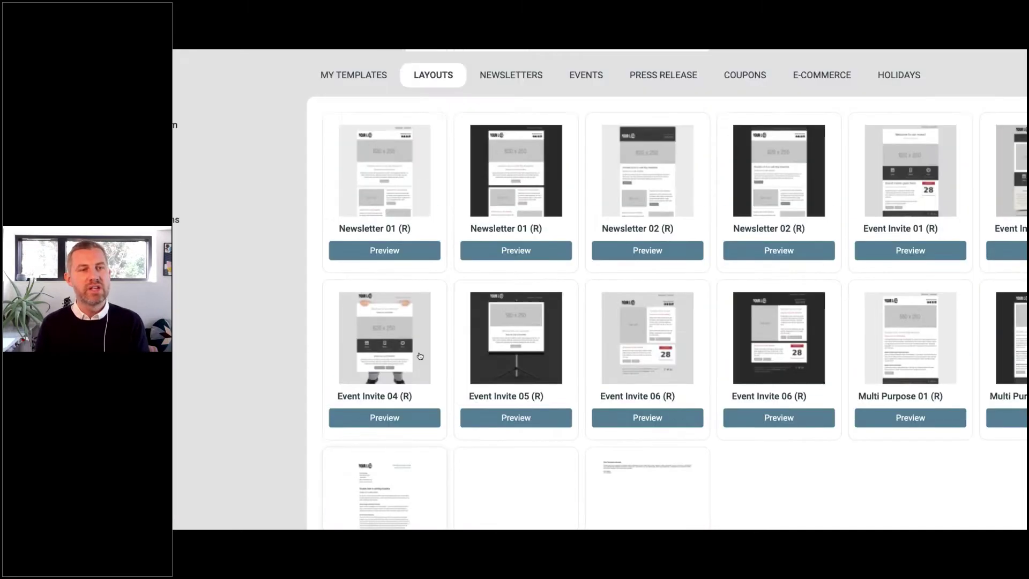
scroll(419, 356, up, 1)
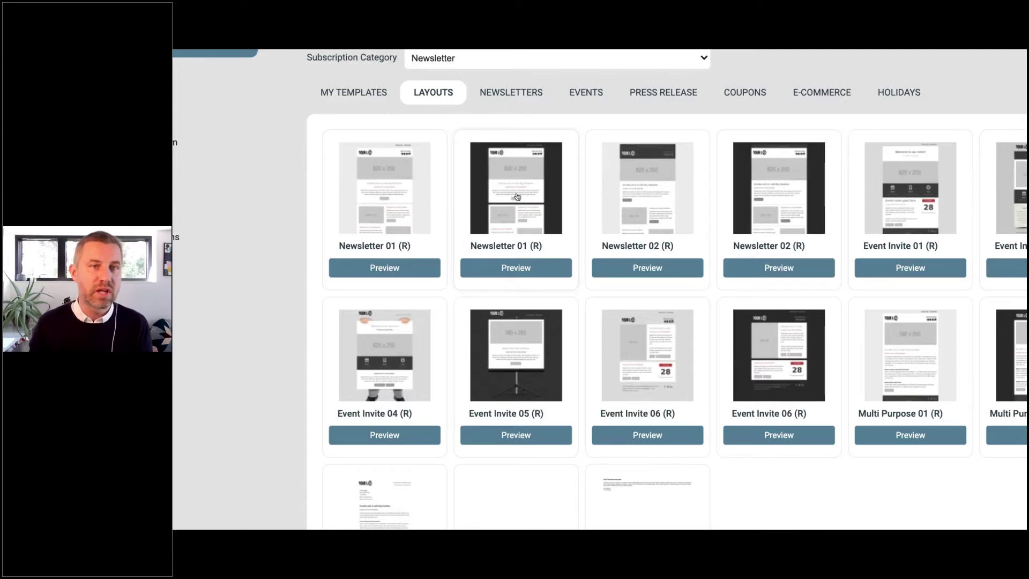
scroll(517, 196, down, 3)
scroll(517, 197, up, 2)
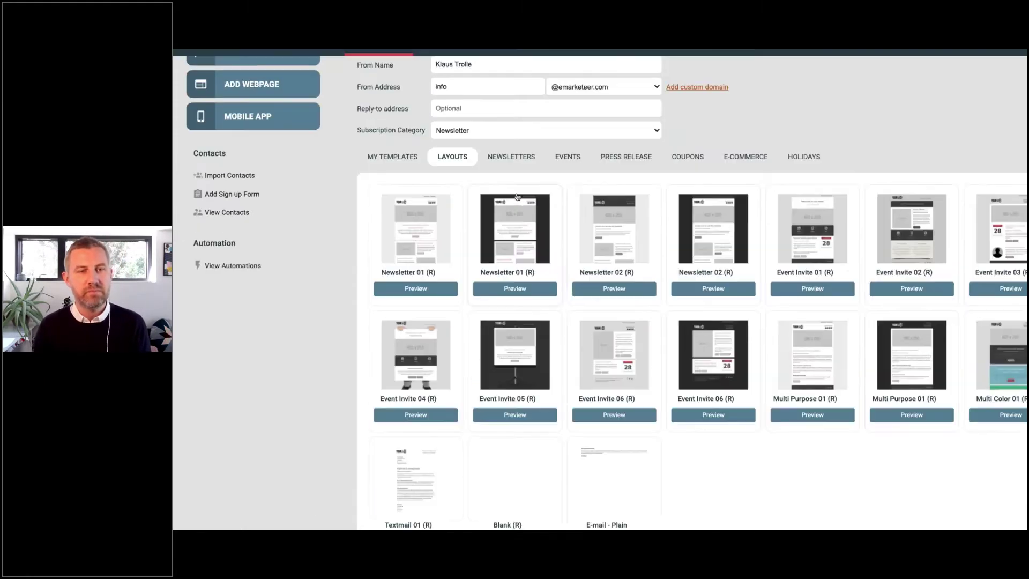
click(410, 292)
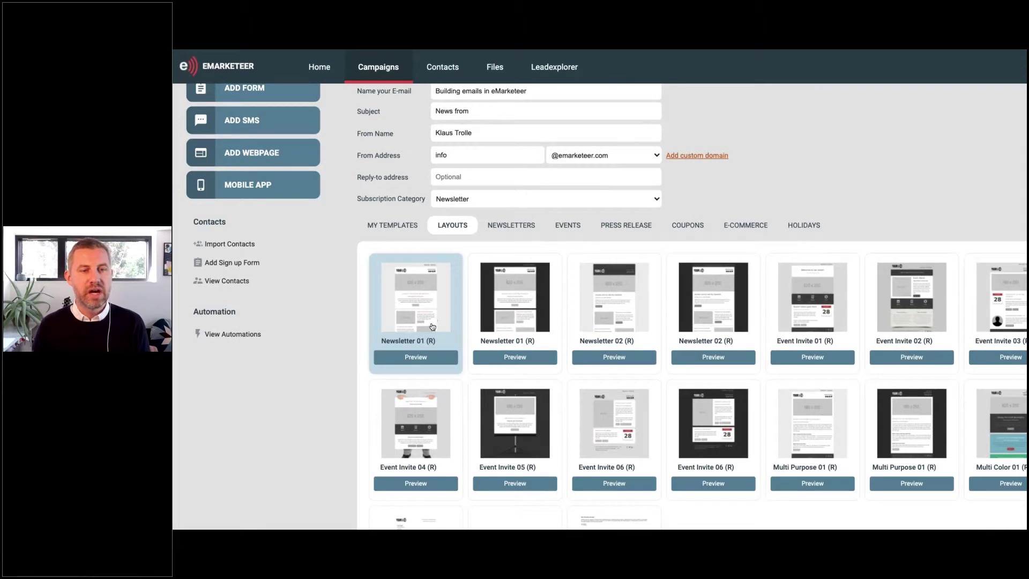
scroll(433, 326, down, 1)
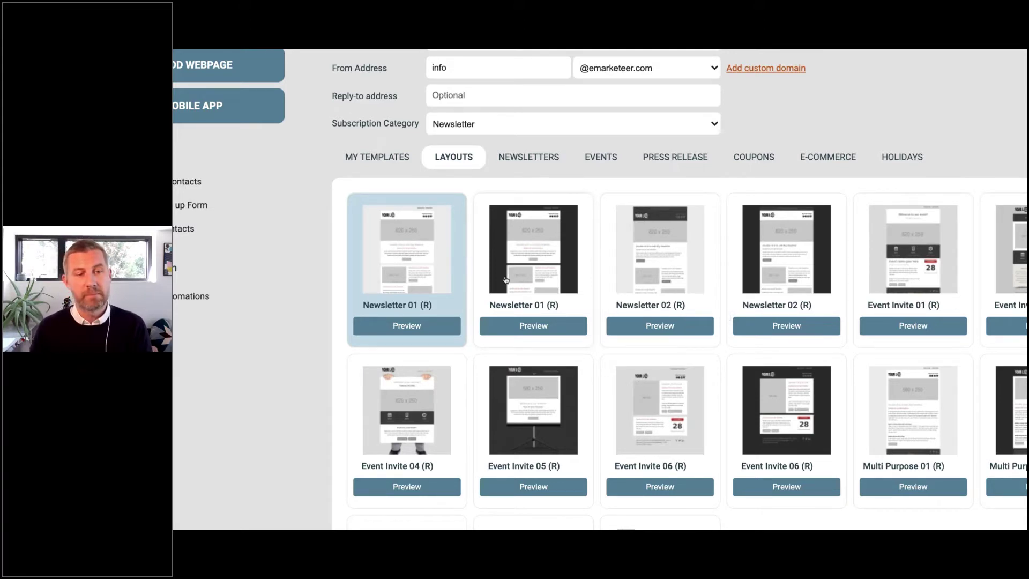
scroll(506, 278, down, 2)
scroll(506, 279, down, 5)
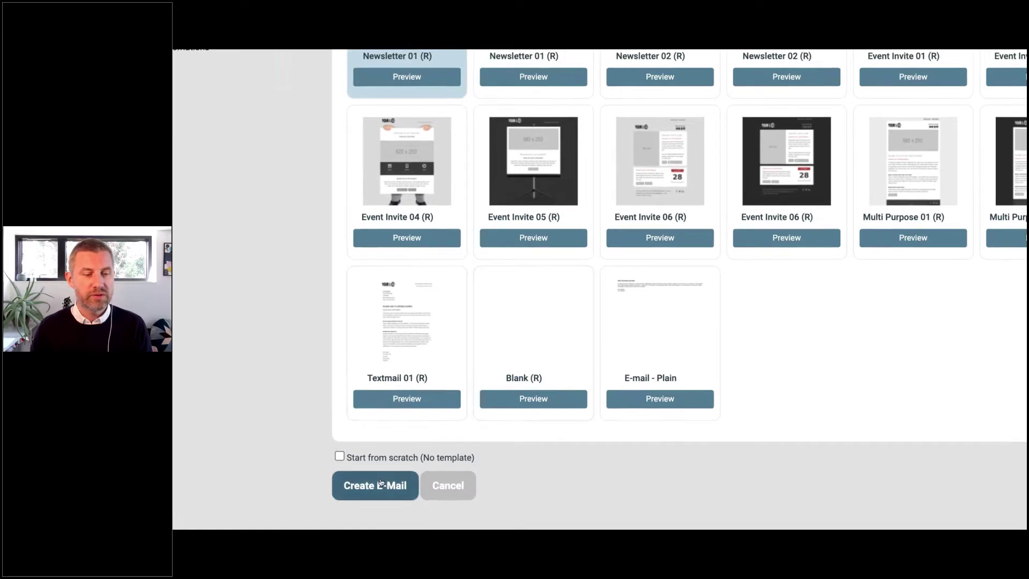
click(380, 482)
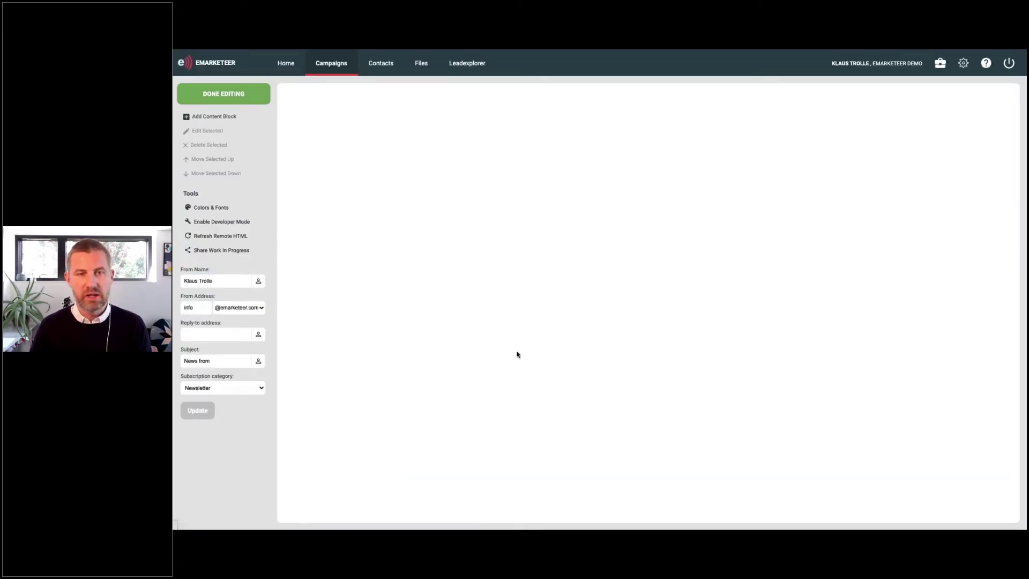
Step: Step through the slides on adding an email and the left panel, then return to the editor
key(ctrl+Left)
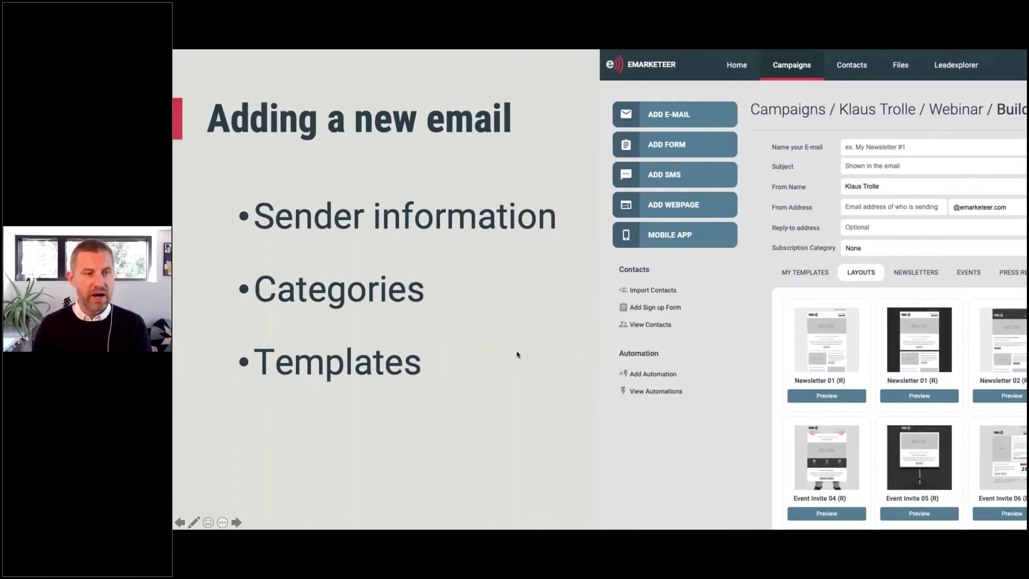
key(Right)
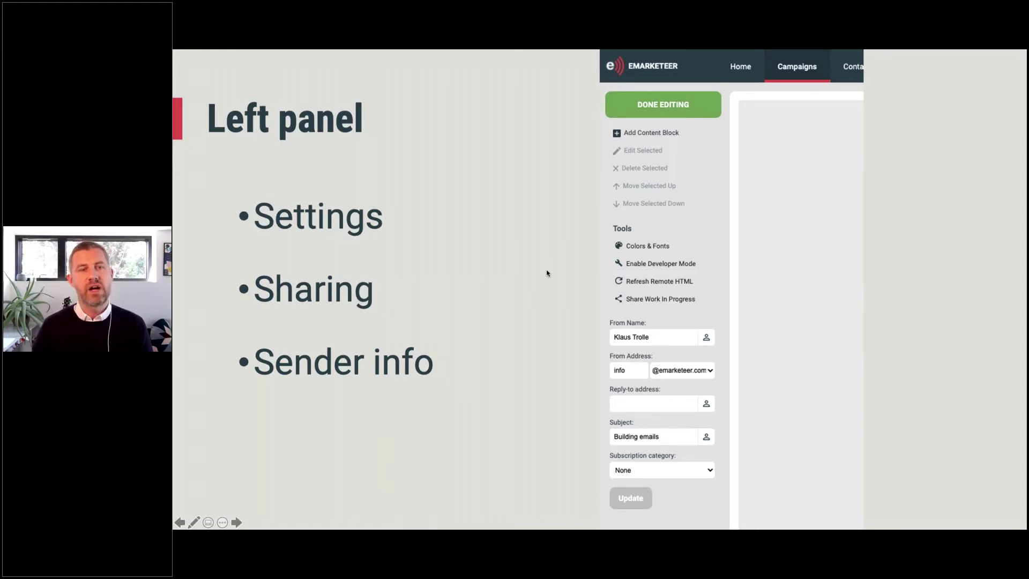
key(ctrl+Right)
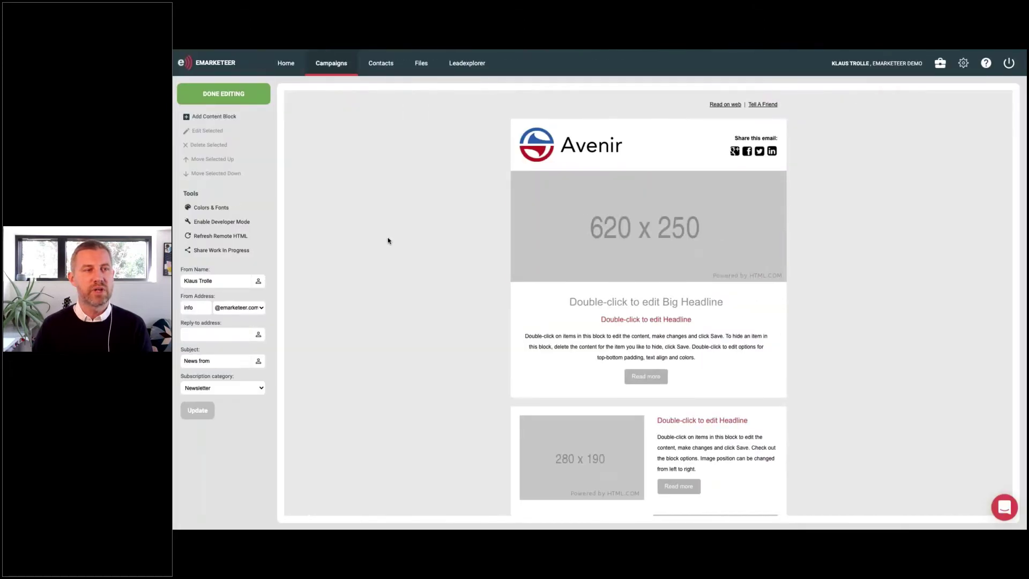
Step: Scroll around the editor to view the Avenir newsletter layout and its blocks
scroll(388, 241, up, 2)
scroll(389, 241, up, 5)
scroll(388, 240, left, 3)
scroll(389, 241, up, 3)
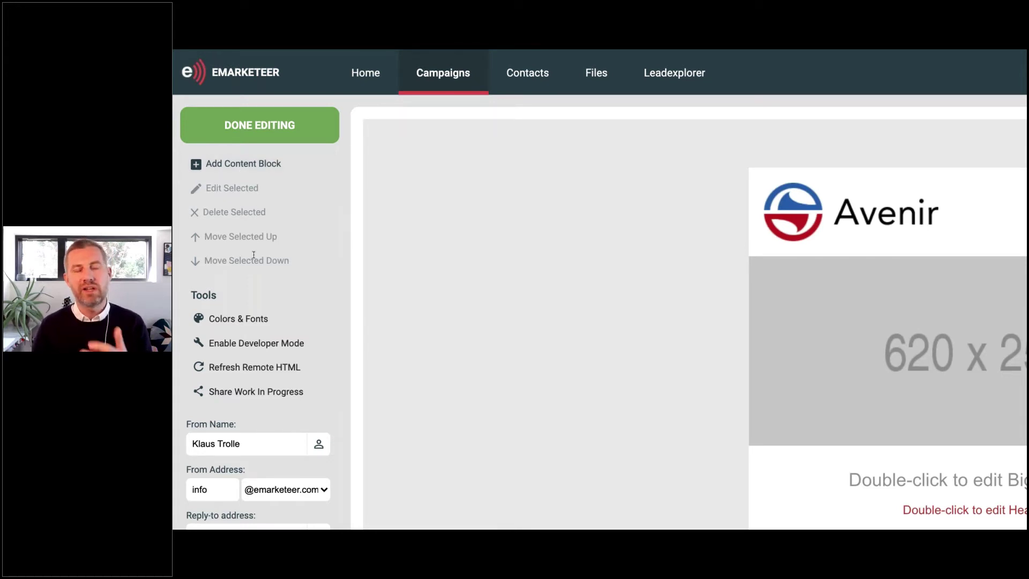
scroll(253, 256, down, 2)
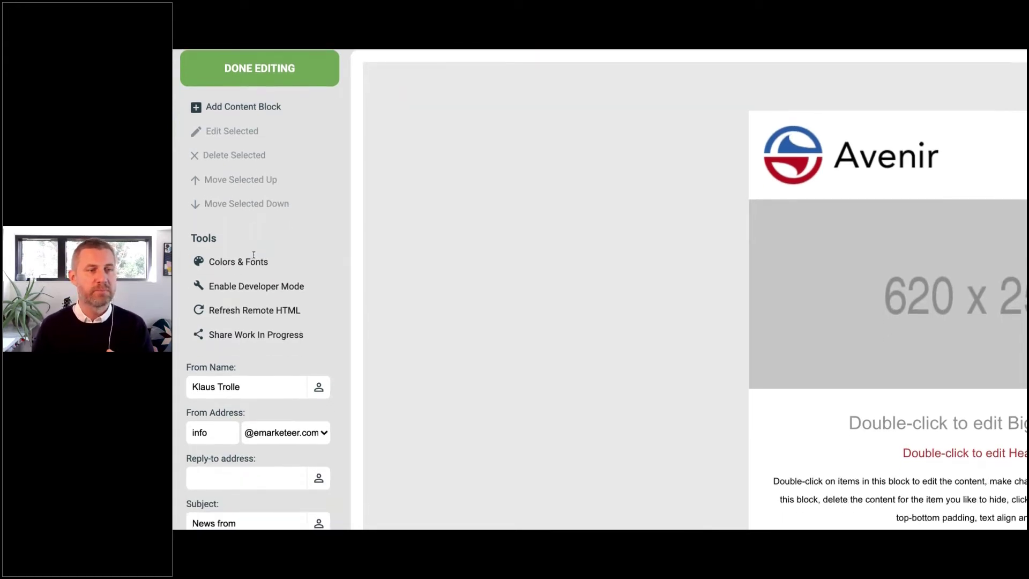
scroll(292, 276, down, 1)
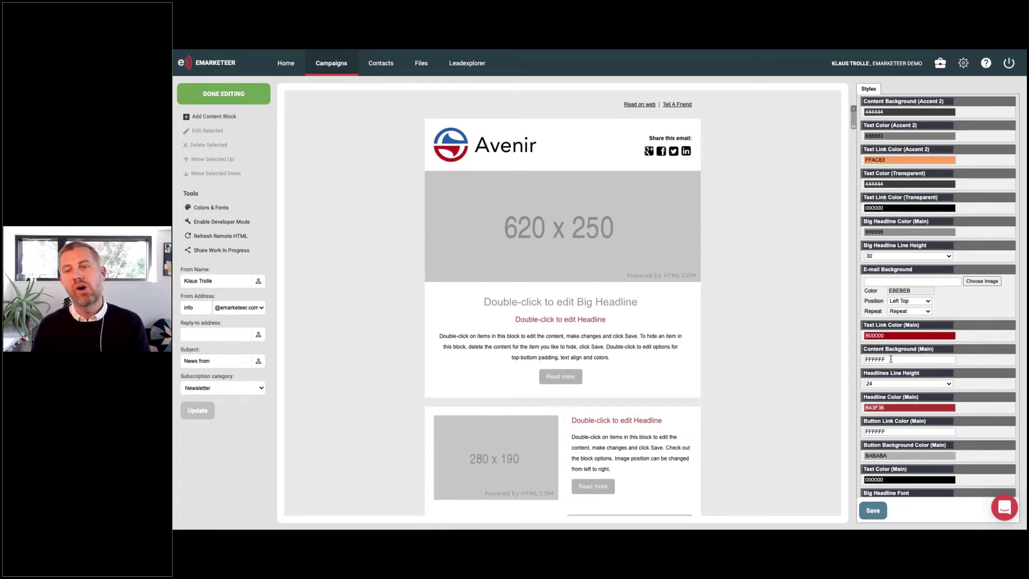
scroll(890, 359, down, 5)
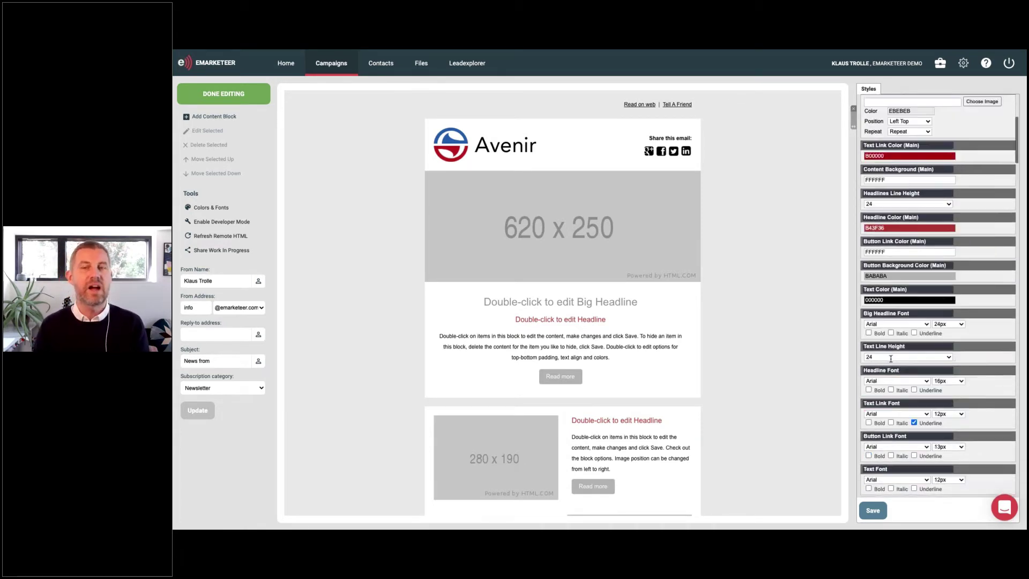
scroll(891, 359, up, 5)
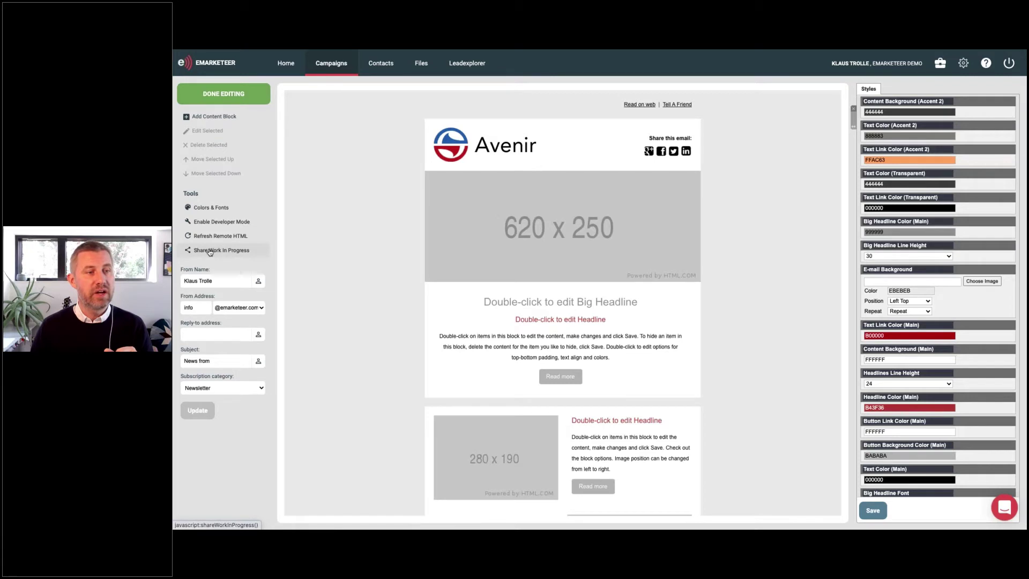
Step: Generate a Share Work In Progress link and copy it
click(211, 252)
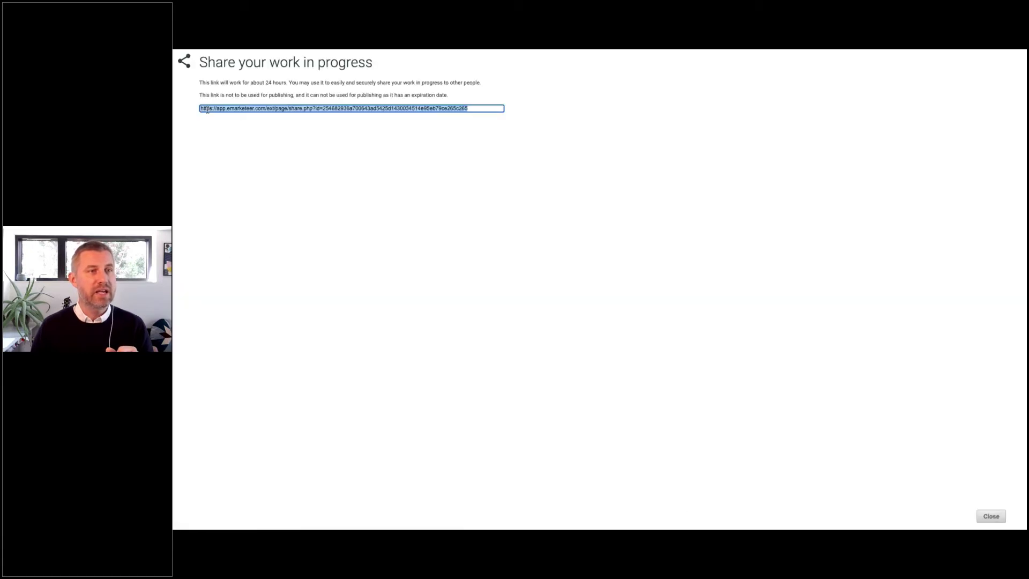
click(213, 109)
key(super+c)
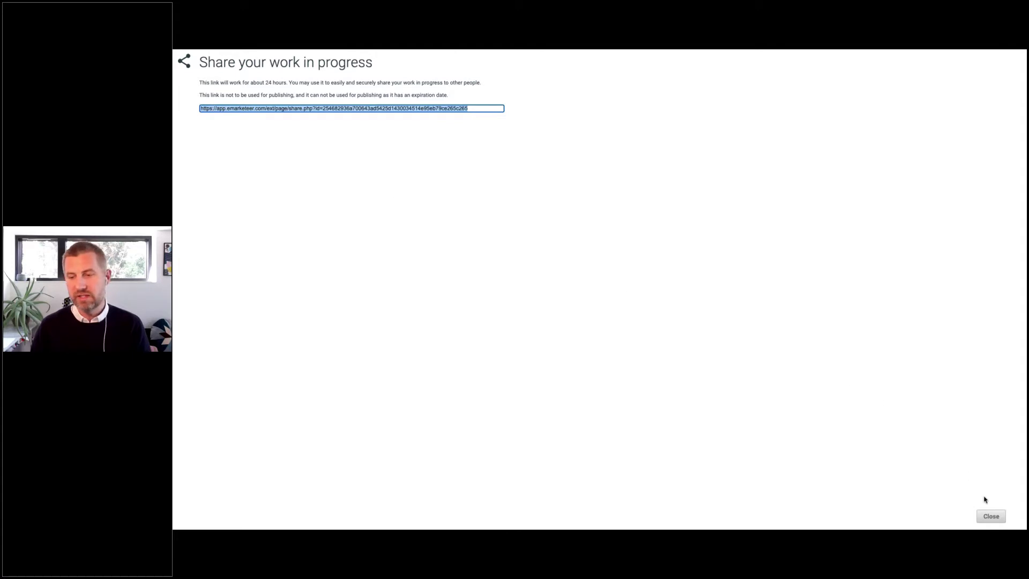
click(984, 516)
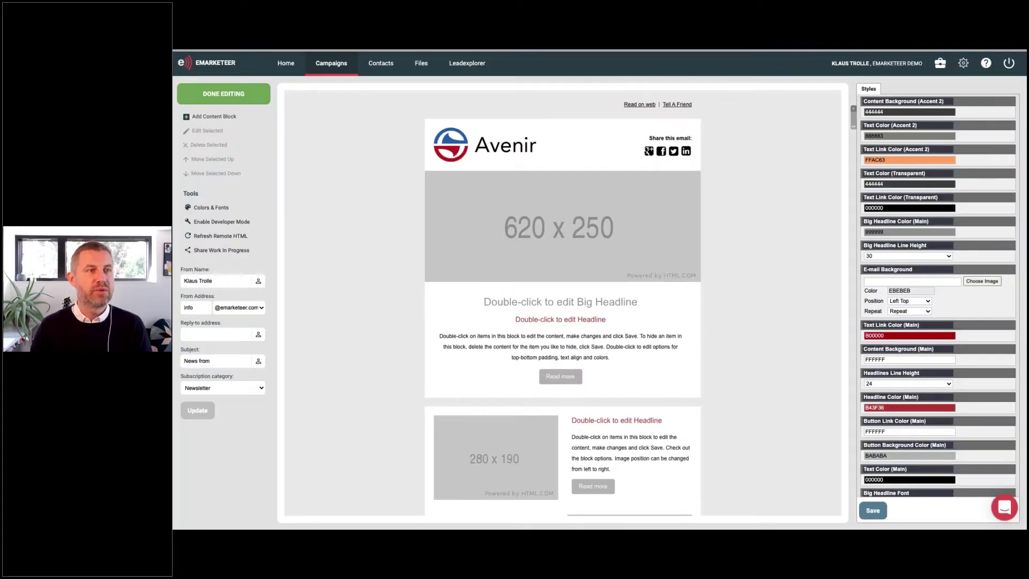
Step: View the copied share link in a new browser tab, then switch back to the editor
click(198, 65)
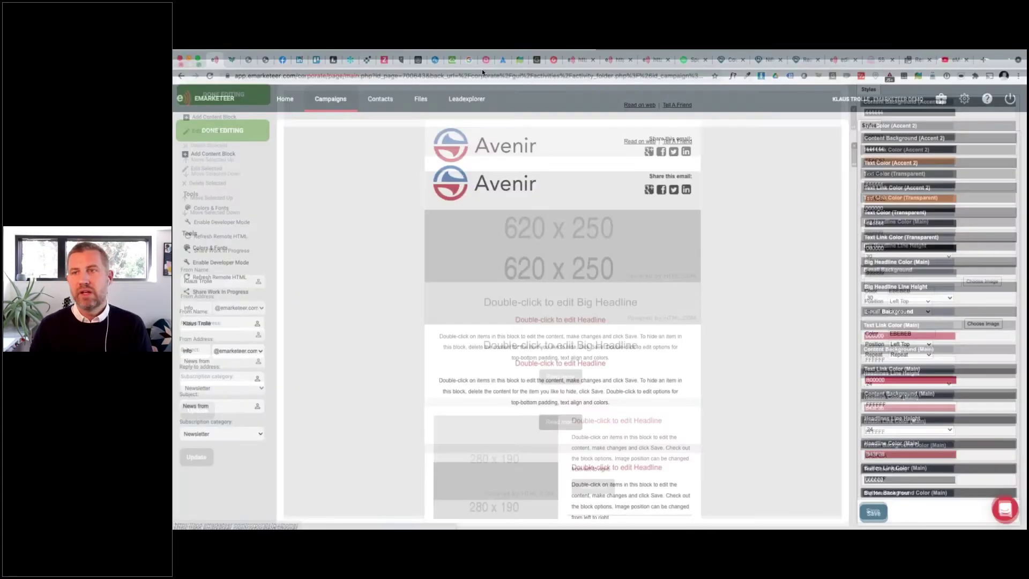
key(super+t)
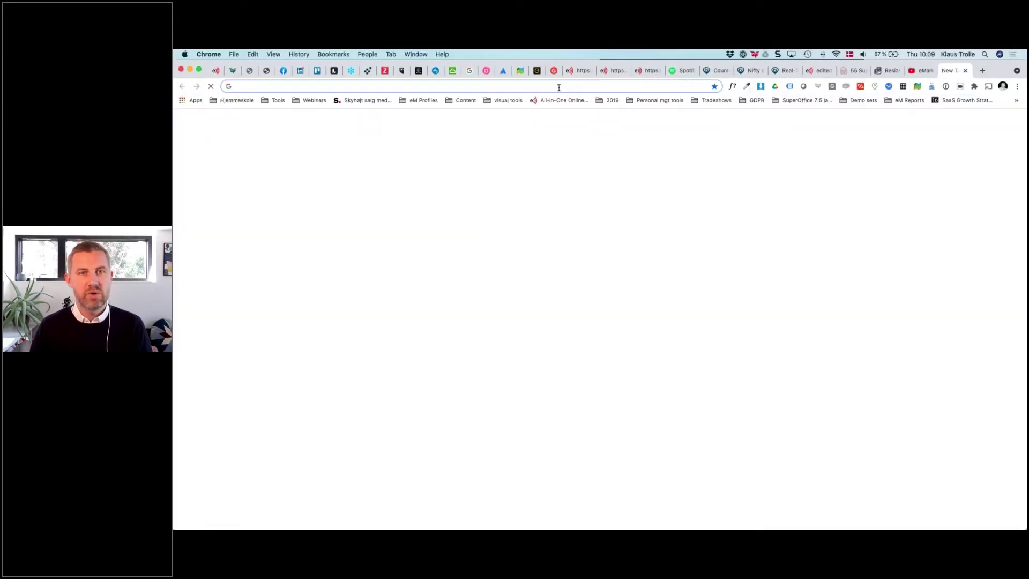
key(super+v)
key(Return)
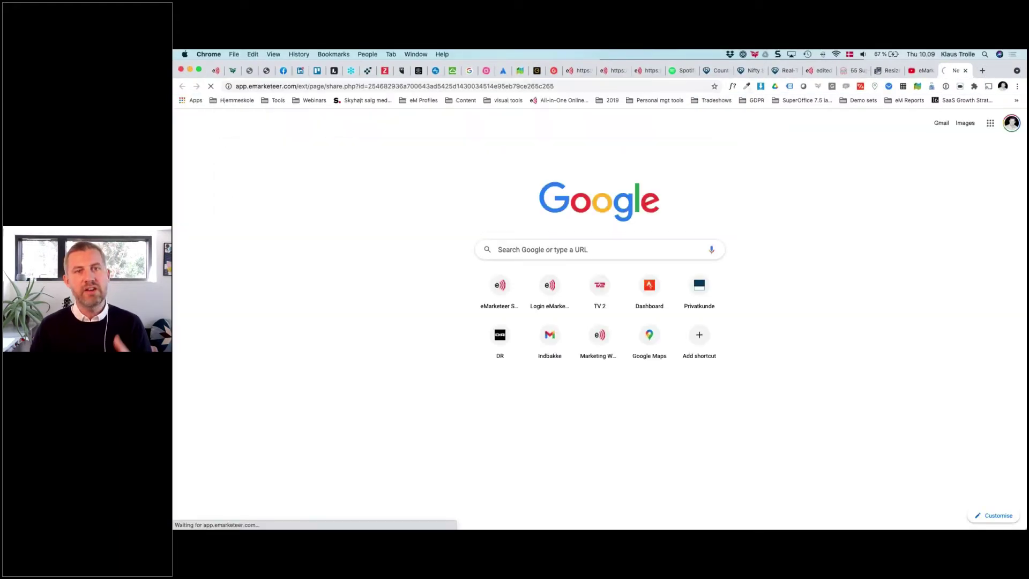
scroll(449, 282, down, 3)
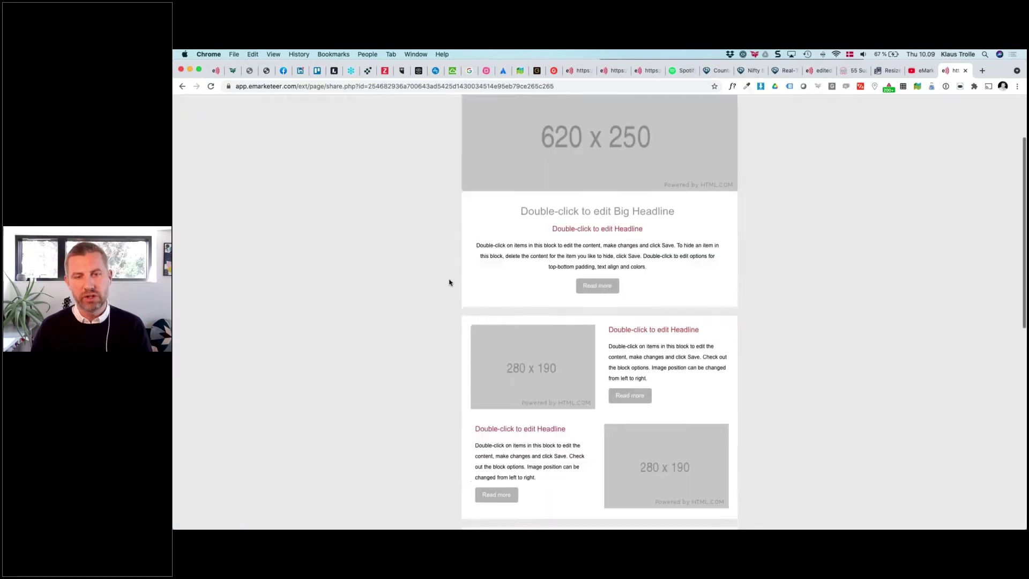
scroll(449, 282, down, 4)
scroll(449, 283, up, 6)
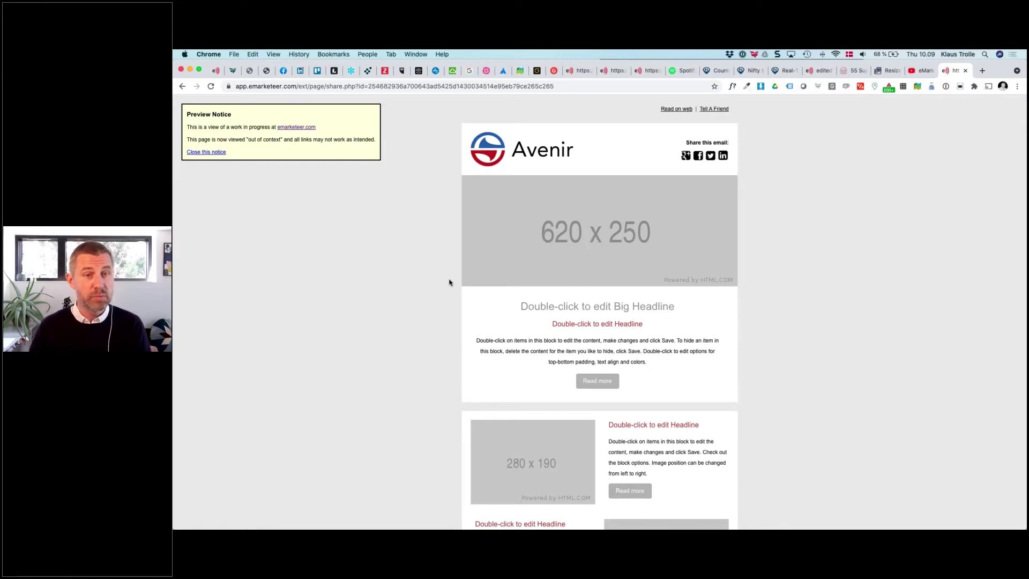
key(super+1)
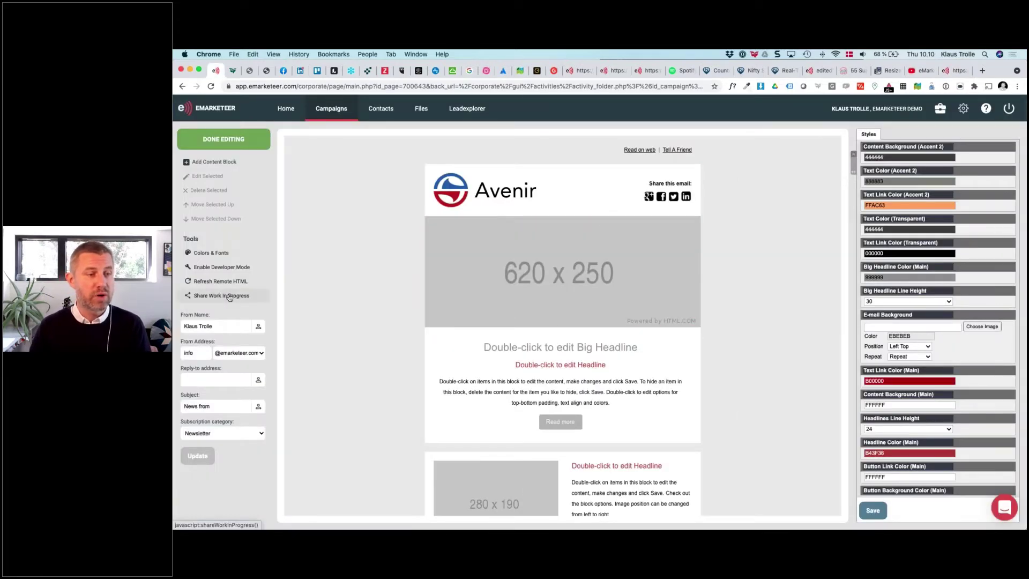
Step: Change the subject to 'Hi' followed by the First name personalization field
scroll(229, 297, up, 3)
scroll(229, 296, left, 1)
scroll(229, 295, down, 2)
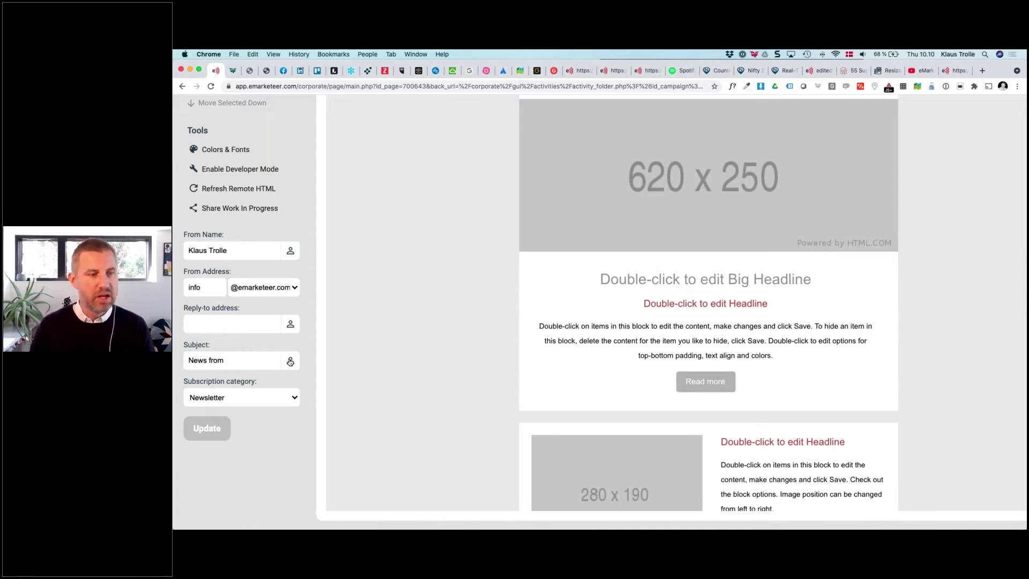
click(247, 359)
key(BackSpace)
key(BackSpace)
key(BackSpace)
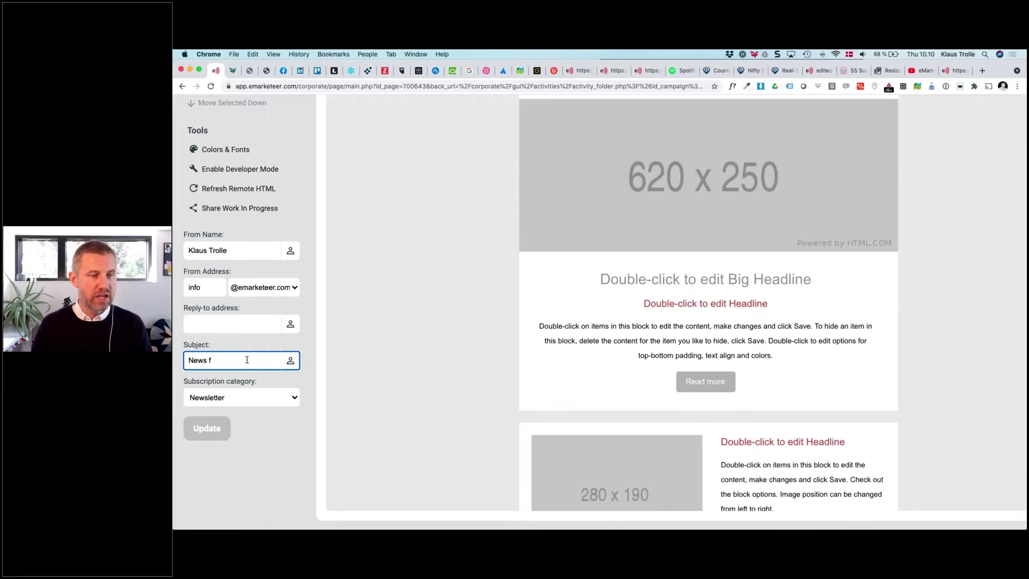
key(BackSpace)
key(BackSpace)
key(BackSpace)
text(Hi)
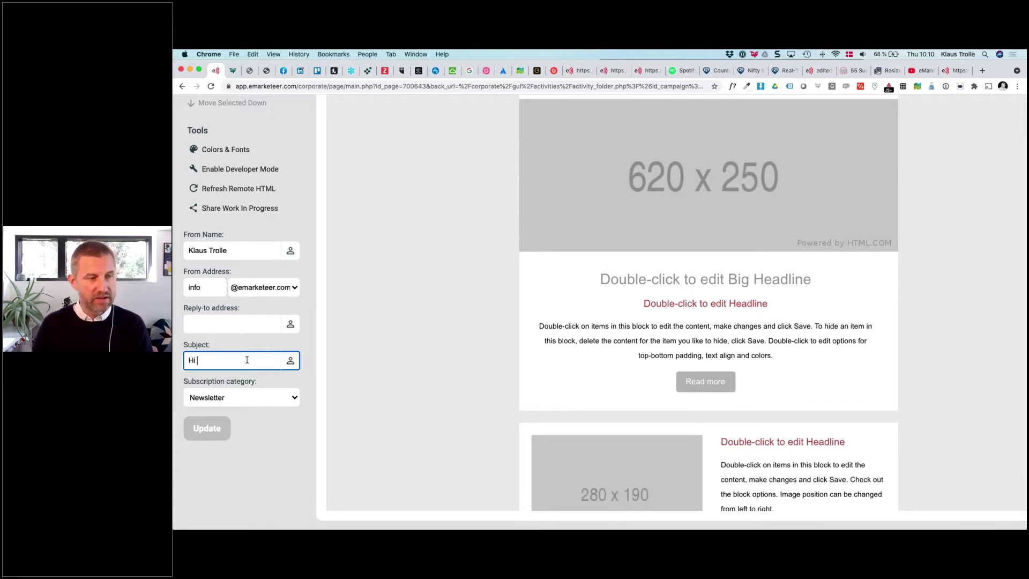
click(290, 362)
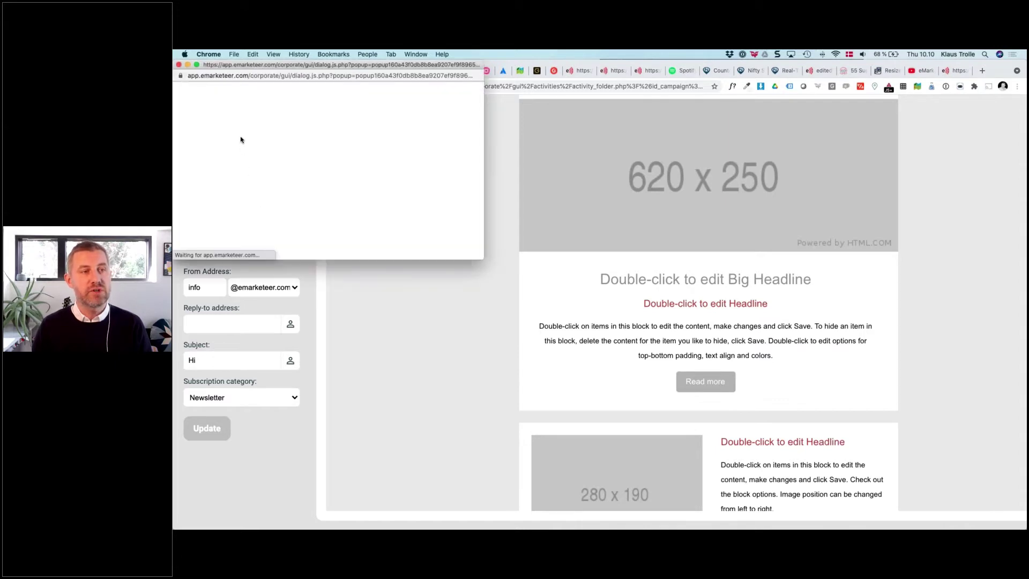
click(213, 124)
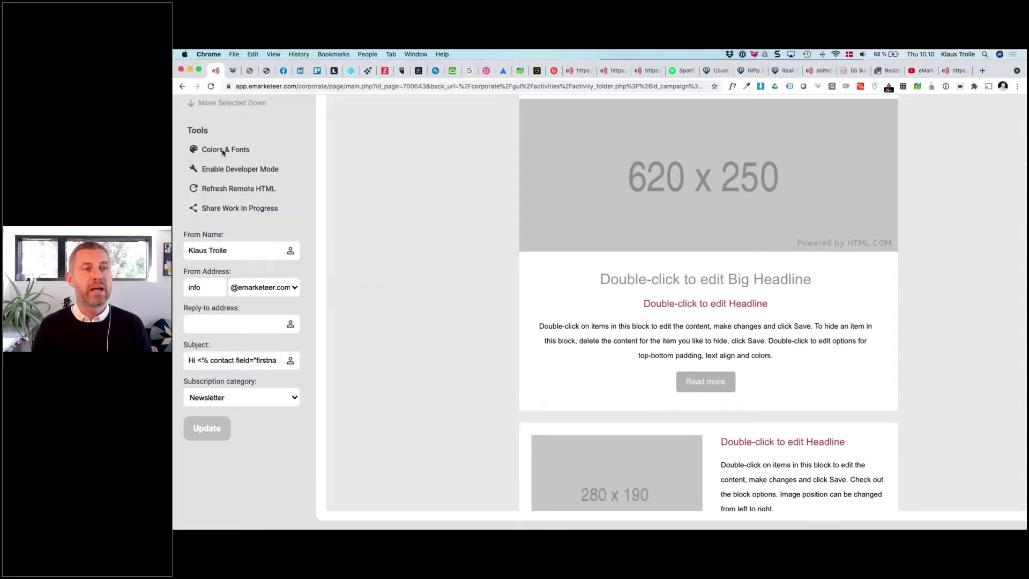
click(199, 358)
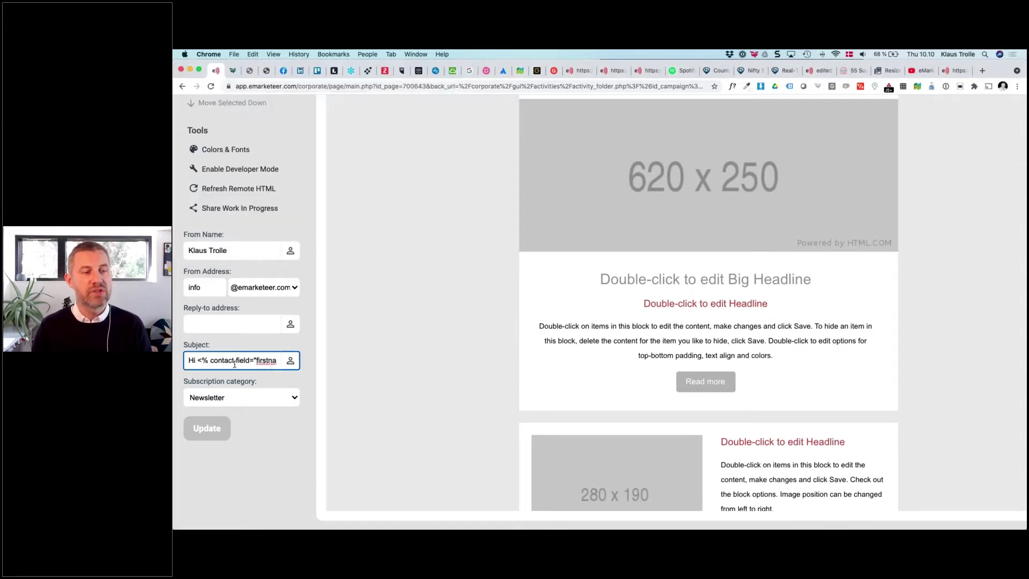
key(End)
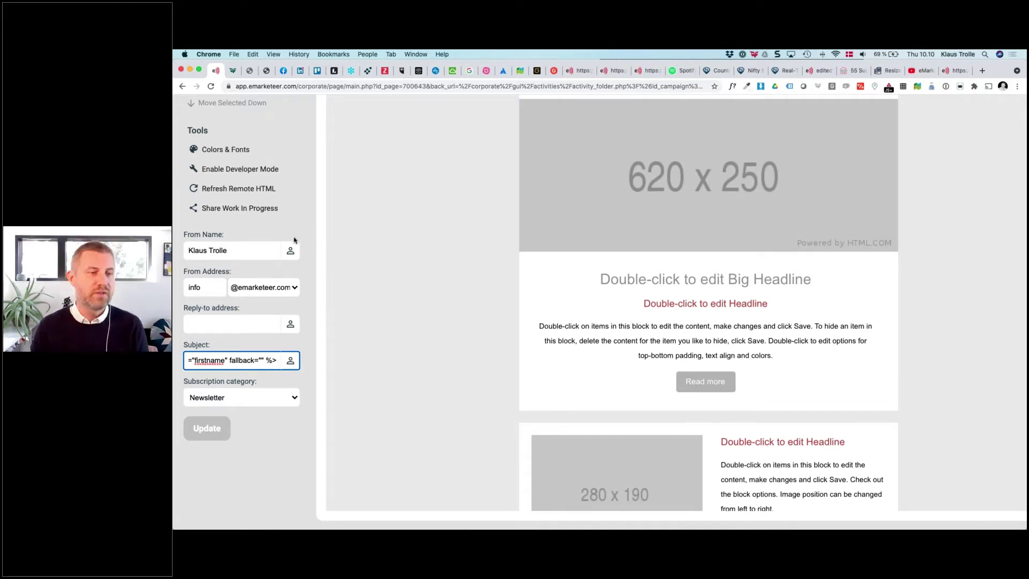
Step: Keep Newsletter as the subscription category
click(268, 397)
click(267, 398)
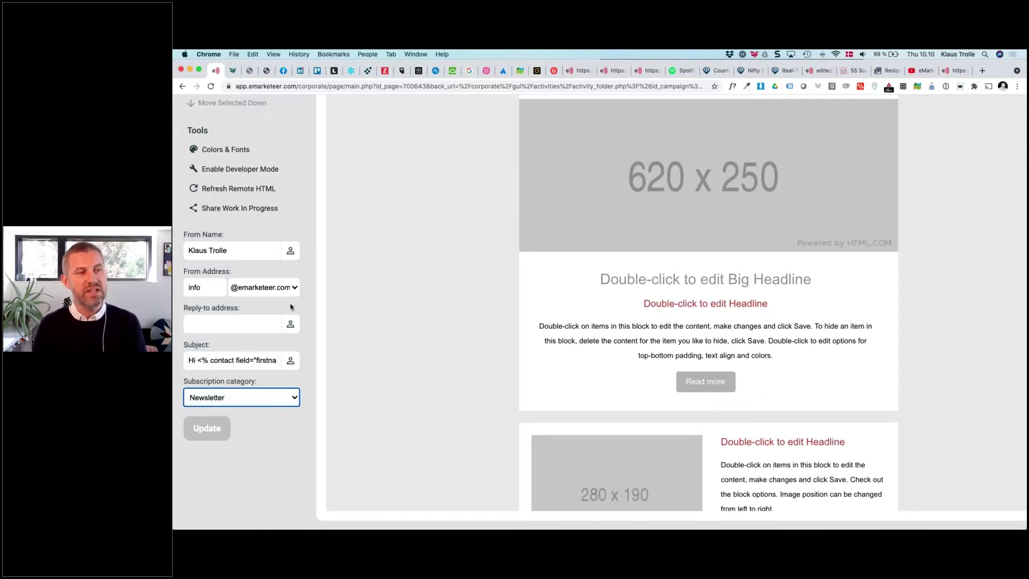
scroll(291, 307, down, 5)
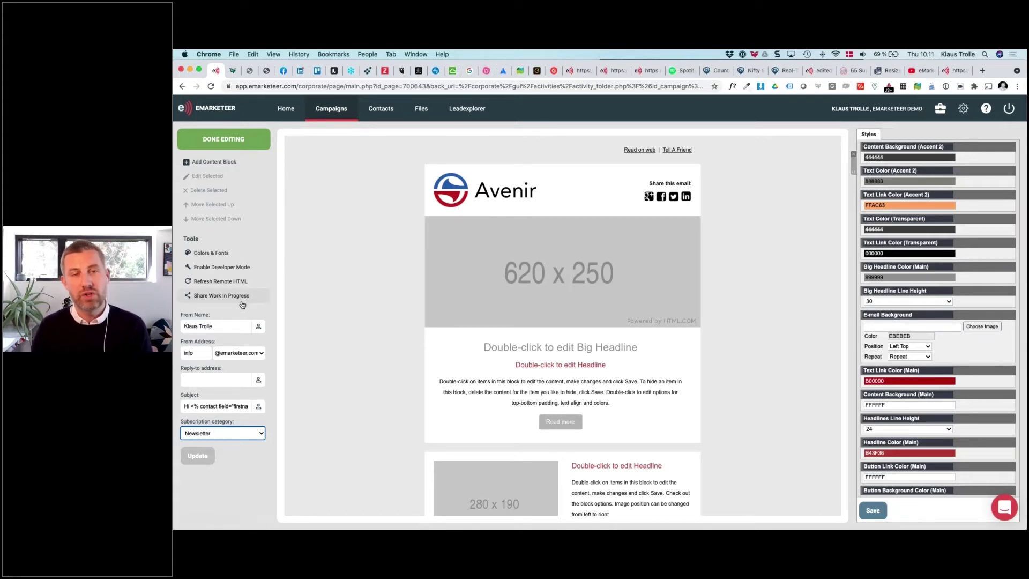
click(391, 237)
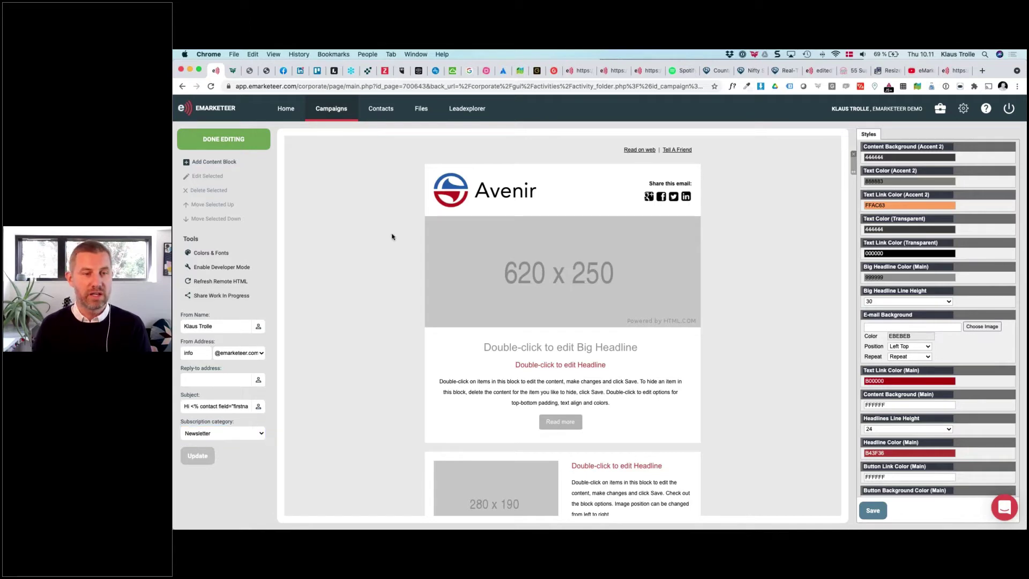
key(super+Tab)
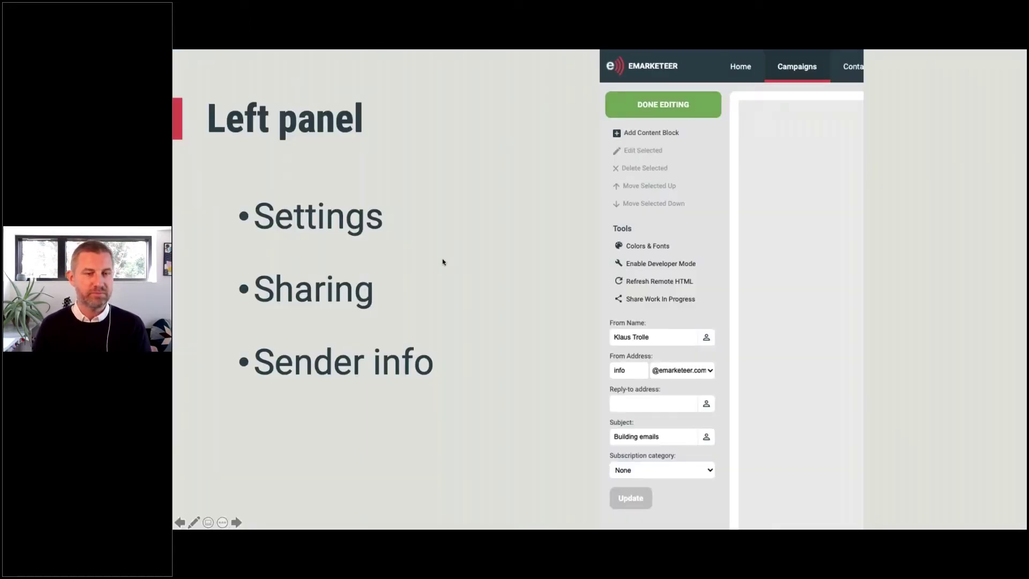
click(443, 262)
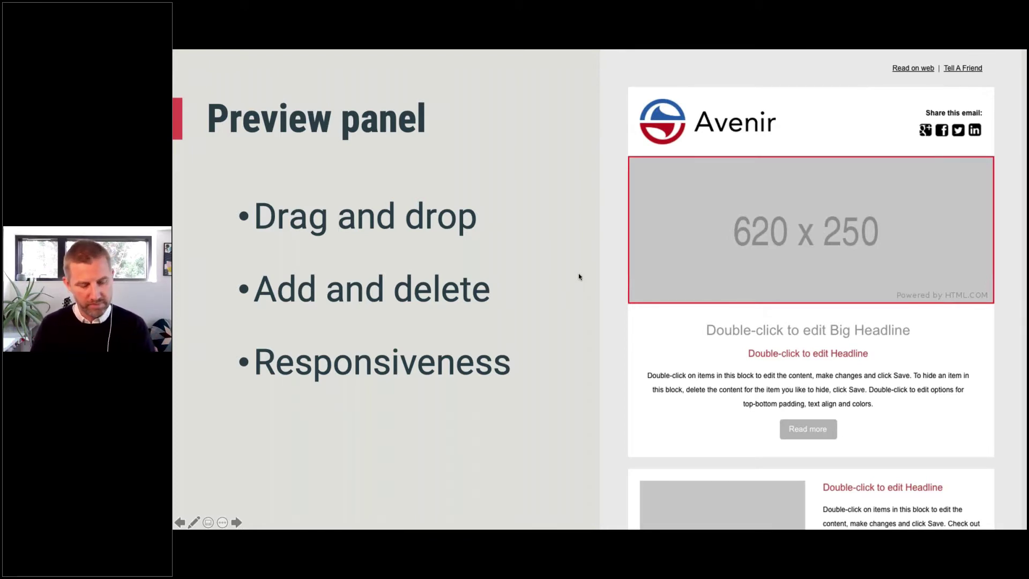
key(super+Tab)
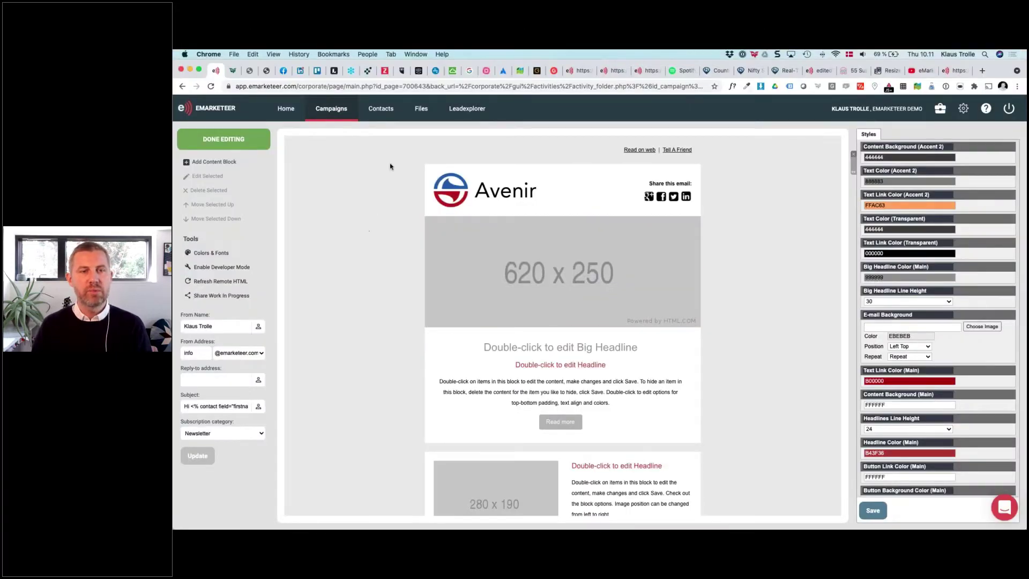
Step: Narrow the e-mail preview to phone width so blocks stack, then widen it slightly
scroll(378, 369, down, 2)
scroll(378, 370, down, 3)
scroll(378, 370, up, 4)
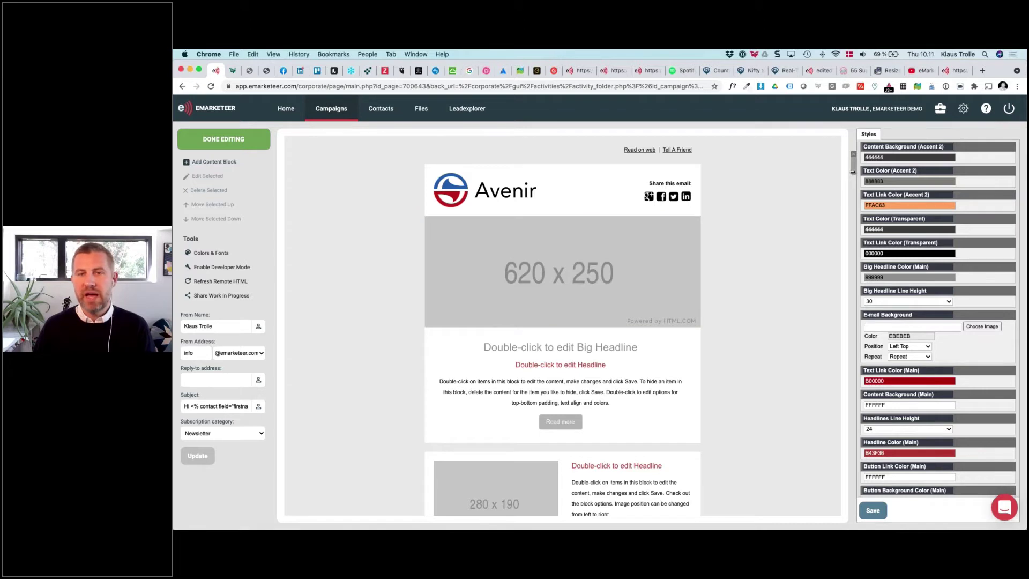
drag(853, 171, 501, 207)
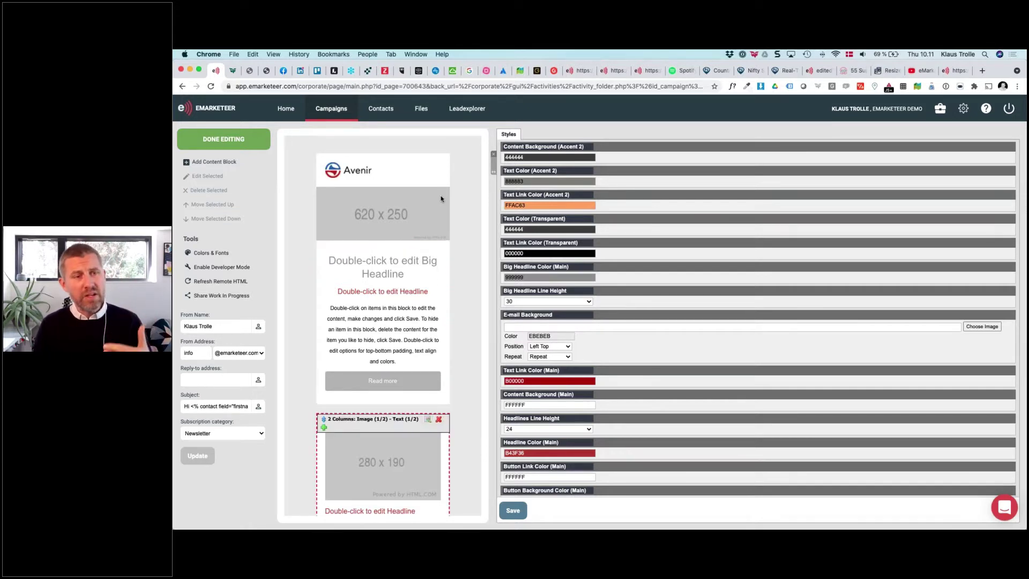
scroll(431, 351, down, 2)
scroll(430, 352, down, 3)
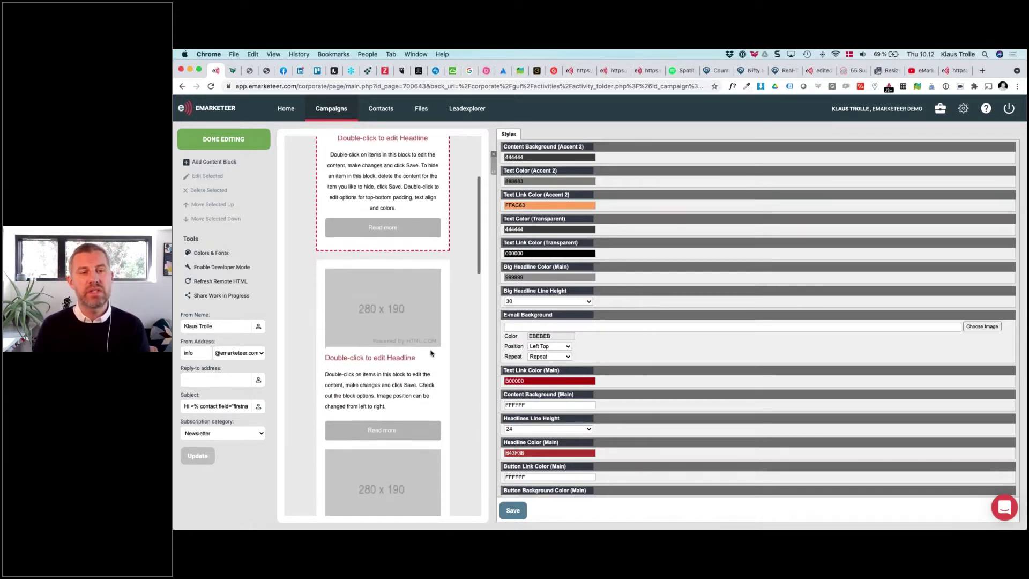
scroll(430, 351, up, 3)
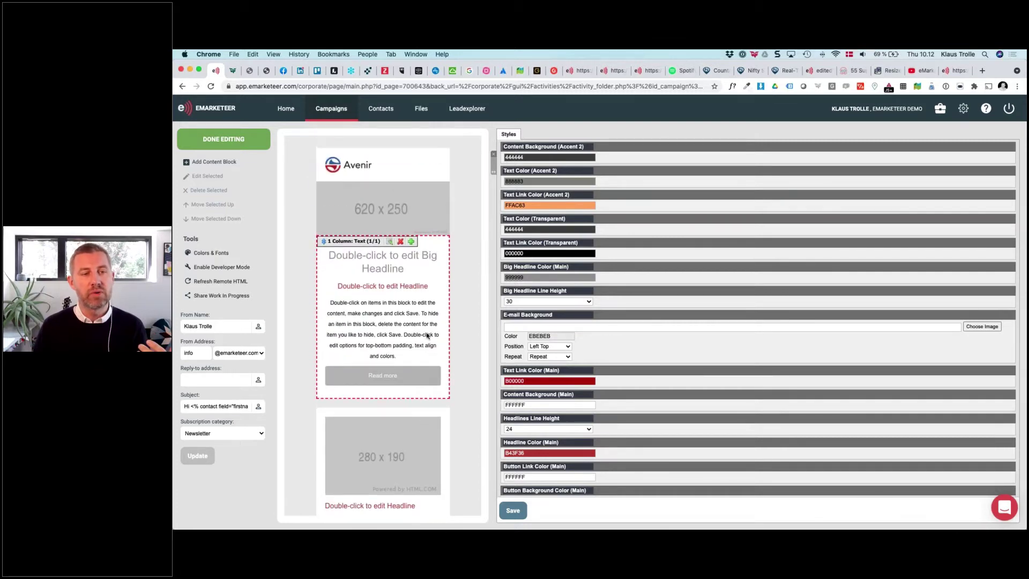
drag(493, 185, 585, 179)
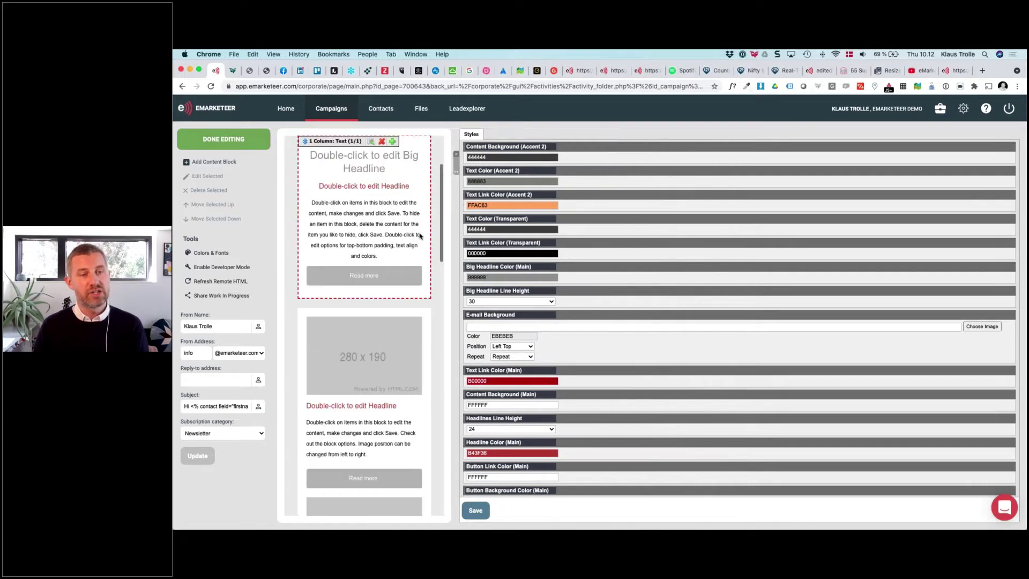
scroll(421, 236, up, 3)
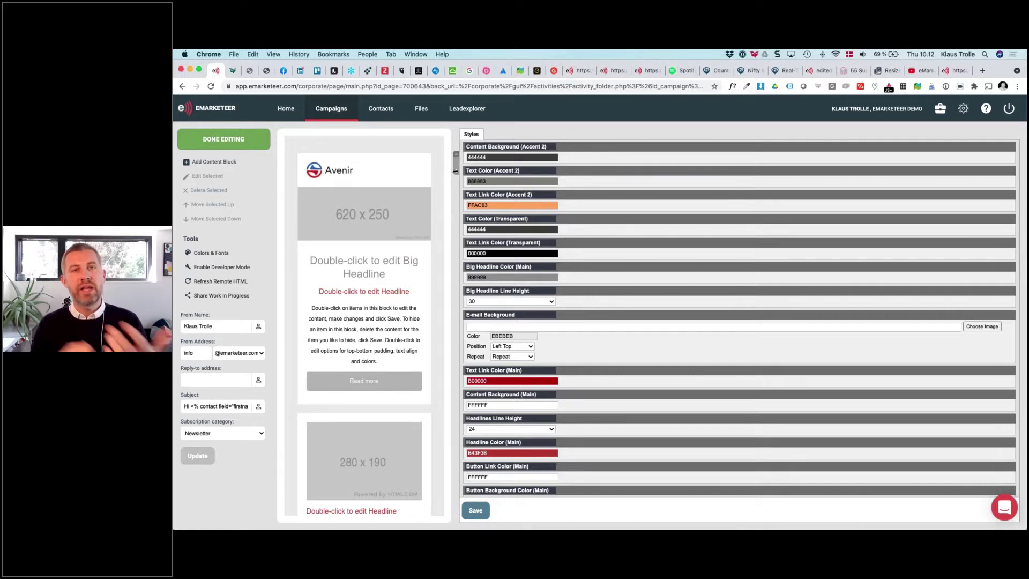
Step: Widen the preview and reorder blocks so the 620x250 image sits above the headline text
drag(455, 171, 741, 199)
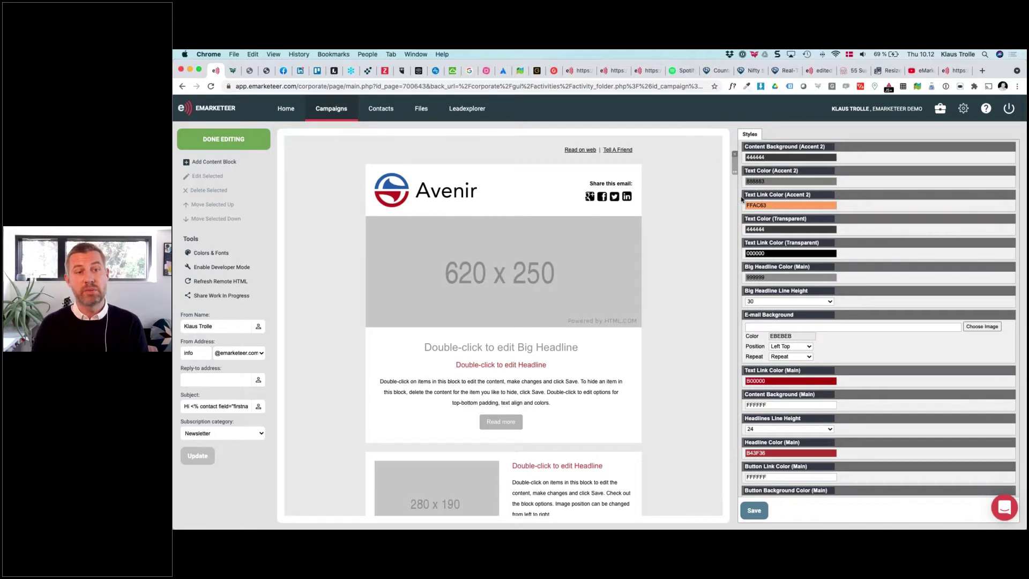
drag(734, 170, 748, 171)
scroll(612, 294, down, 2)
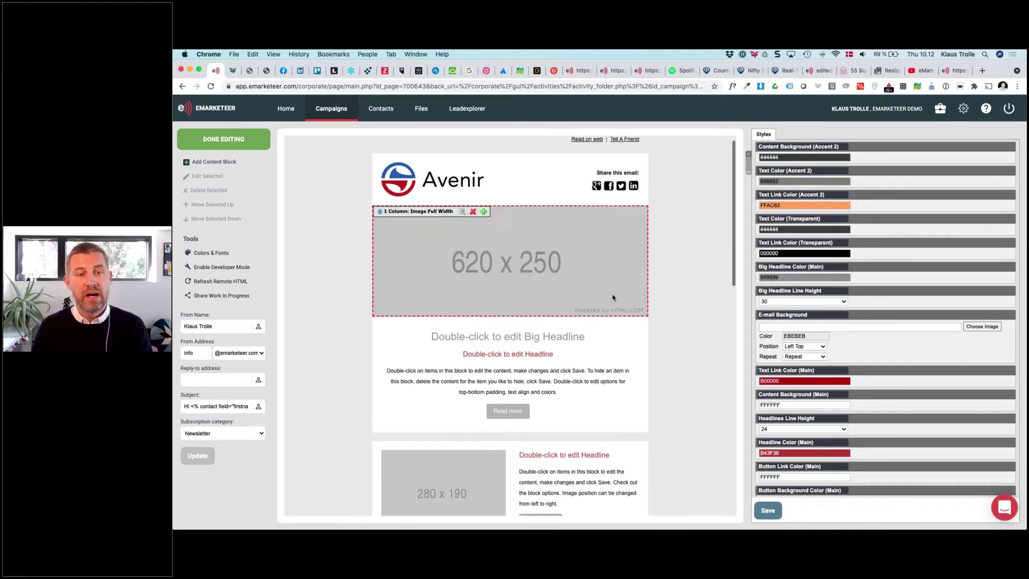
scroll(474, 300, up, 1)
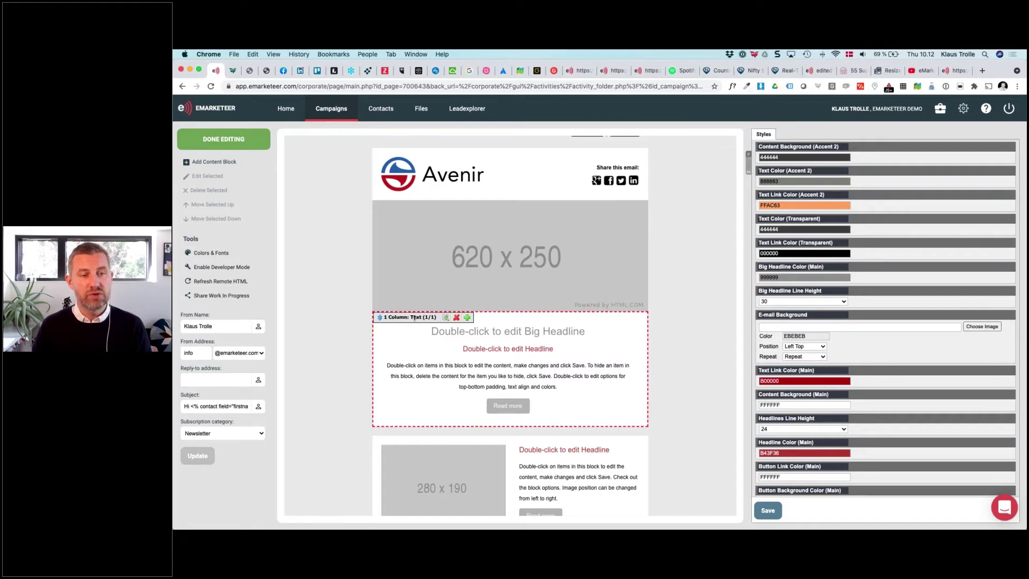
scroll(407, 305, up, 5)
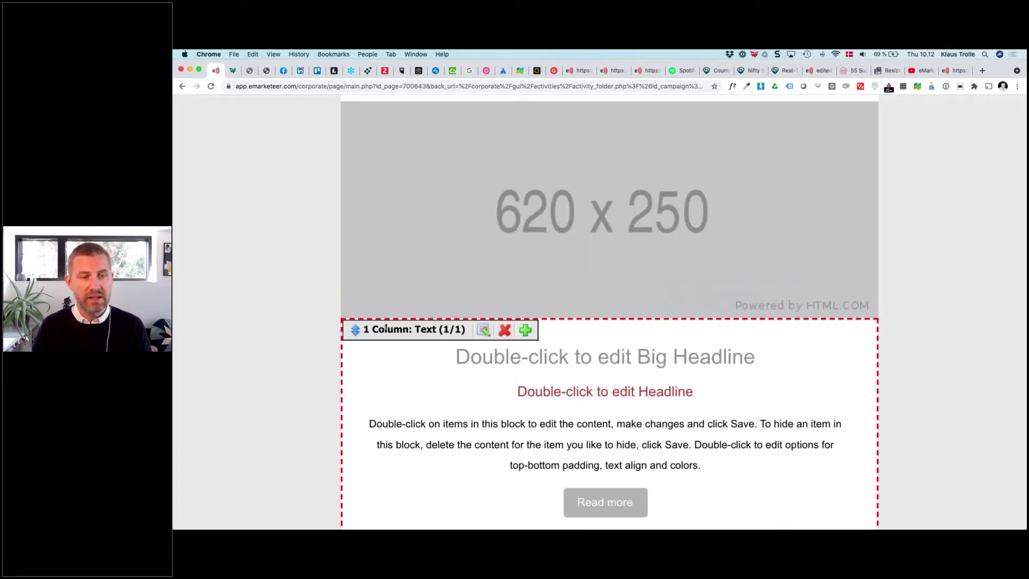
scroll(397, 338, up, 1)
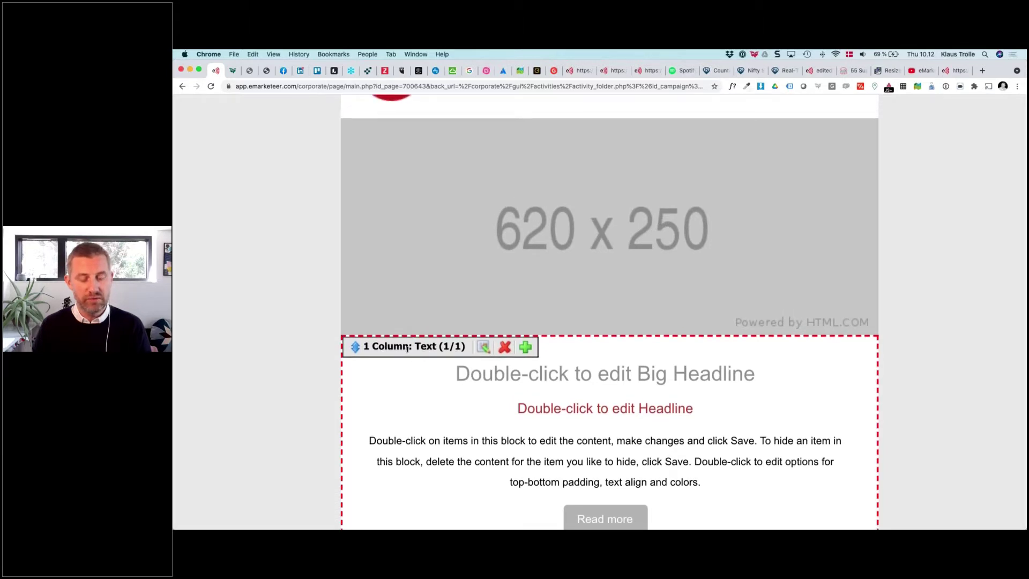
drag(407, 347, 421, 166)
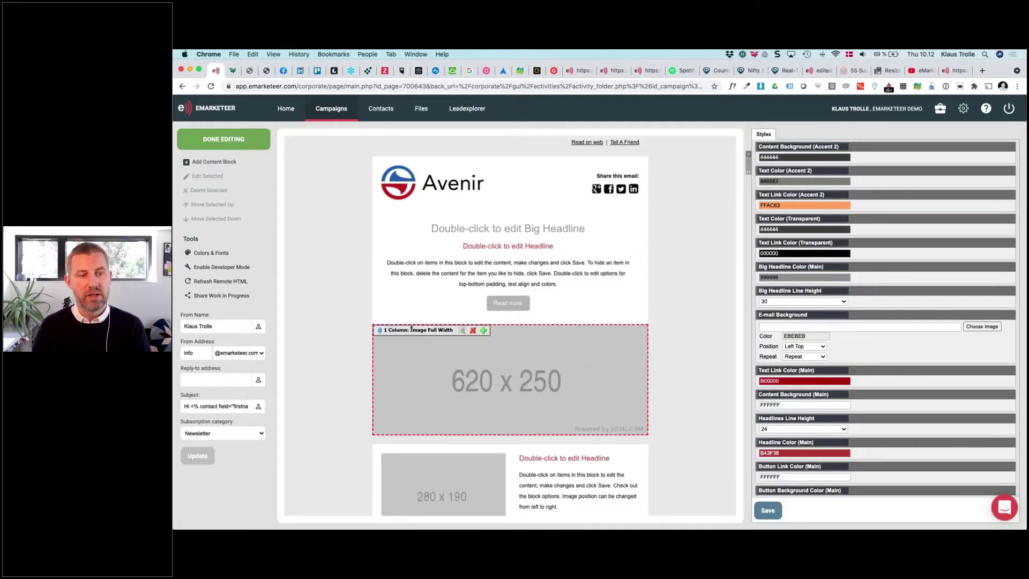
drag(410, 329, 413, 214)
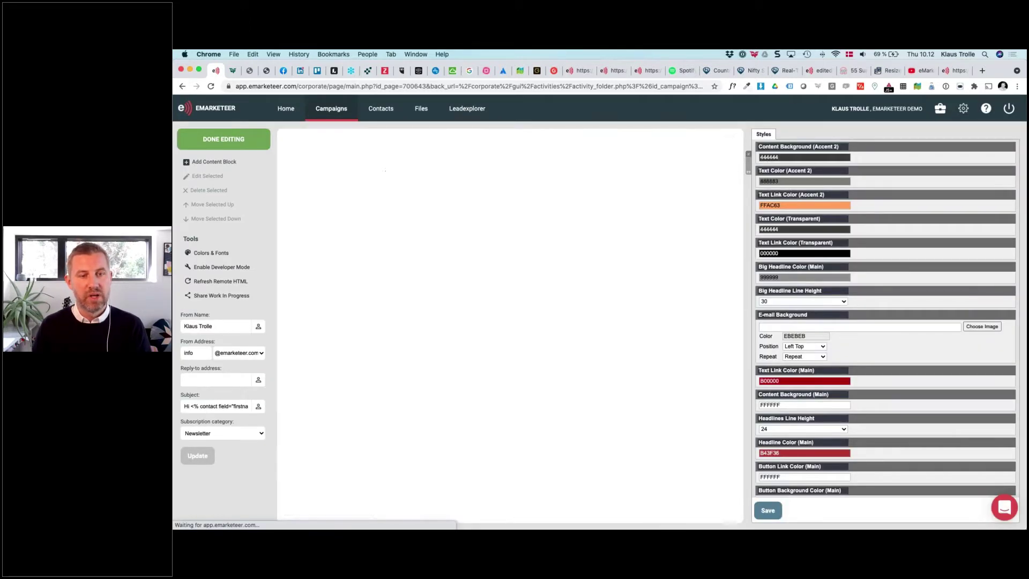
Step: Delete the event block with the 300x400 image and its text
scroll(510, 325, down, 5)
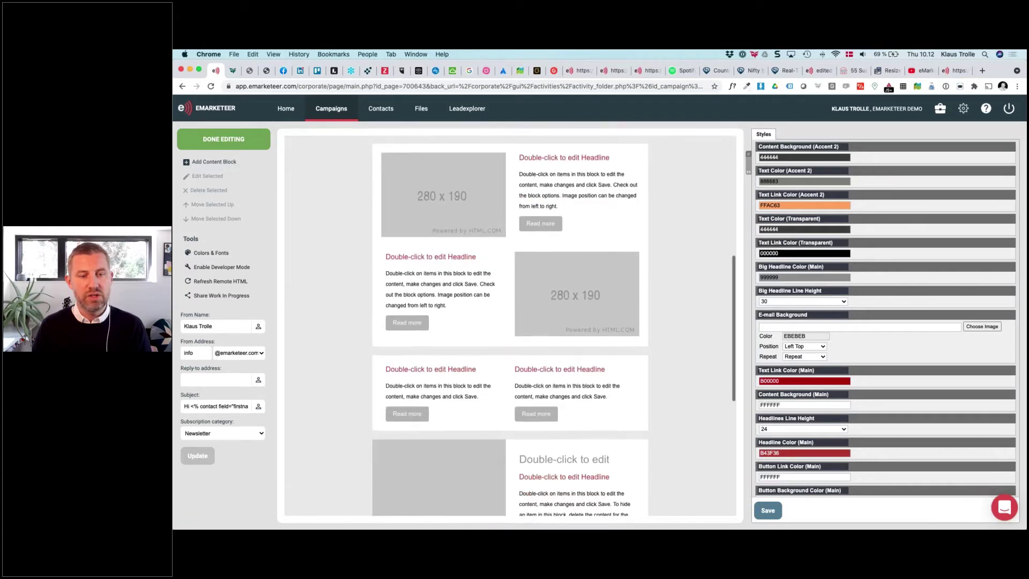
scroll(481, 403, down, 2)
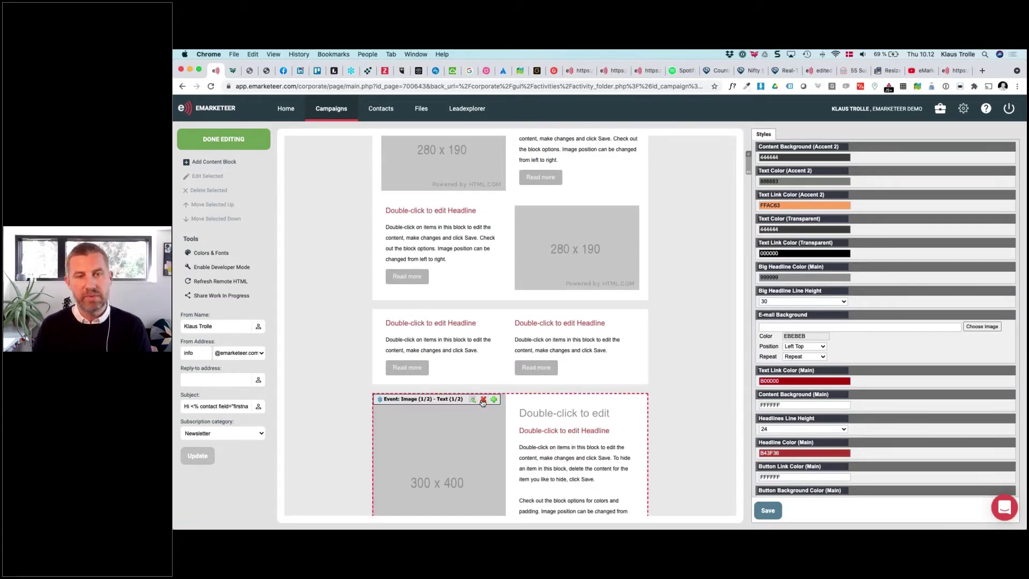
click(483, 400)
click(676, 146)
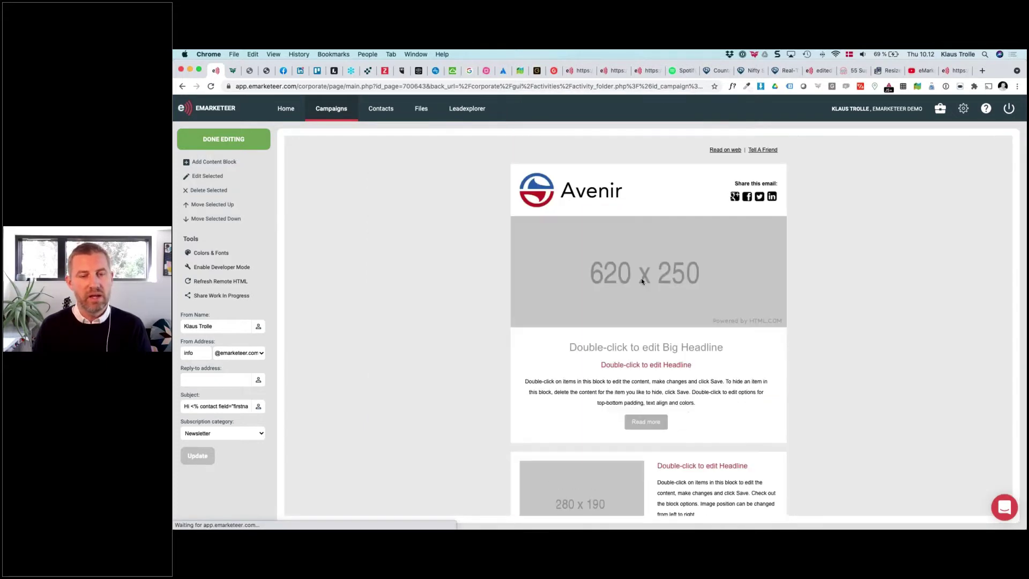
Step: Open the Add Content panel from the 1 Column: Text block's green plus icon
scroll(643, 282, down, 7)
scroll(642, 281, up, 6)
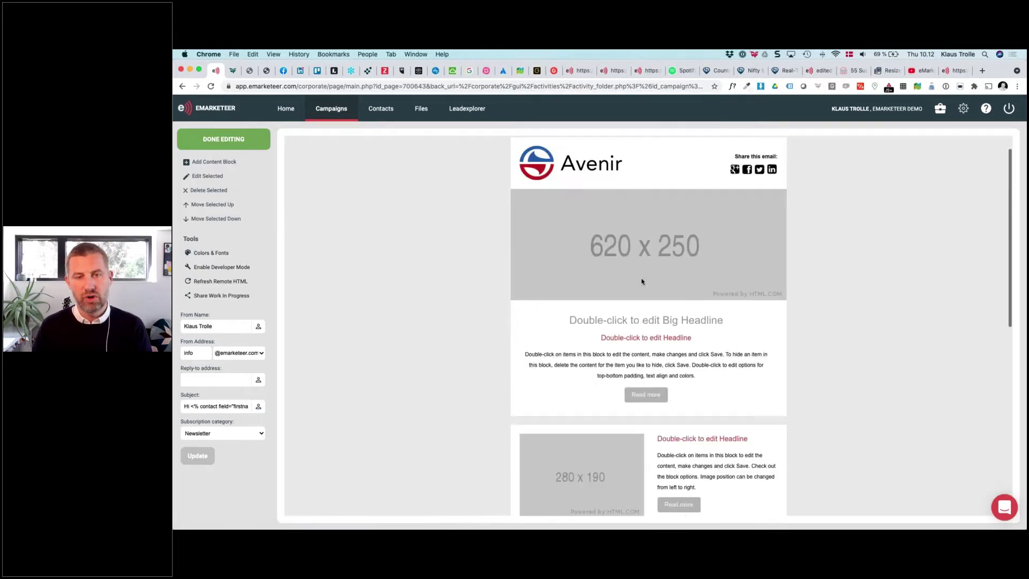
scroll(642, 281, up, 1)
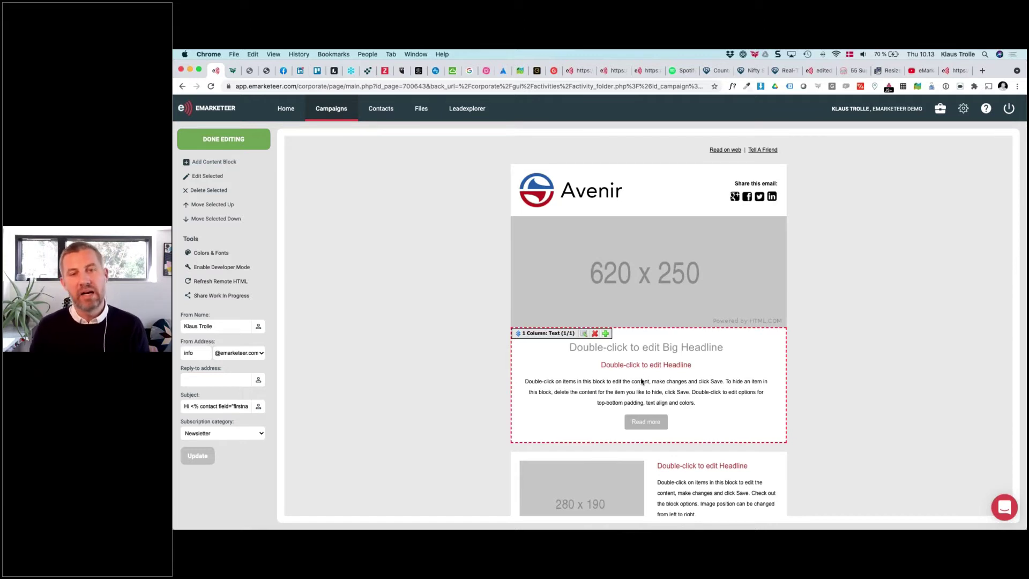
scroll(641, 381, down, 3)
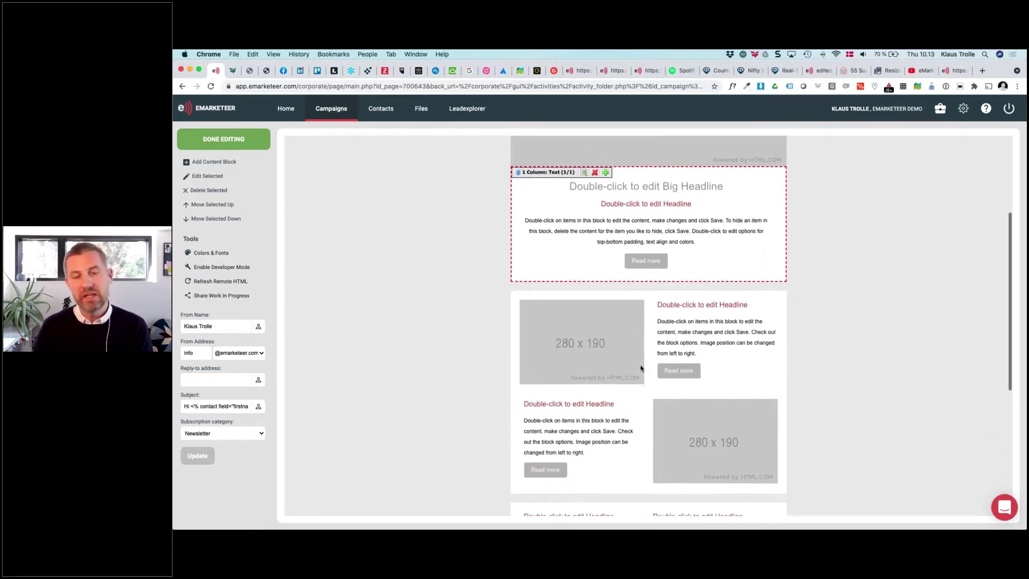
scroll(642, 368, up, 3)
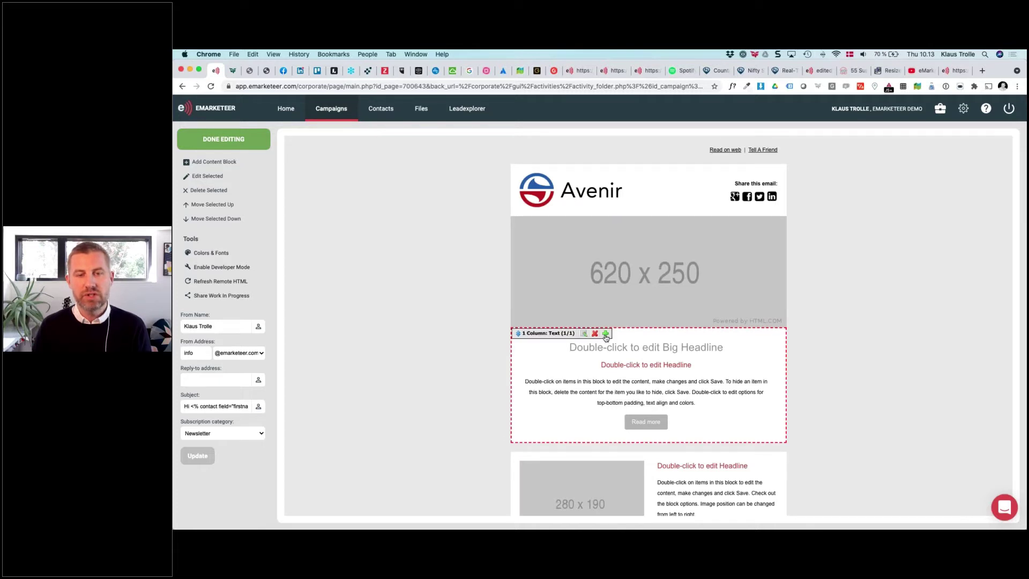
click(605, 334)
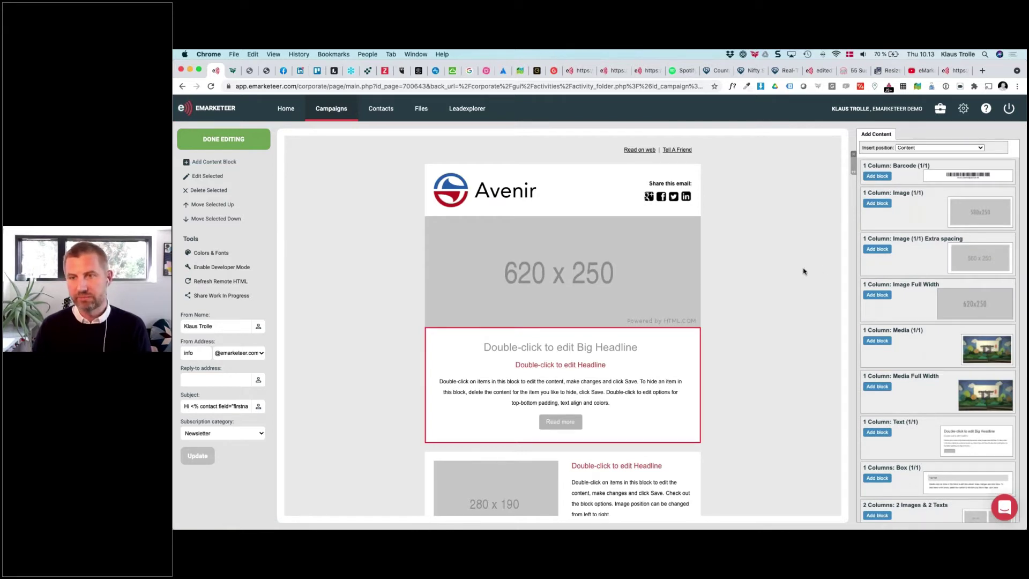
mouse_move(664, 322)
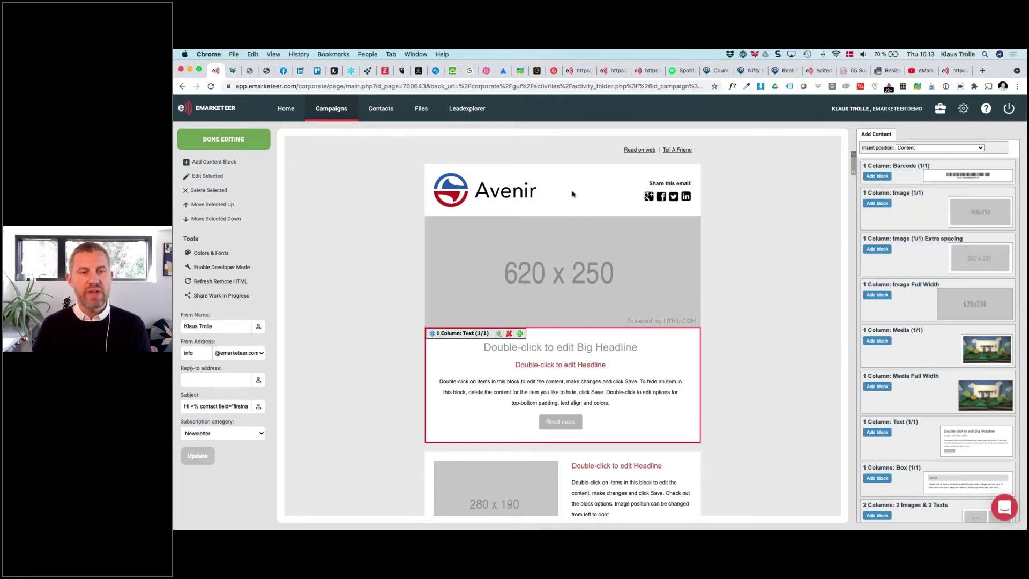
scroll(523, 367, down, 10)
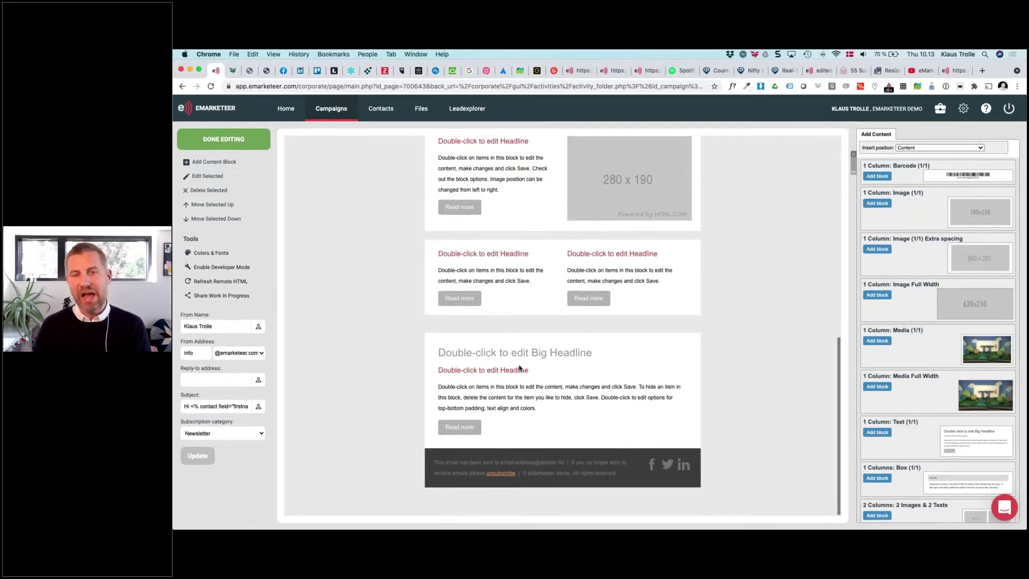
scroll(427, 293, up, 10)
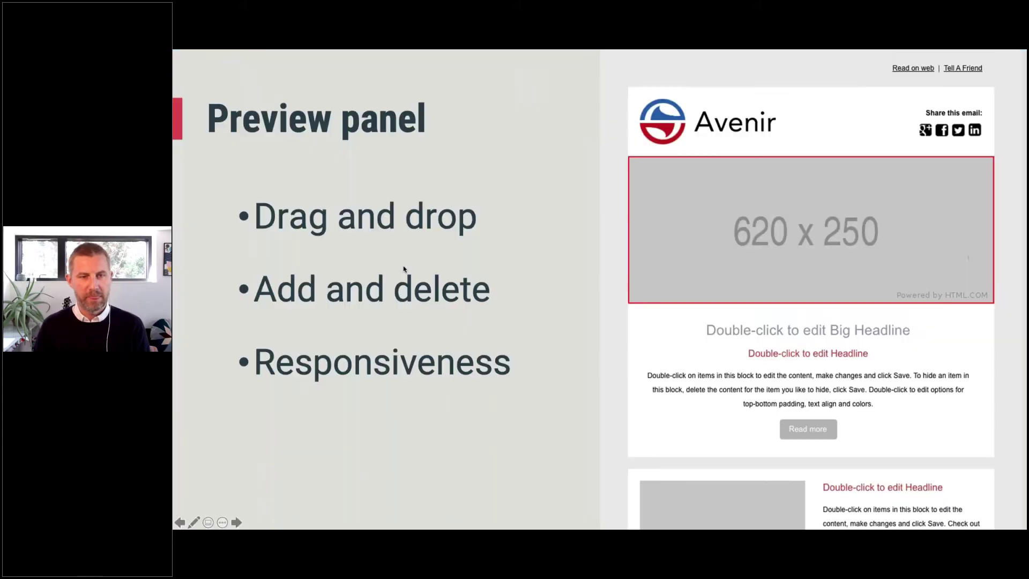
key(Right)
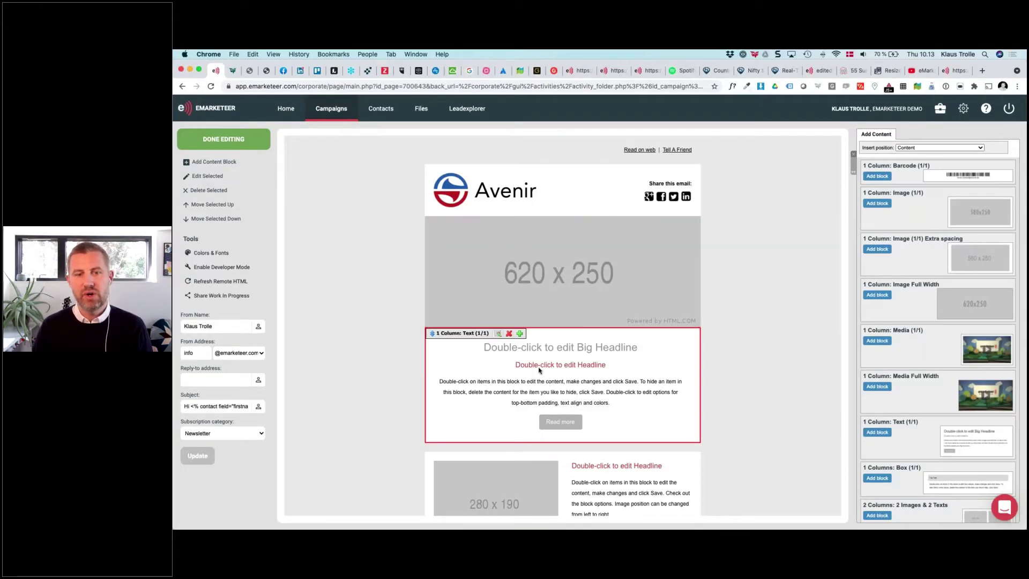
Step: Open the headline text block and leave it shown on mobile with Center text alignment
scroll(555, 349, down, 2)
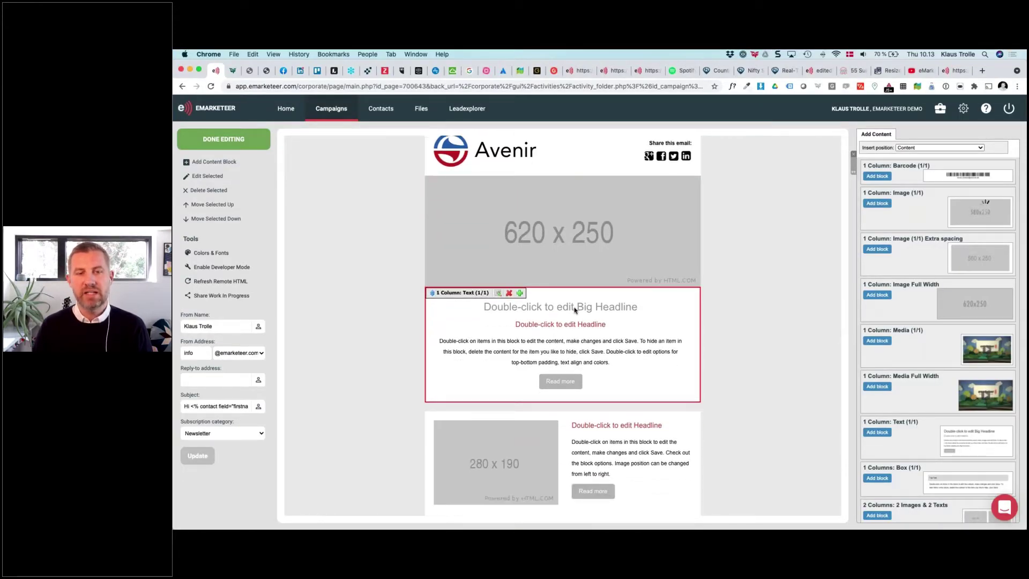
double_click(574, 310)
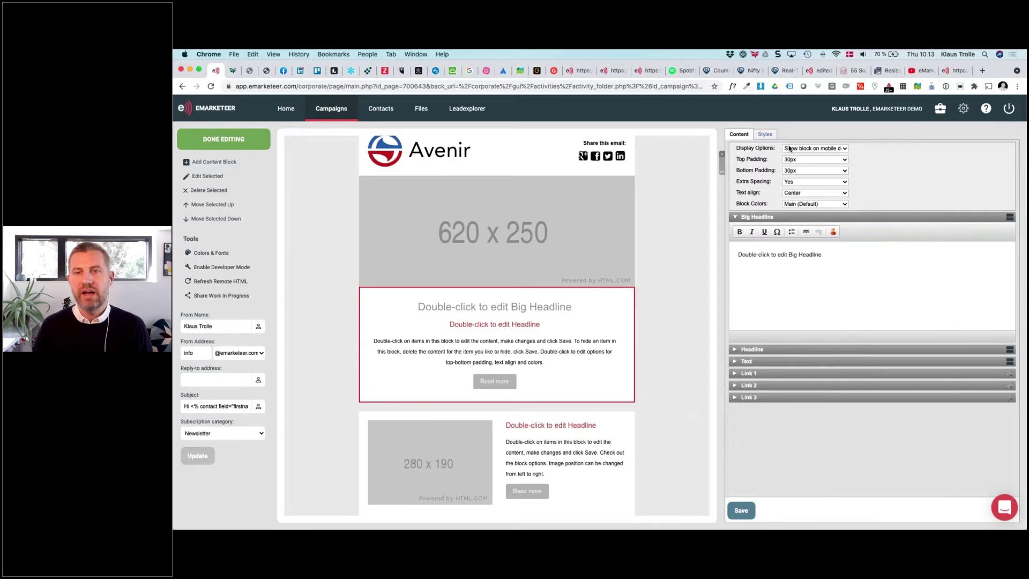
scroll(789, 148, up, 5)
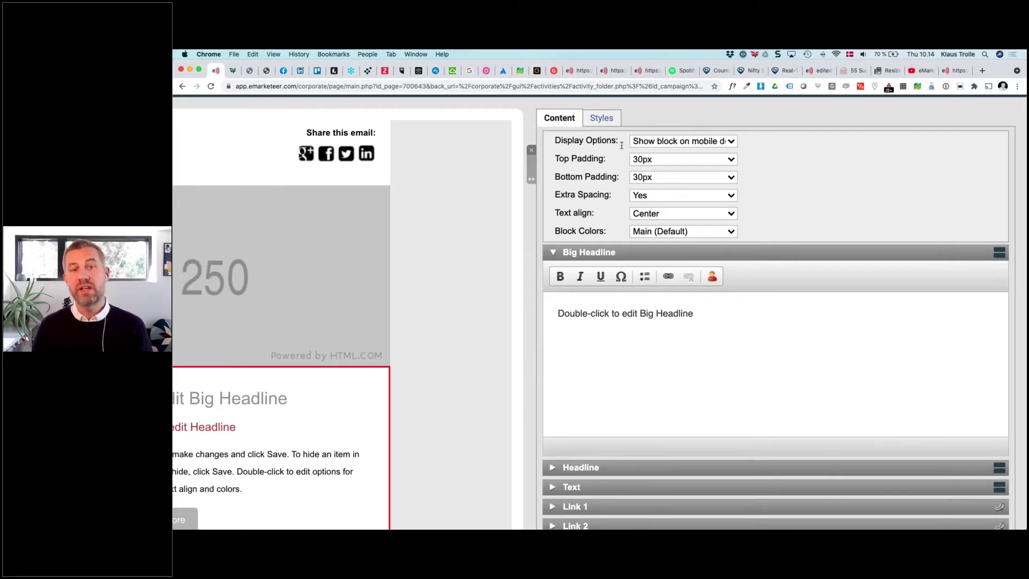
click(691, 141)
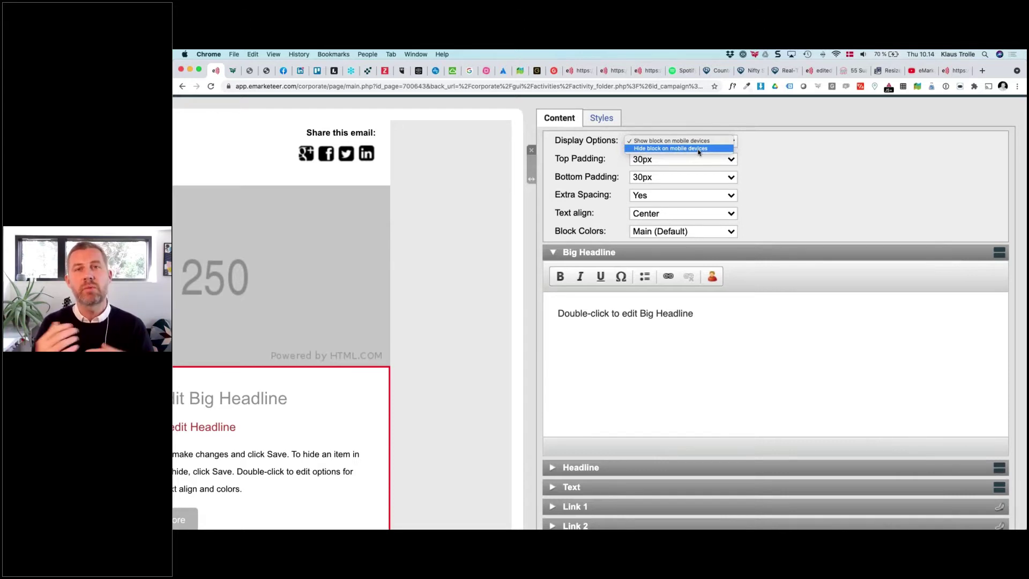
click(760, 149)
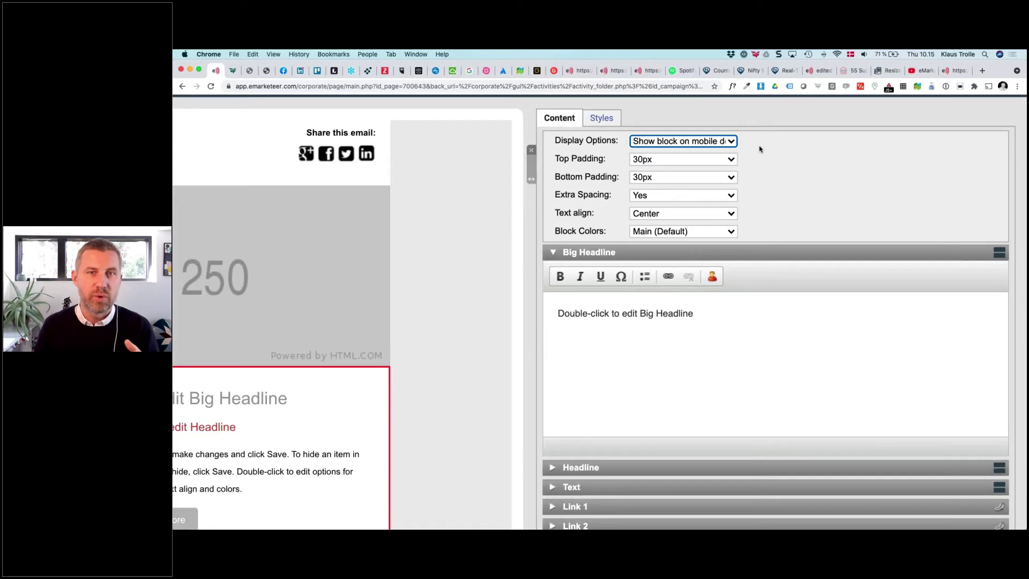
scroll(732, 167, down, 2)
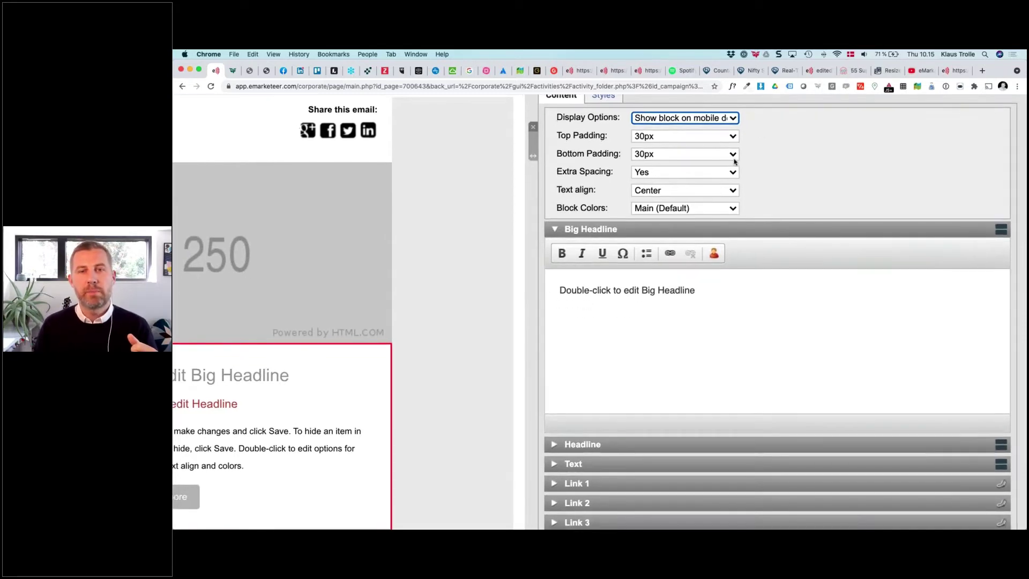
scroll(676, 187, down, 2)
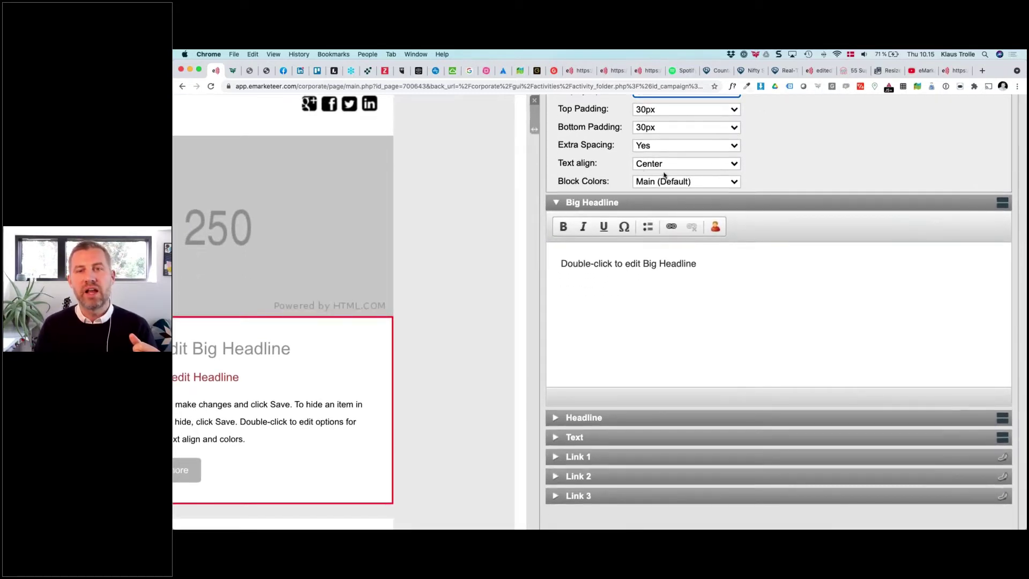
click(659, 165)
click(795, 159)
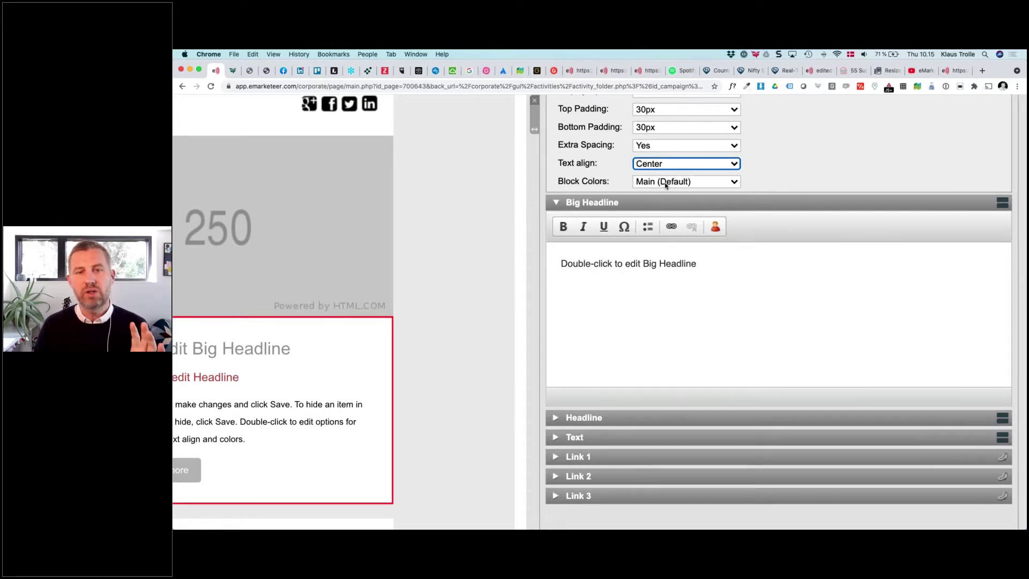
scroll(624, 182, down, 5)
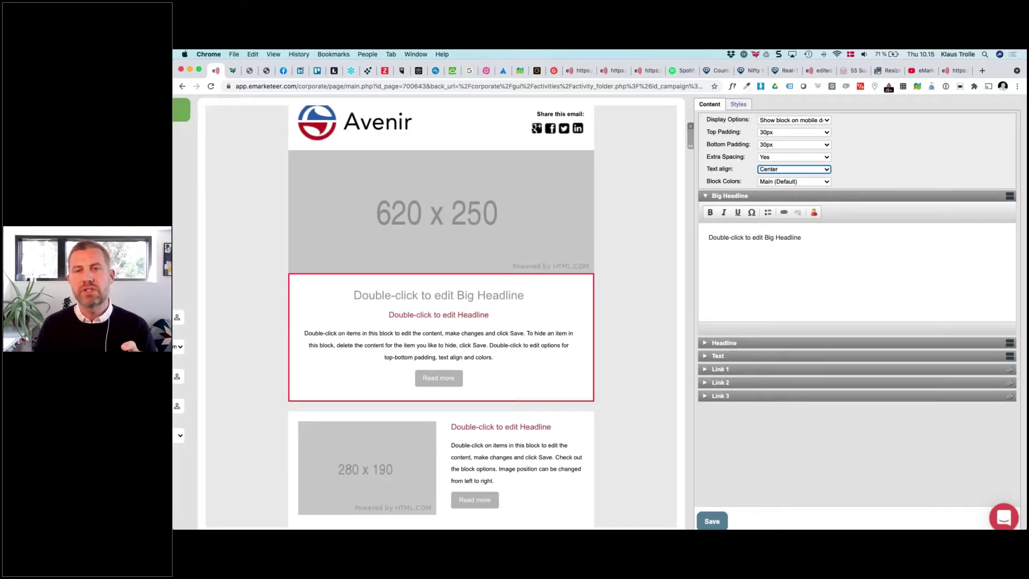
Step: Set the two-column block's image position to Right, then select the one-column text block
scroll(426, 430, down, 1)
double_click(422, 430)
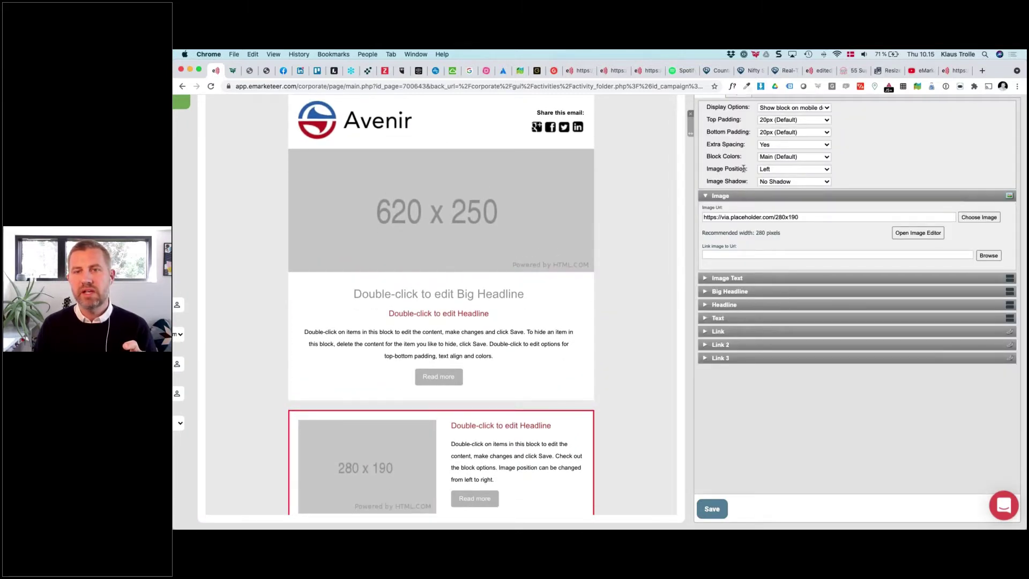
click(793, 169)
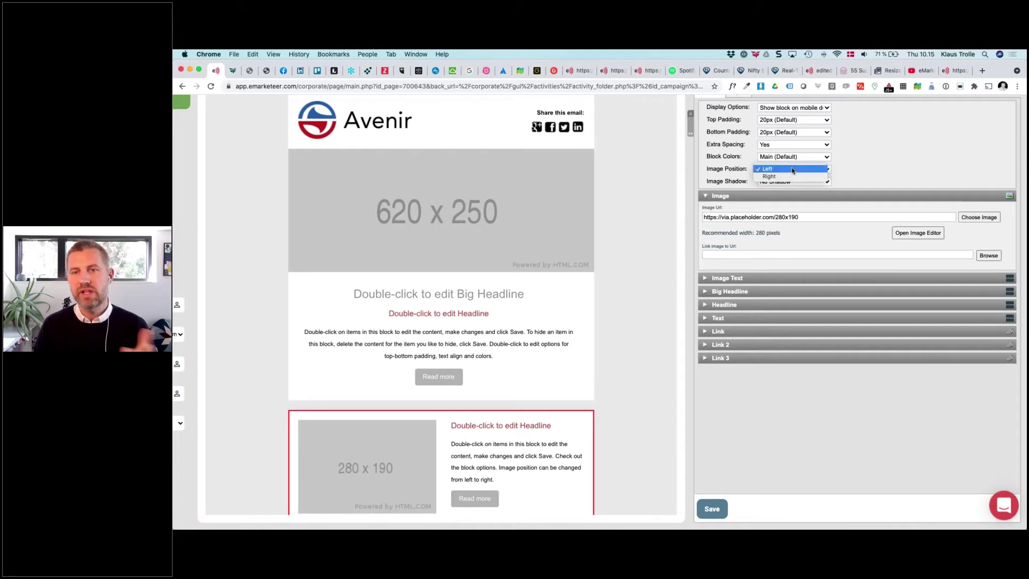
click(787, 177)
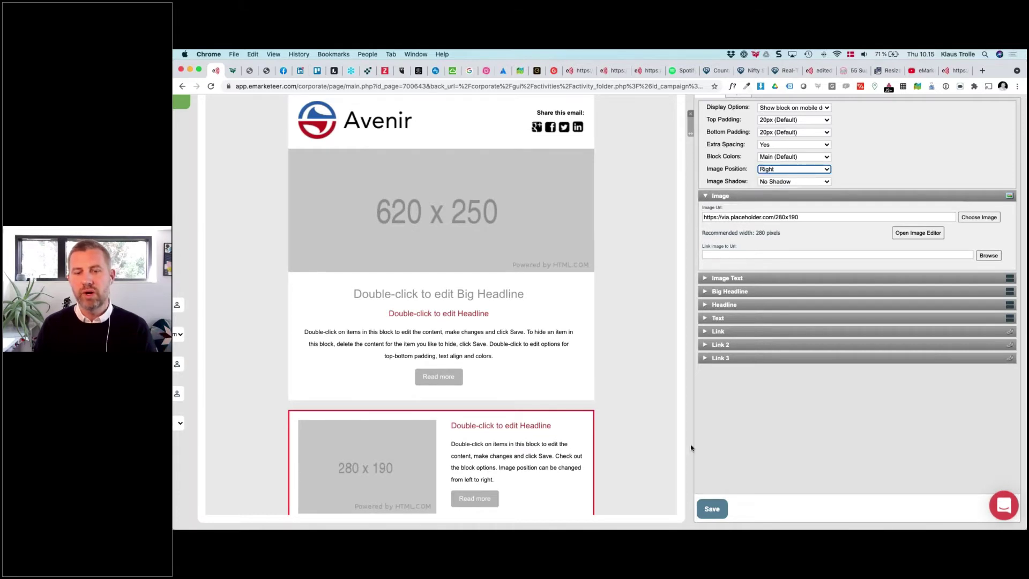
click(710, 507)
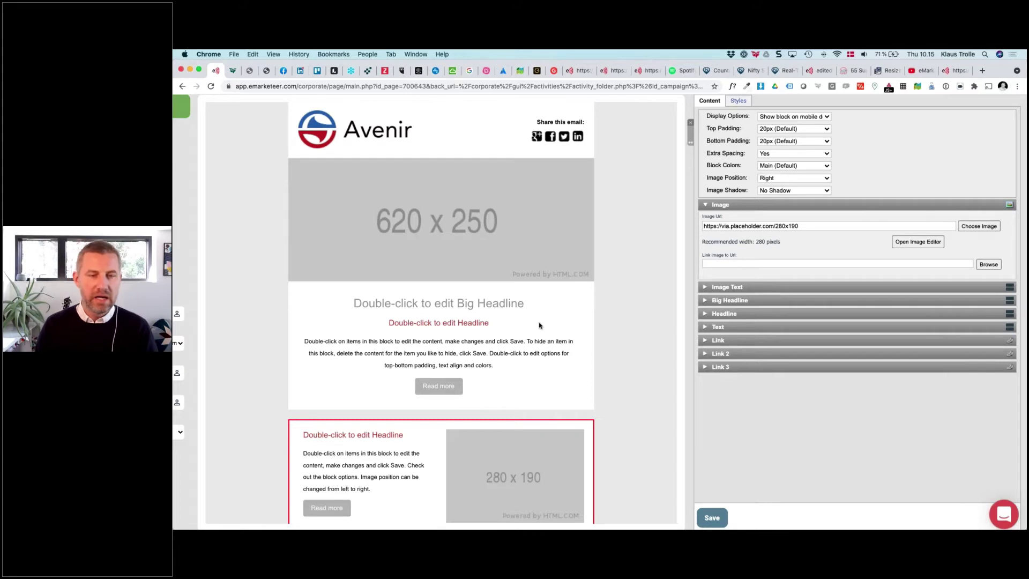
click(517, 333)
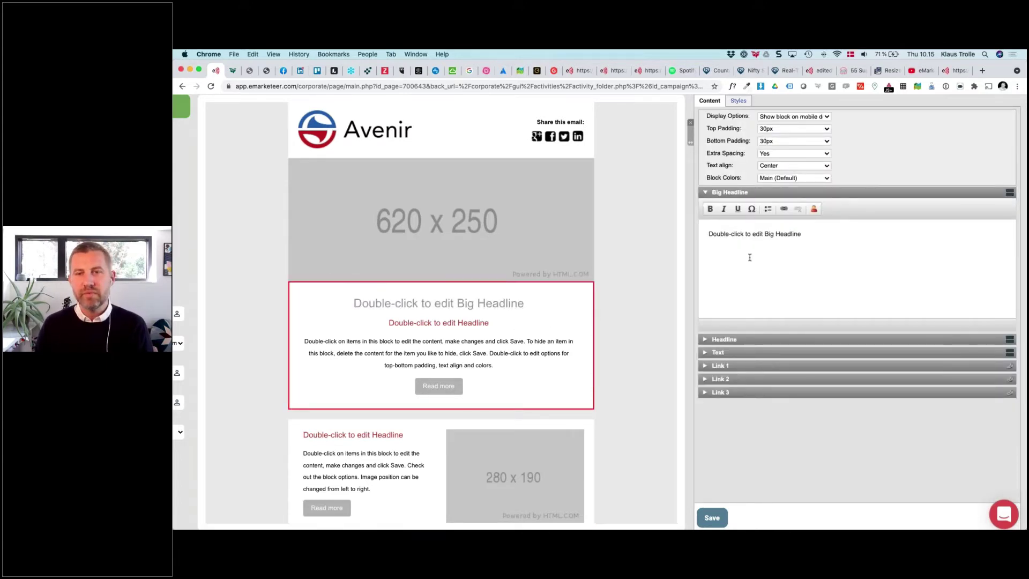
Step: Replace the big headline placeholder with 'News from us'
scroll(749, 257, down, 1)
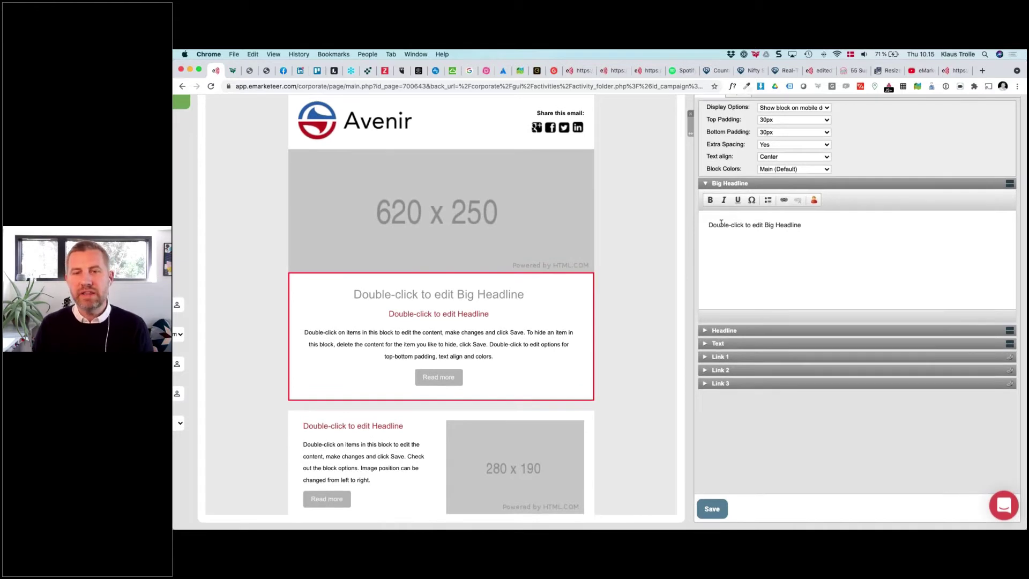
double_click(465, 316)
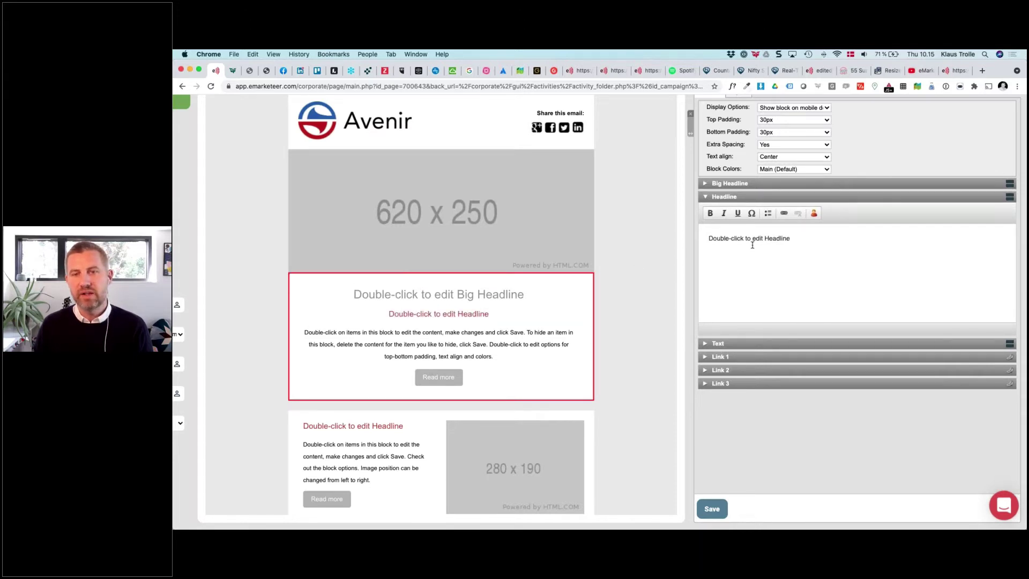
click(715, 343)
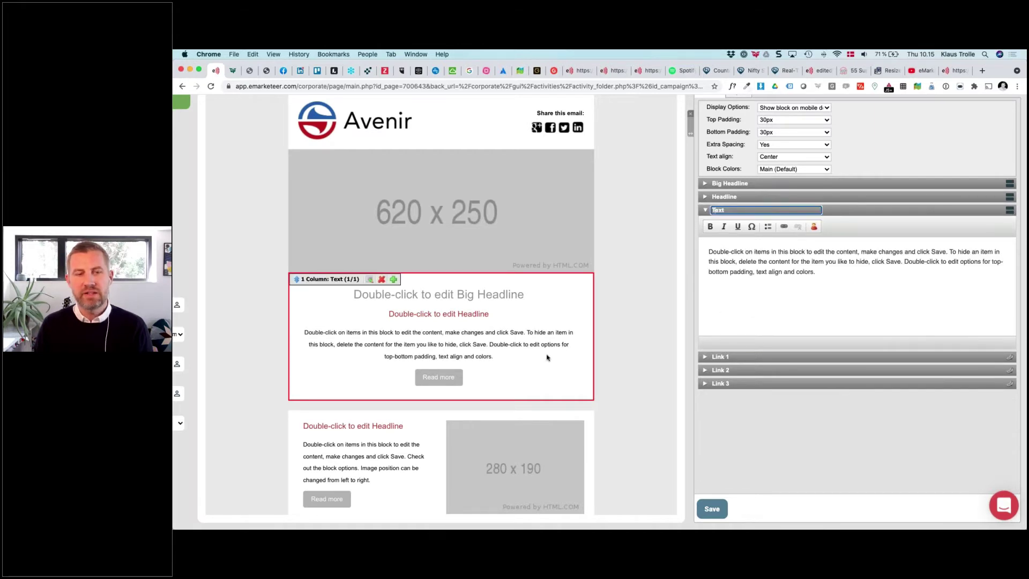
click(714, 260)
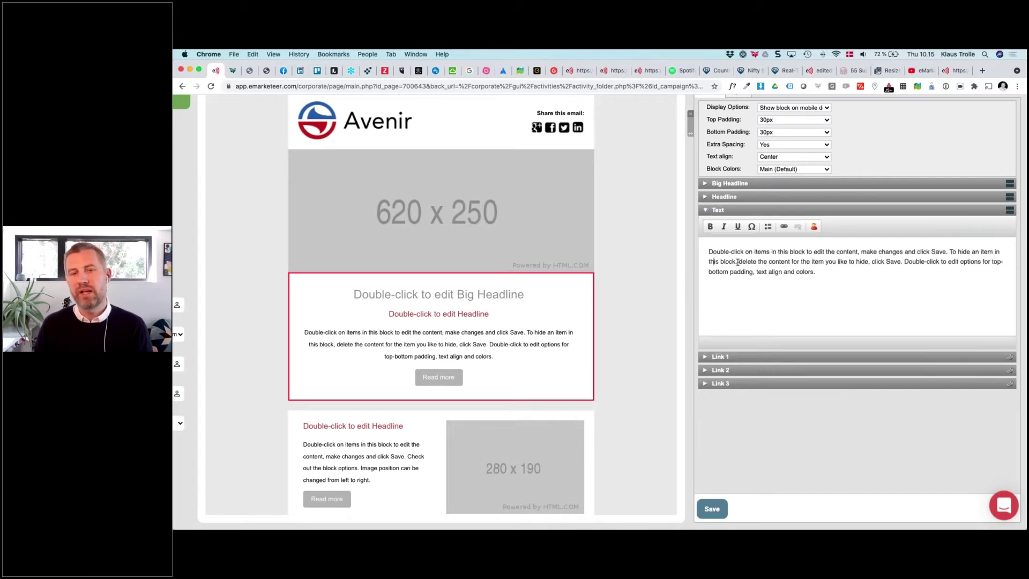
click(707, 185)
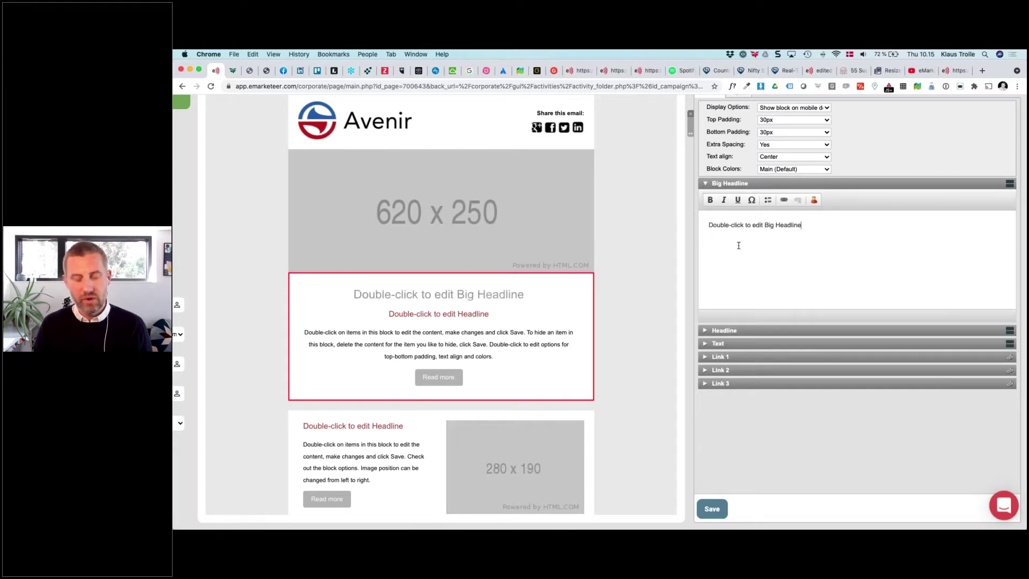
key(ctrl+a)
text(News from us)
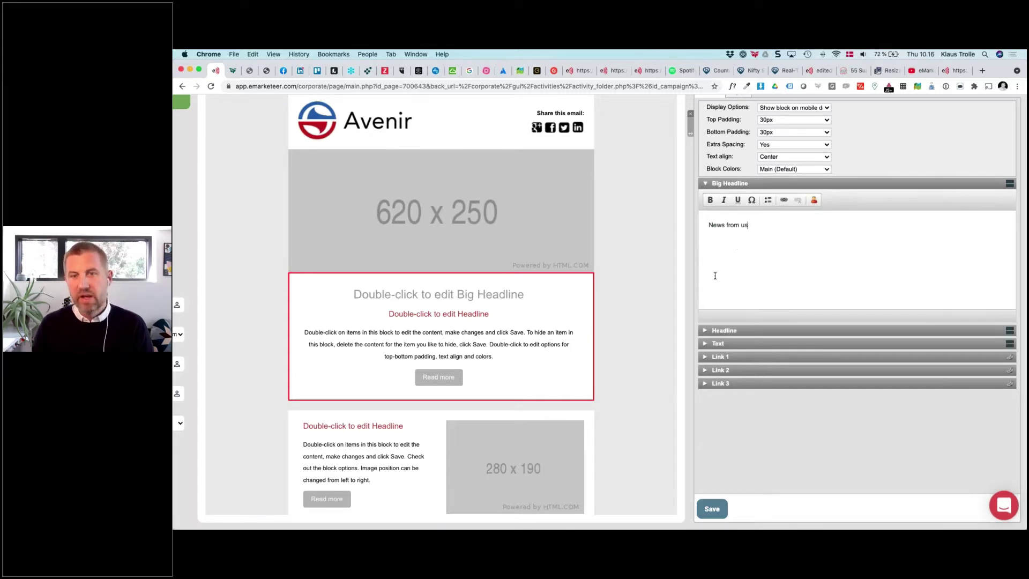
Step: Rewrite the smaller headline as a 'Great new features' line, fixing typos, and save the block
click(718, 330)
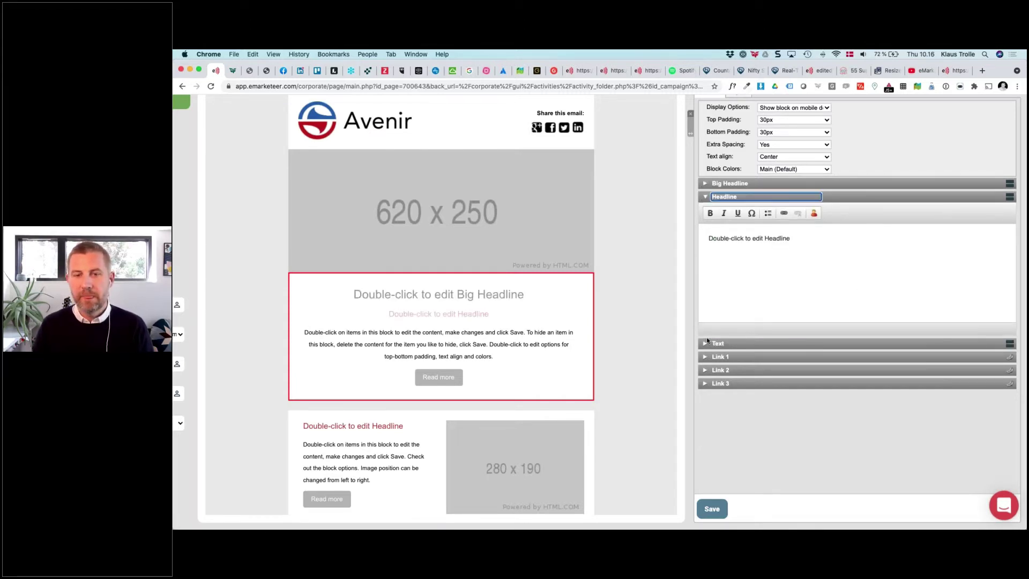
click(747, 270)
key(ctrl+a)
text(Gre)
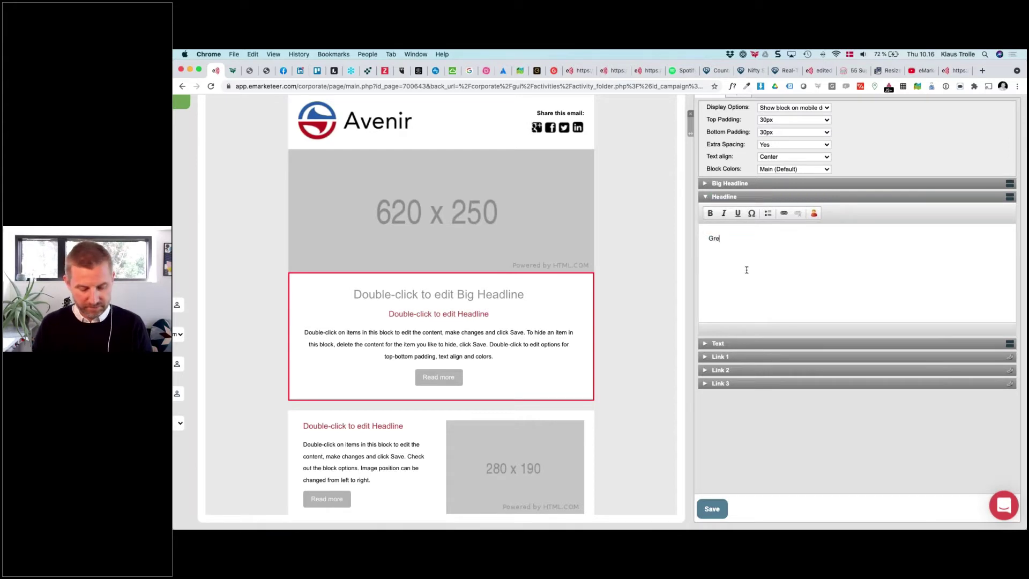
text(<at new featur3es )
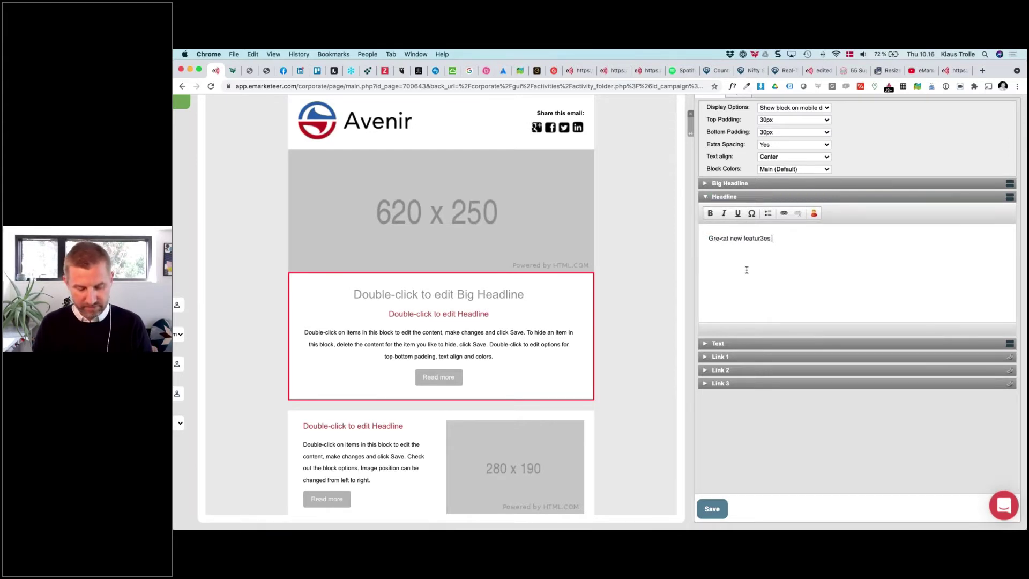
text(coming soon)
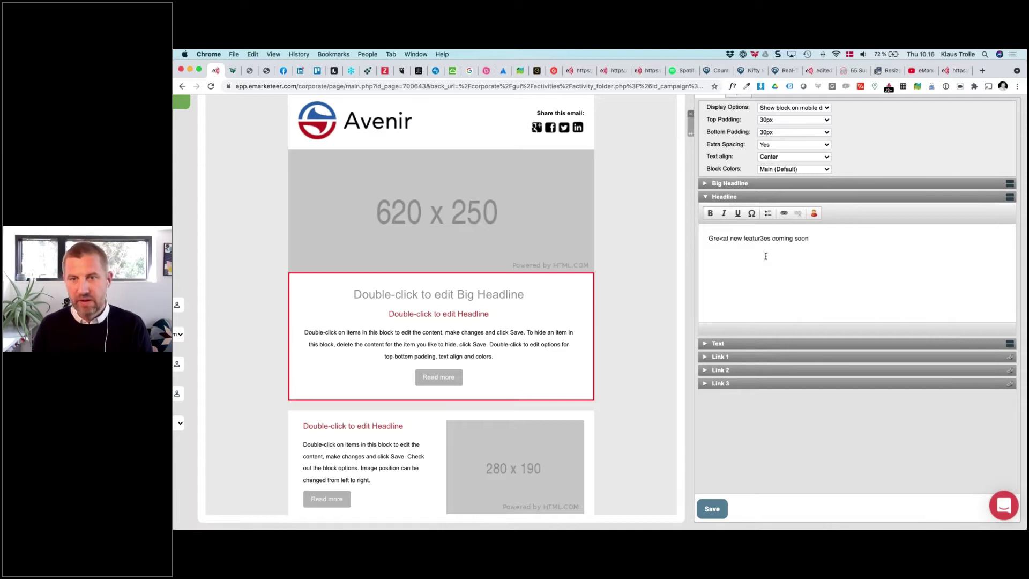
double_click(763, 238)
click(763, 238)
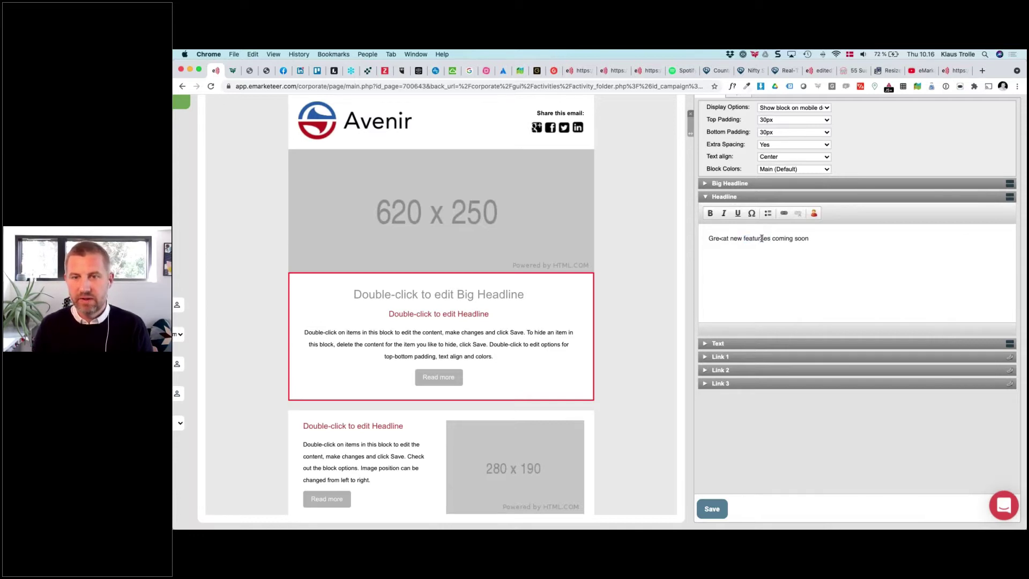
key(BackSpace)
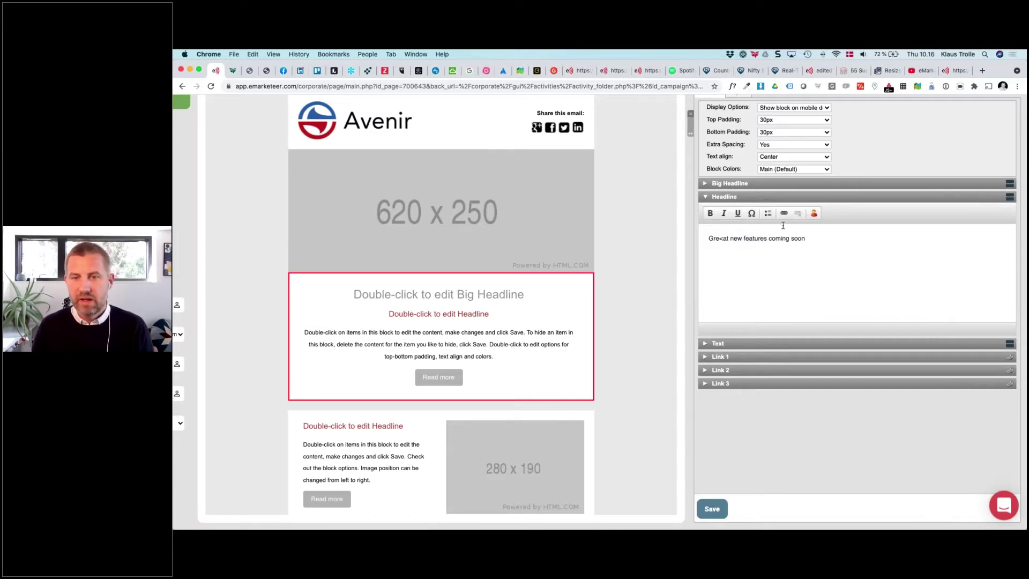
drag(767, 238, 805, 238)
key(BackSpace)
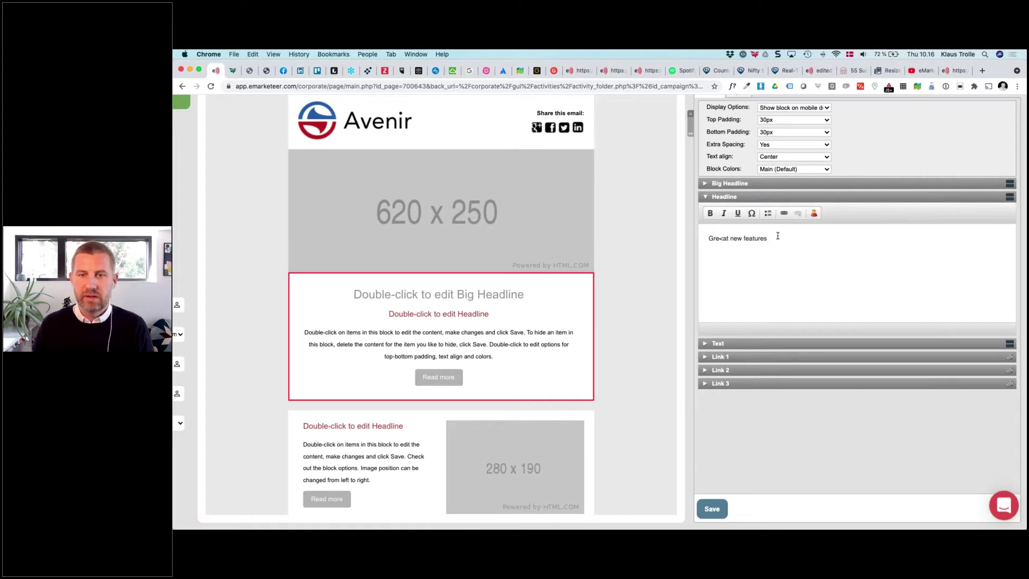
click(722, 239)
key(BackSpace)
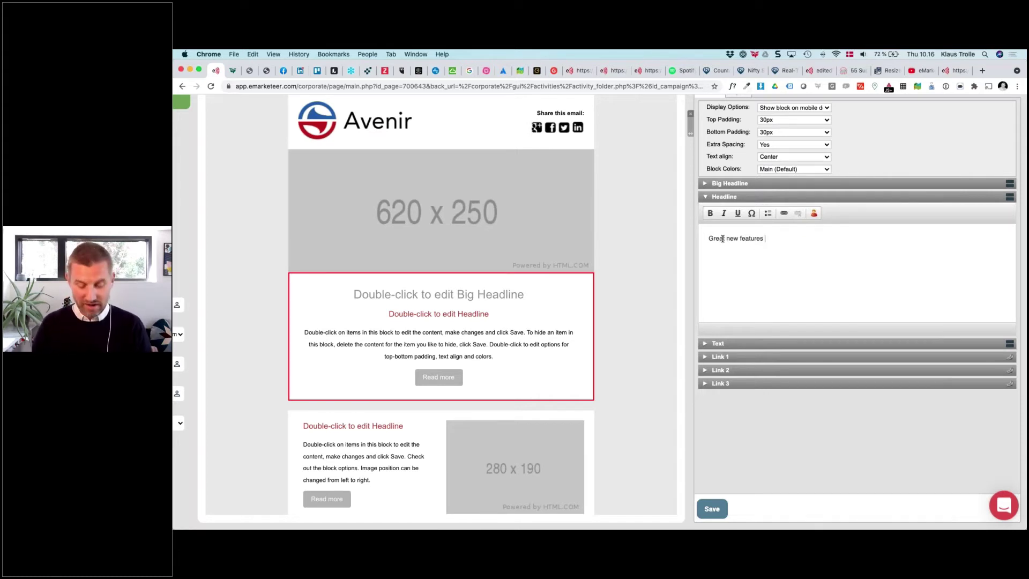
text(on thier way)
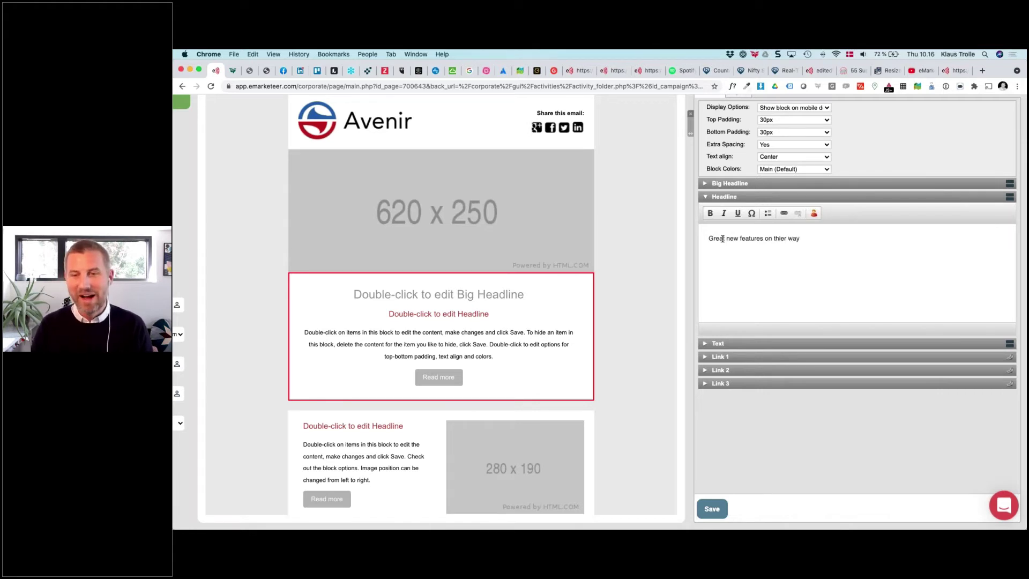
click(716, 343)
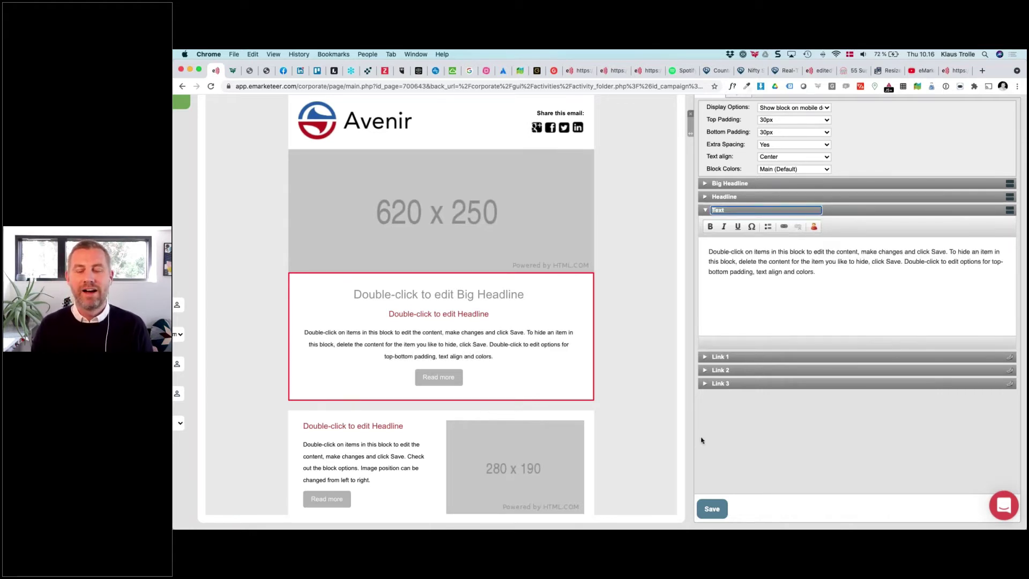
click(711, 509)
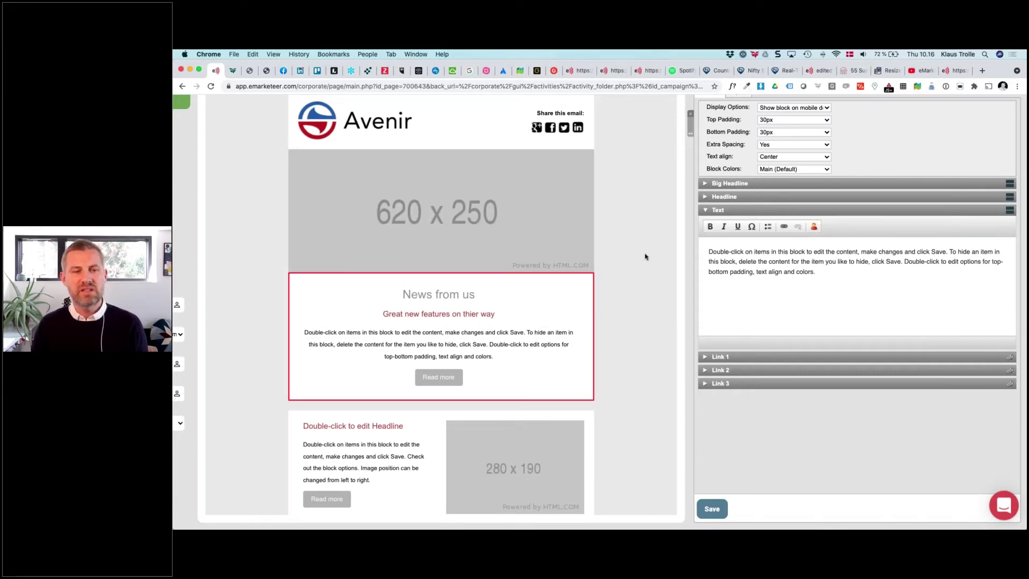
Step: Clear the smaller red subheadline entirely and save the block
click(705, 197)
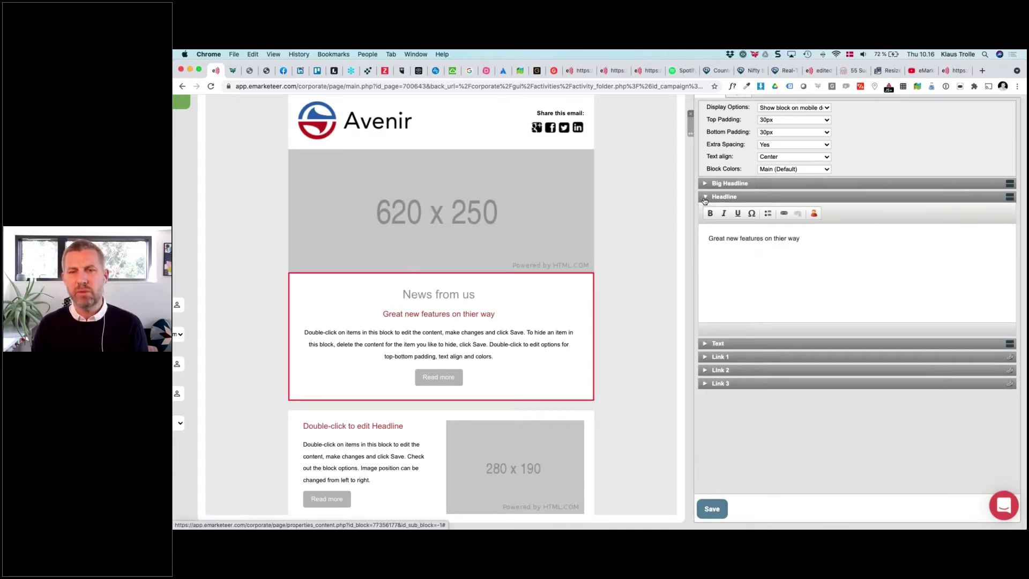
triple_click(716, 240)
key(BackSpace)
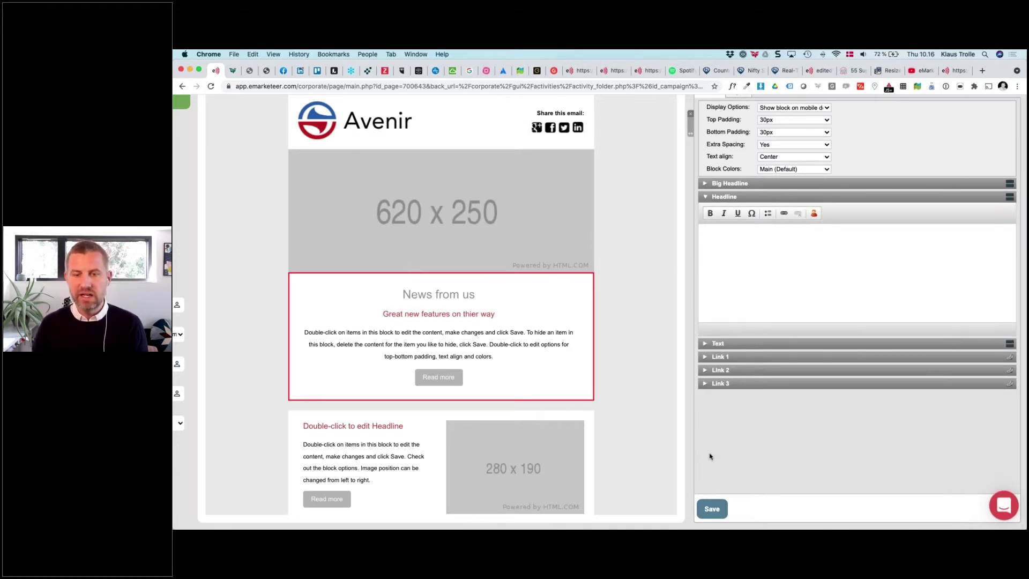
click(707, 509)
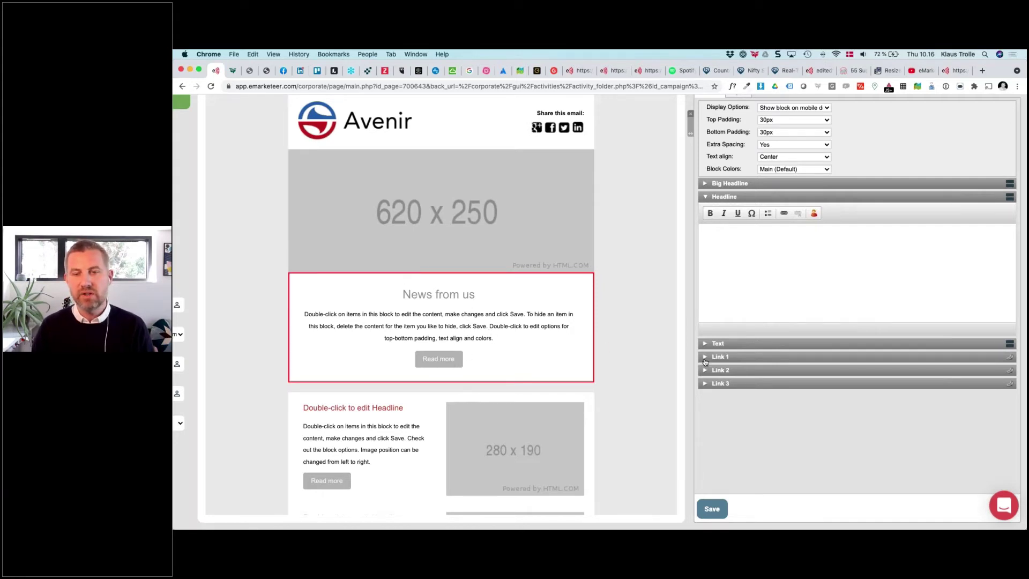
double_click(439, 359)
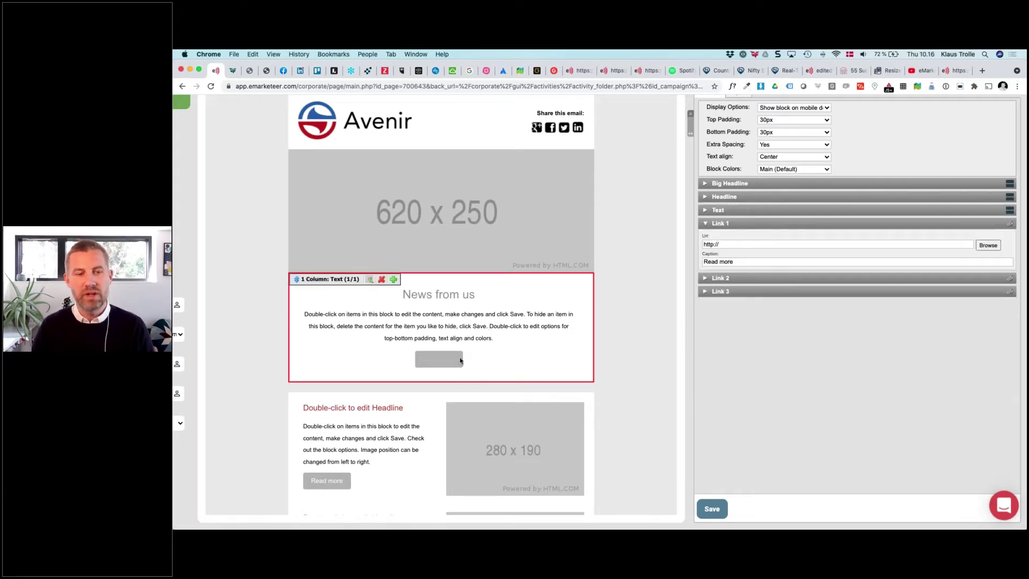
triple_click(732, 264)
text(Go to web)
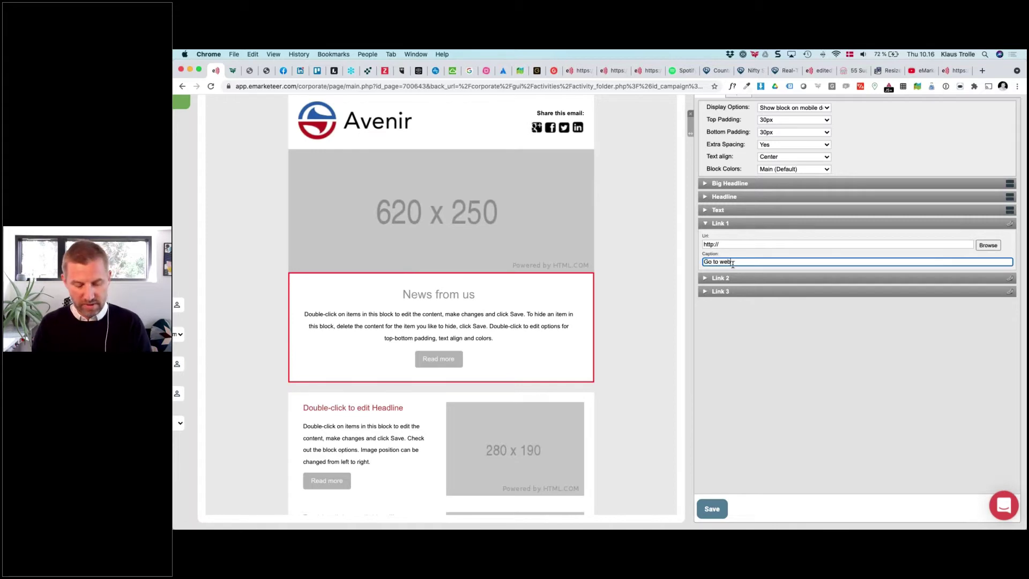
text(site)
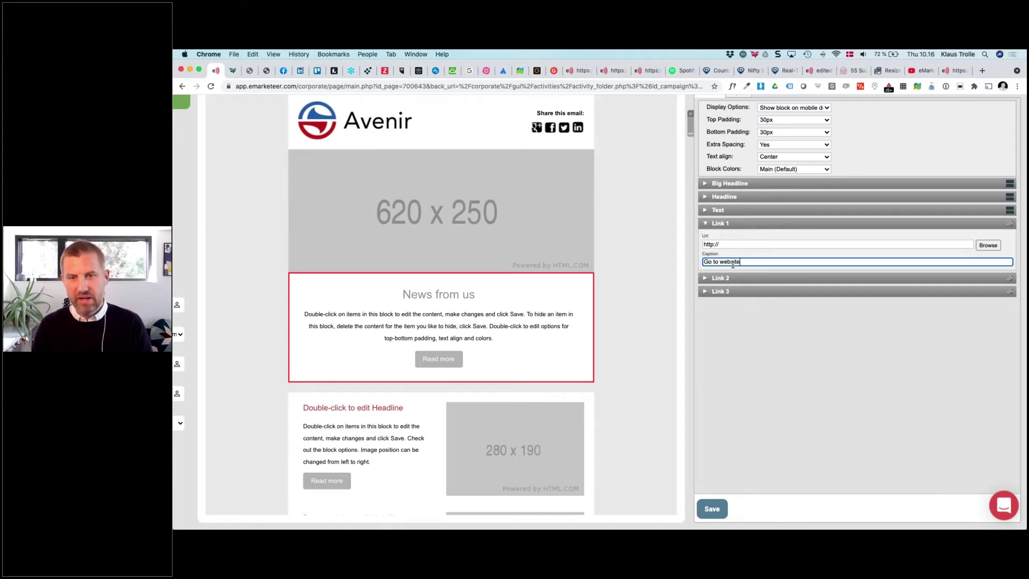
click(704, 278)
click(712, 275)
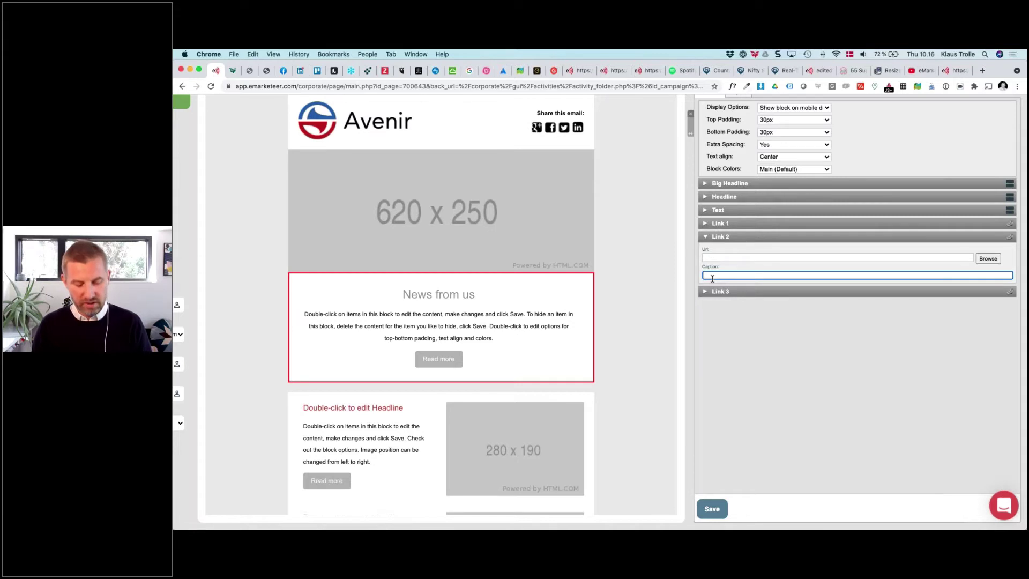
text(Read on blog)
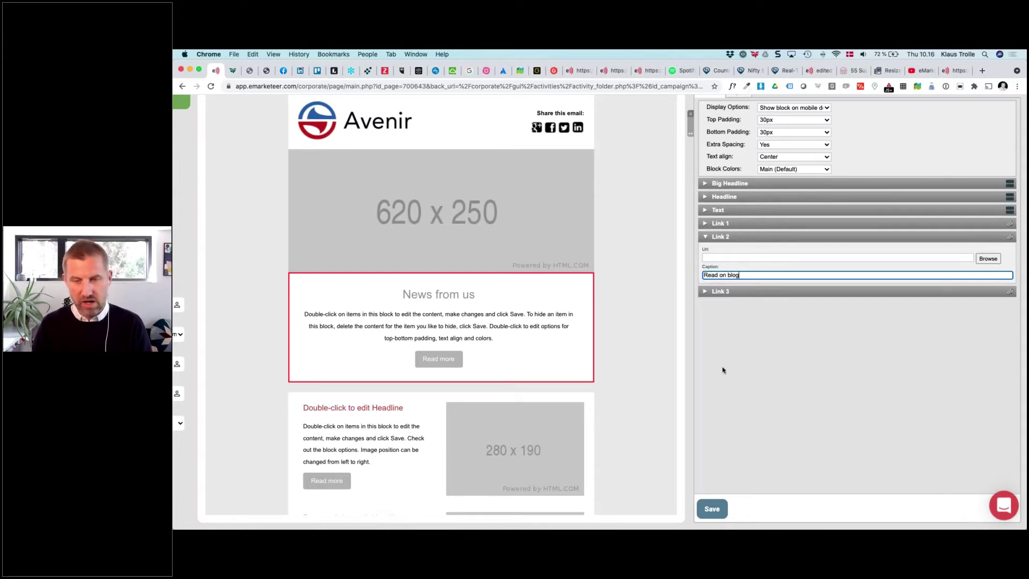
click(712, 508)
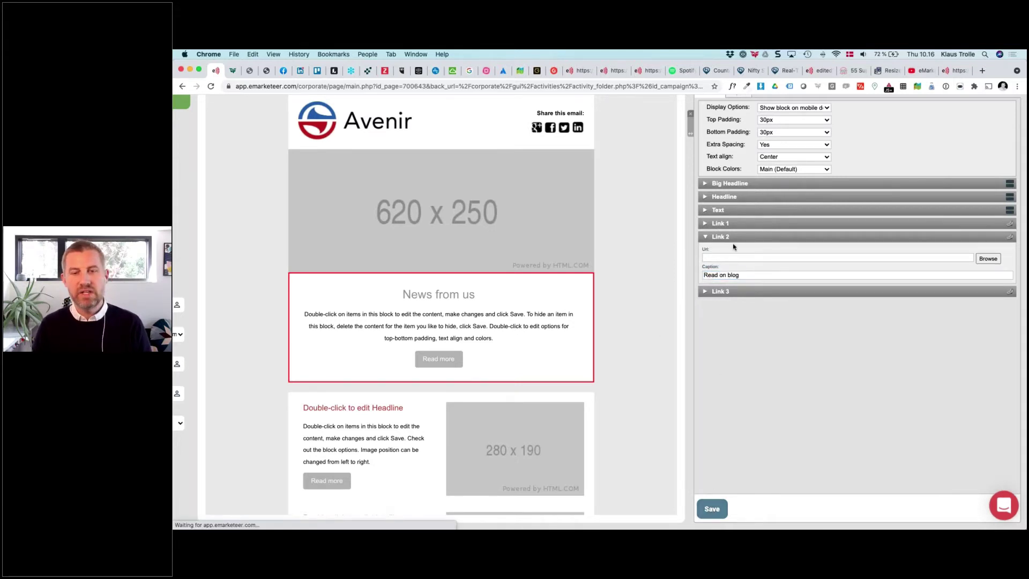
scroll(445, 370, down, 1)
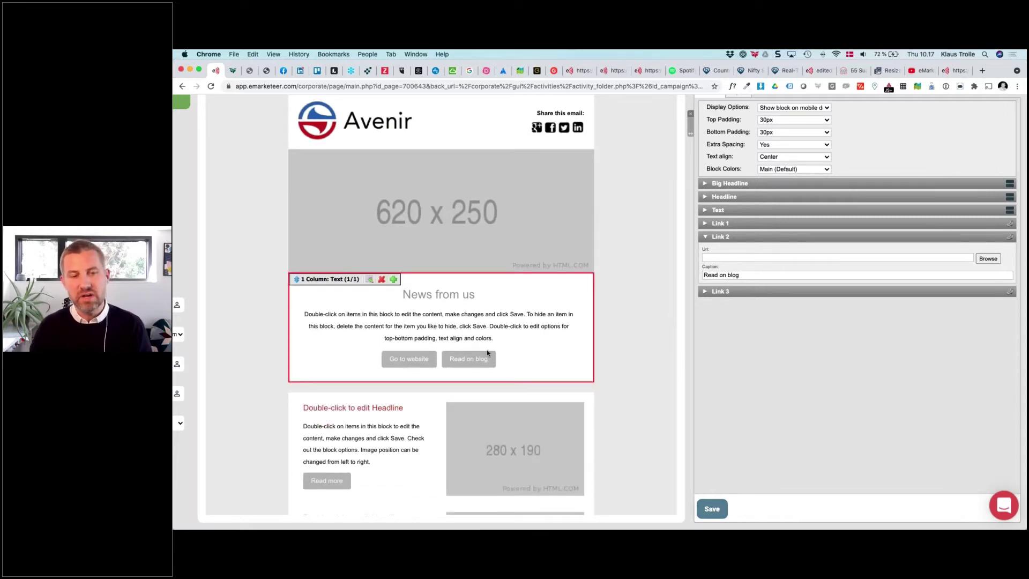
scroll(528, 356, up, 1)
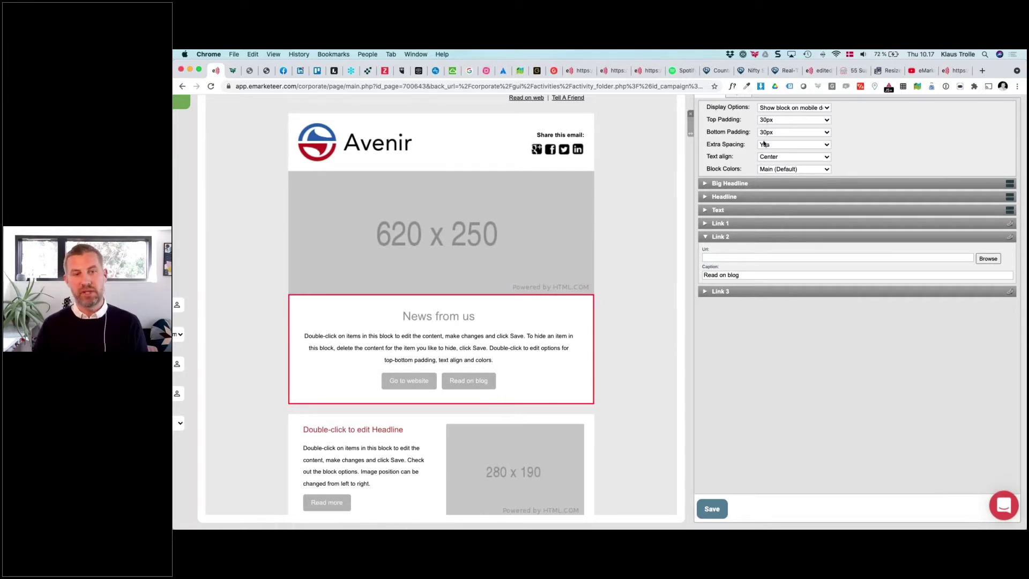
scroll(597, 311, up, 2)
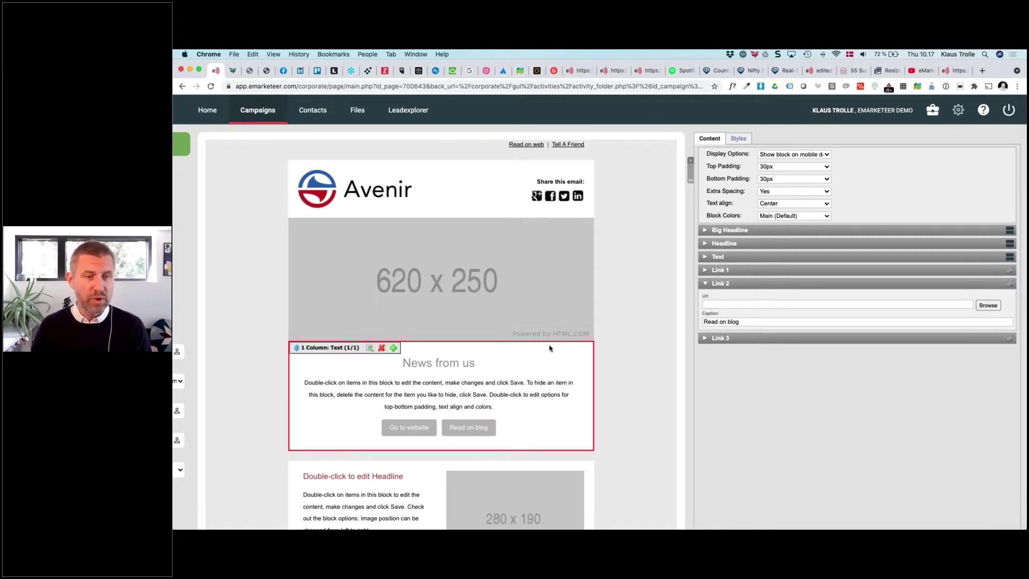
scroll(552, 348, down, 1)
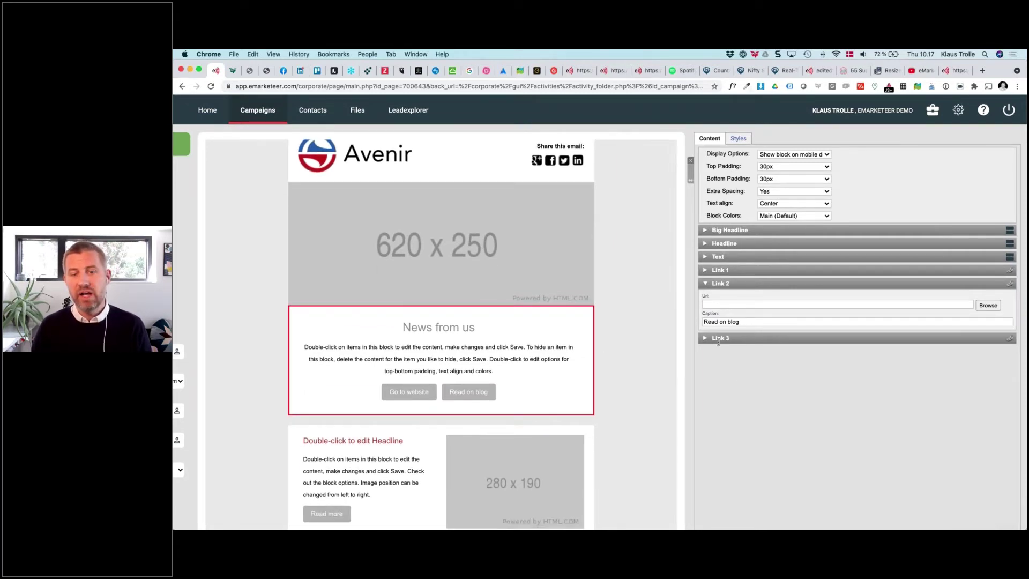
scroll(595, 343, down, 2)
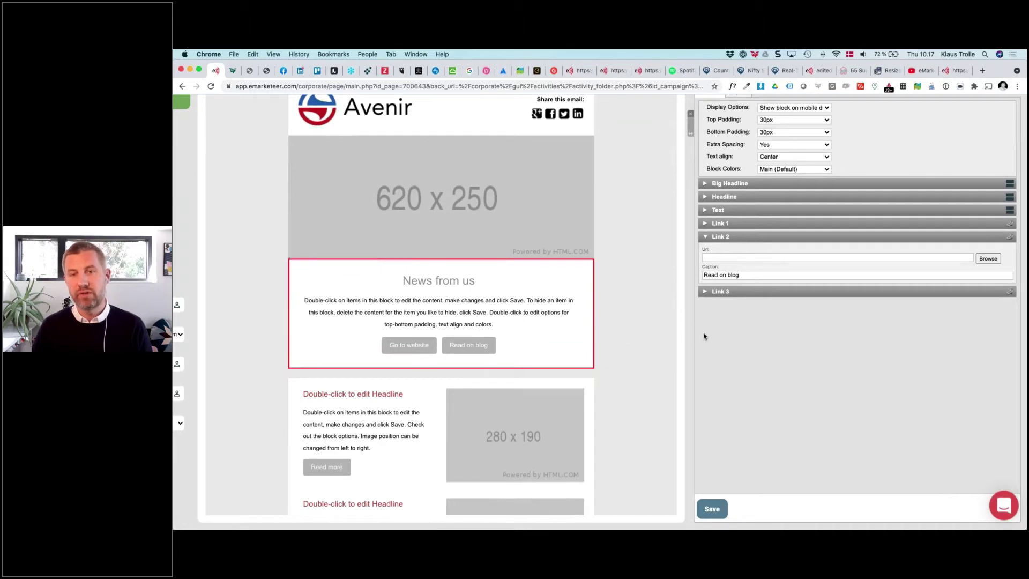
Step: Add a 'Dear FirstName,' greeting line above the body text using the personalisation field, and save
click(706, 211)
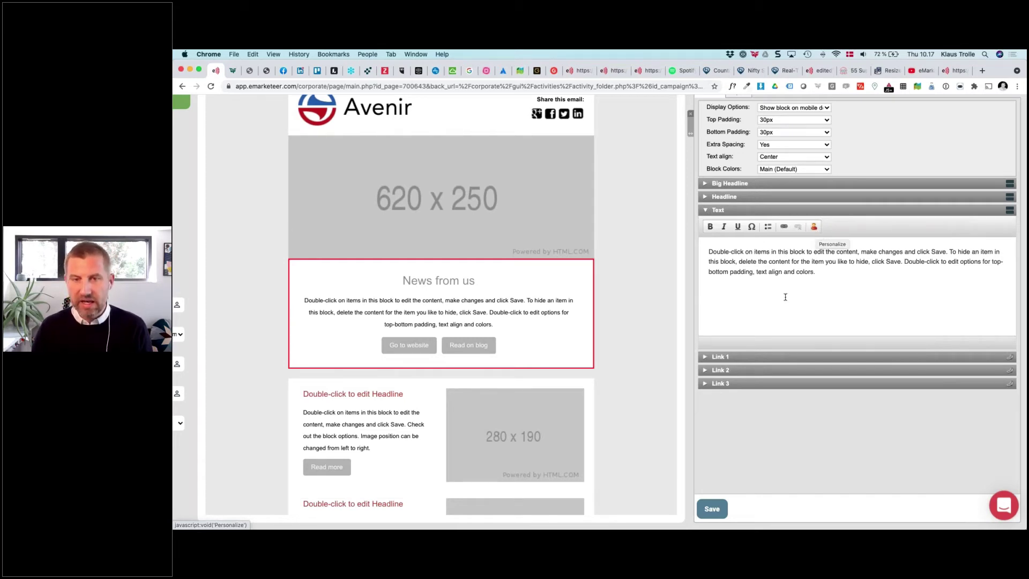
key(Return)
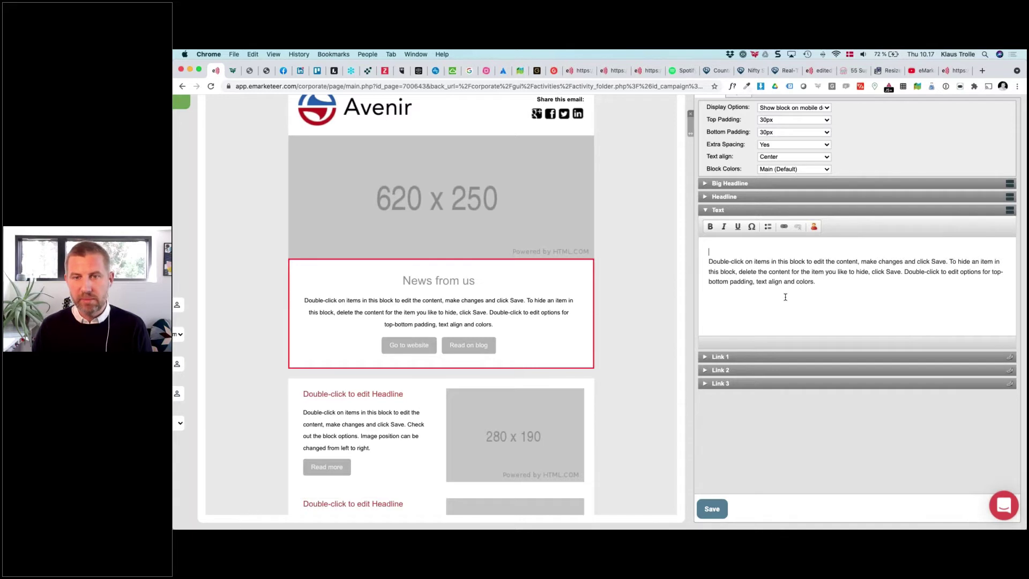
text(Dear)
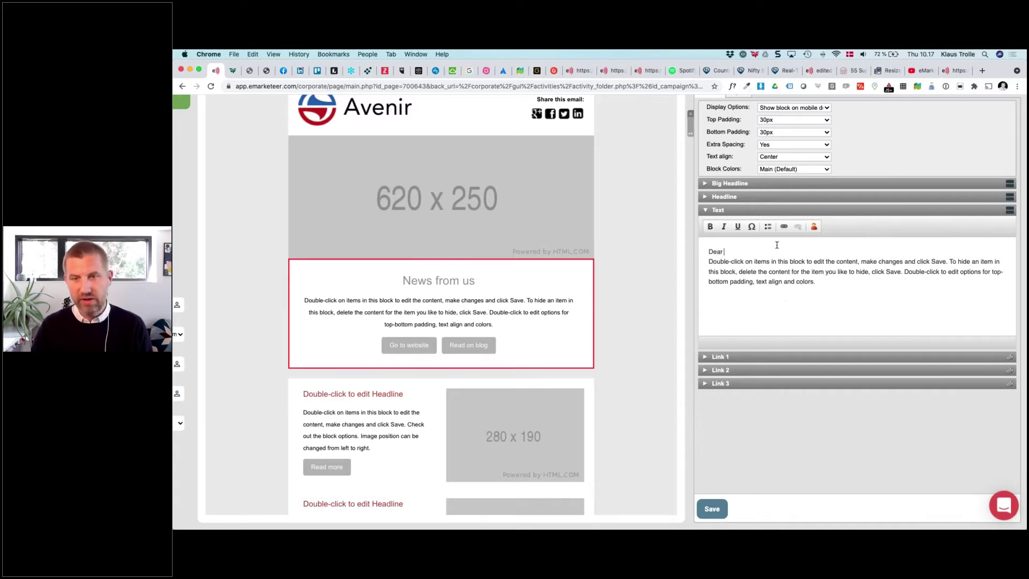
click(815, 227)
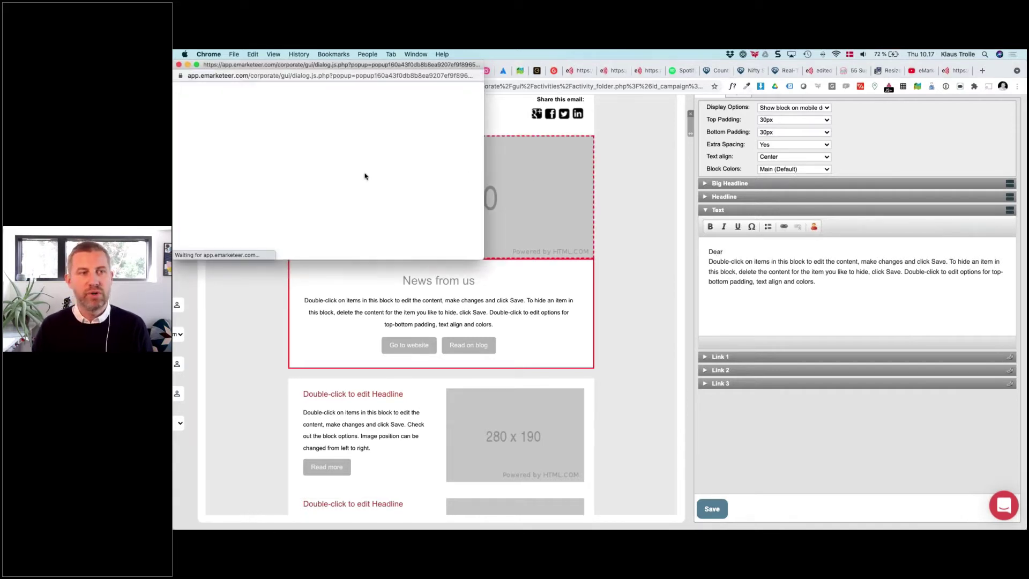
click(270, 160)
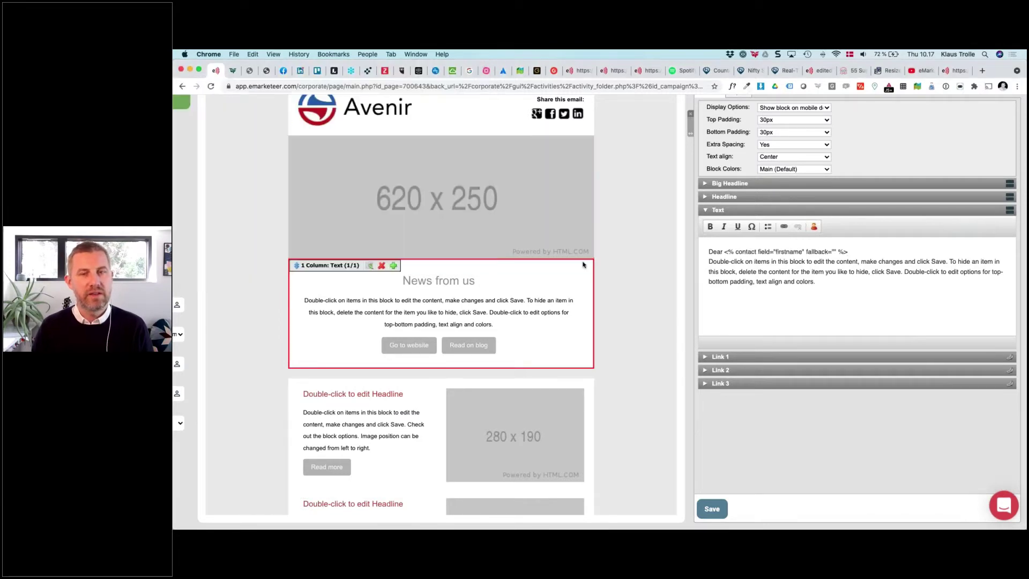
text(,)
key(Return)
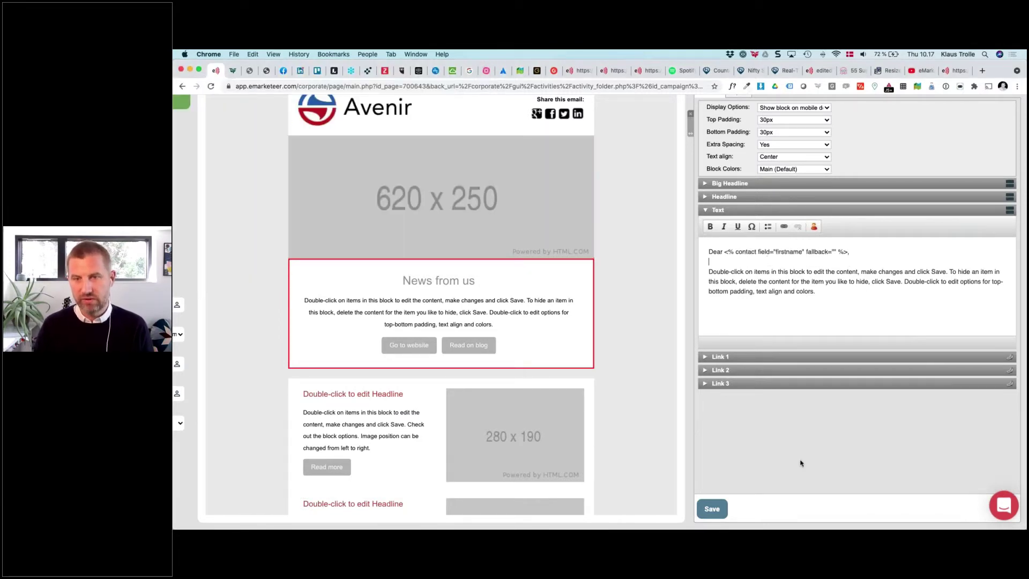
click(717, 509)
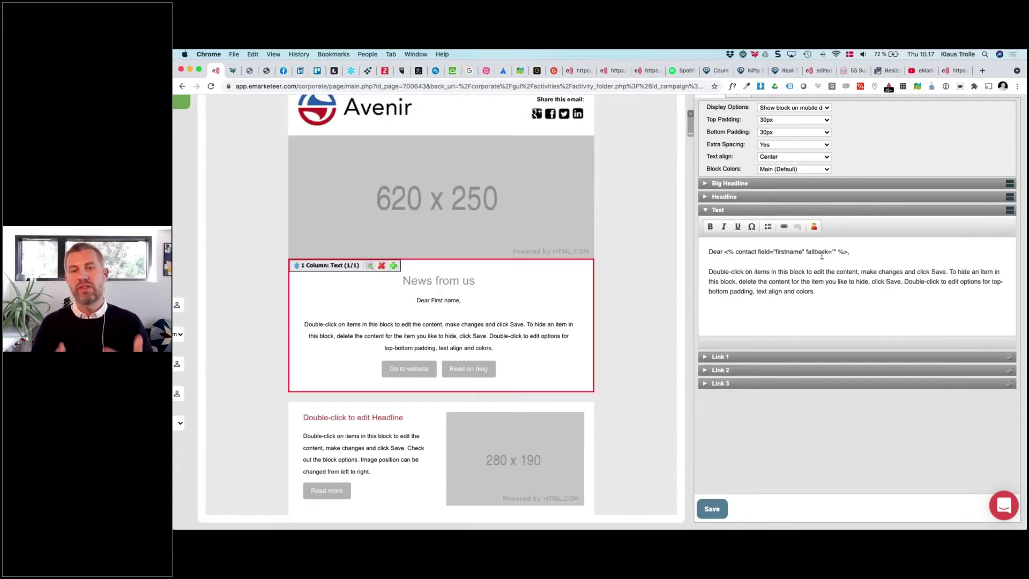
Step: Make the greeting line bold and save
triple_click(821, 255)
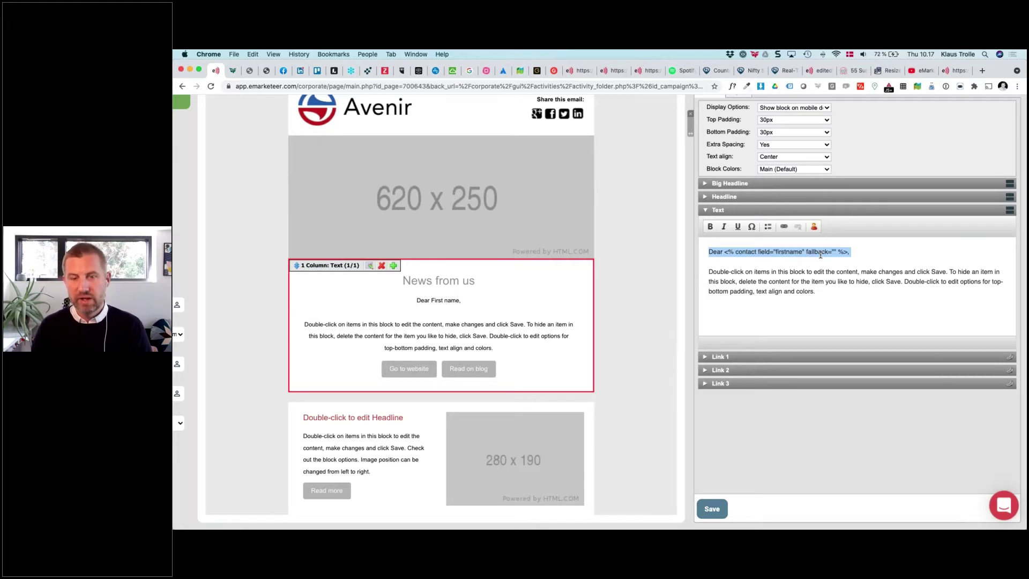
key(super+b)
click(712, 509)
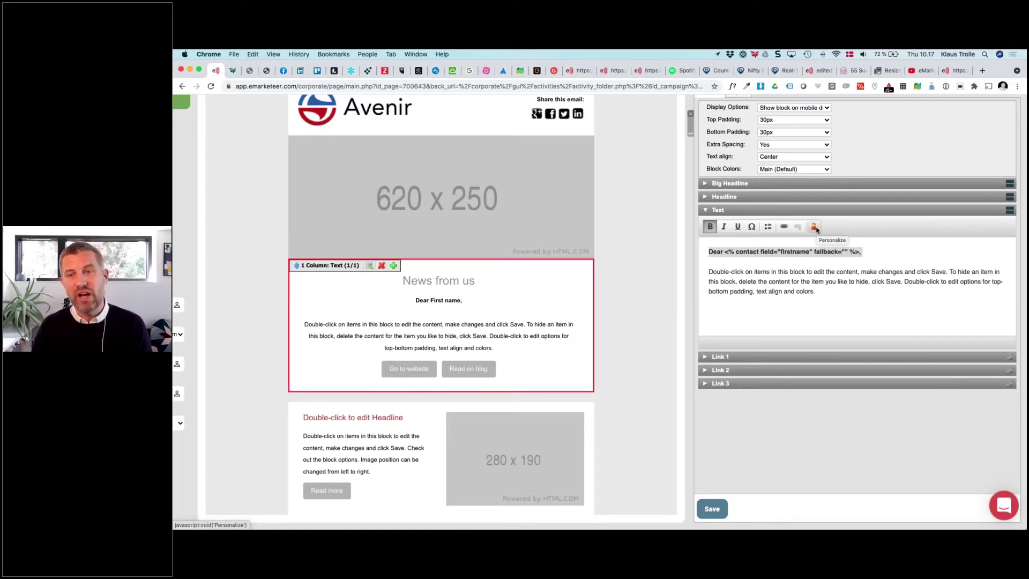
click(815, 227)
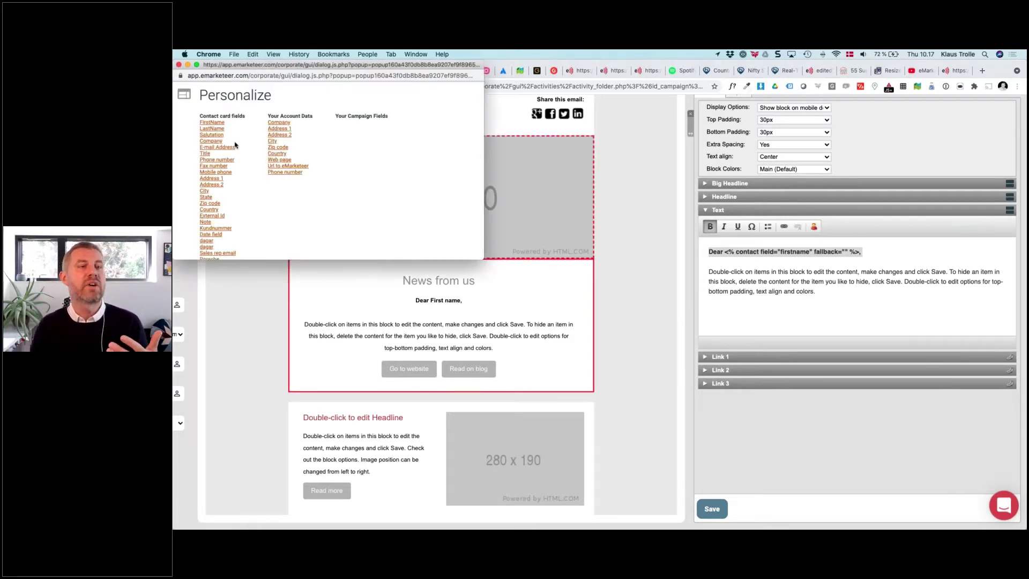
scroll(237, 210, down, 1)
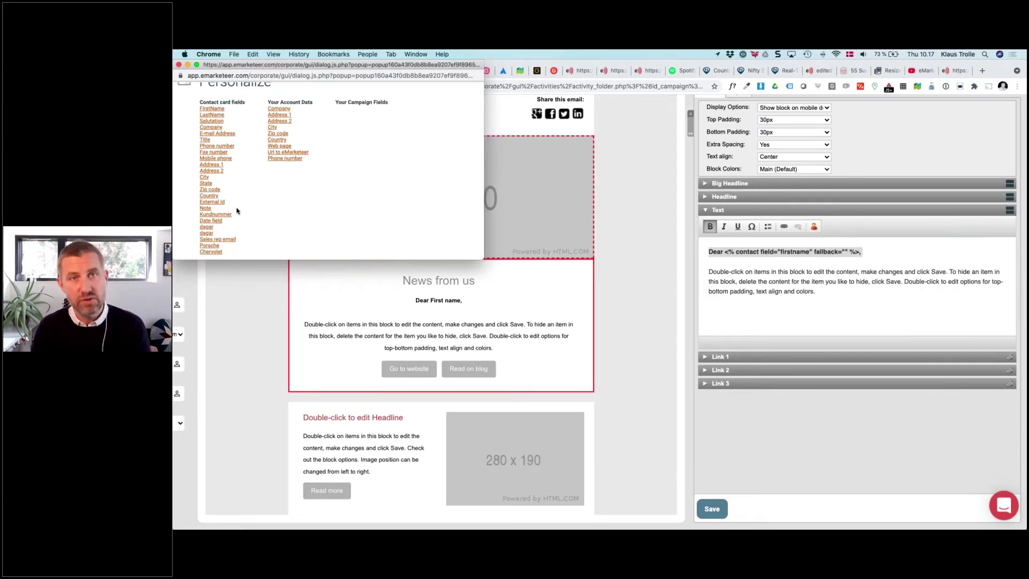
scroll(237, 210, up, 1)
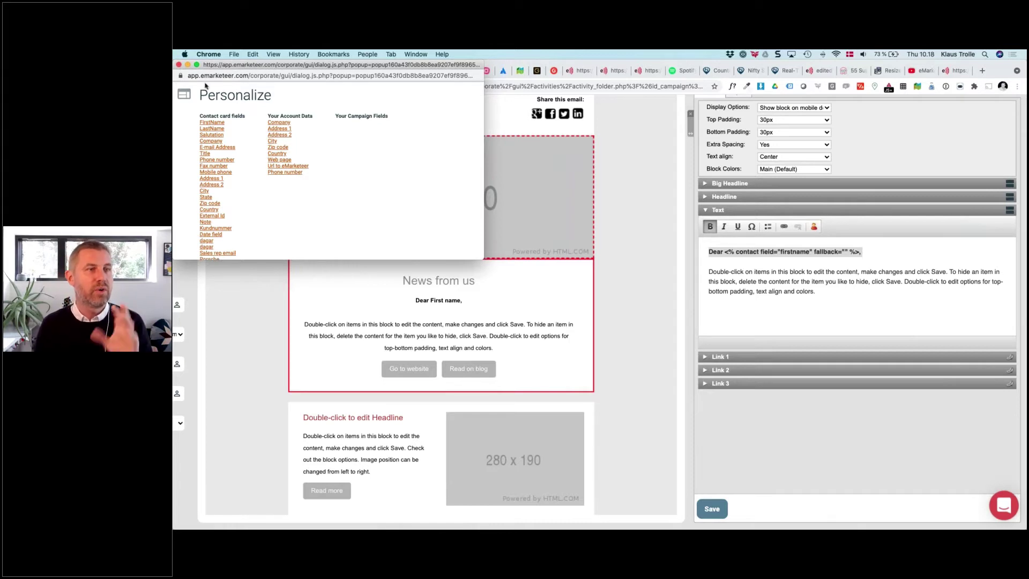
click(179, 65)
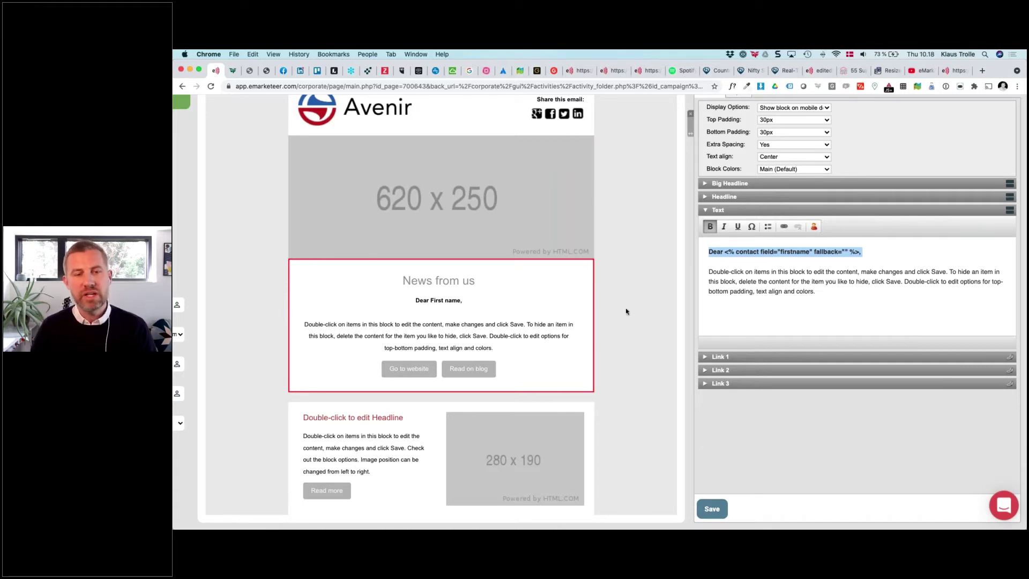
Step: Clear Link 2's 'Read on blog' caption and save to remove that button
key(super+minus)
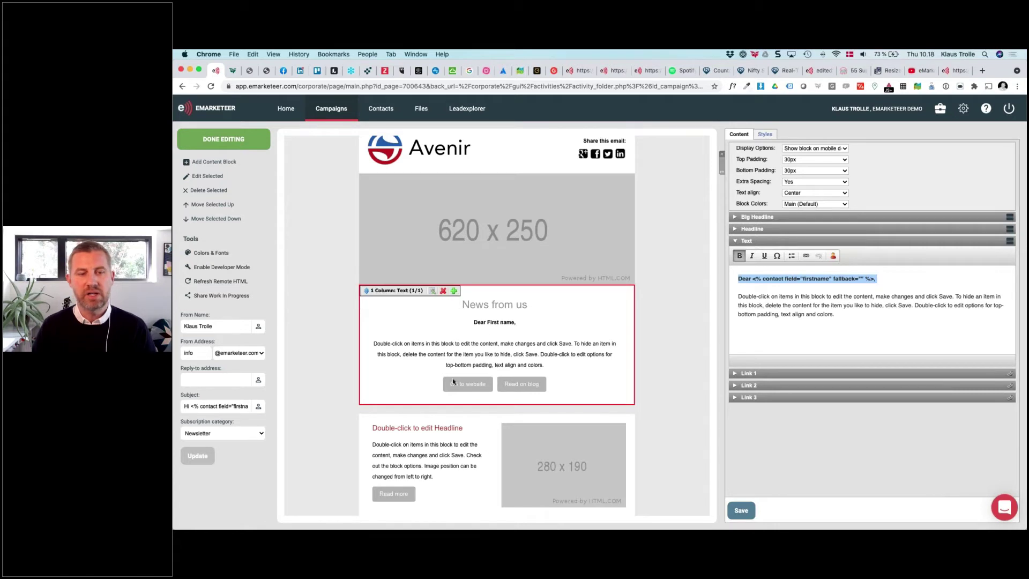
click(737, 385)
click(747, 299)
triple_click(748, 299)
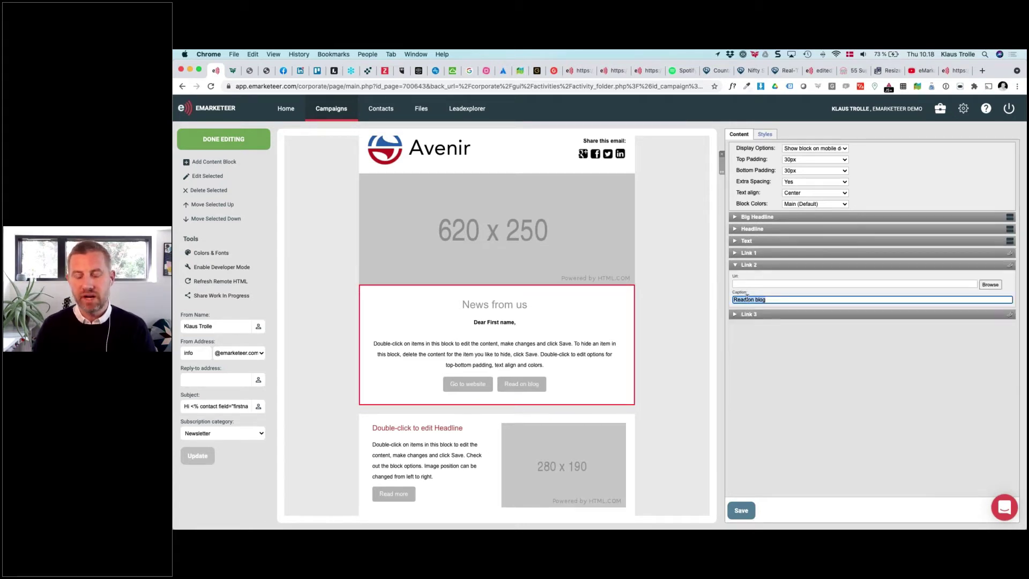
key(BackSpace)
click(742, 510)
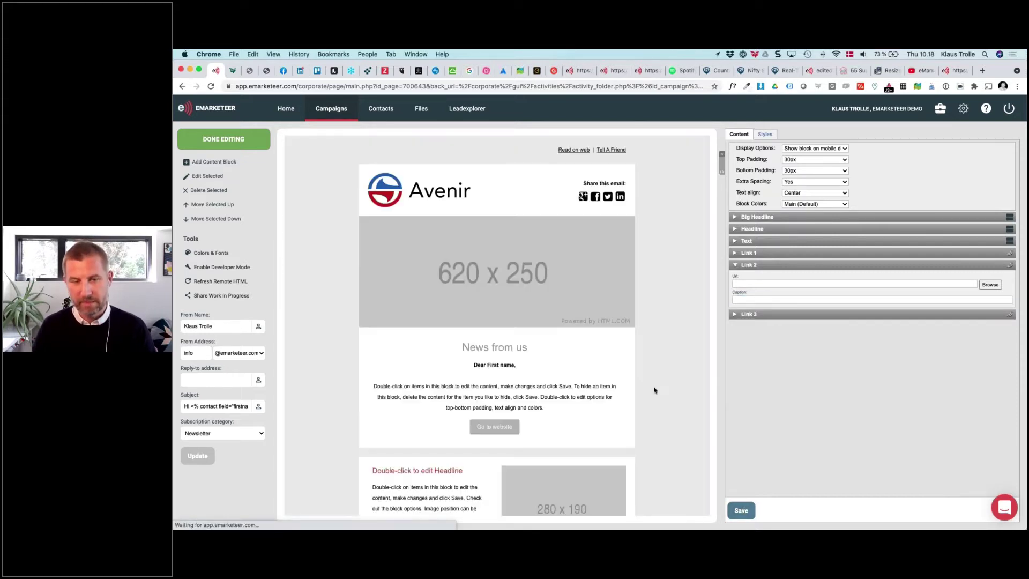
Step: Type 'Check out the blog post' at the end of the body text
click(735, 241)
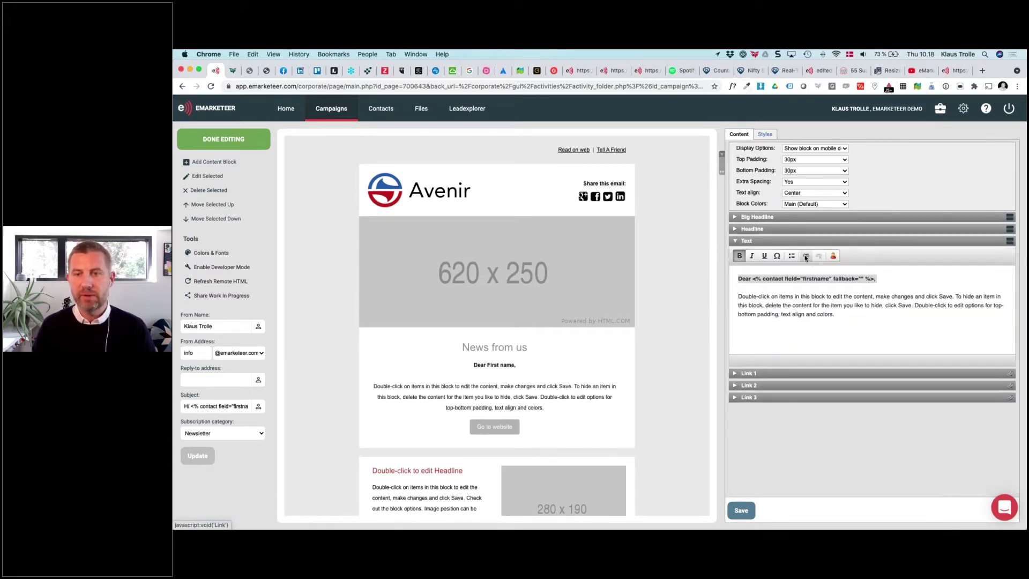
click(791, 314)
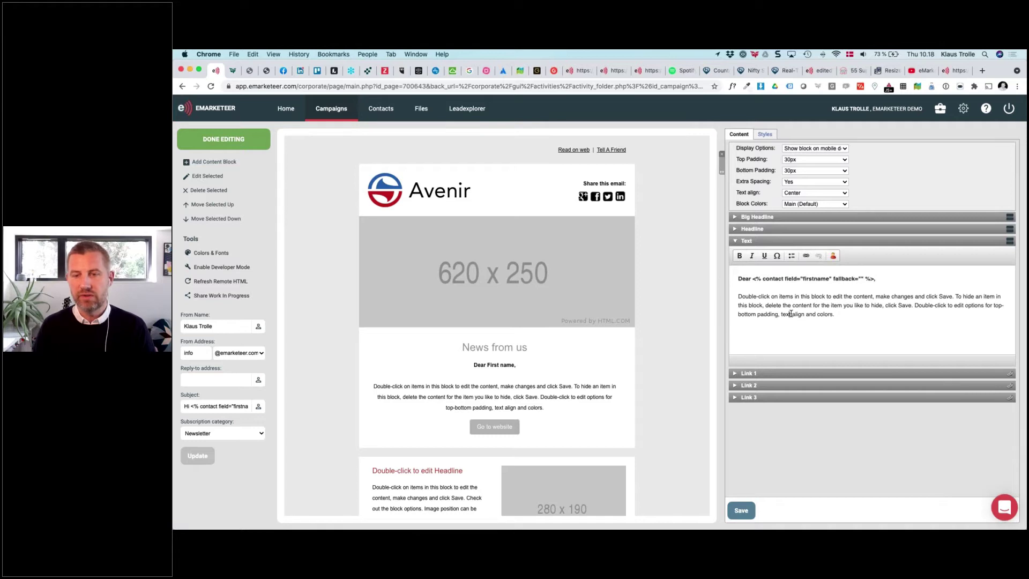
text(Check out )
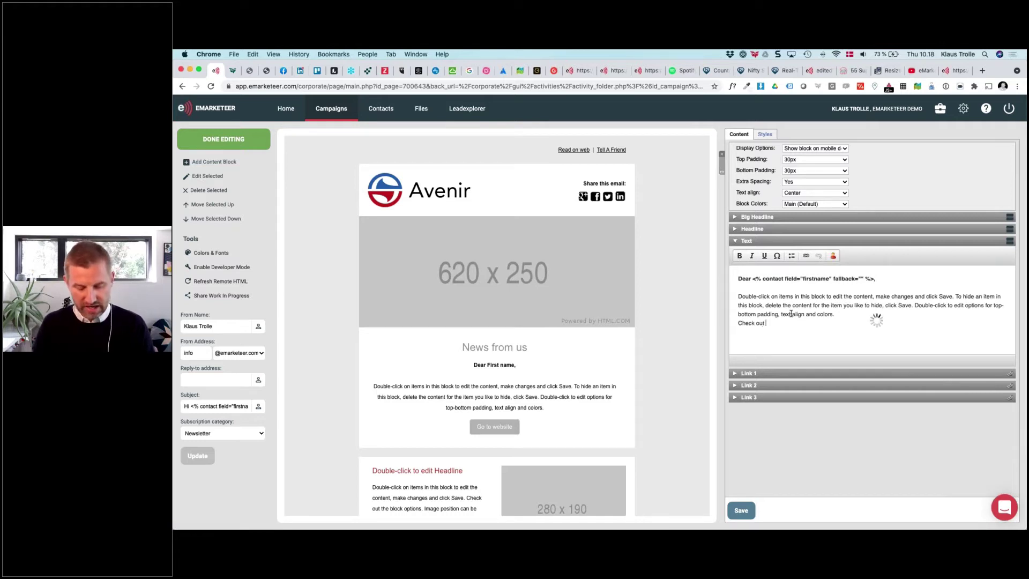
text(the sof)
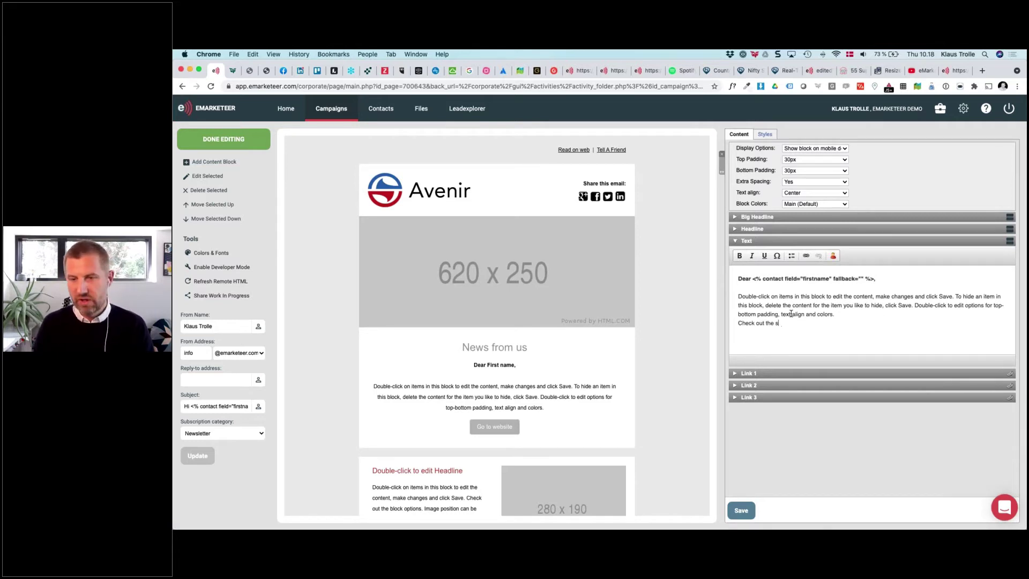
key(BackSpace)
text(blog post)
key(super+shift+Left)
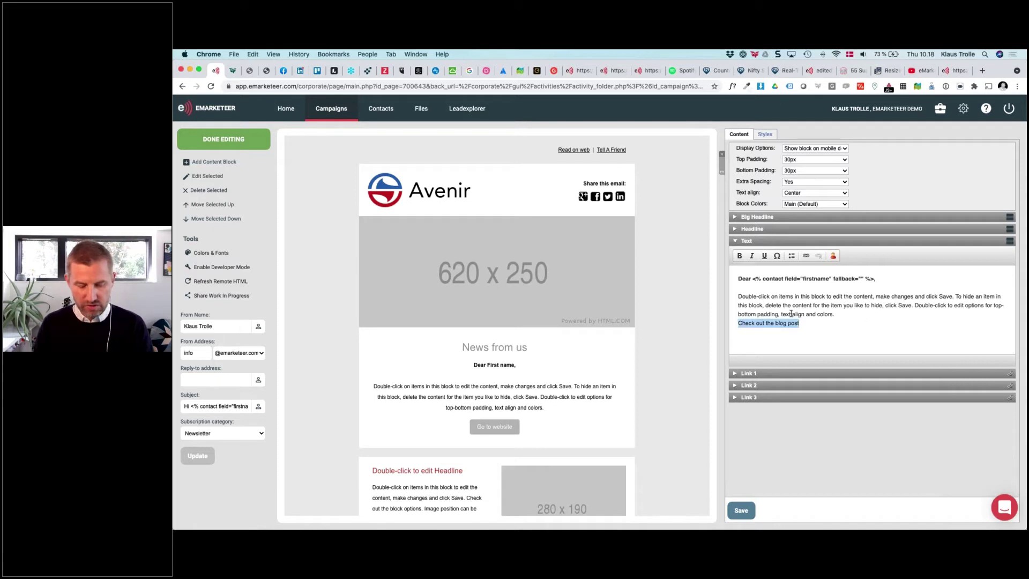
click(806, 256)
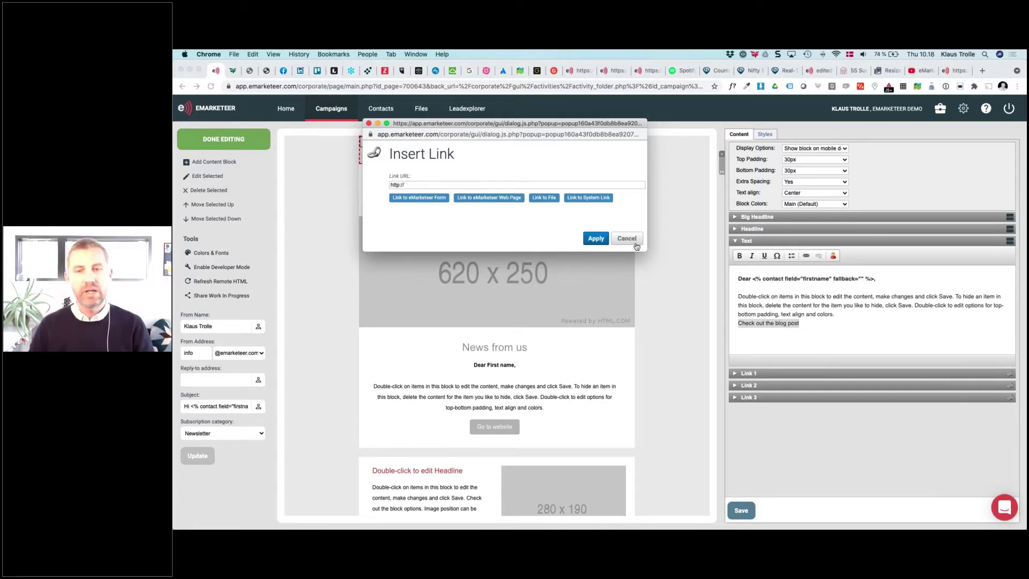
click(522, 183)
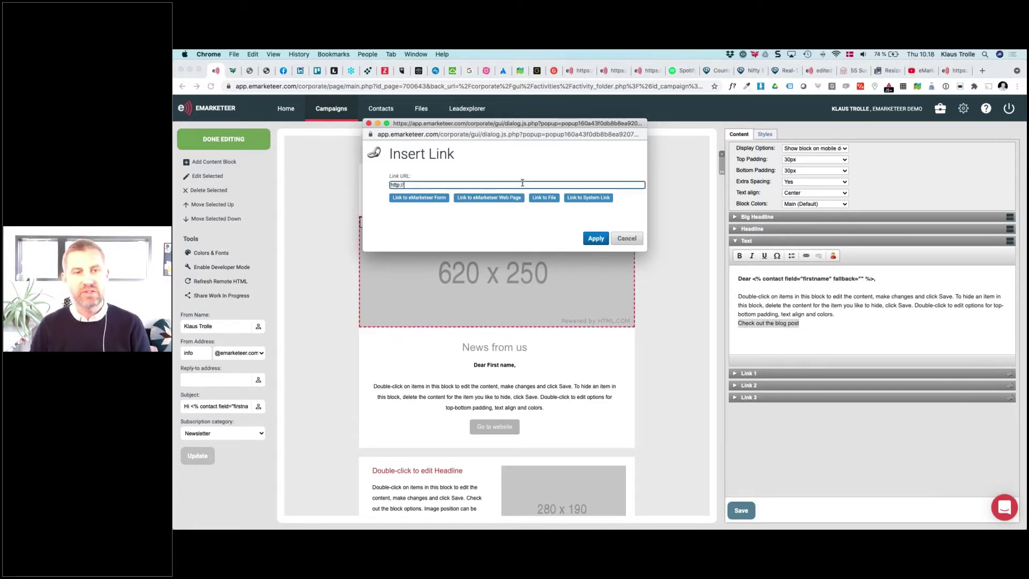
text(emarketeer.com/)
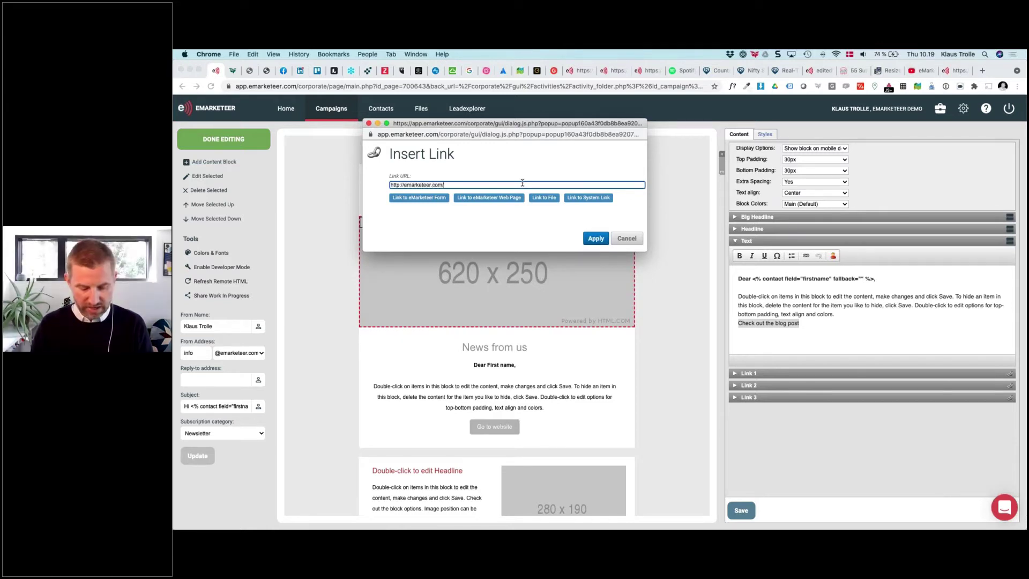
text(blog)
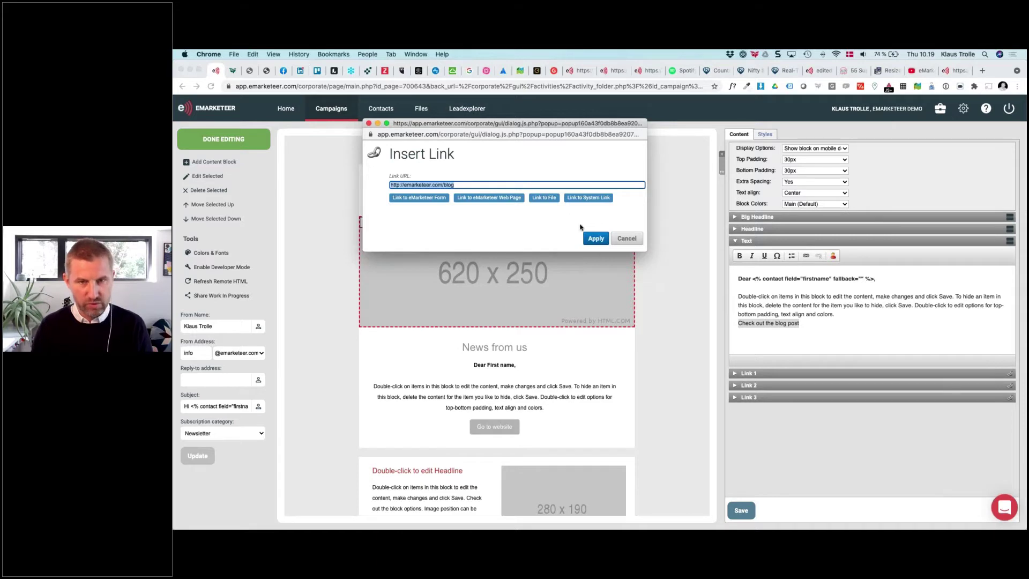
click(594, 238)
click(755, 335)
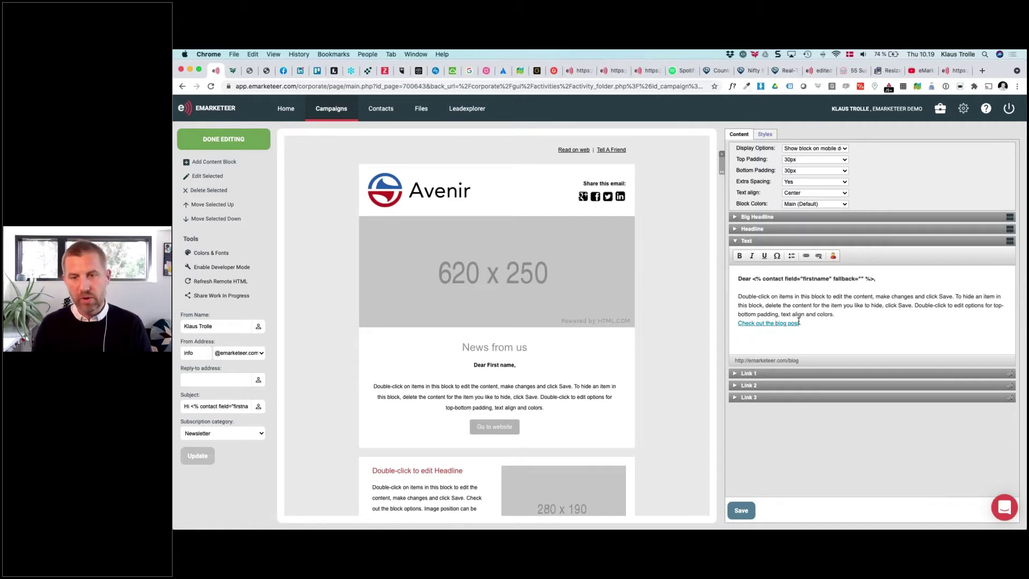
Step: Paste the blog URL on a new line below the link, then select that bare URL line
key(Return)
text(http://emarketeer.com/blog)
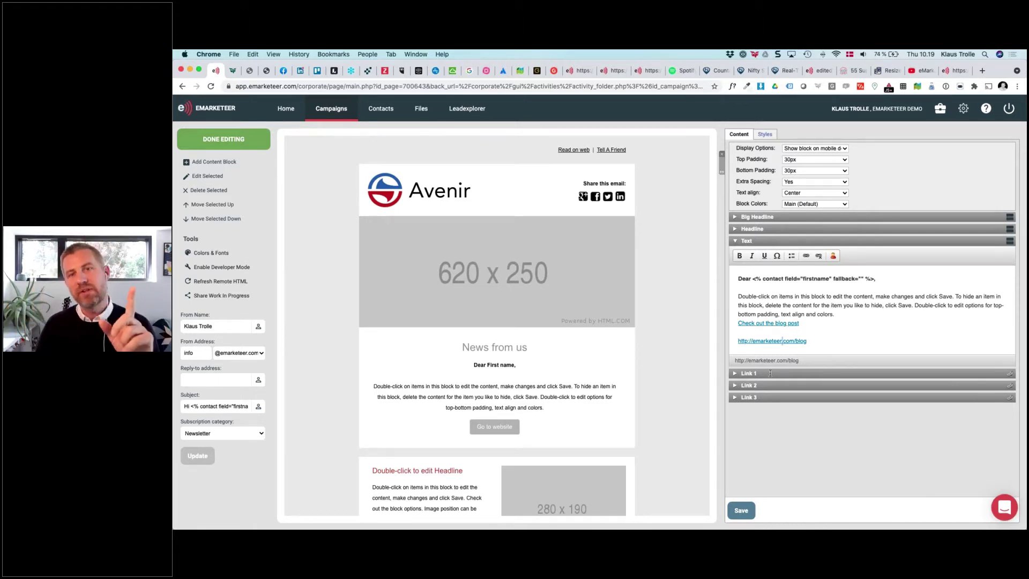
drag(738, 341, 808, 340)
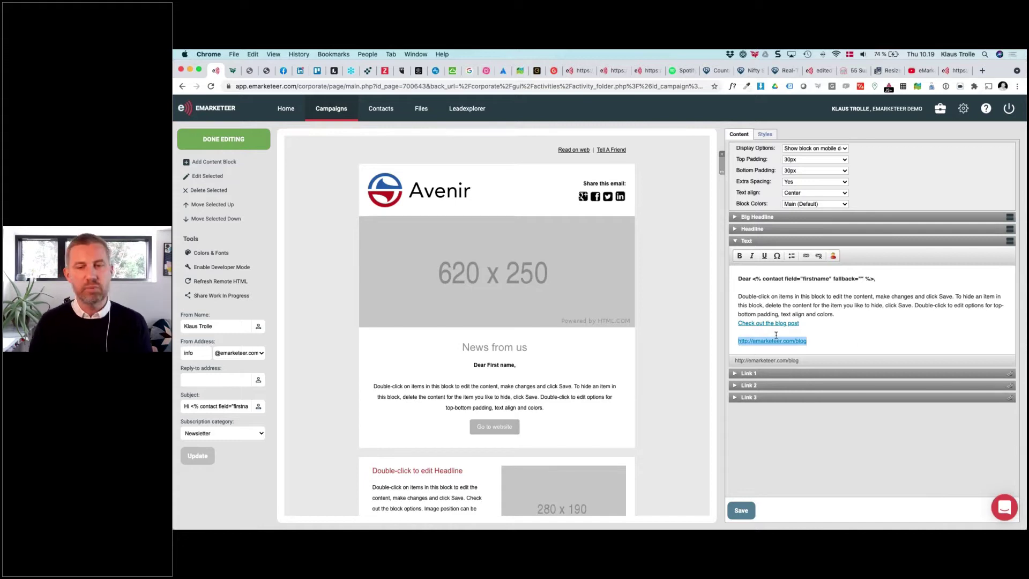
click(811, 349)
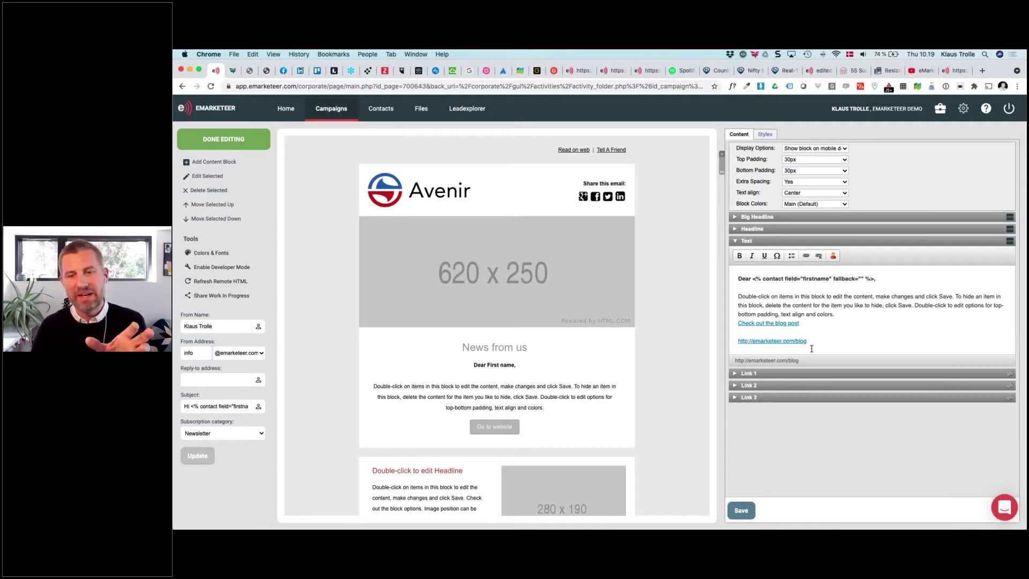
triple_click(760, 324)
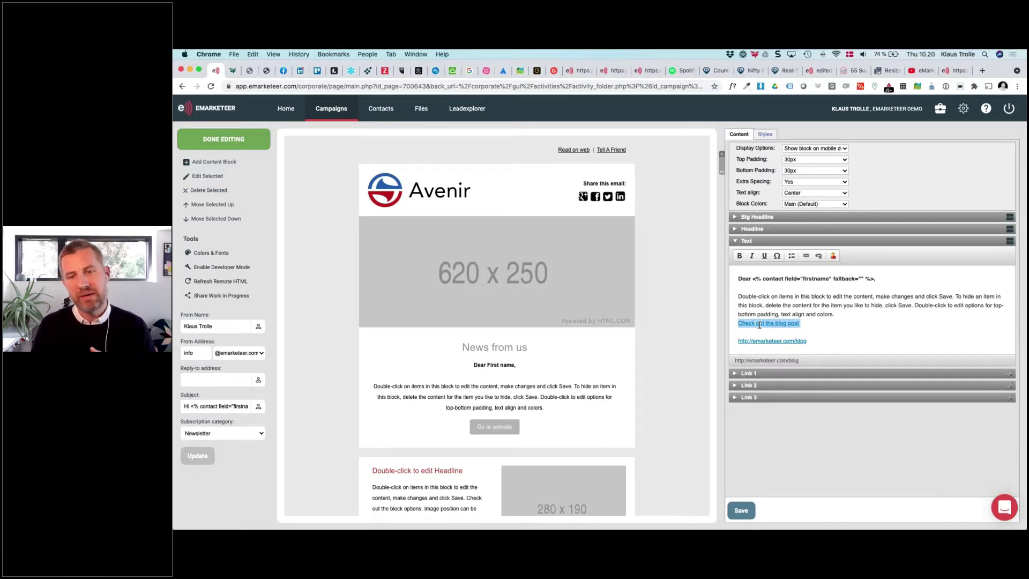
triple_click(754, 340)
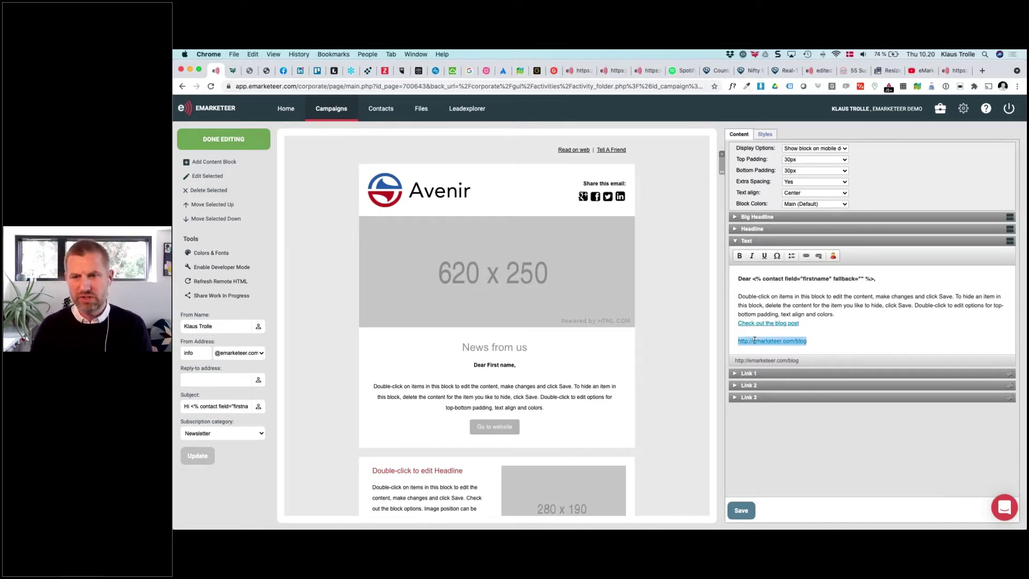
key(BackSpace)
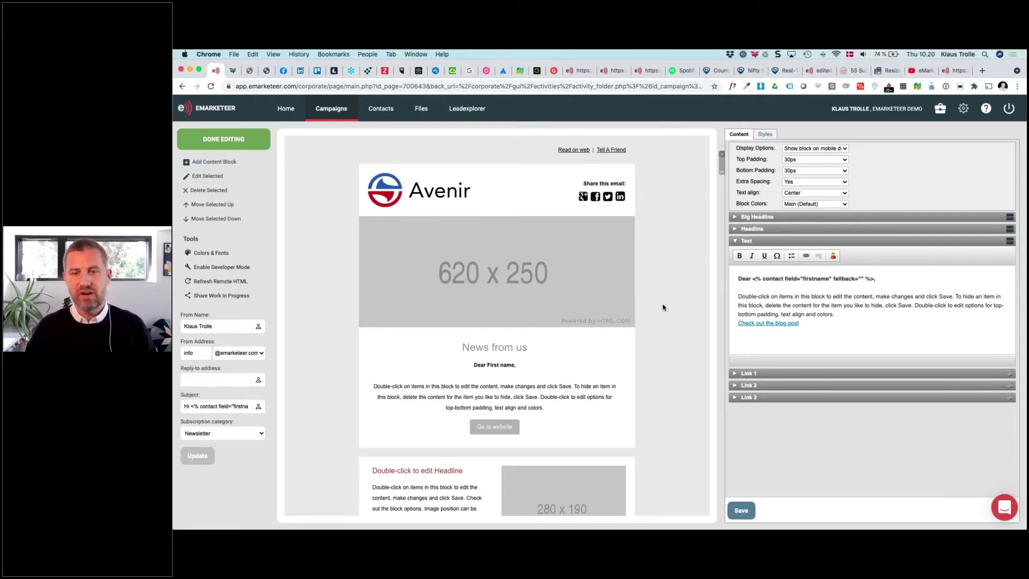
scroll(518, 290, down, 2)
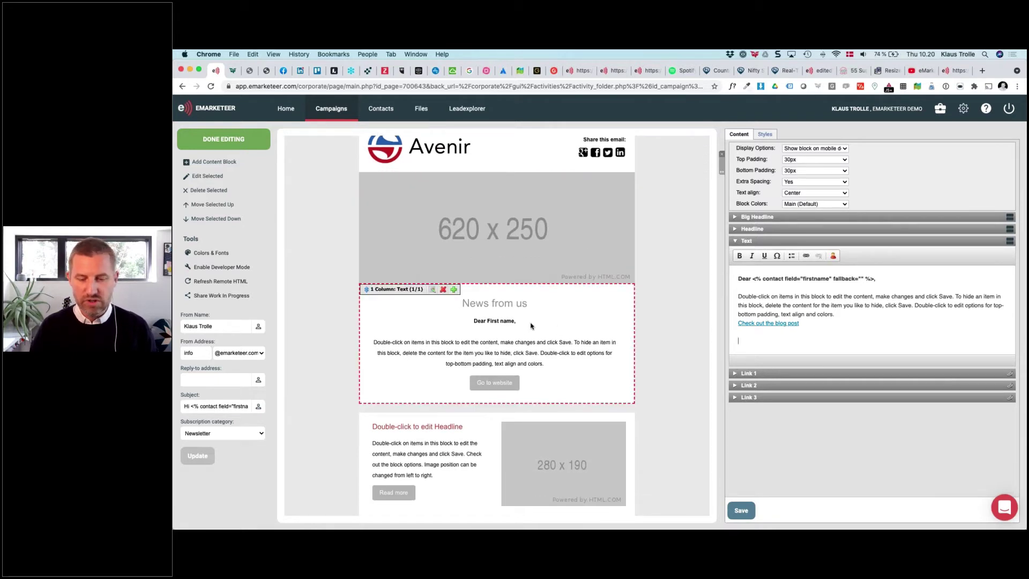
scroll(568, 295, down, 2)
scroll(568, 296, down, 5)
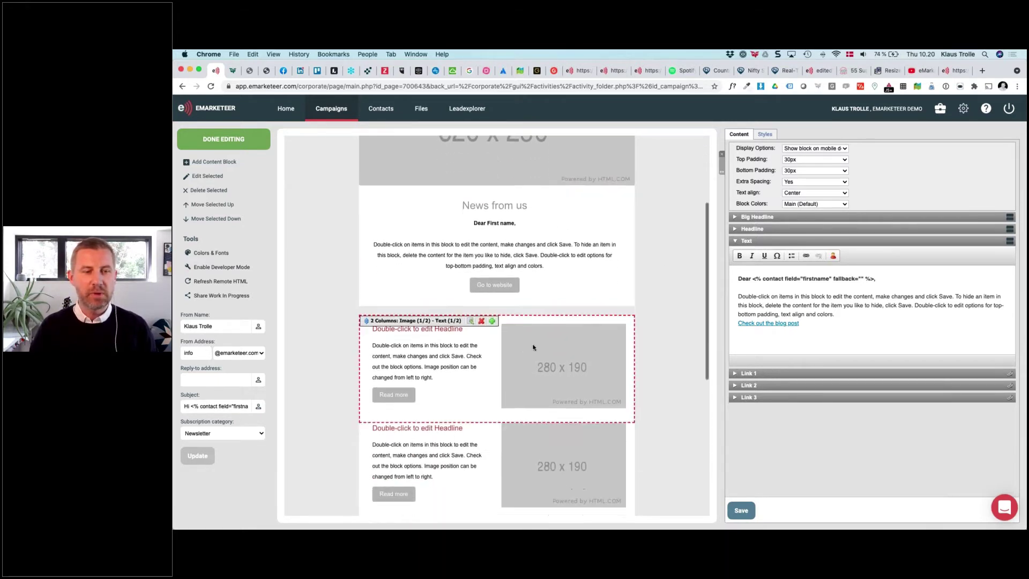
scroll(558, 311, up, 6)
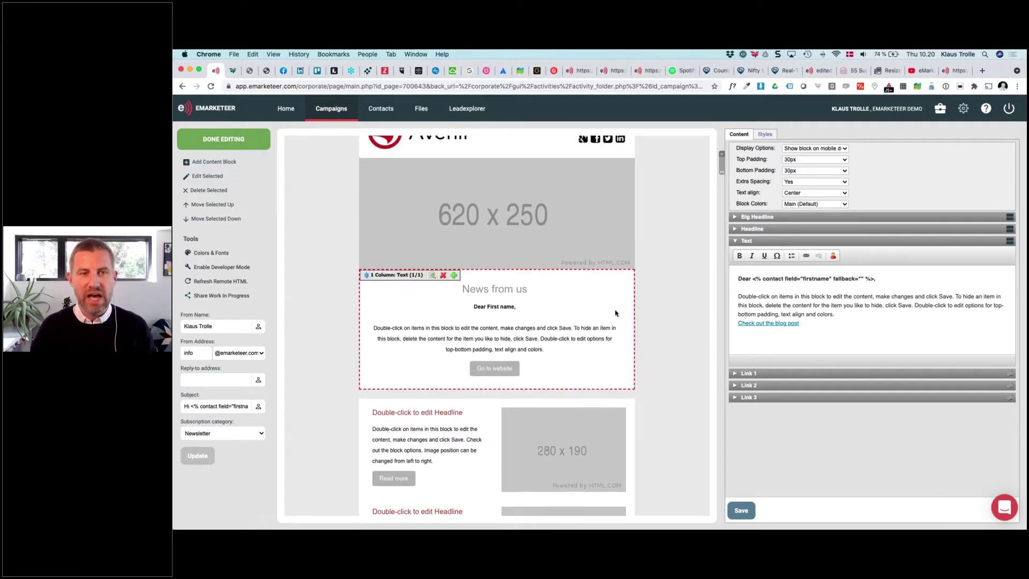
scroll(615, 312, up, 1)
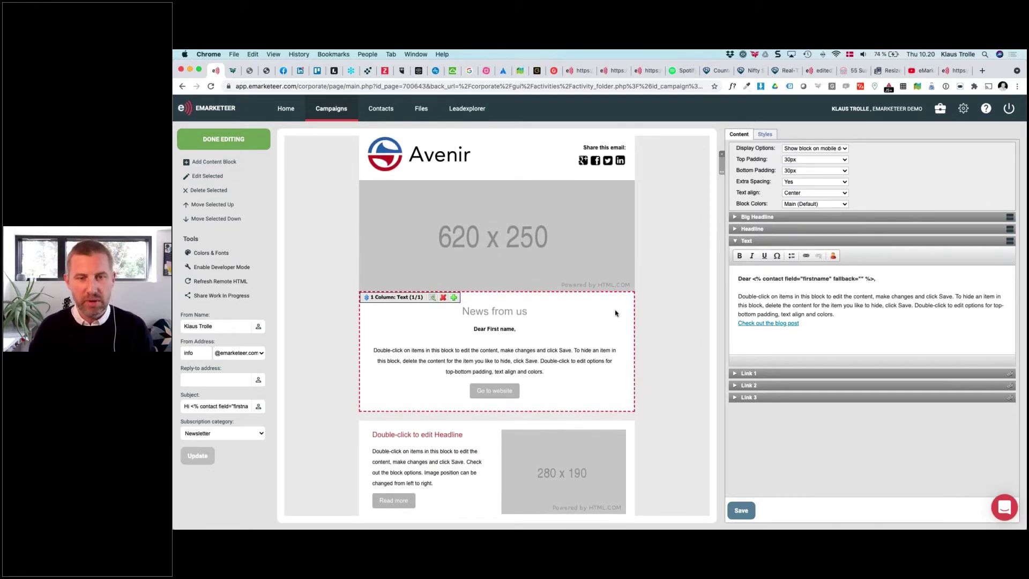
key(super+Tab)
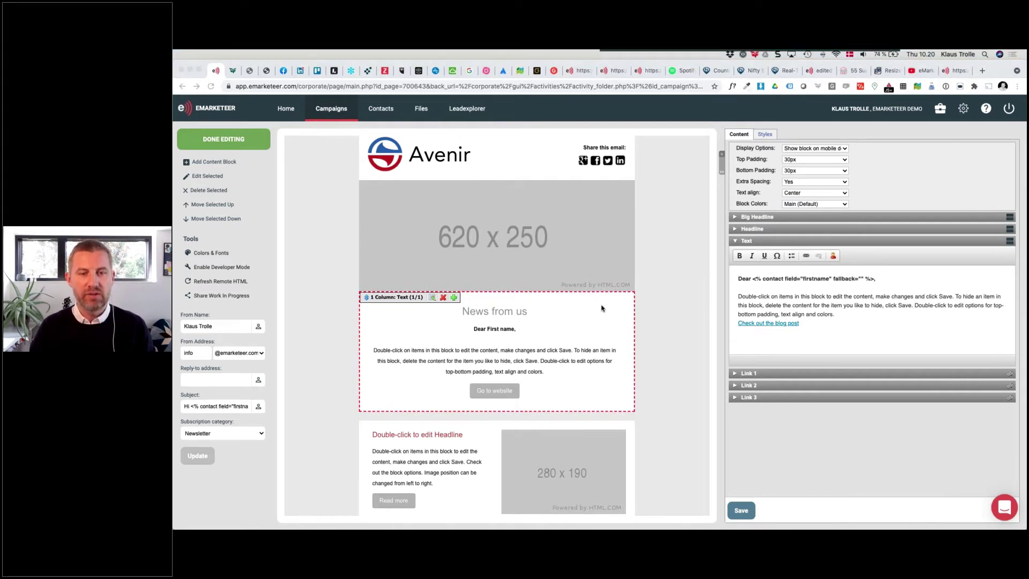
key(super+Tab)
key(super+Tab)
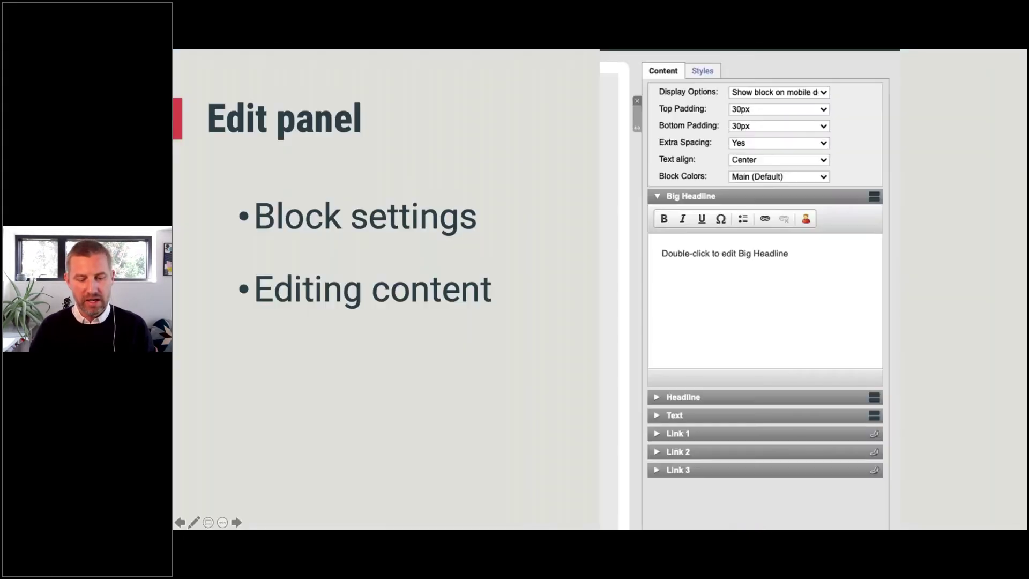
click(632, 300)
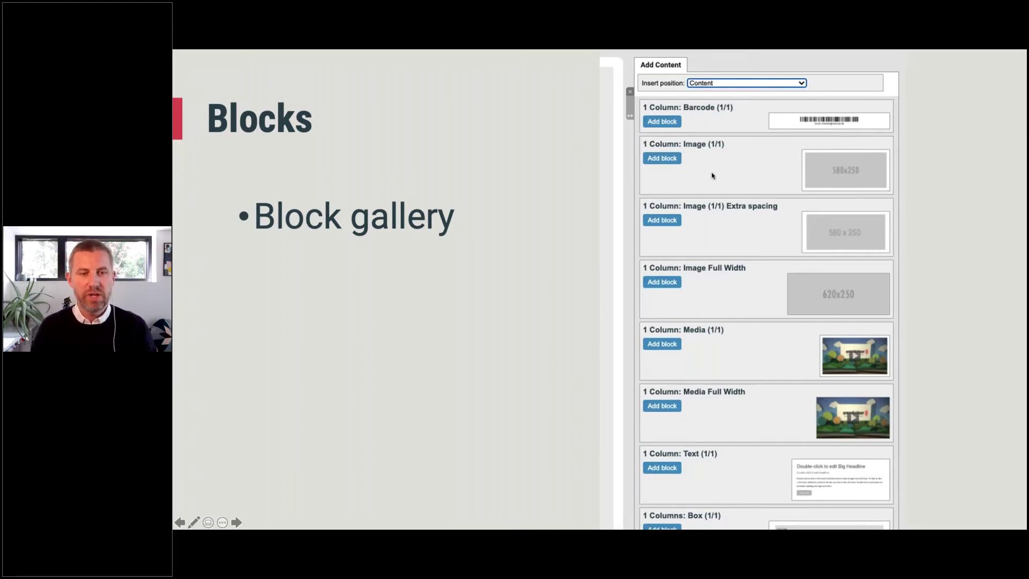
key(super+Tab)
scroll(509, 314, down, 1)
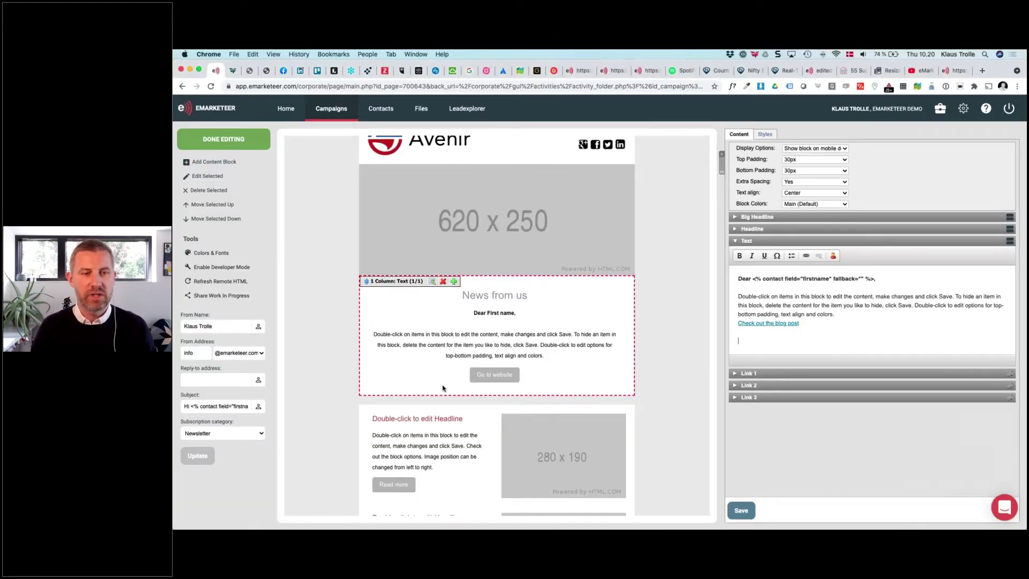
Step: Open the Add Content gallery below the two-column block and preview the Media block's sample video
scroll(443, 388, down, 2)
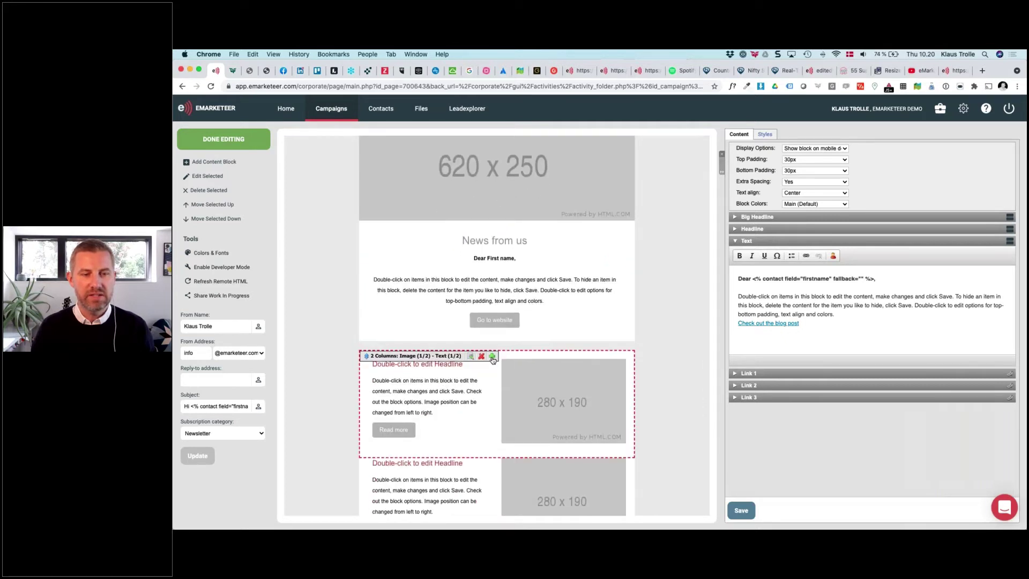
click(492, 356)
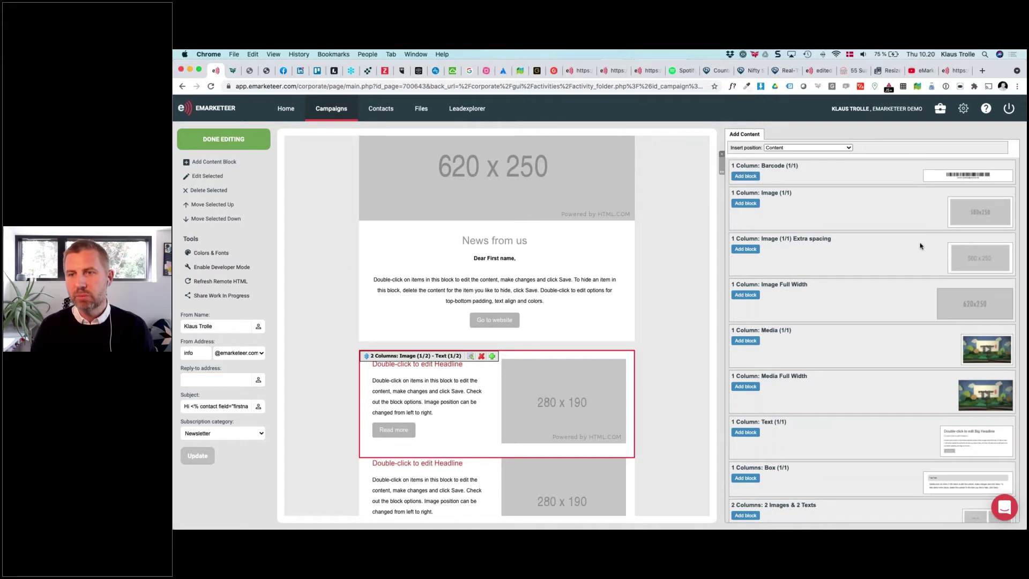
click(978, 347)
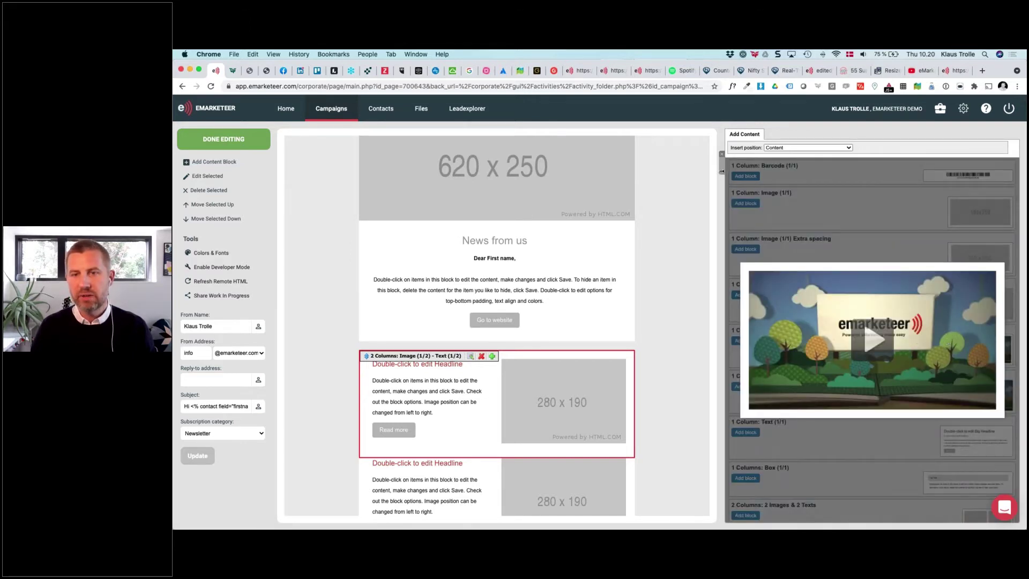
click(806, 173)
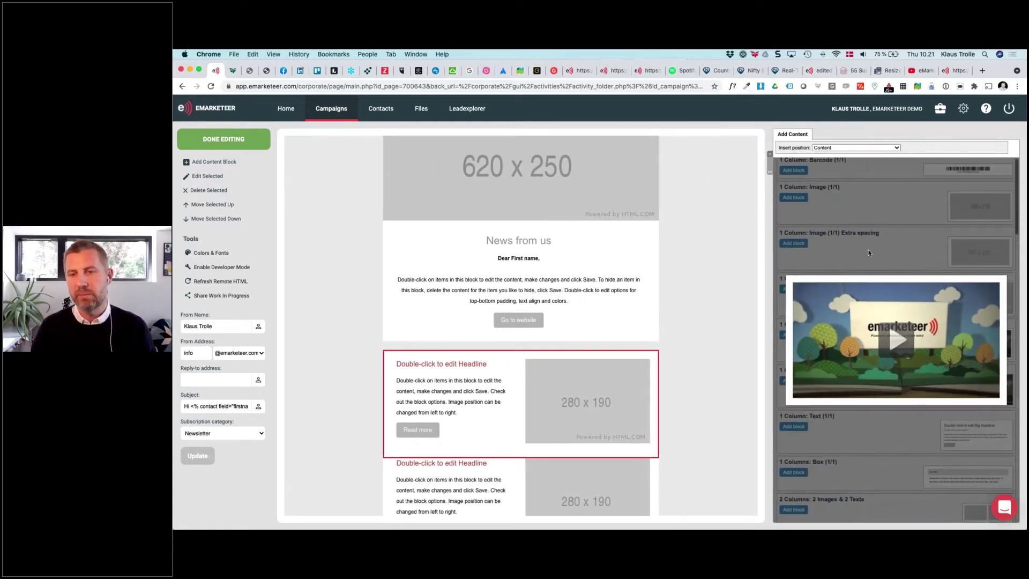
click(868, 250)
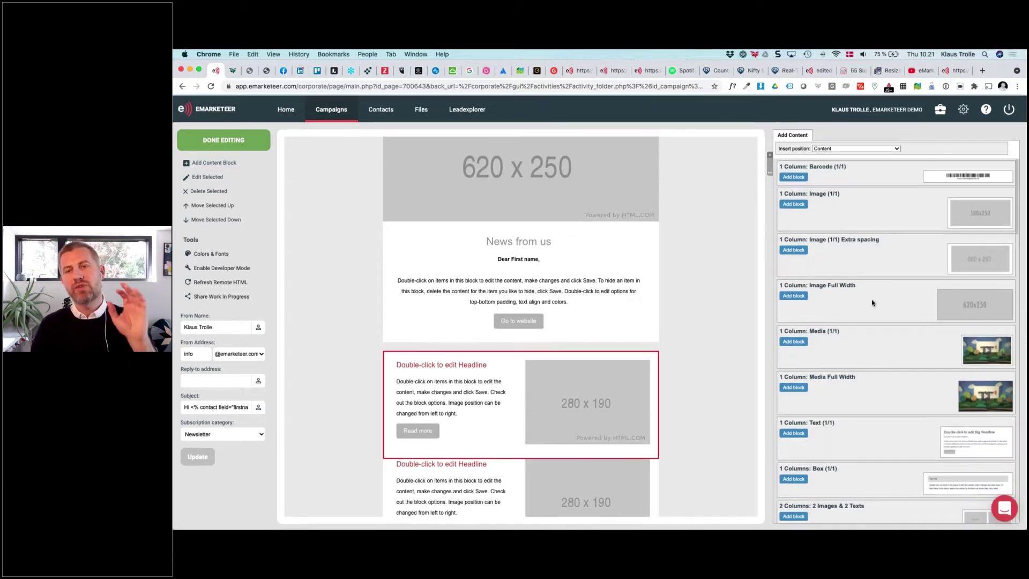
Step: Scroll through the list of available content blocks
scroll(871, 345, down, 2)
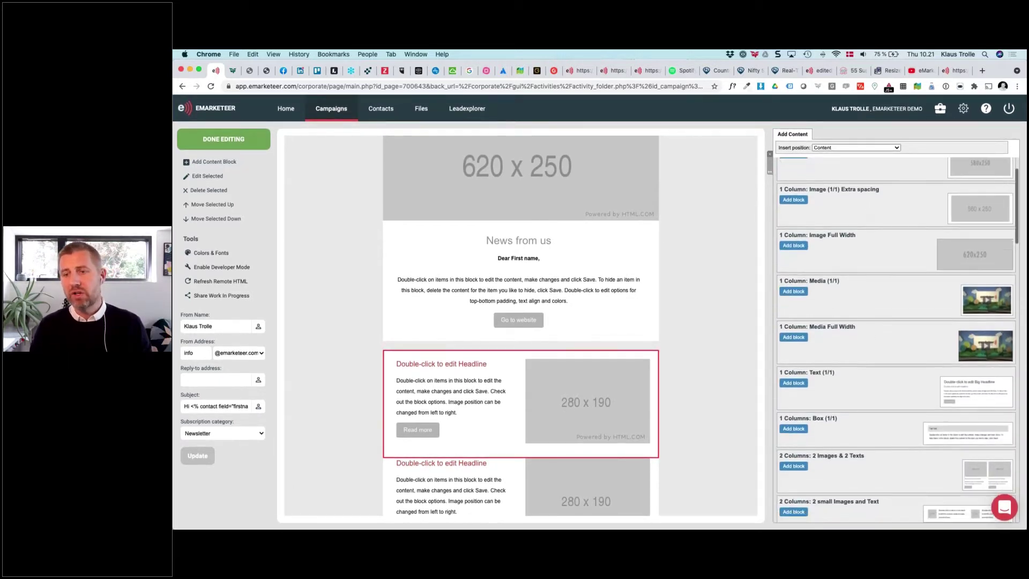
scroll(888, 302, down, 1)
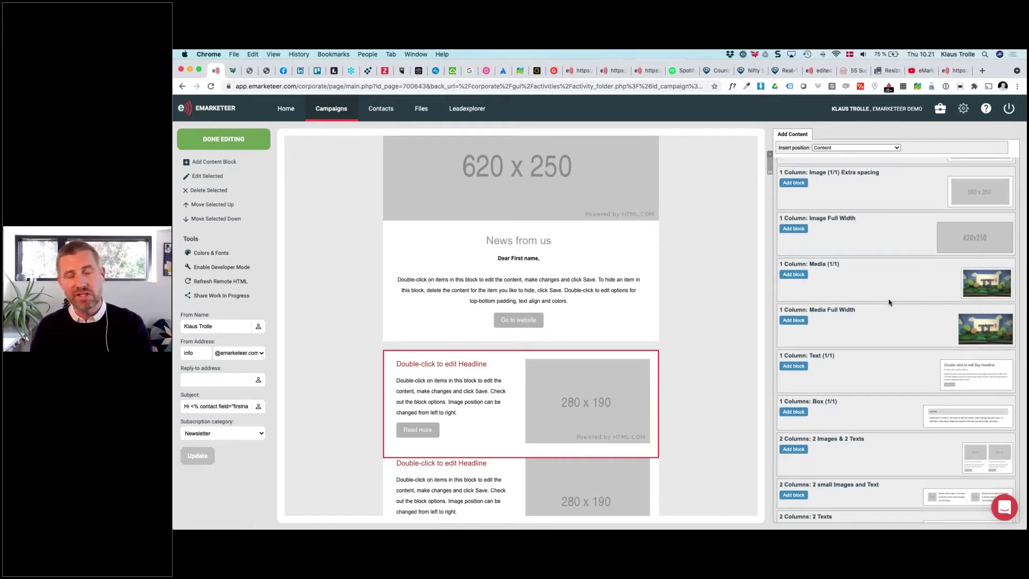
scroll(889, 302, down, 5)
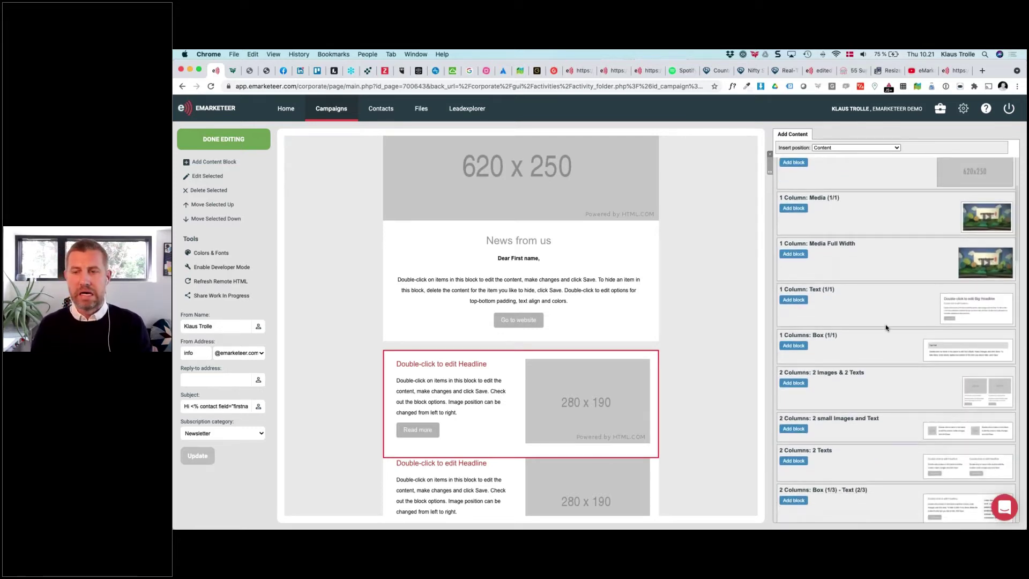
scroll(885, 327, down, 10)
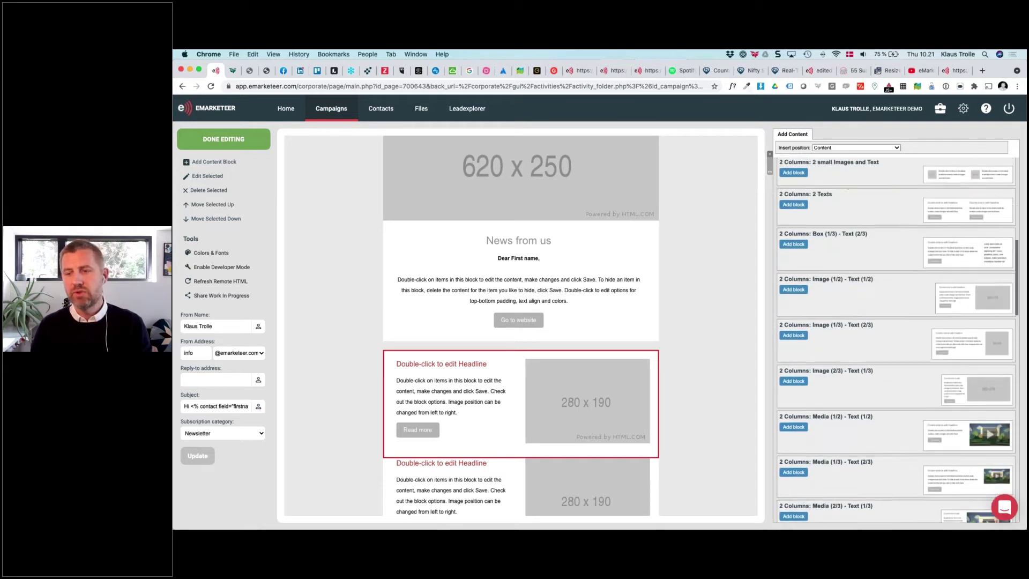
scroll(940, 367, down, 1)
scroll(938, 382, down, 6)
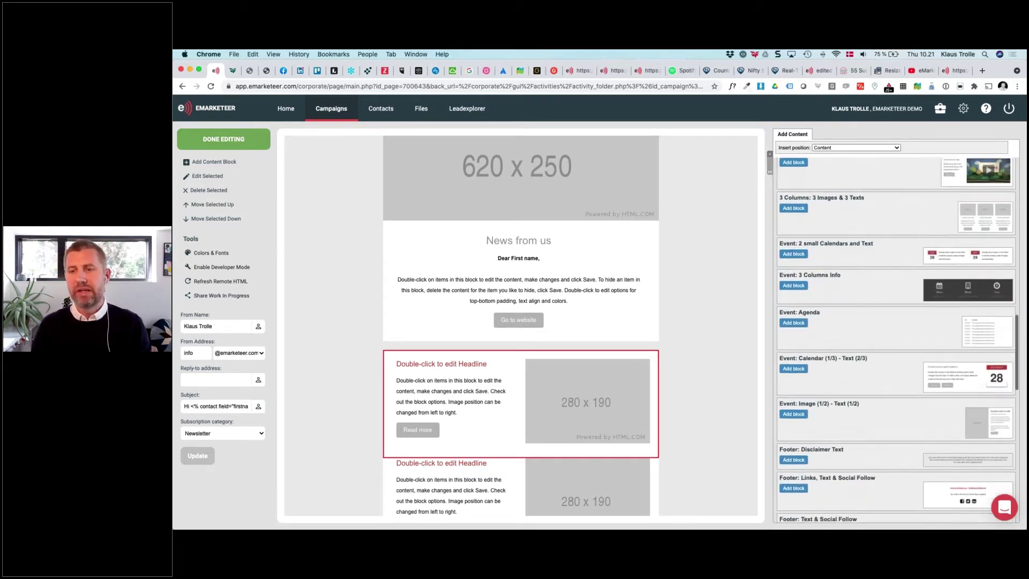
scroll(939, 382, down, 3)
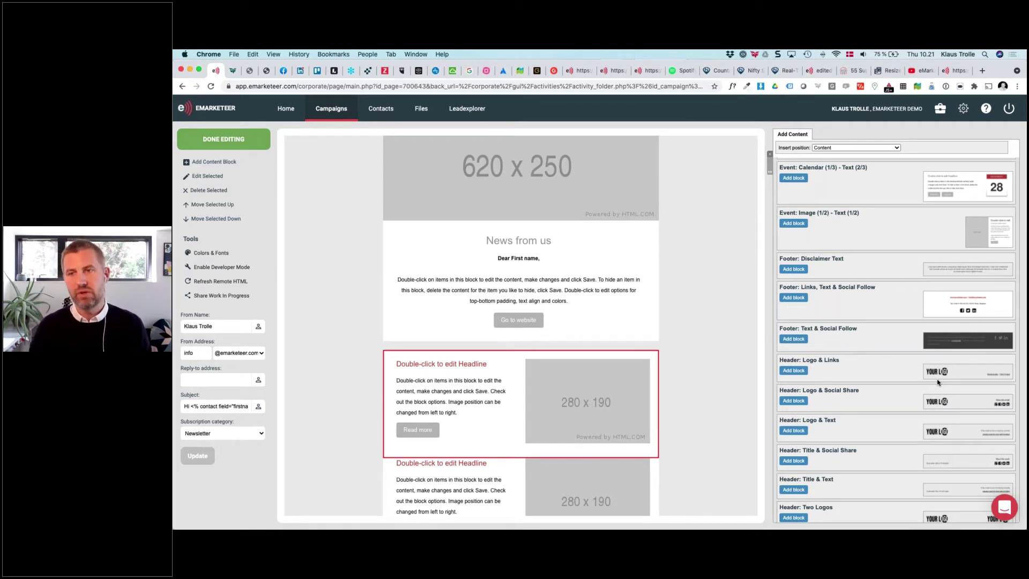
scroll(938, 382, up, 12)
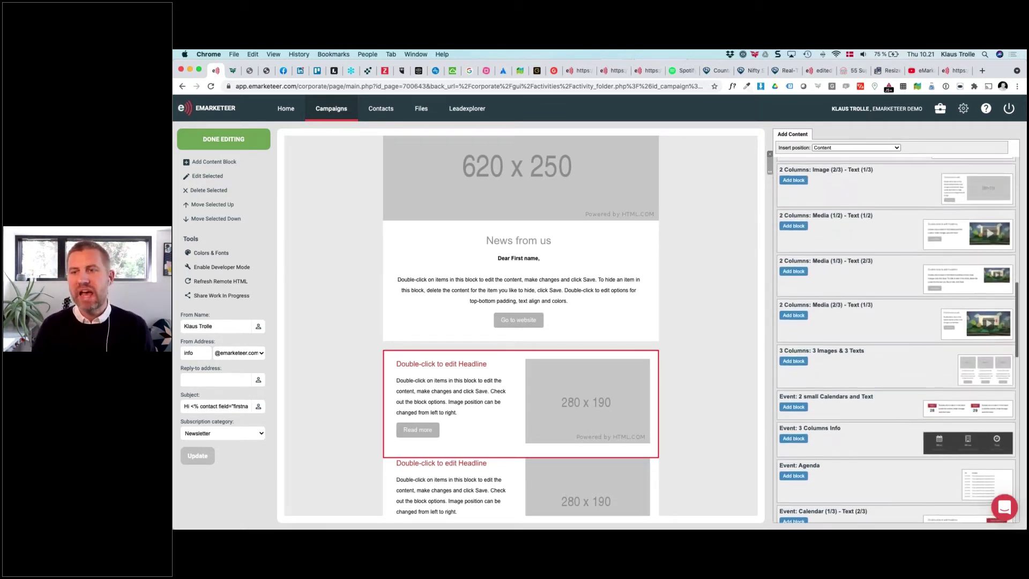
Step: Add a '2 Columns: Media (1/2) - Text (1/2)' block and an 'Event: Calendar (1/3) - Text (2/3)' block
click(793, 227)
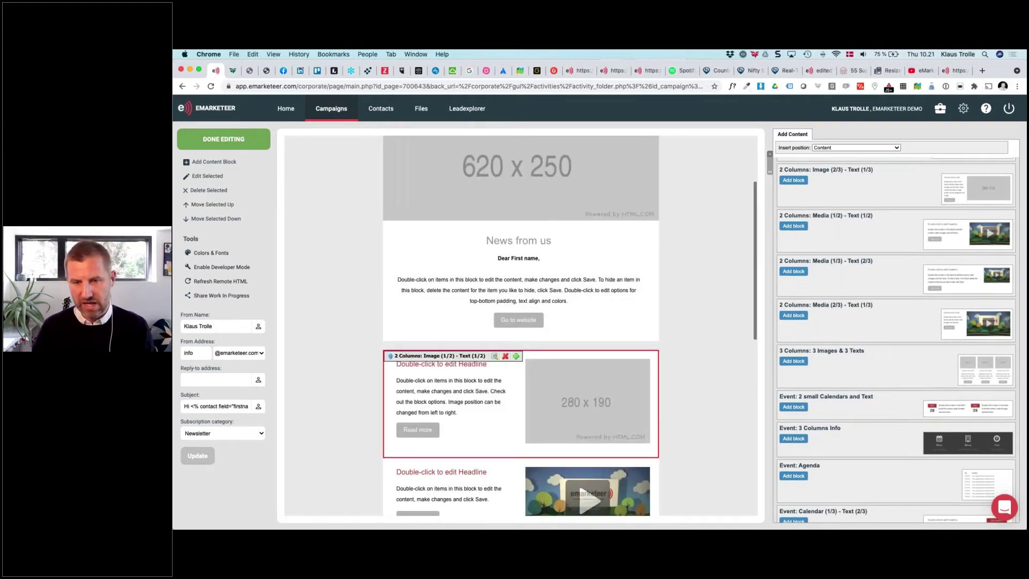
scroll(895, 343, down, 3)
scroll(616, 387, down, 2)
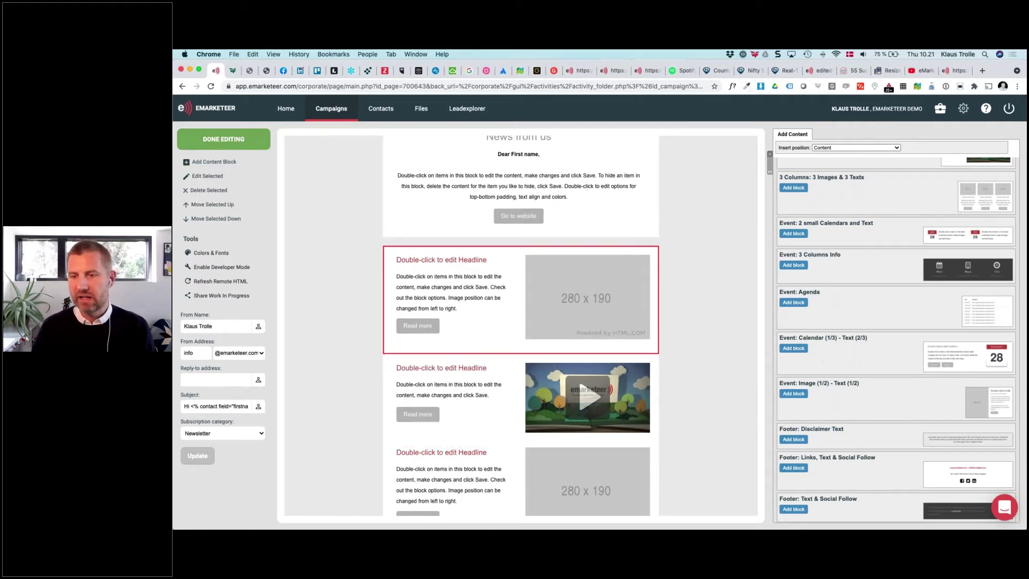
scroll(831, 378, down, 3)
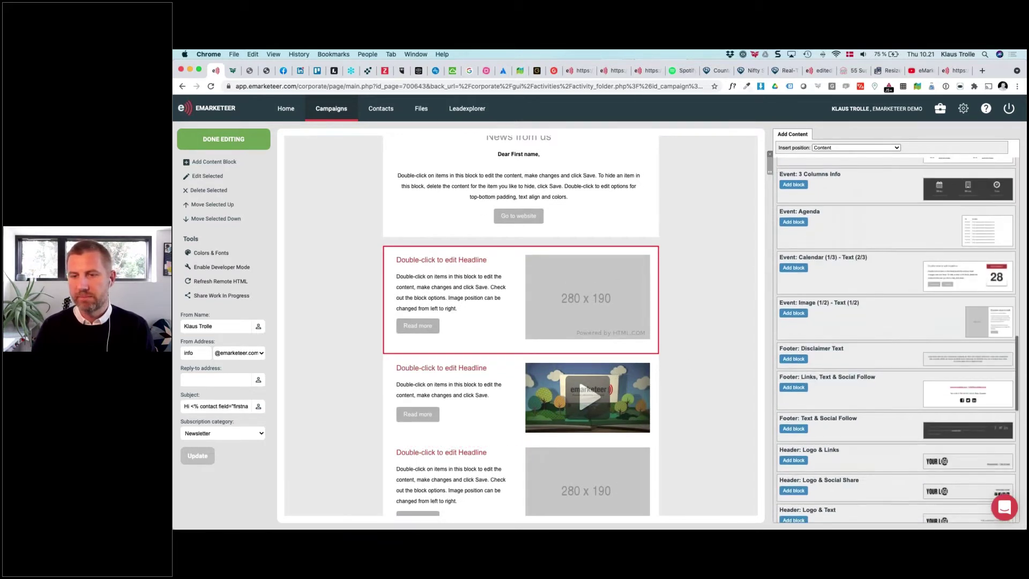
click(796, 268)
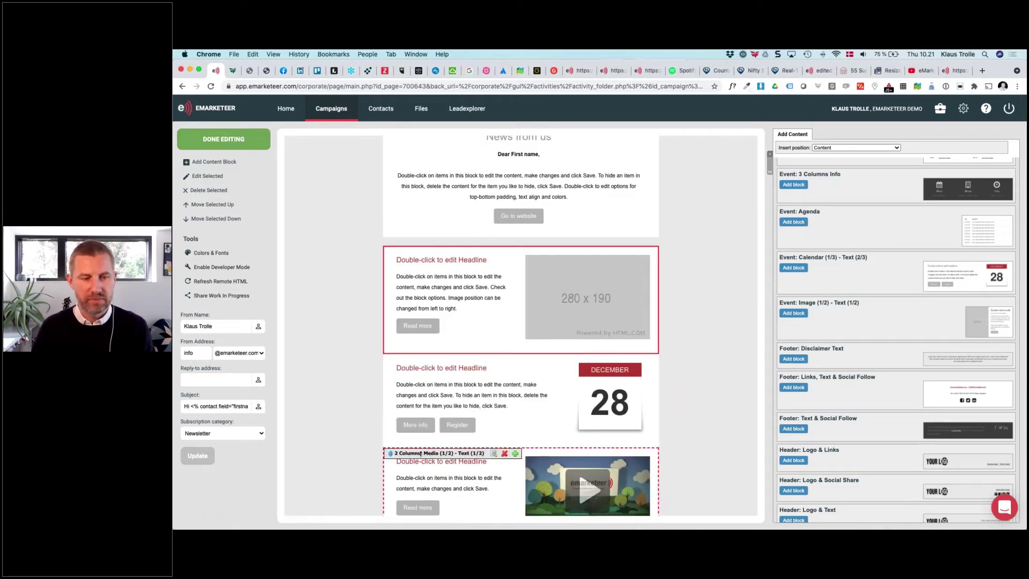
Step: Move the Vimeo media block above the December 28 calendar block, then go to the eMarketeer YouTube channel
drag(420, 454, 423, 358)
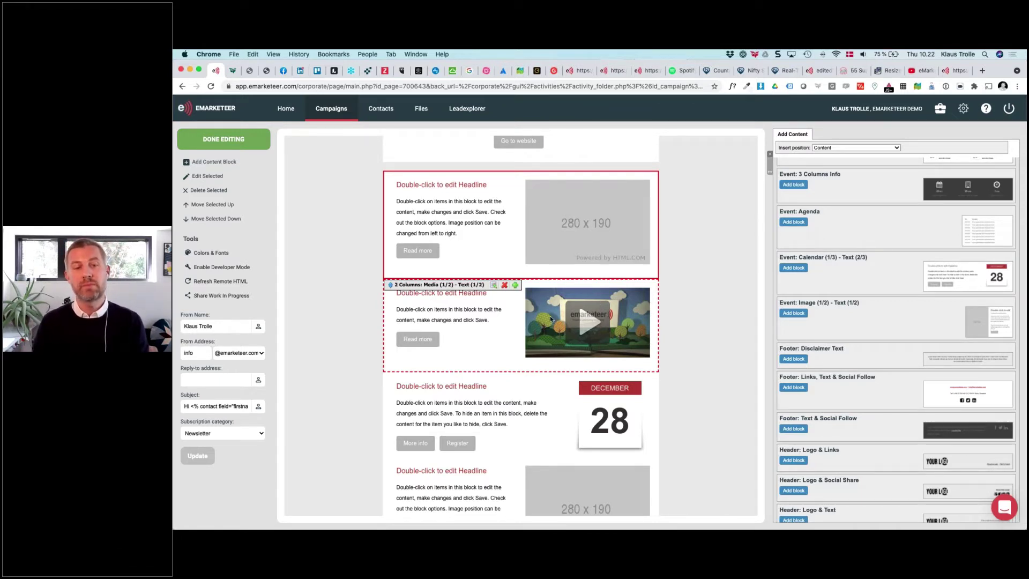
click(552, 317)
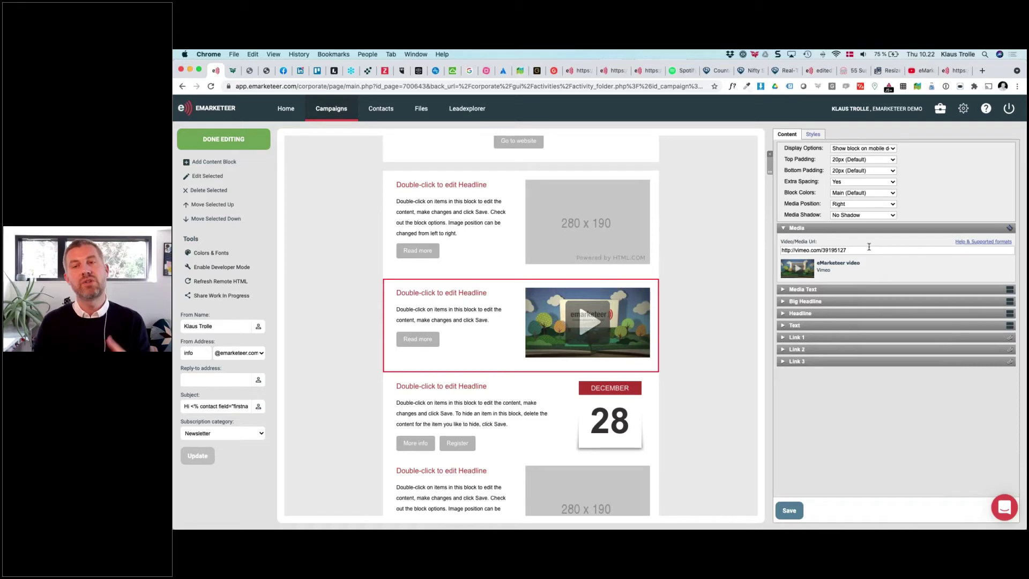
click(921, 70)
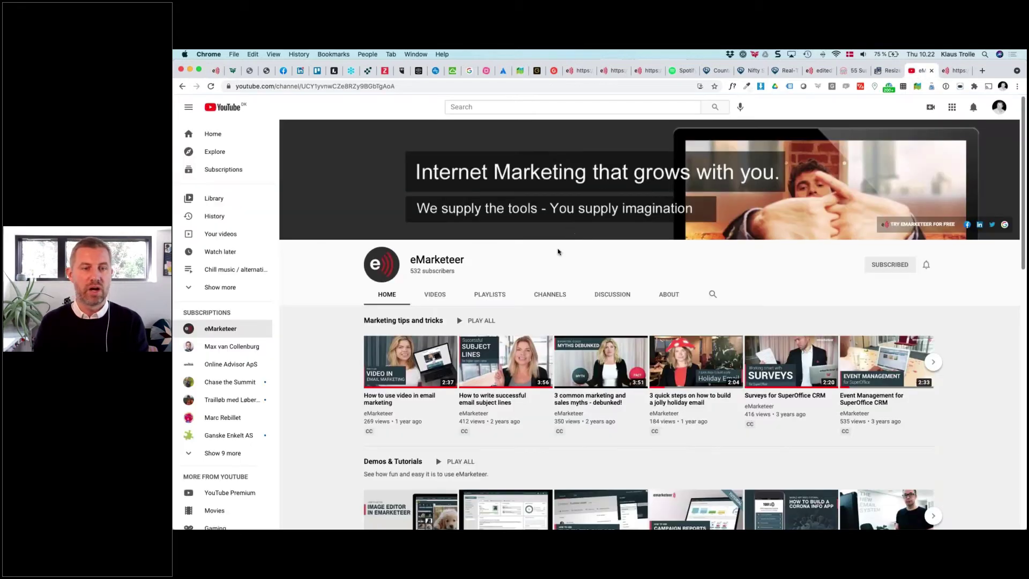
Step: Open the 'How to use video in email marketing' video, pause it, and copy its web address
scroll(393, 387, down, 2)
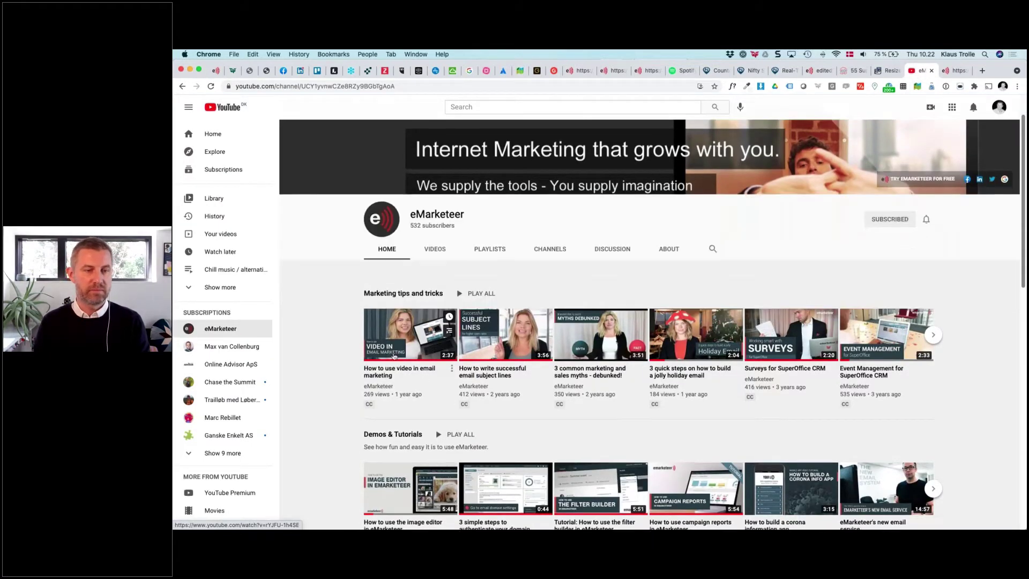
scroll(392, 387, up, 1)
click(392, 384)
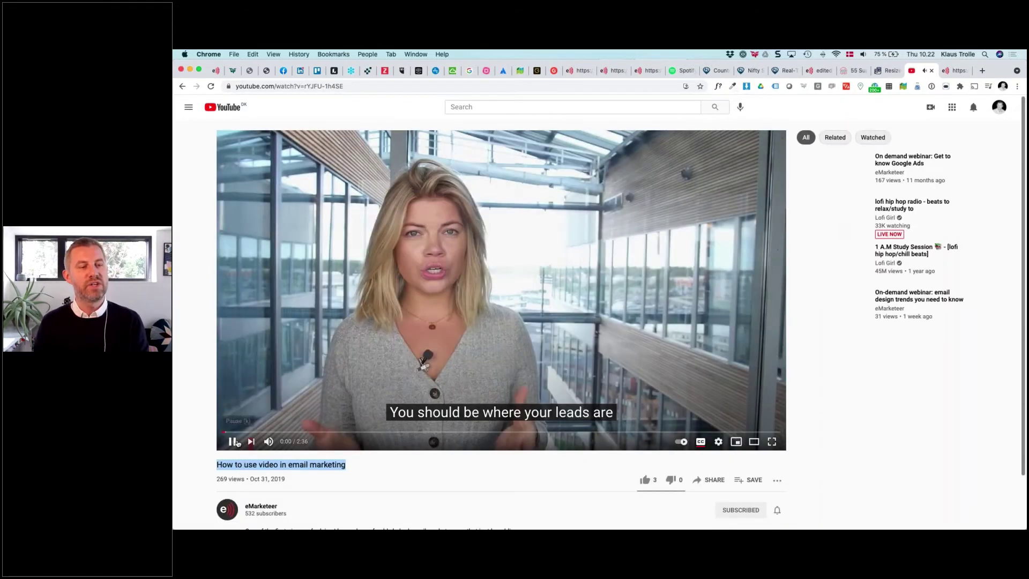
click(231, 441)
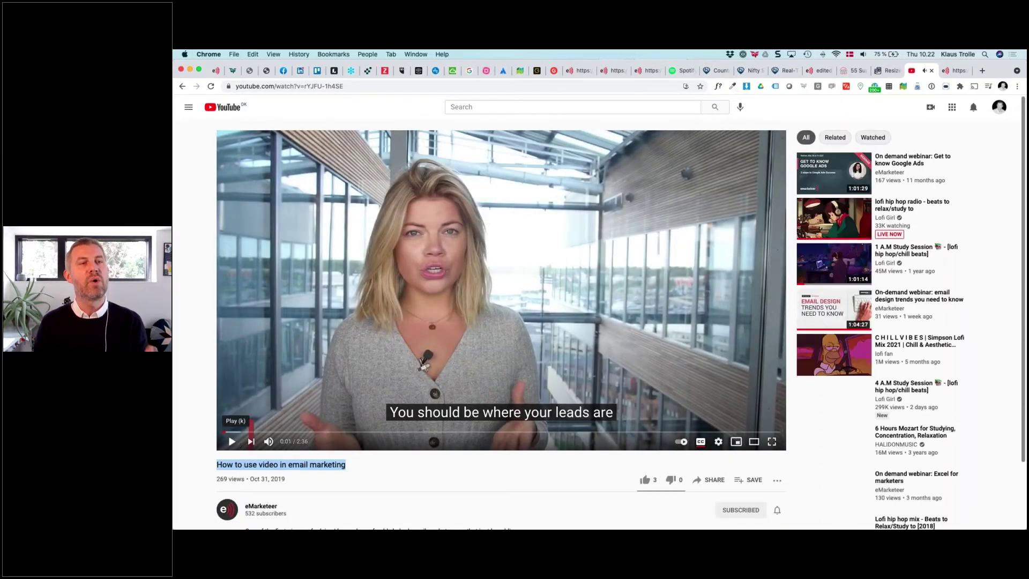
click(330, 86)
key(super+c)
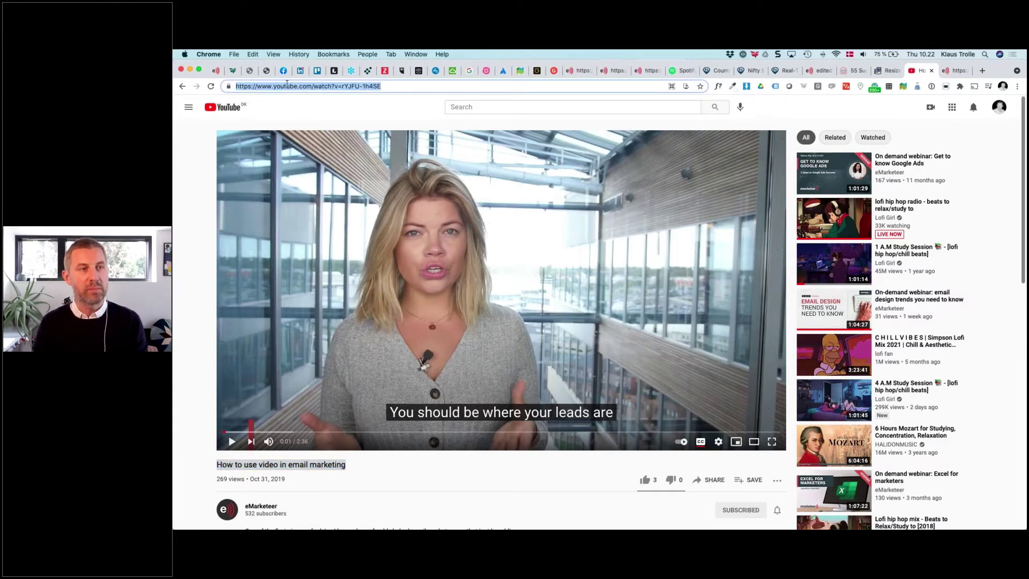
click(216, 70)
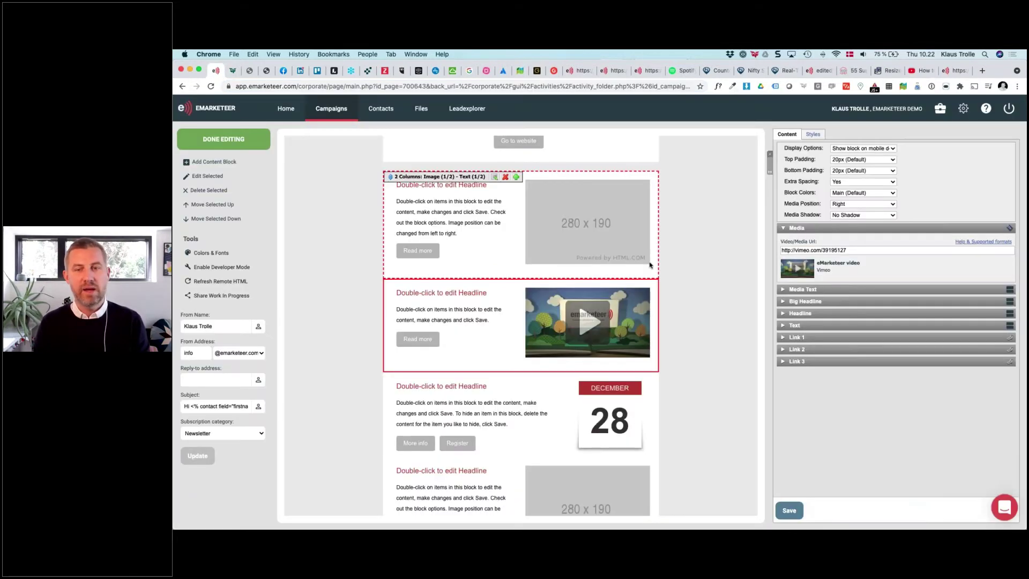
Step: Replace the media block's Vimeo link with the copied YouTube video URL and save
click(809, 250)
key(super+a)
key(super+v)
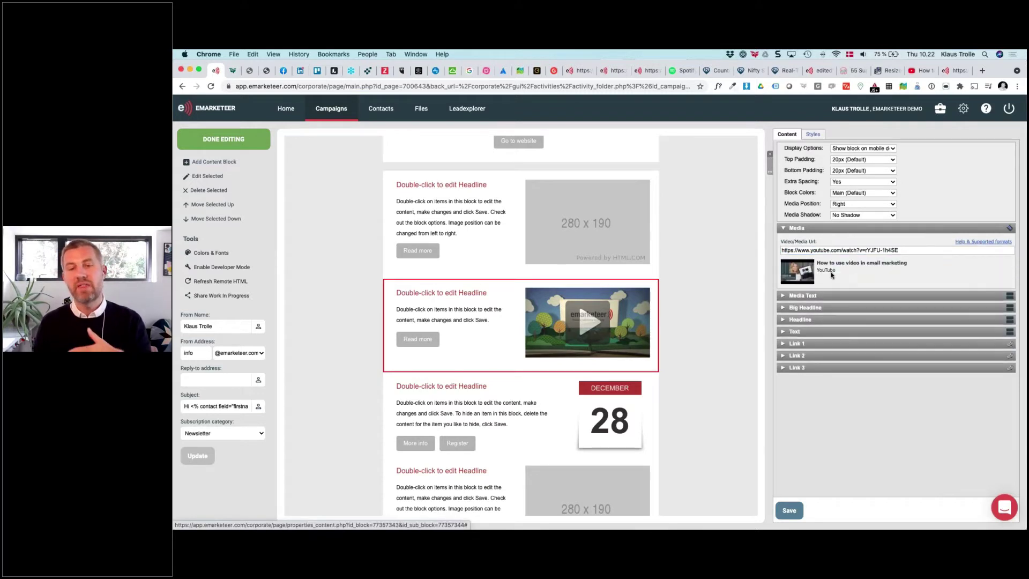
click(788, 512)
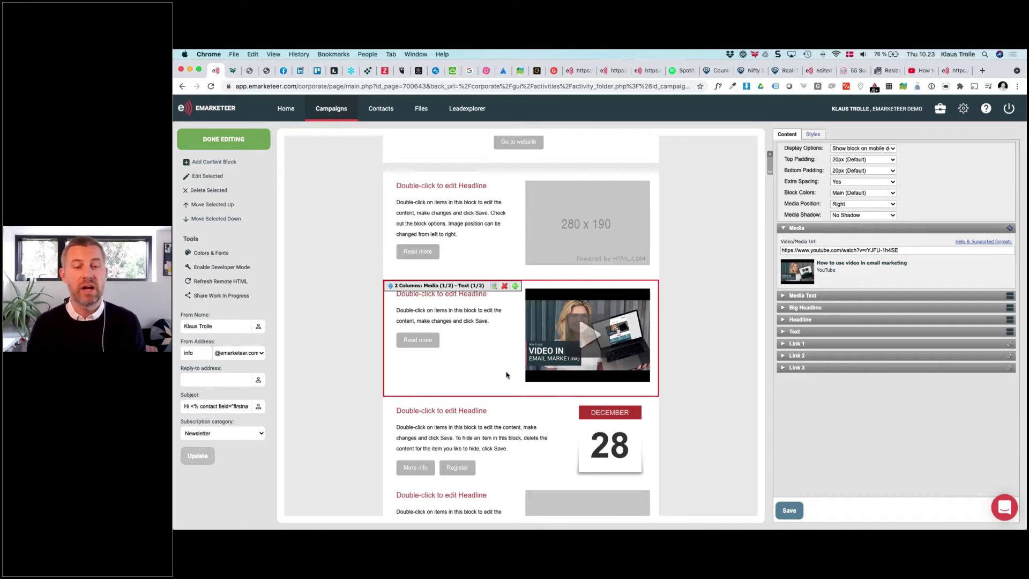
scroll(507, 374, down, 1)
scroll(507, 374, up, 1)
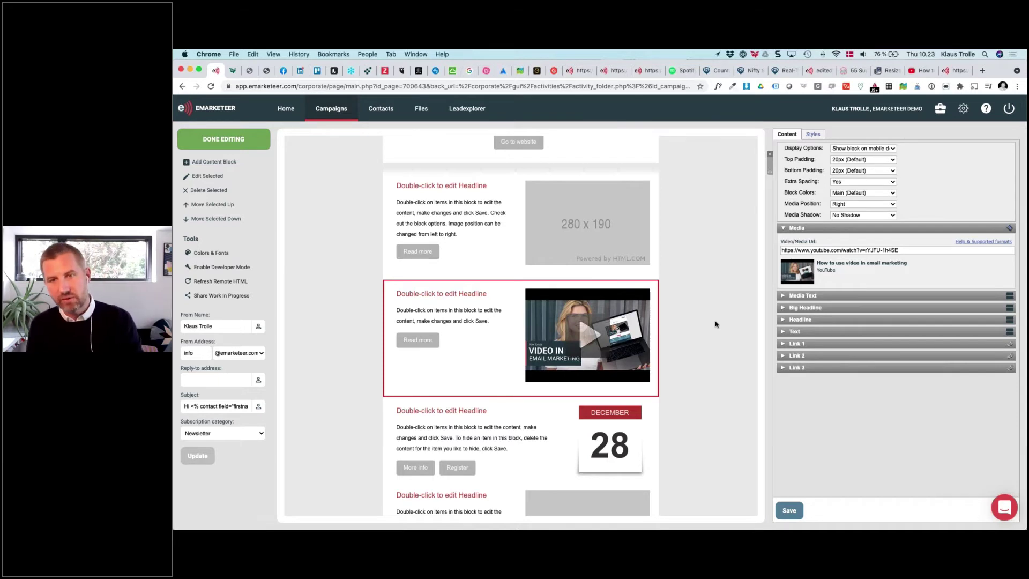
scroll(515, 348, down, 3)
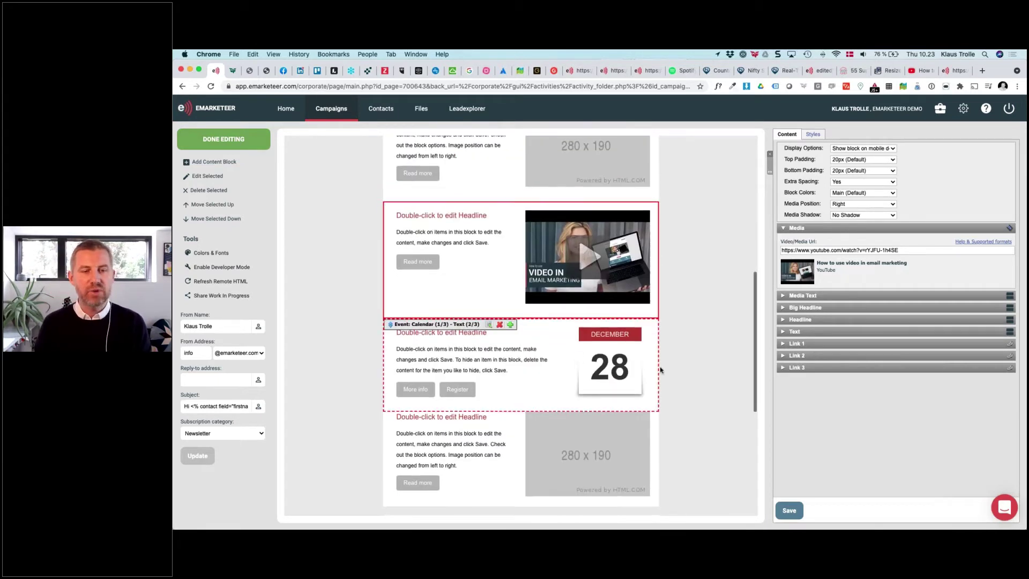
Step: Change the calendar block's day from 28 to 12 and its month from DECEMBER to MAY
click(600, 367)
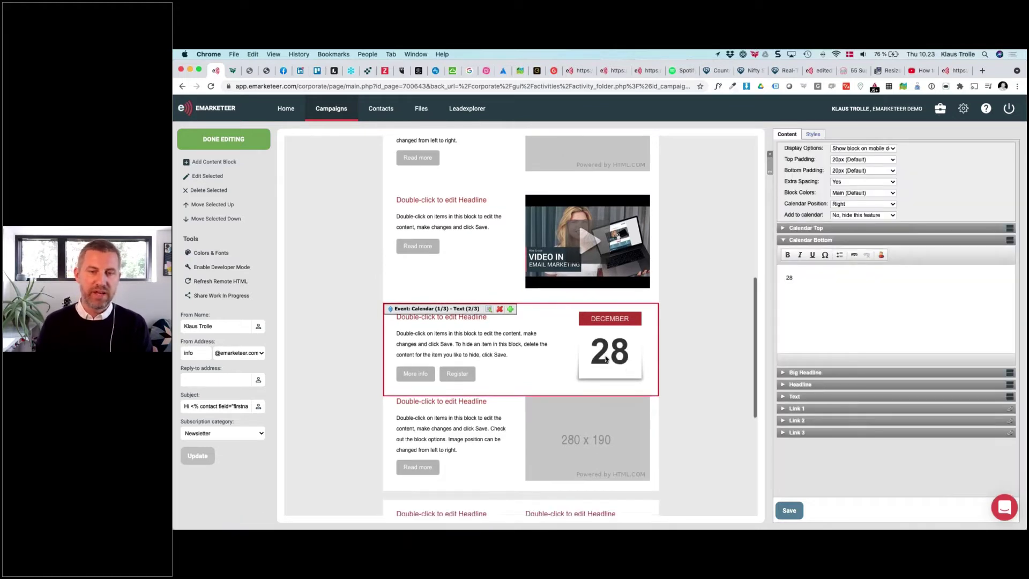
click(795, 291)
key(BackSpace)
key(BackSpace)
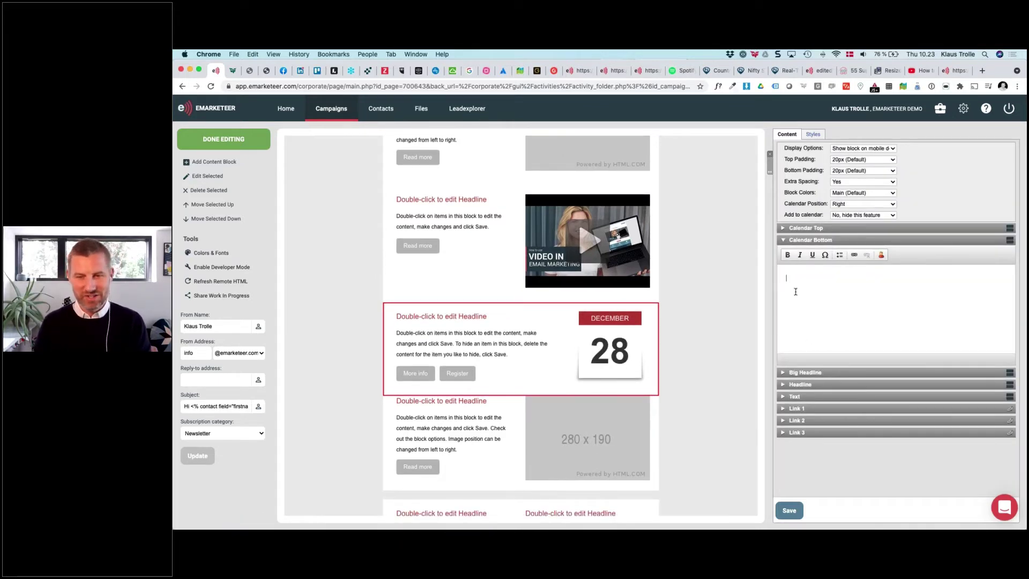
text(12)
click(796, 227)
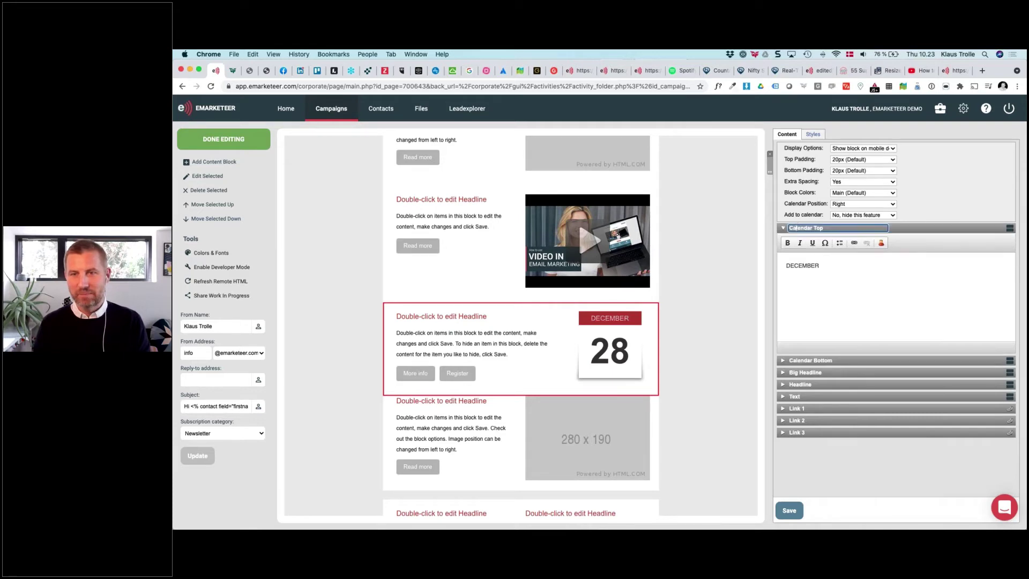
double_click(799, 267)
text(MAY)
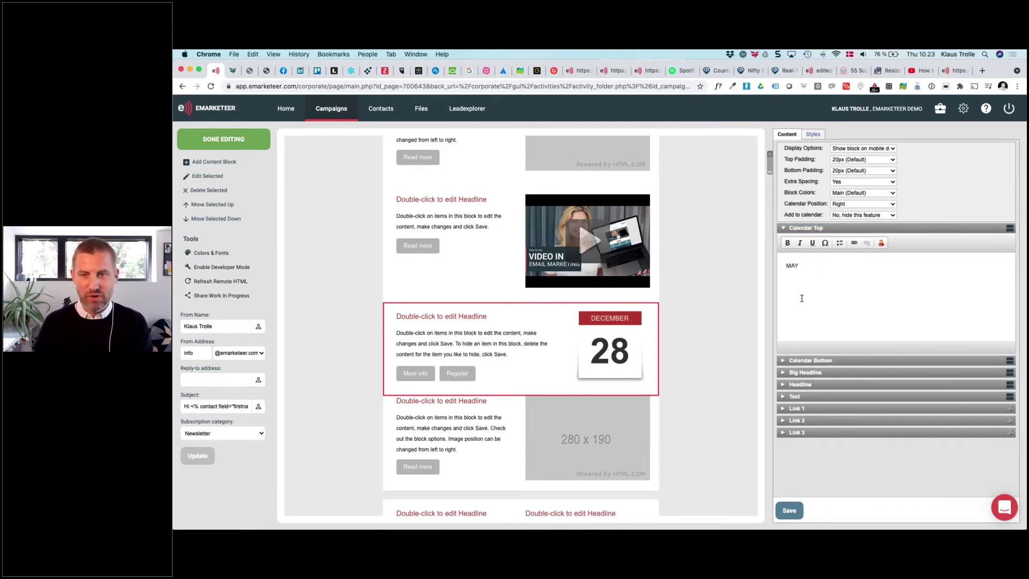
Step: Set the calendar block's Add to calendar option to Yes and save the block
scroll(862, 225, up, 5)
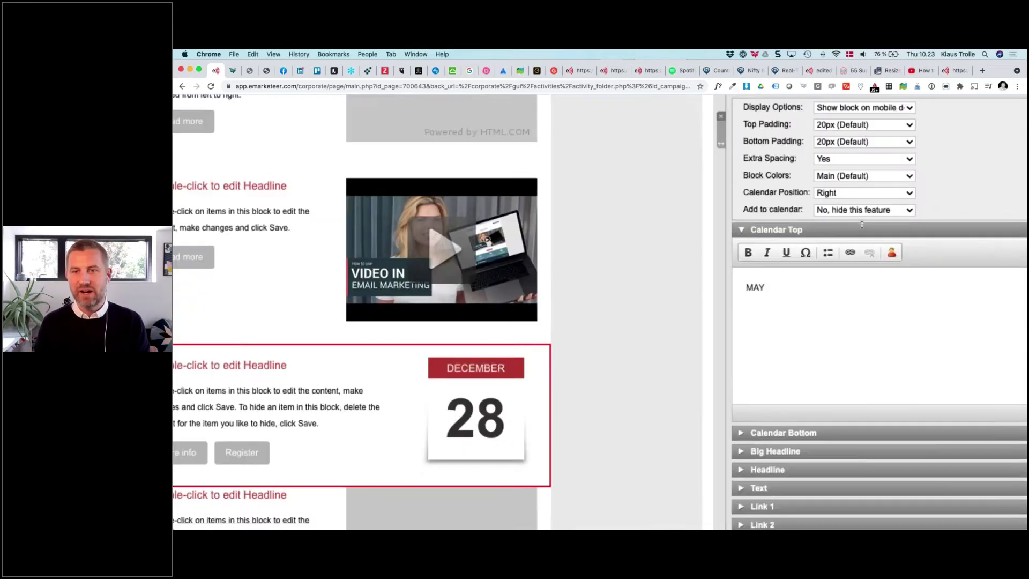
scroll(861, 224, up, 2)
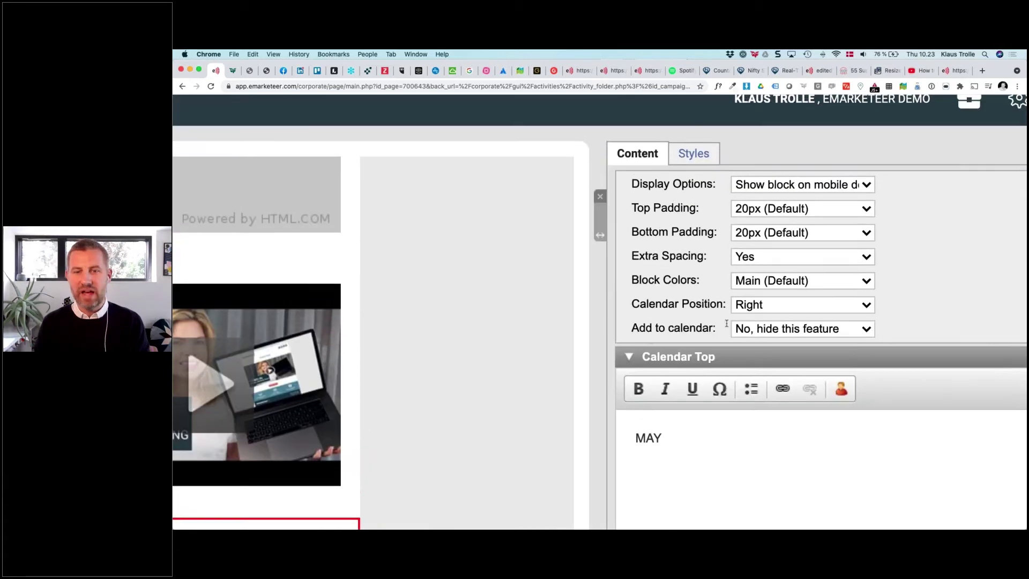
click(749, 329)
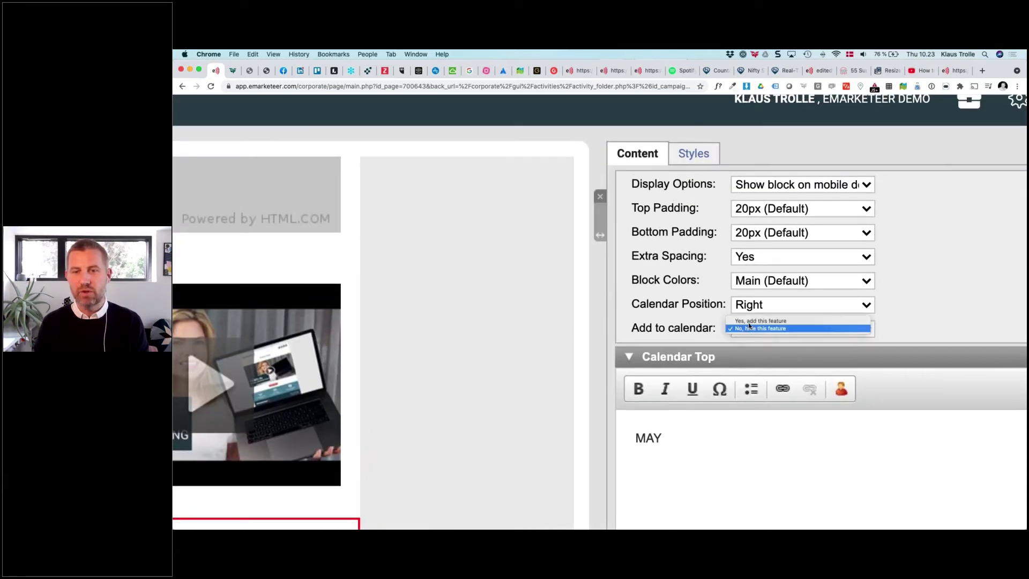
click(749, 320)
scroll(745, 327, down, 5)
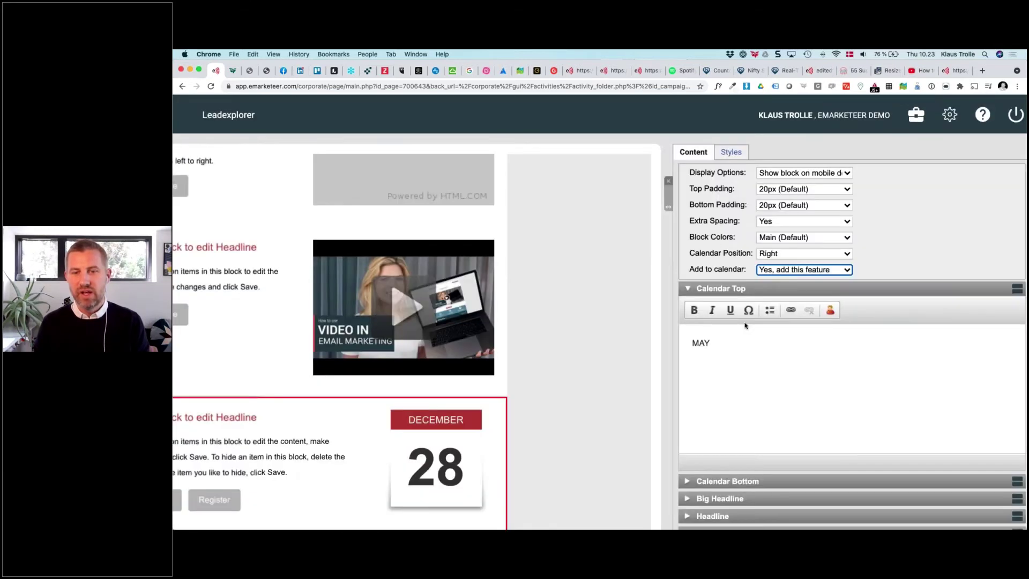
scroll(734, 418, down, 2)
click(726, 505)
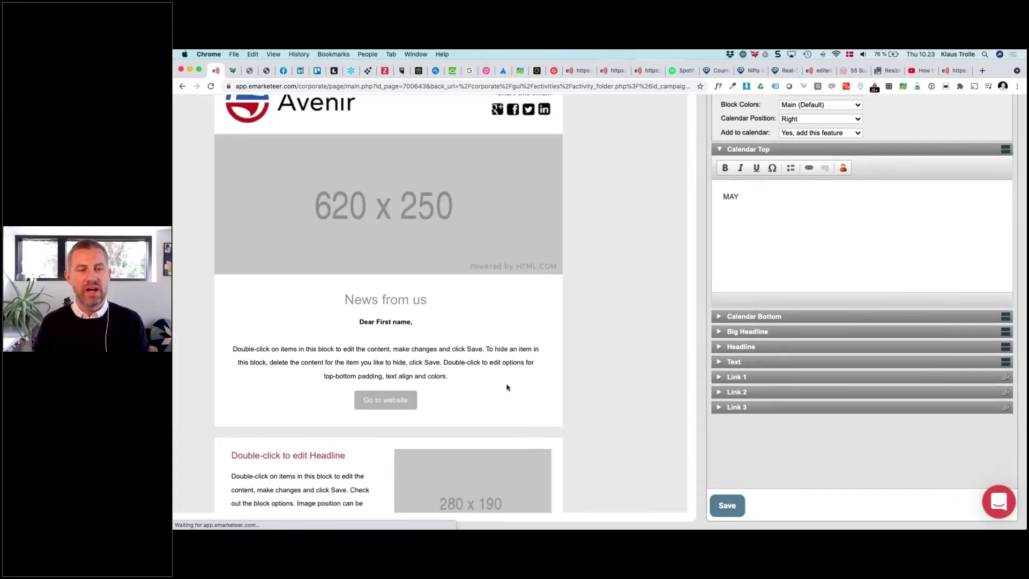
scroll(508, 386, down, 10)
double_click(530, 345)
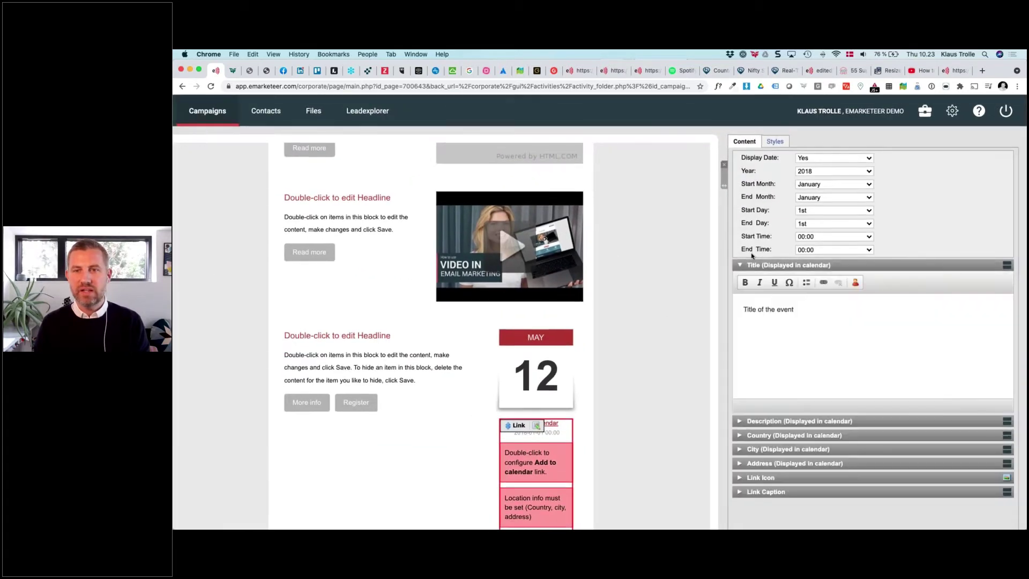
Step: Schedule the calendar event for May 12, 2021, from 10:00 to 11:00
click(834, 171)
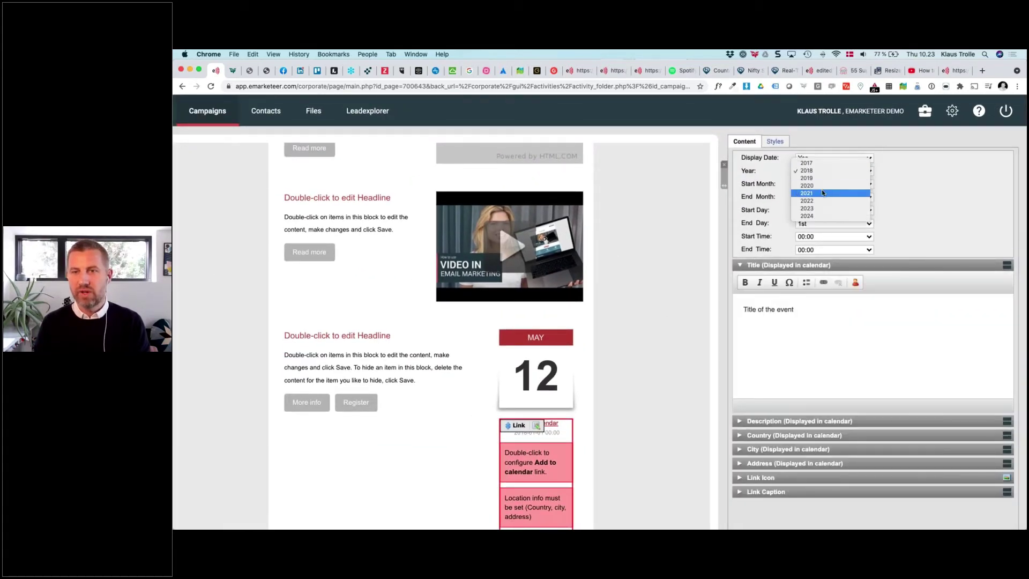
click(811, 193)
click(821, 185)
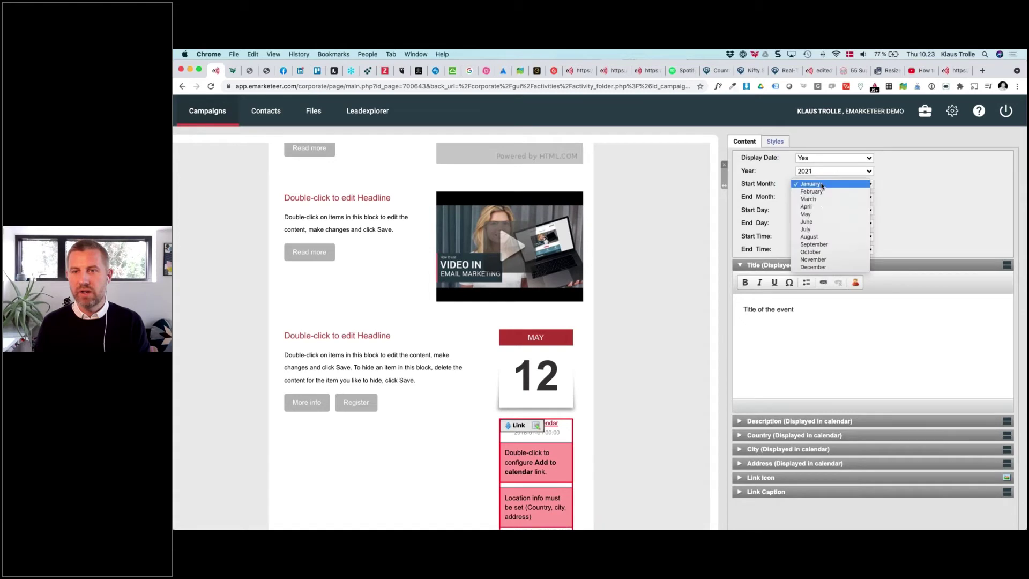
click(814, 214)
click(826, 198)
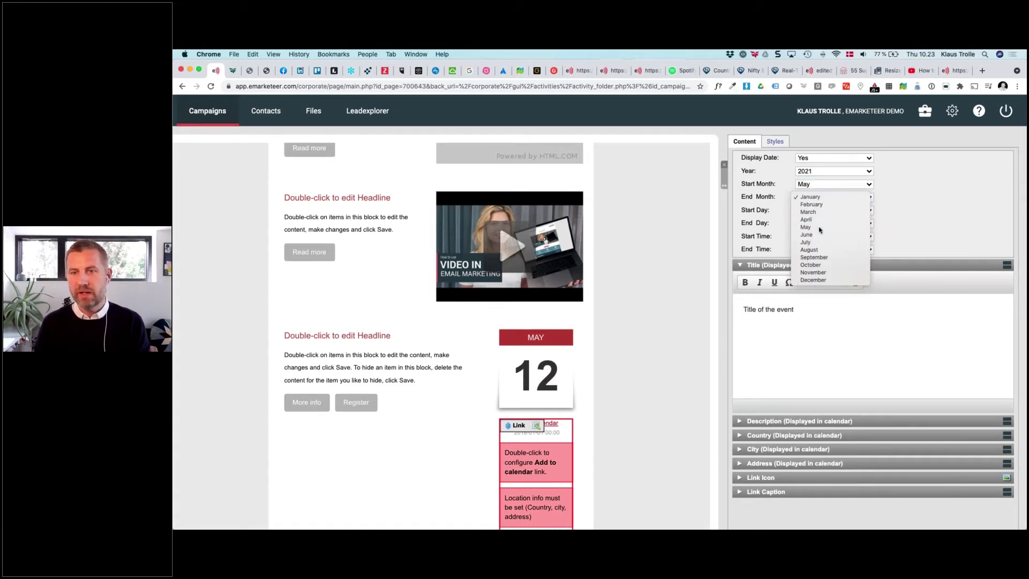
click(819, 226)
click(823, 210)
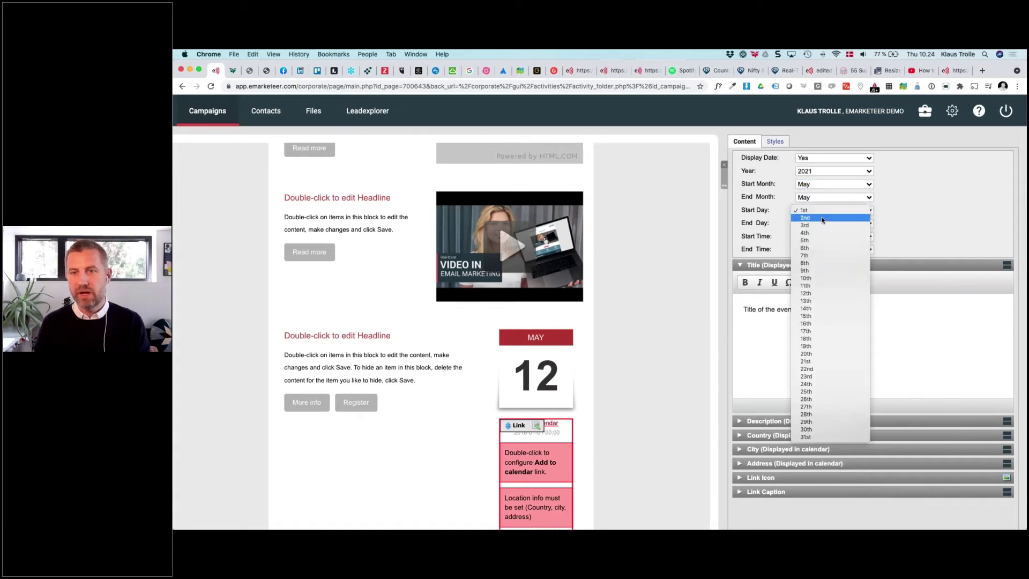
click(823, 293)
click(825, 225)
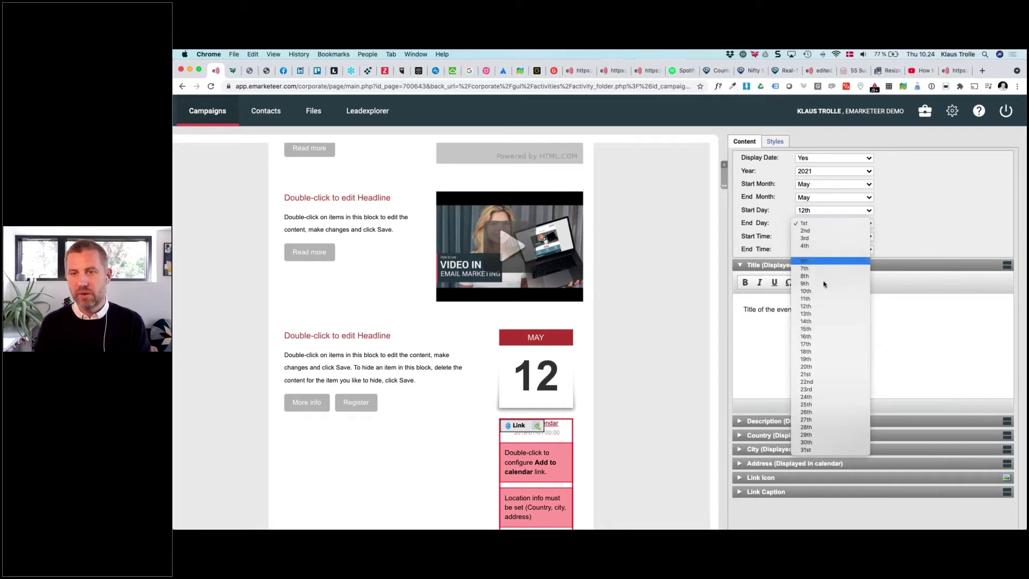
click(824, 305)
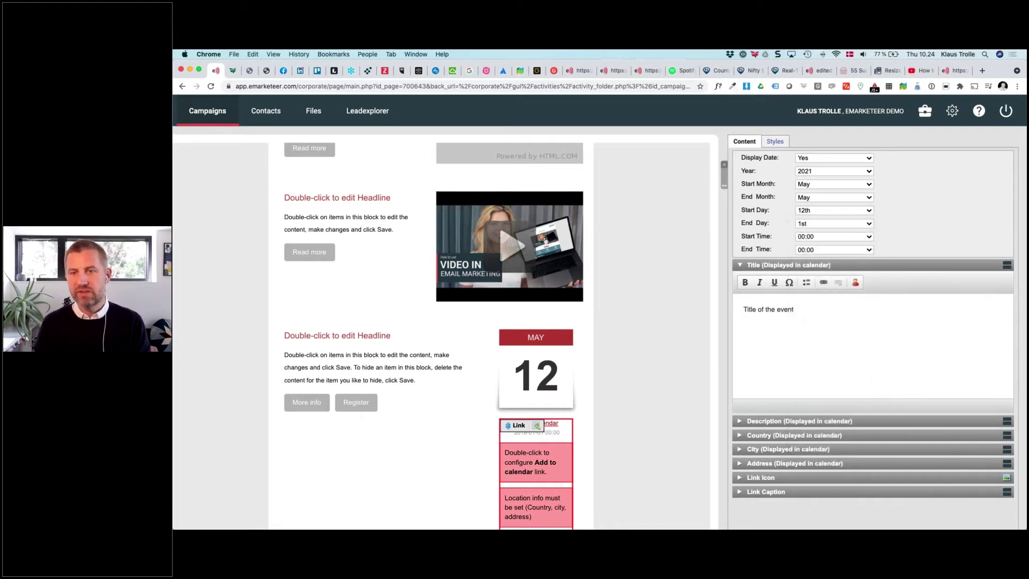
click(825, 236)
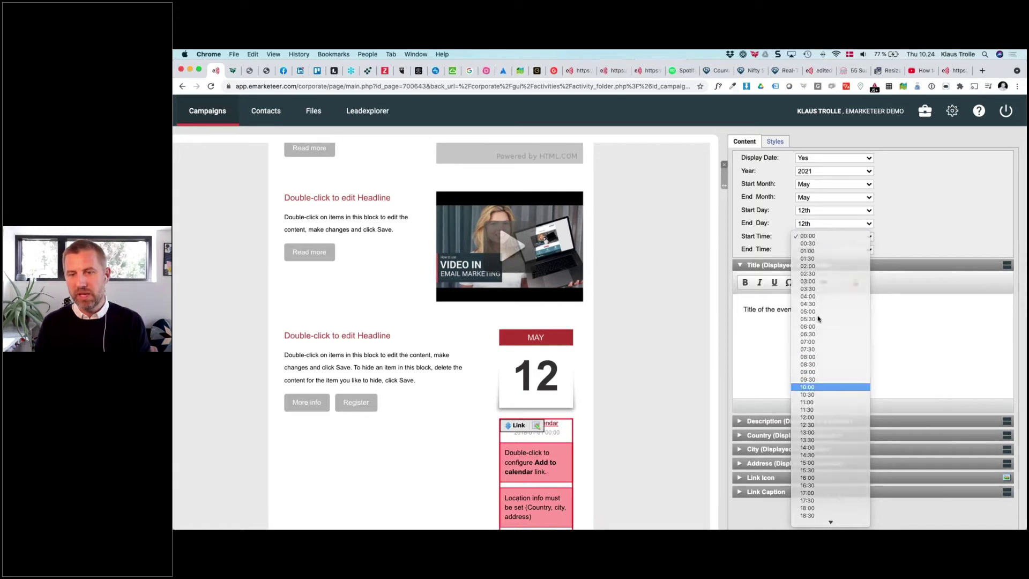
click(823, 387)
click(821, 250)
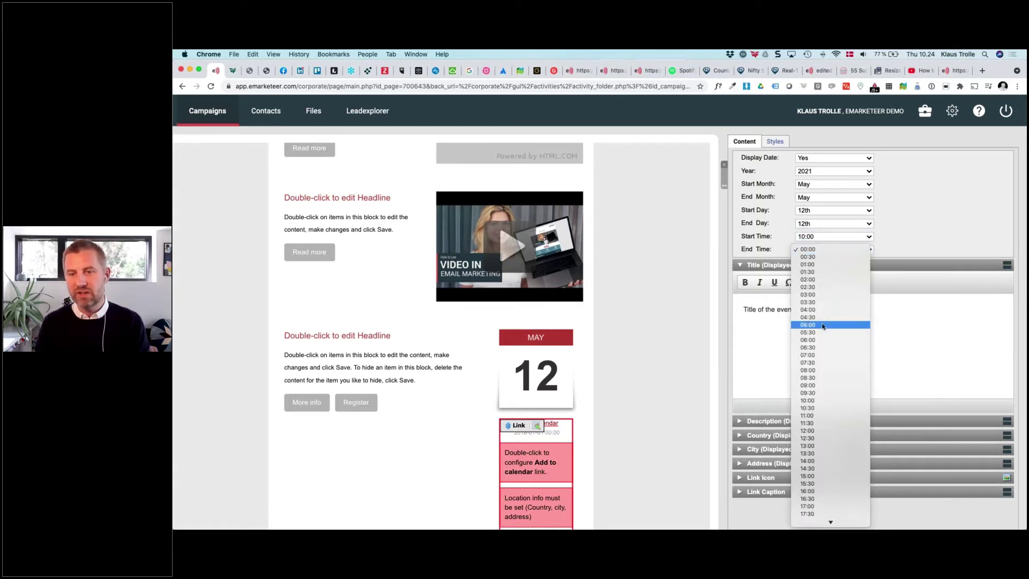
click(819, 417)
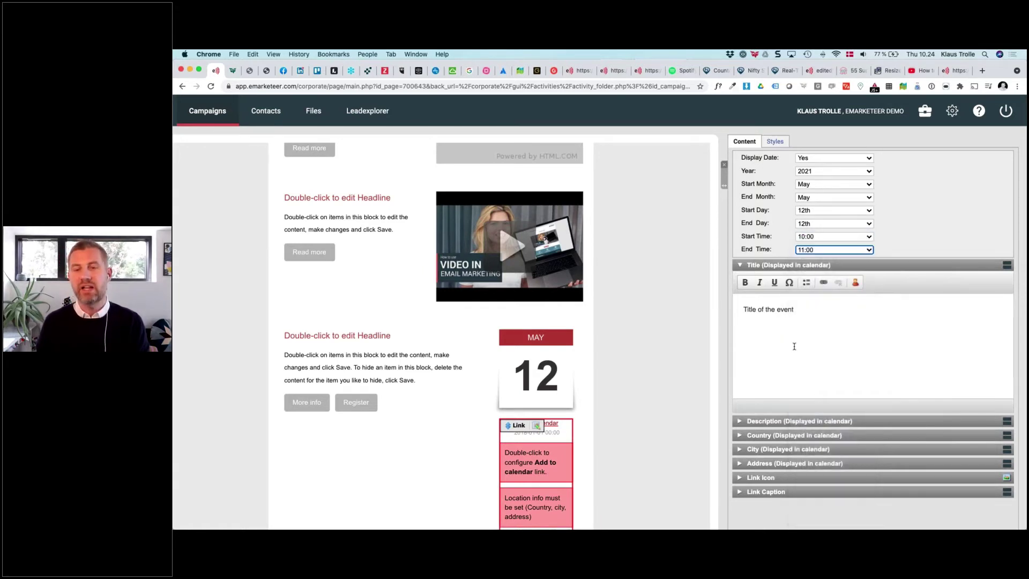
Step: Title the event 'Webinar of the year!'
triple_click(794, 346)
scroll(794, 346, down, 2)
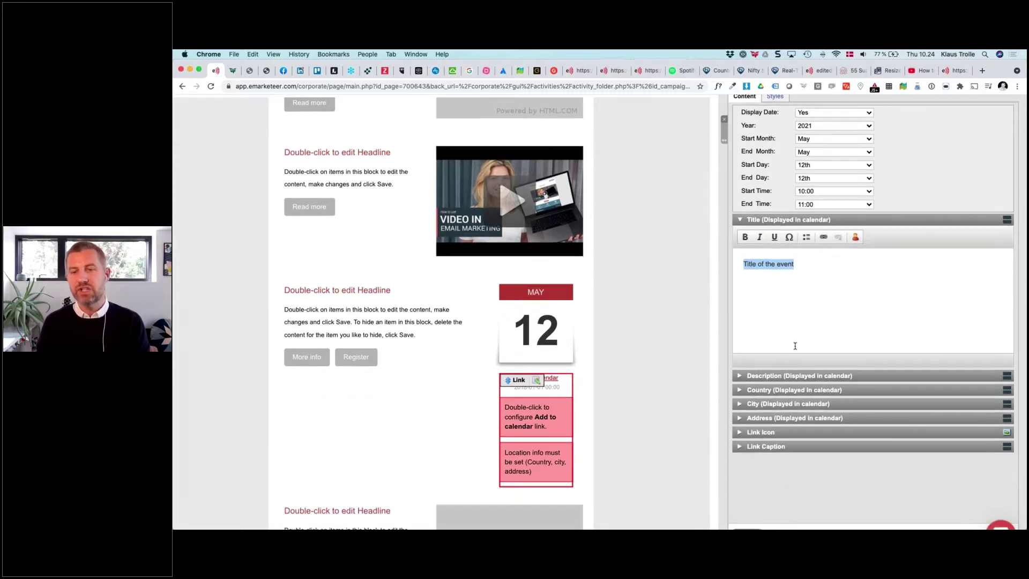
scroll(819, 364, down, 1)
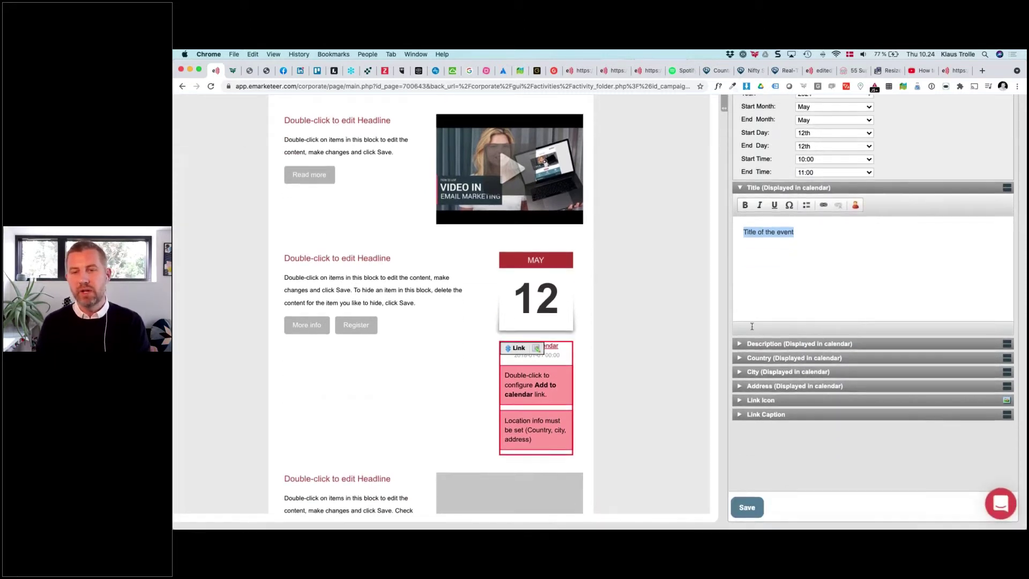
text(Webinar )
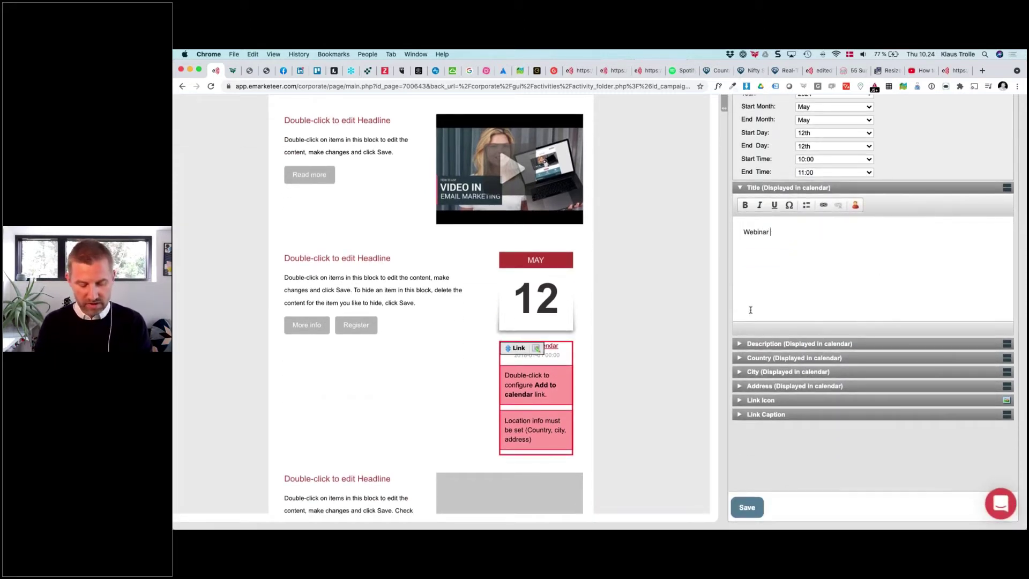
text(of the year!)
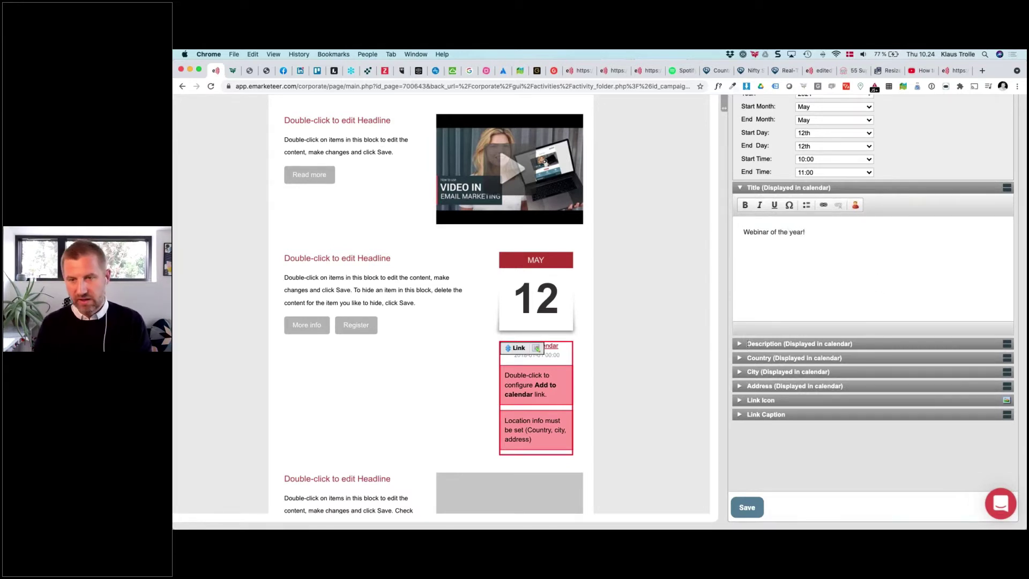
click(766, 343)
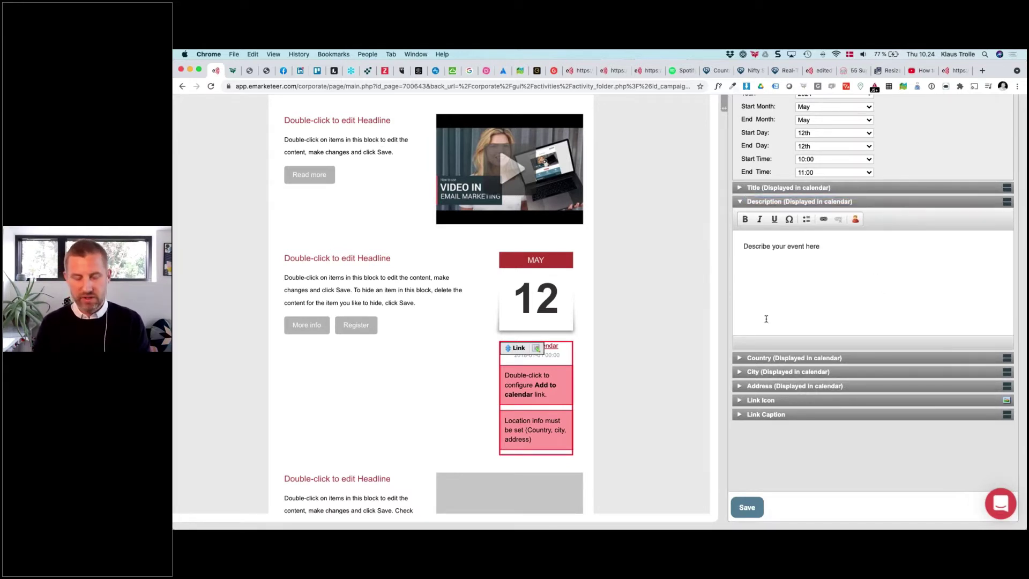
click(766, 319)
Step: Enter Denmark, Copenhagen and Arnevangen as the event's country, city and address, and save
click(748, 359)
click(762, 325)
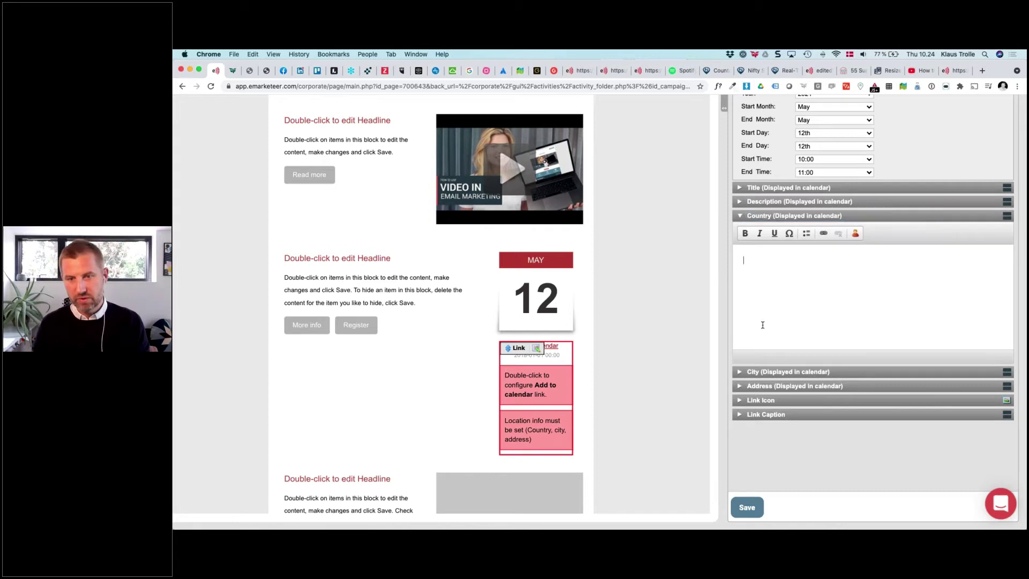
text(Denmark)
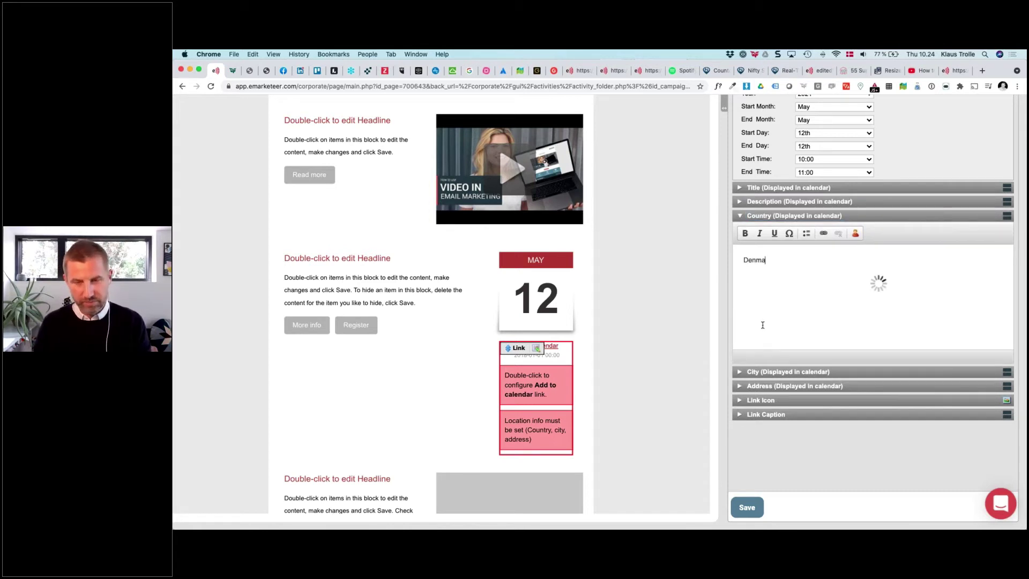
click(758, 374)
click(763, 333)
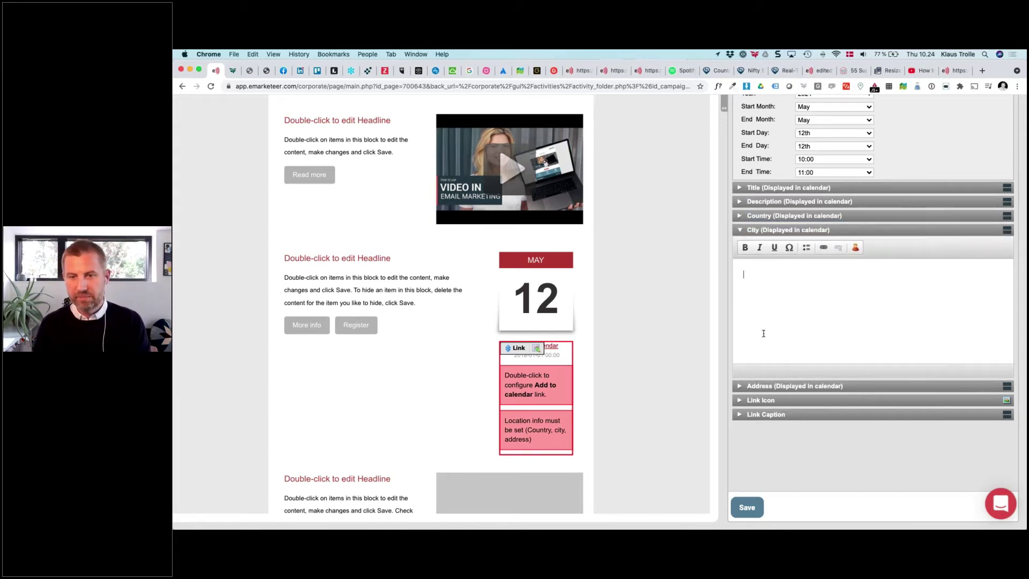
text(Copenhagen)
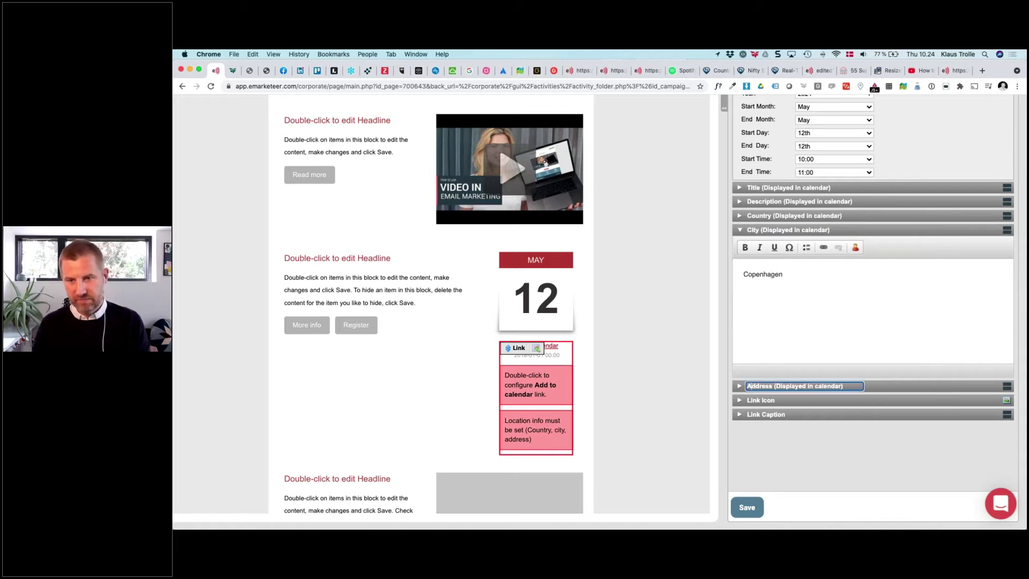
click(761, 386)
click(760, 338)
text(Arnevangen)
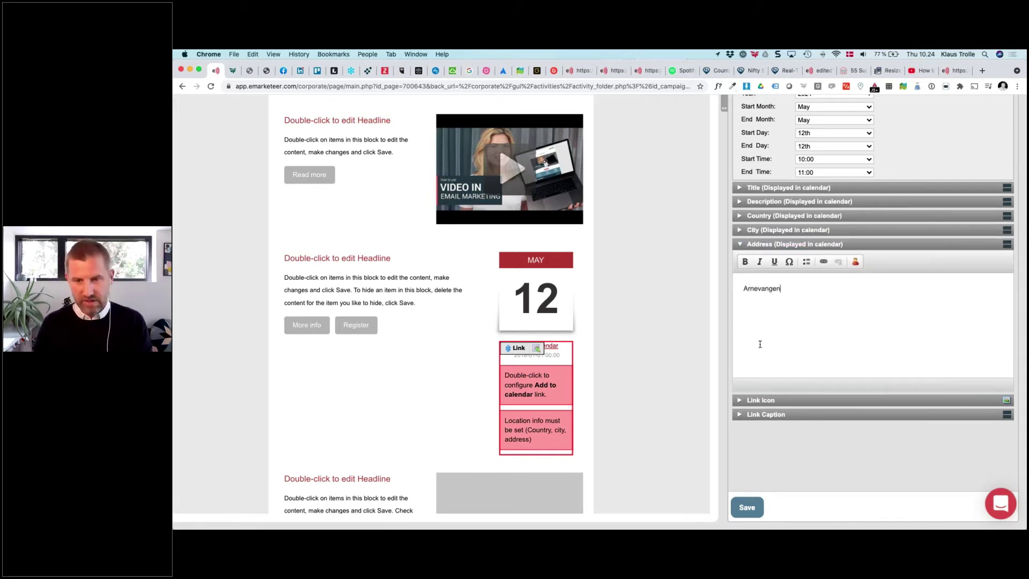
click(749, 508)
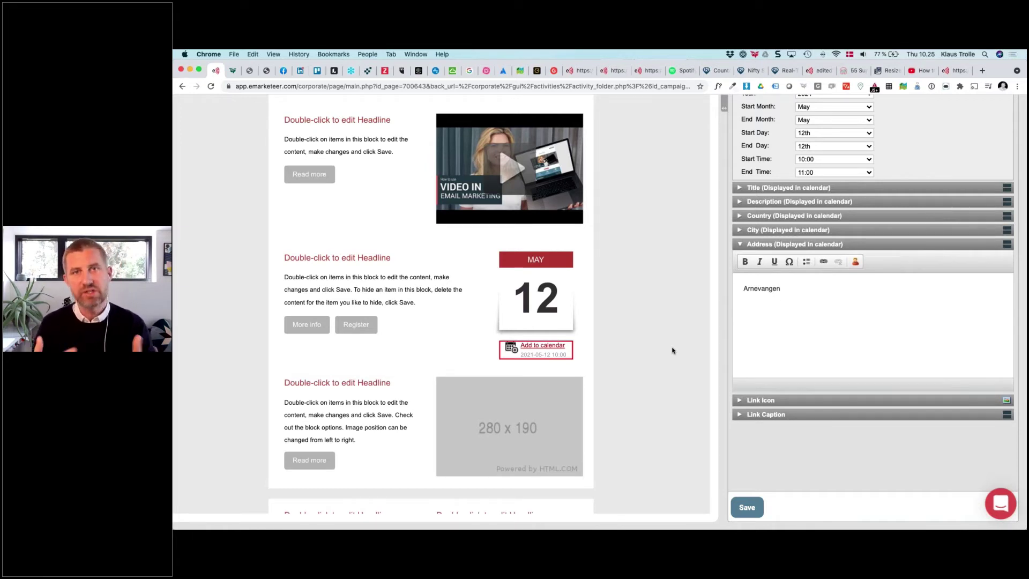
Step: Select the event calendar block, then return to the editor and scroll back to the newsletter's top
scroll(671, 317, up, 2)
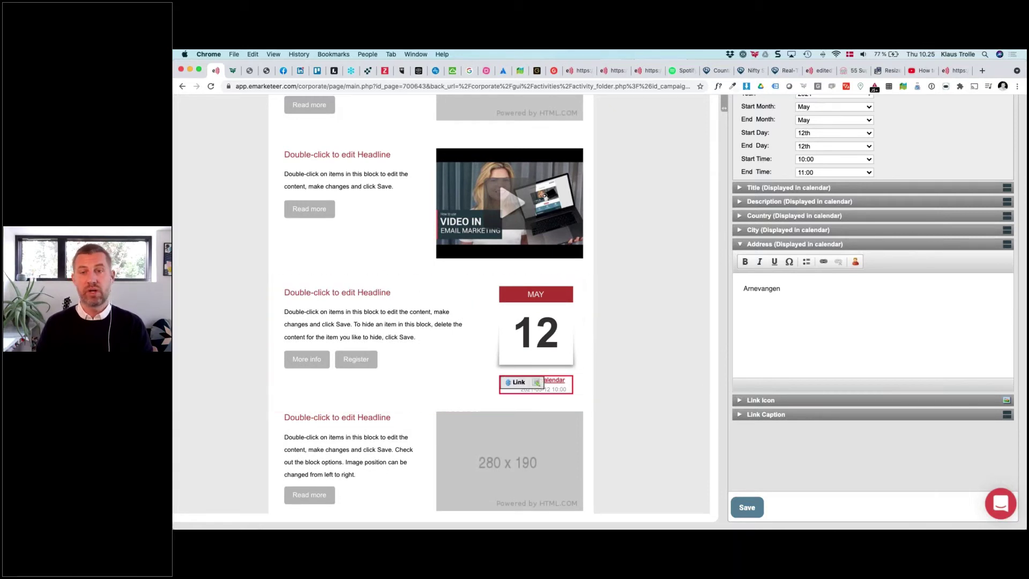
click(457, 352)
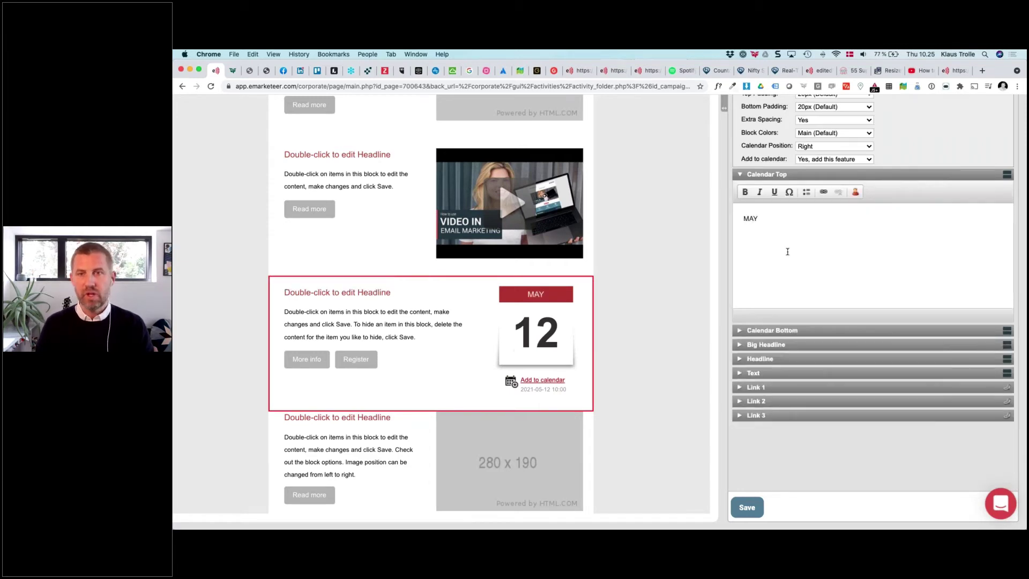
scroll(688, 251, down, 3)
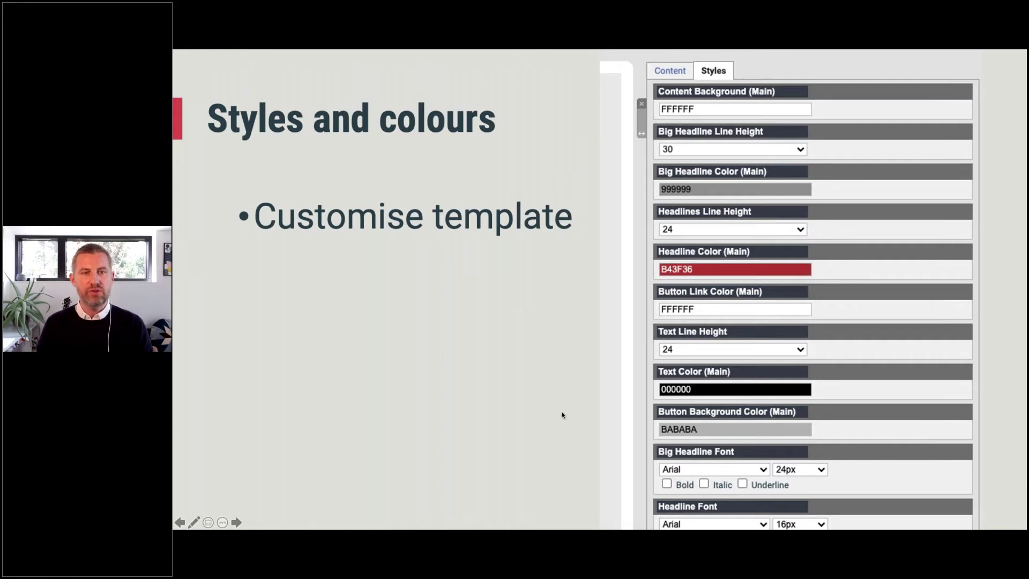
key(super+Tab)
scroll(595, 340, up, 6)
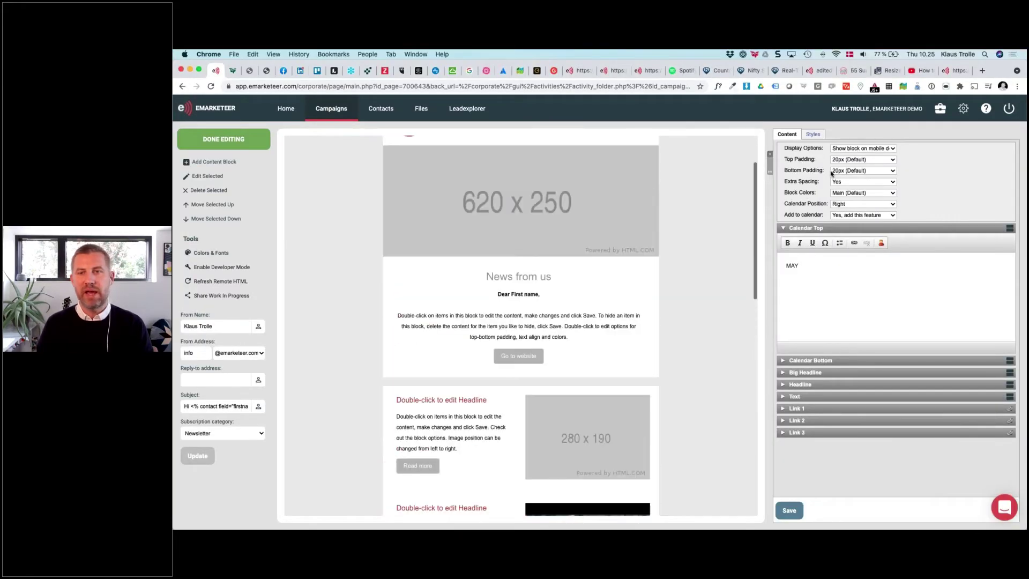
Step: Select the News from us block and bring up the template's style and colour settings
click(569, 288)
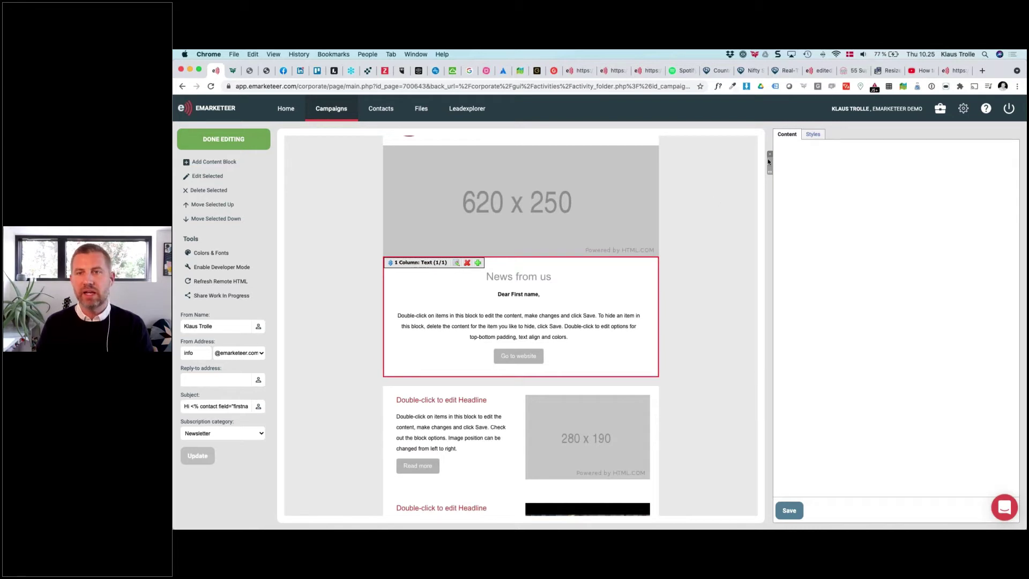
scroll(879, 161, up, 5)
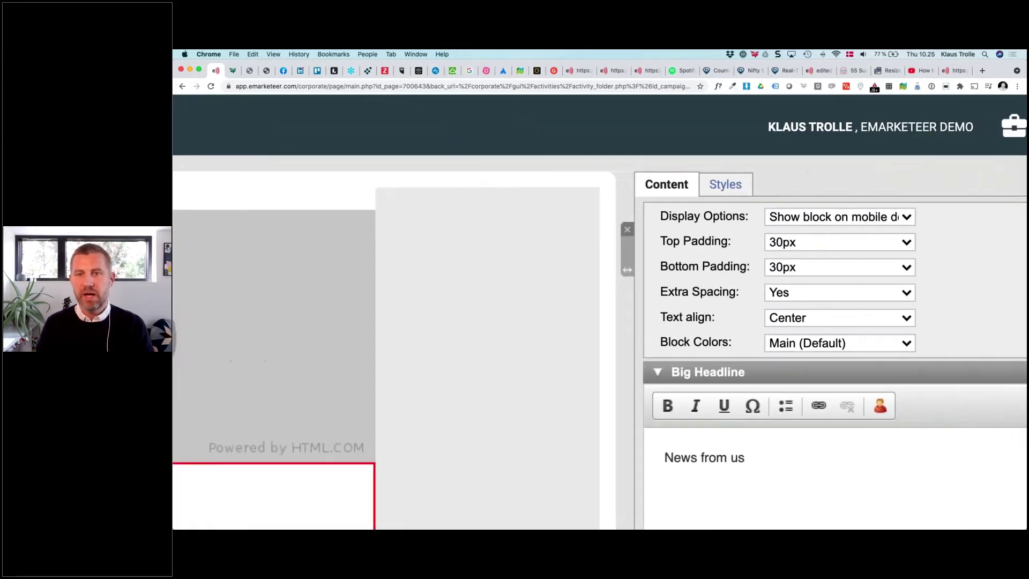
scroll(642, 194, right, 3)
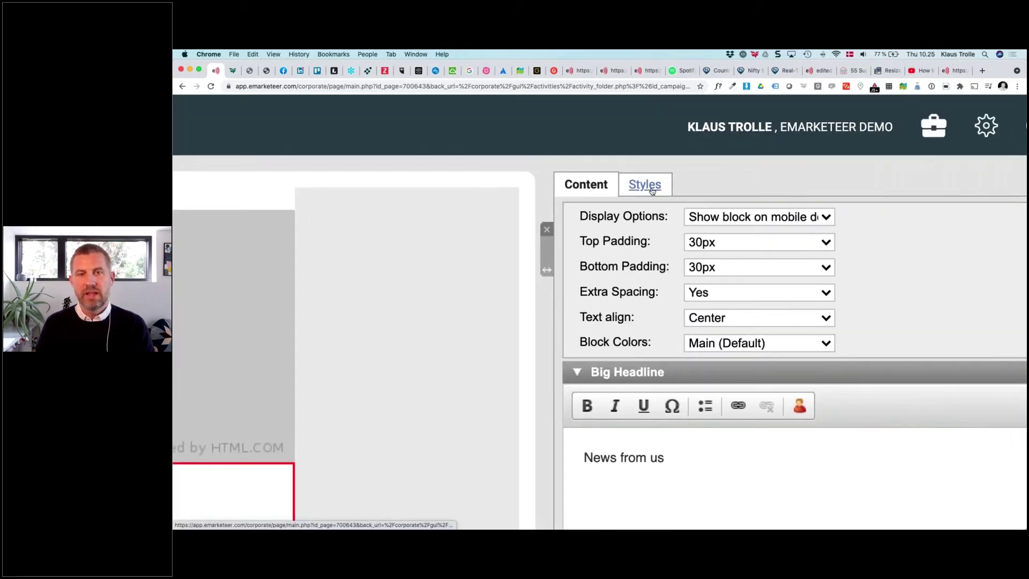
click(652, 191)
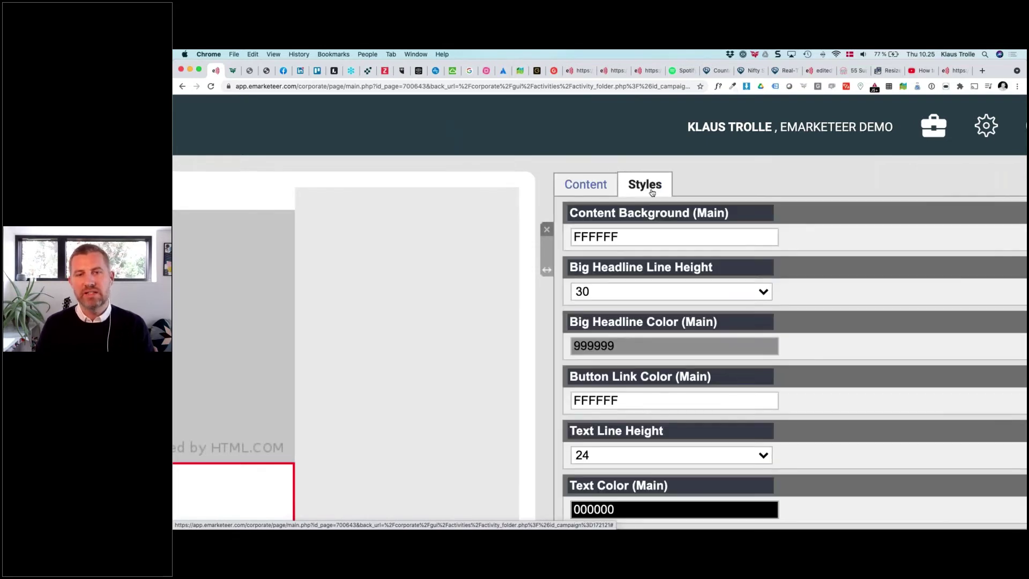
scroll(652, 192, down, 5)
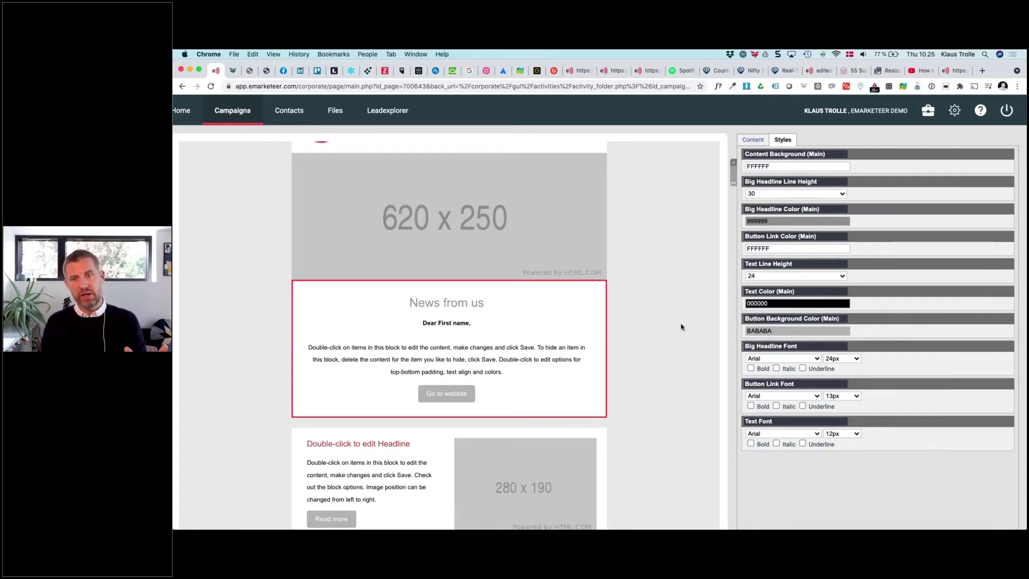
mouse_move(538, 340)
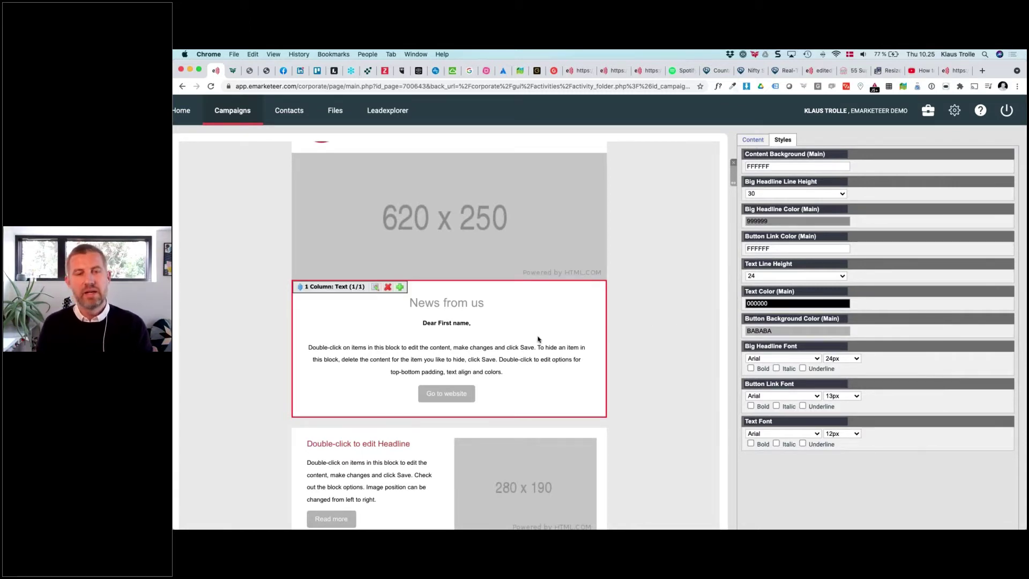
scroll(538, 339, down, 2)
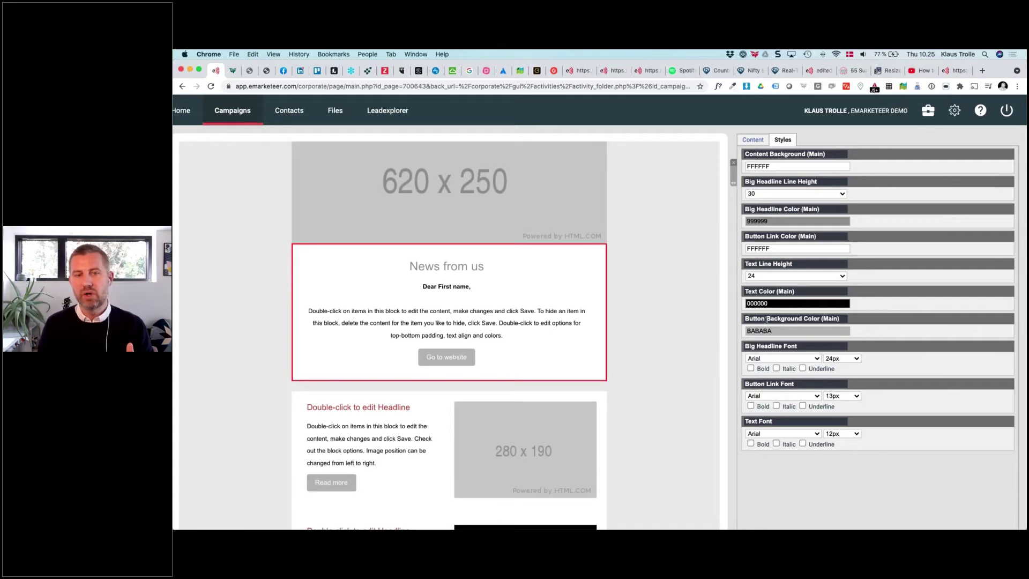
mouse_move(502, 355)
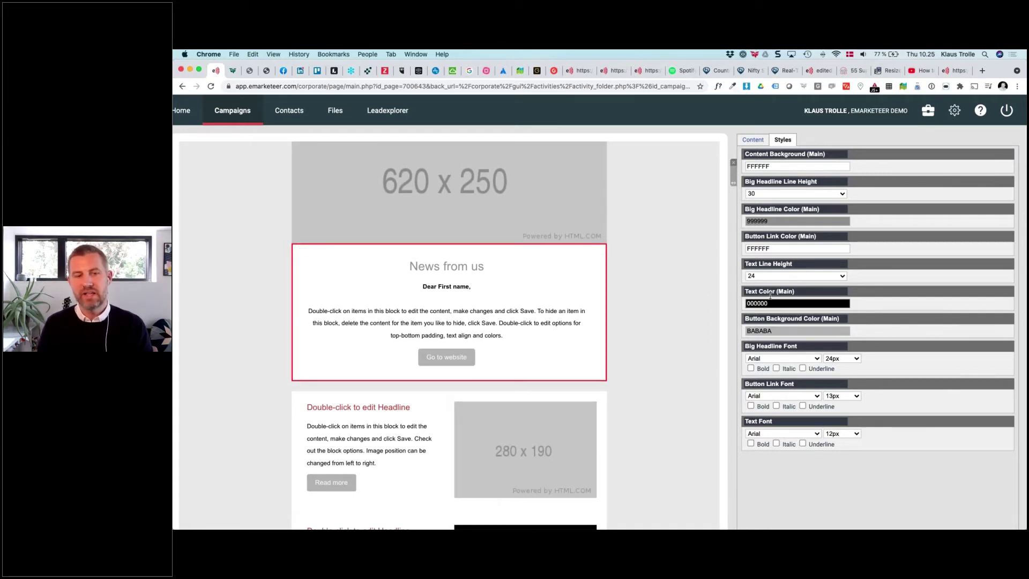
mouse_move(439, 344)
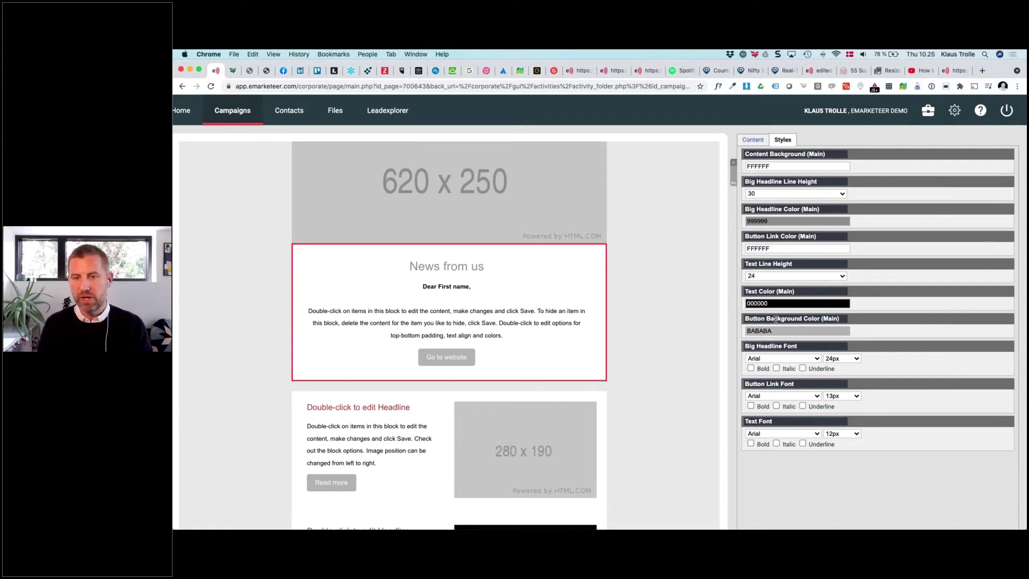
Step: Set the button background colour to red B43F36 and check the recoloured buttons
click(795, 330)
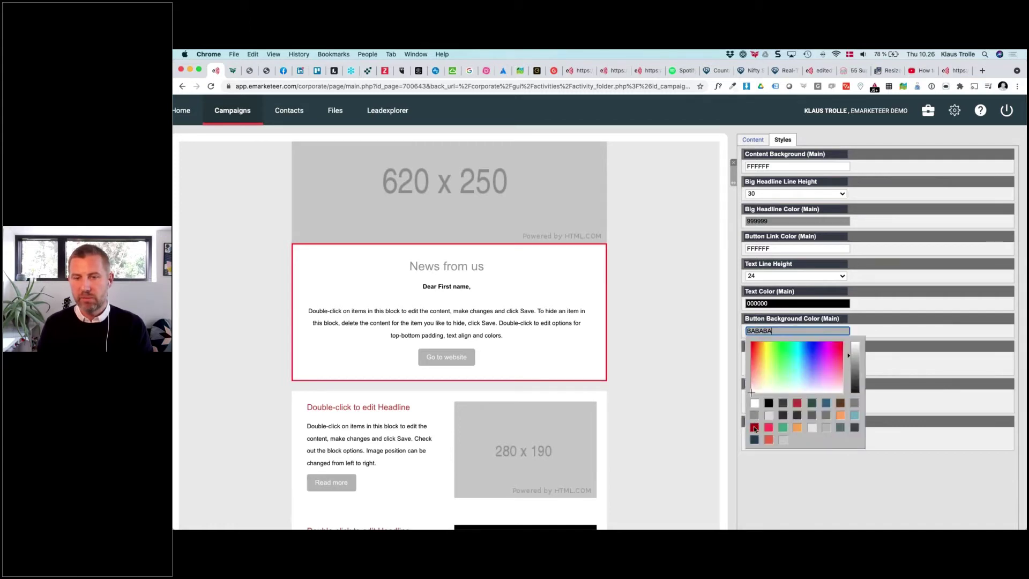
click(797, 405)
click(795, 463)
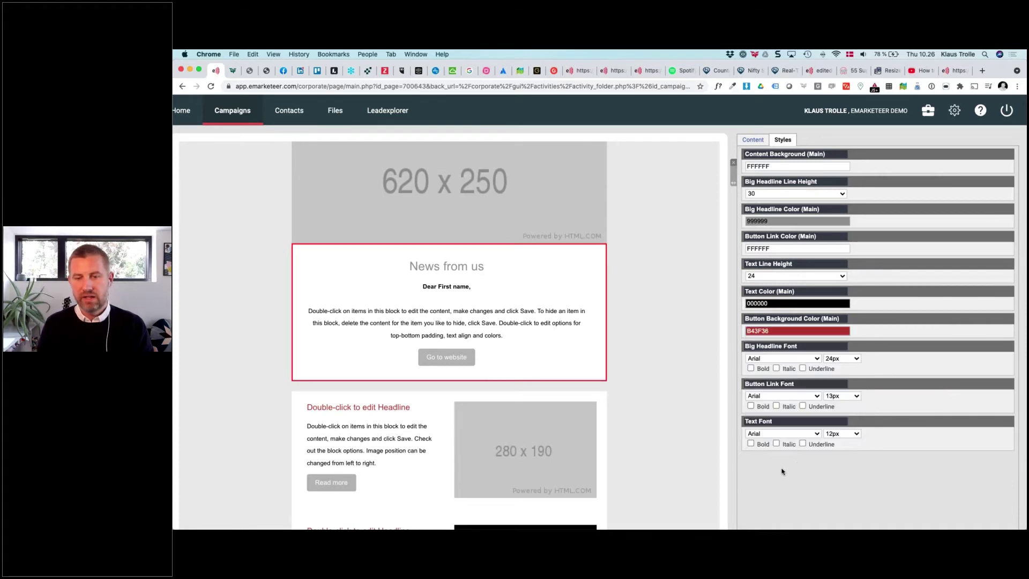
scroll(781, 471, down, 3)
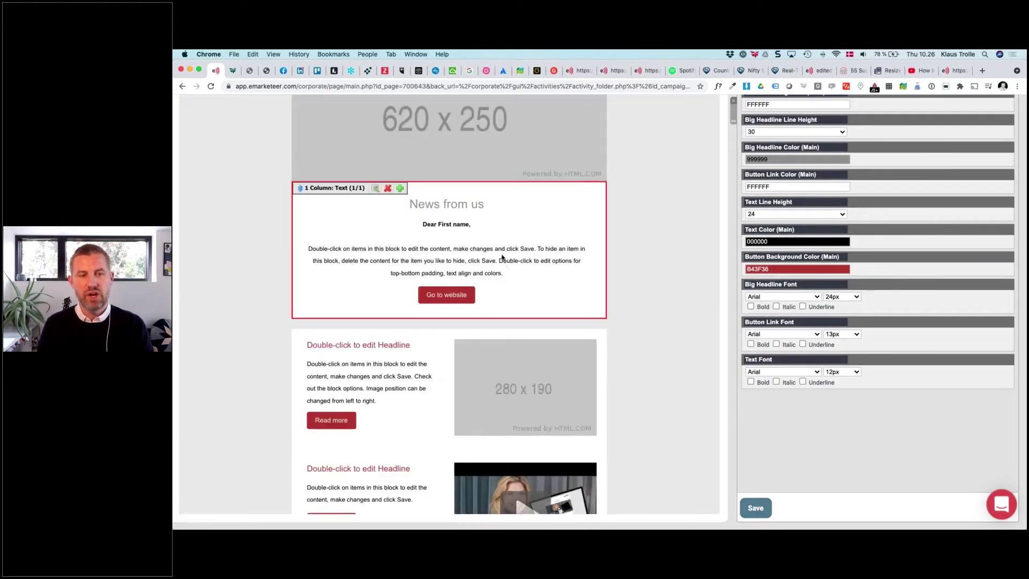
scroll(444, 301, down, 3)
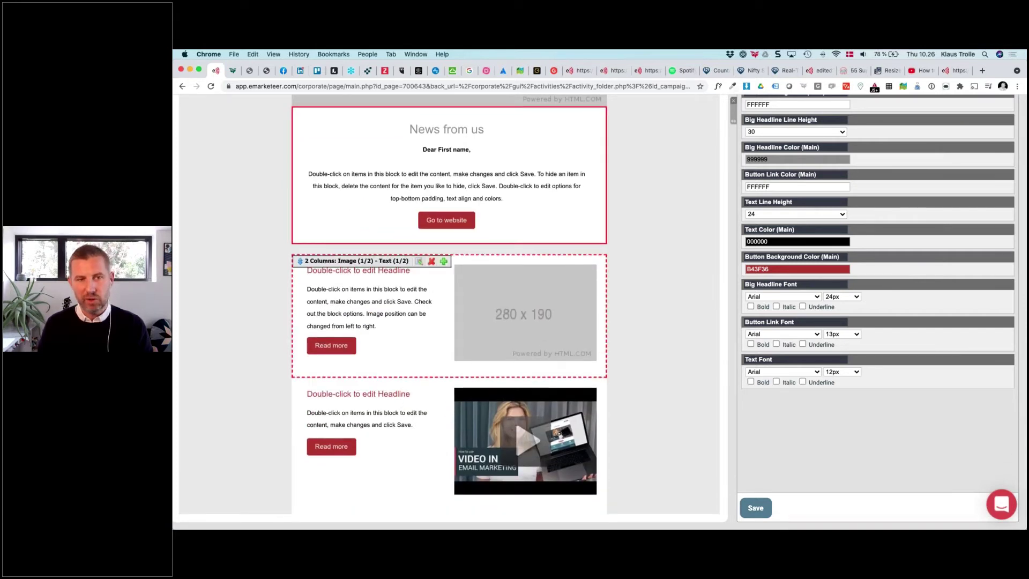
scroll(599, 292, up, 3)
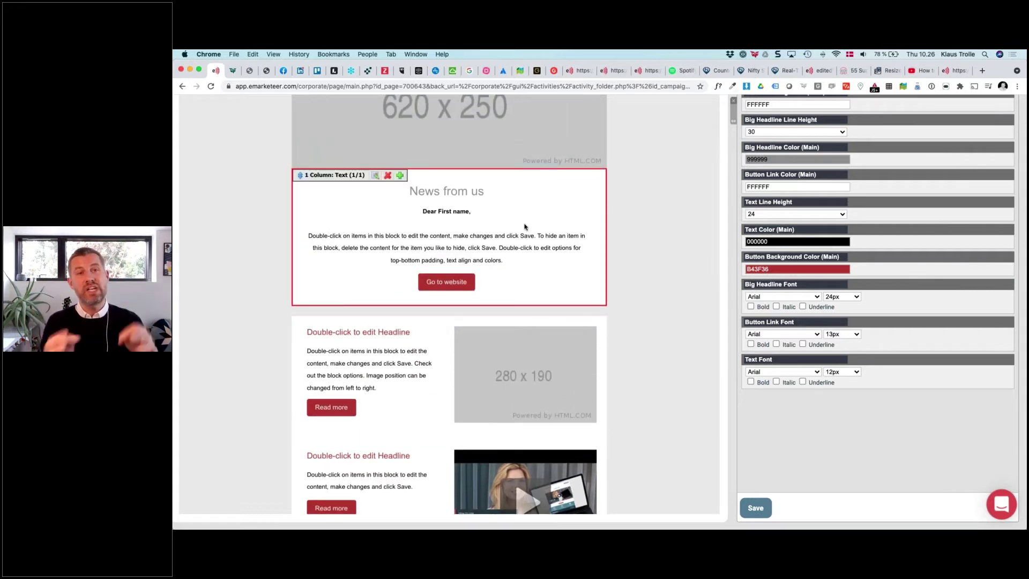
scroll(524, 226, up, 1)
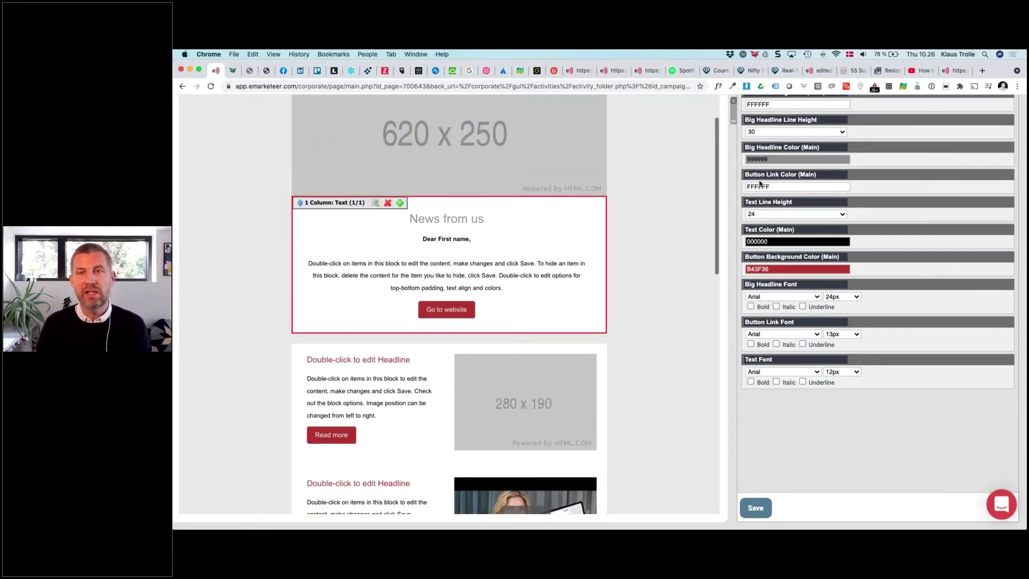
scroll(755, 141, up, 5)
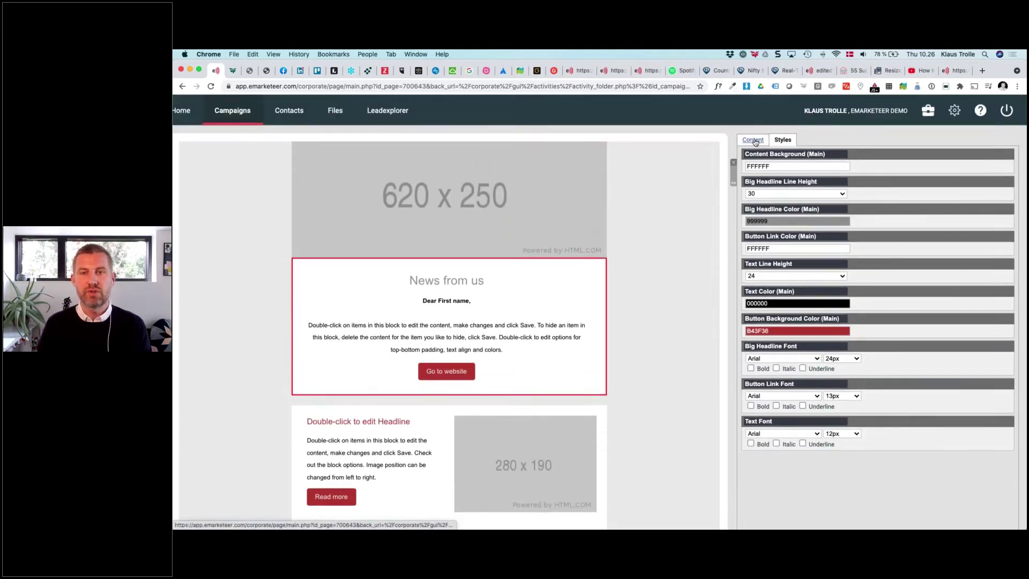
Step: Change the News from us block's Block Colors from Main (Default) to teal Accent 3 and save
click(753, 140)
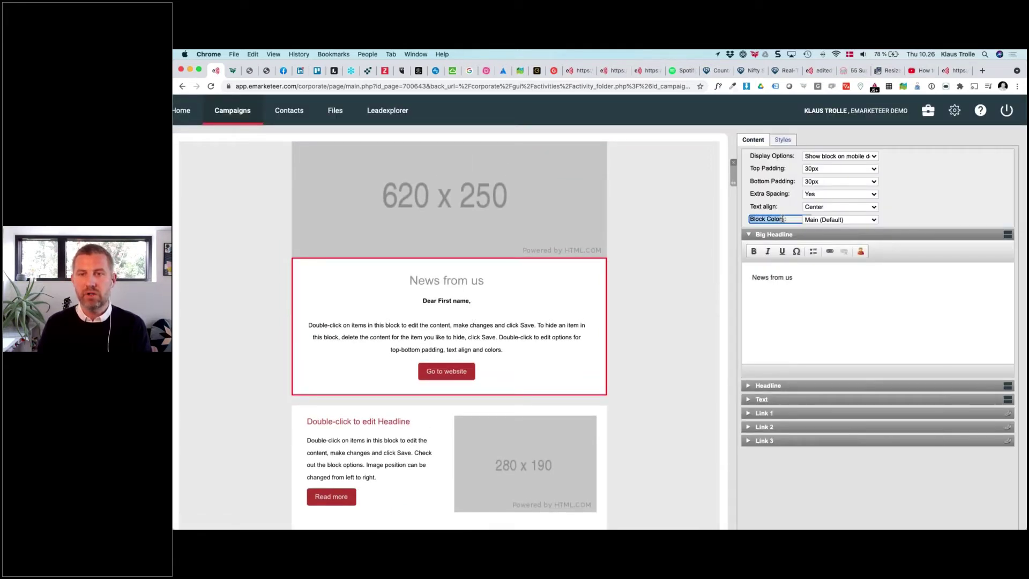
click(841, 221)
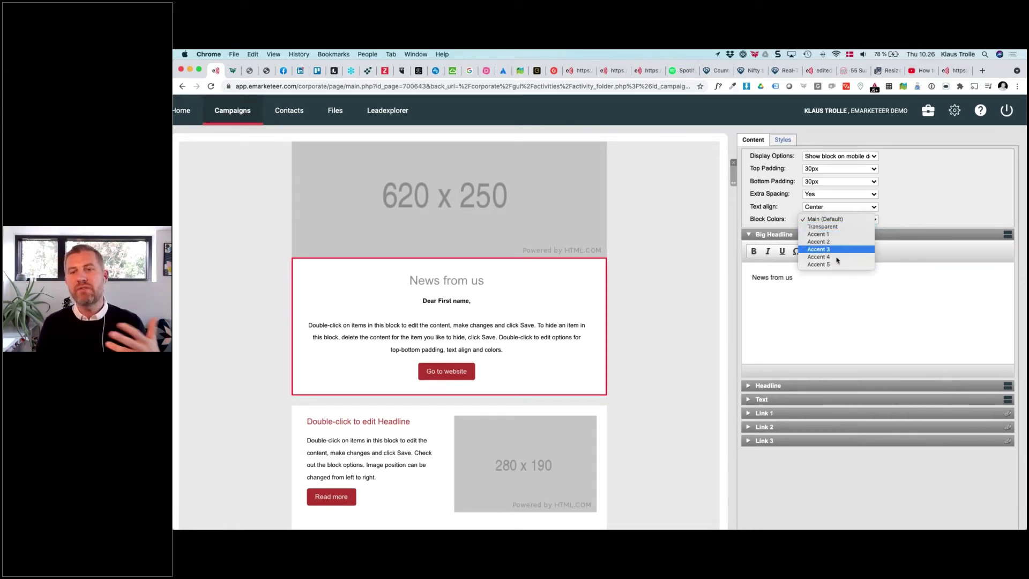
click(897, 205)
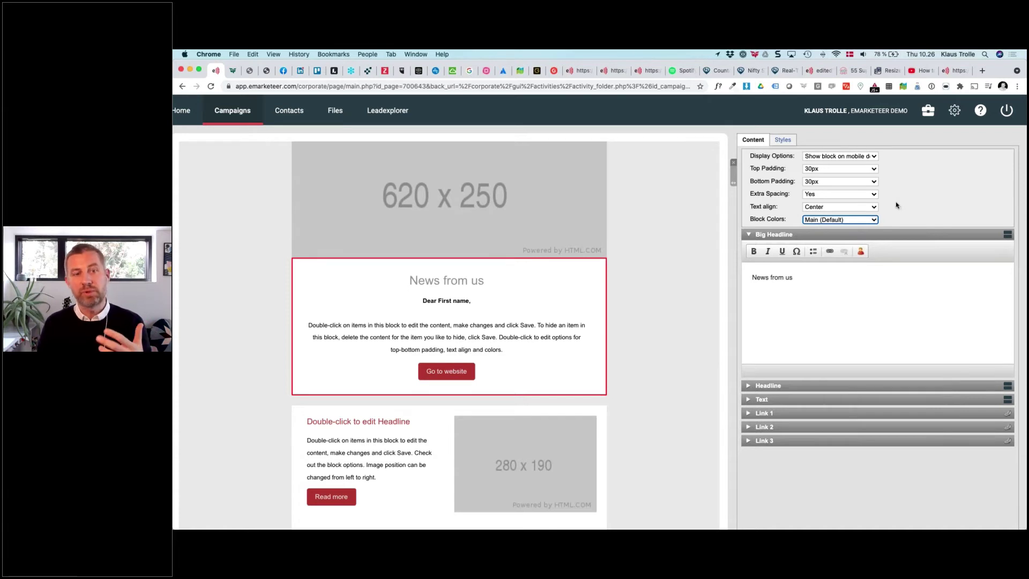
scroll(897, 206, down, 1)
scroll(471, 381, down, 3)
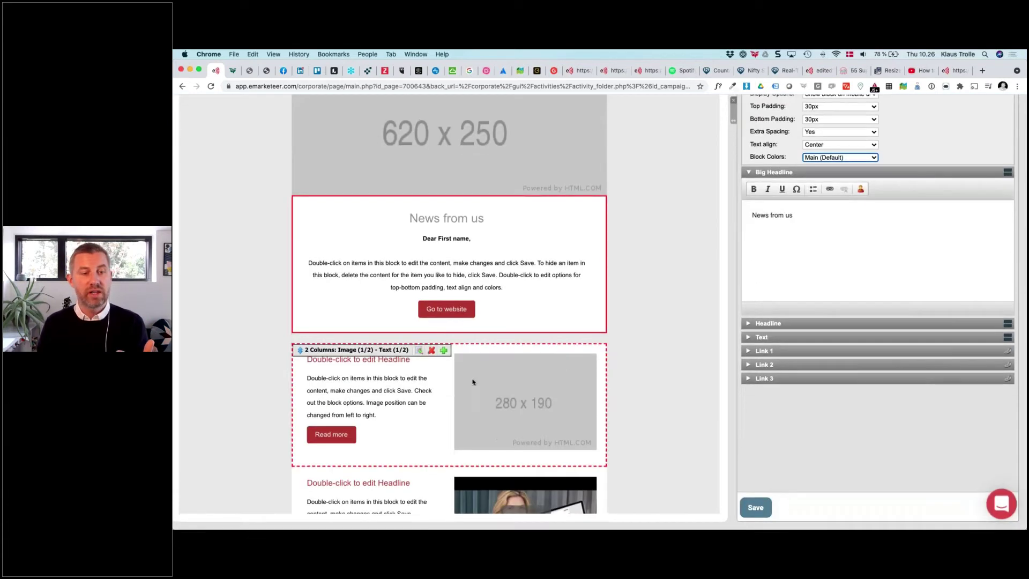
click(421, 402)
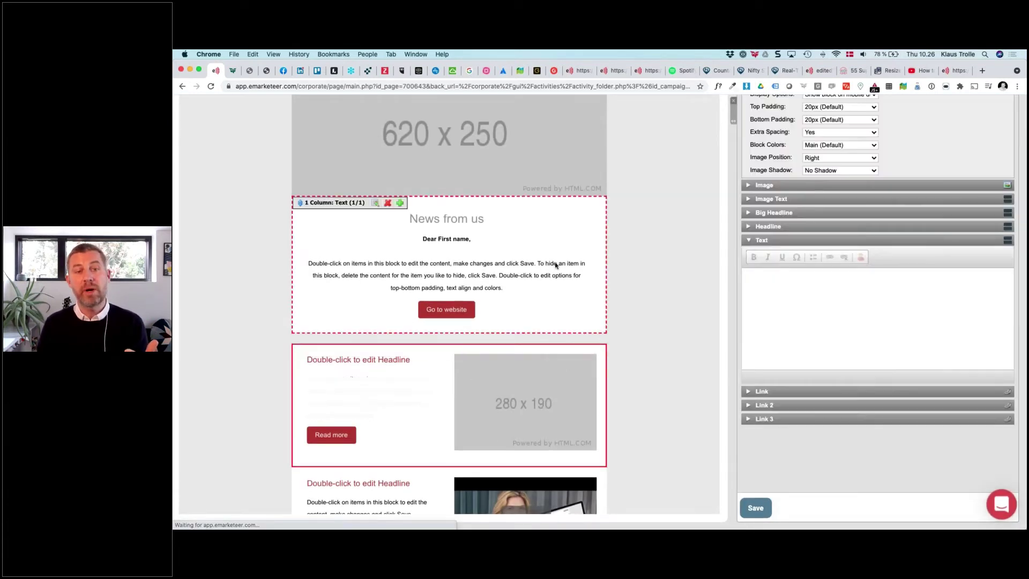
click(553, 265)
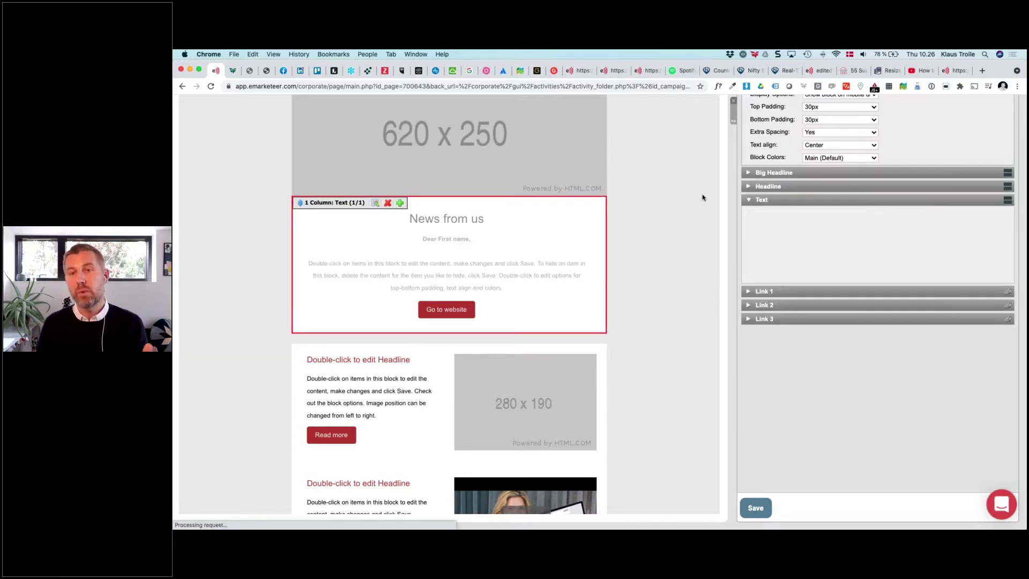
click(824, 187)
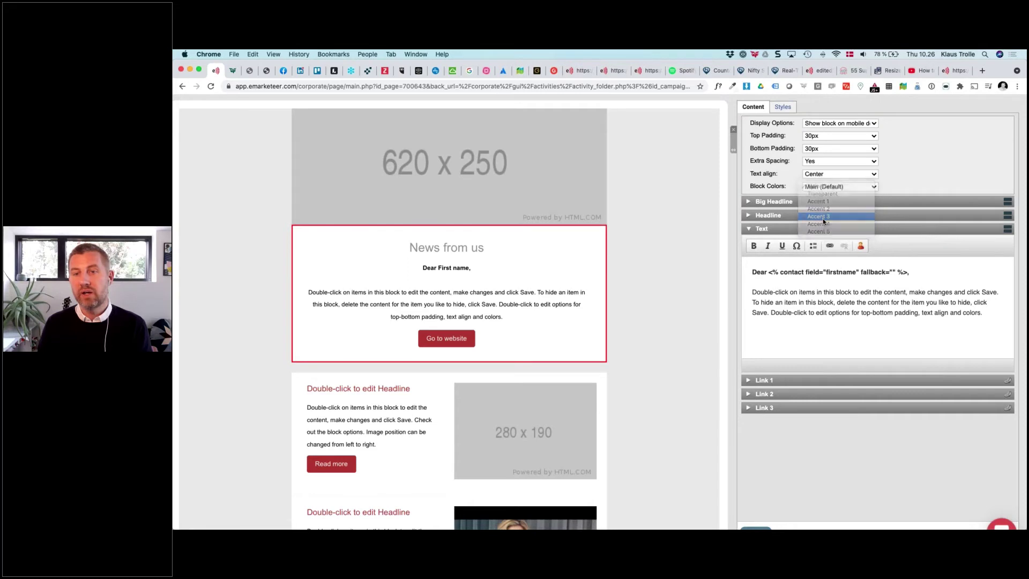
click(821, 217)
scroll(770, 374, down, 1)
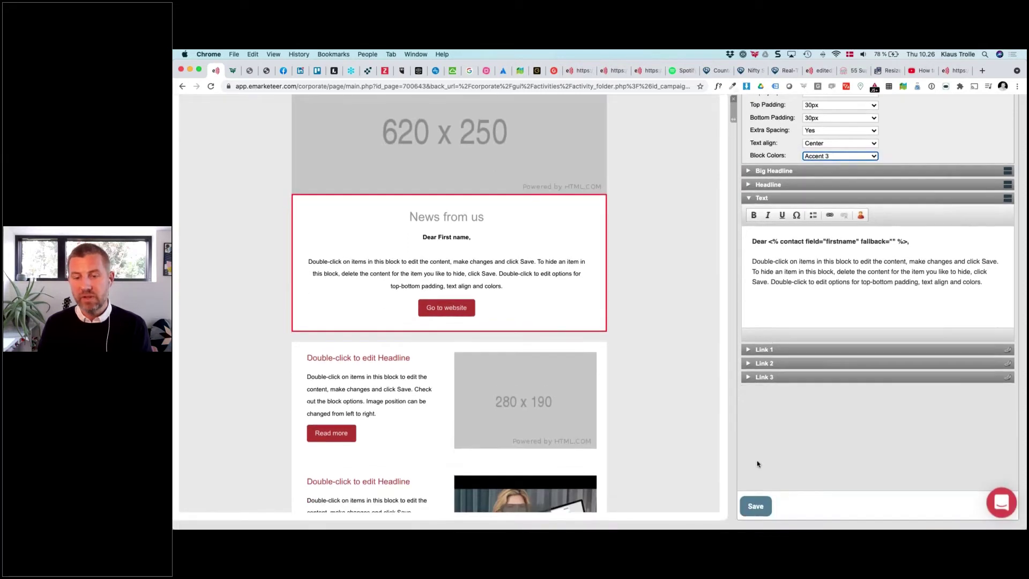
click(755, 507)
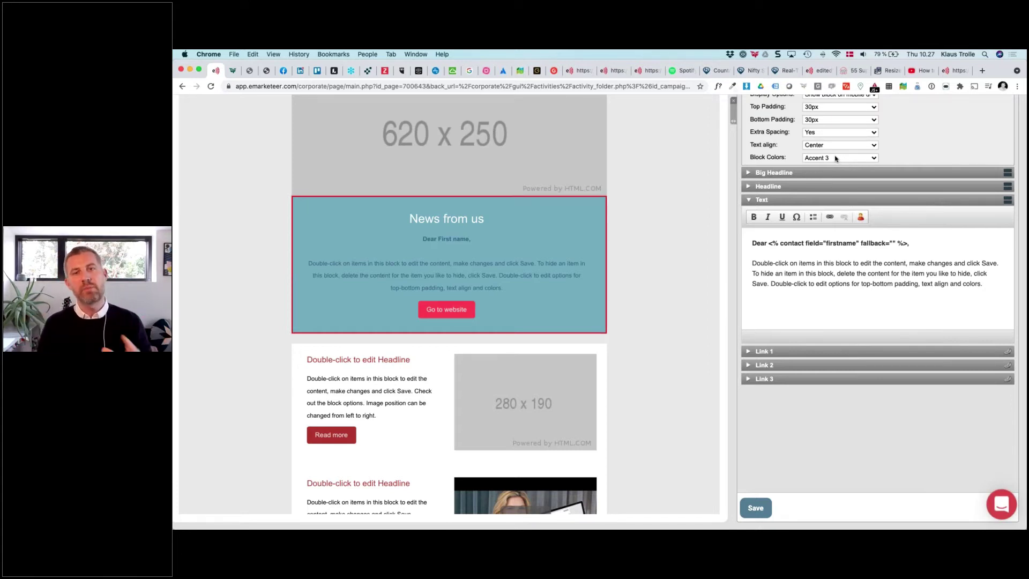
Step: Set the 2 Columns: 2 Texts block's Block Colors to orange Accent 5 and save
scroll(375, 375, down, 7)
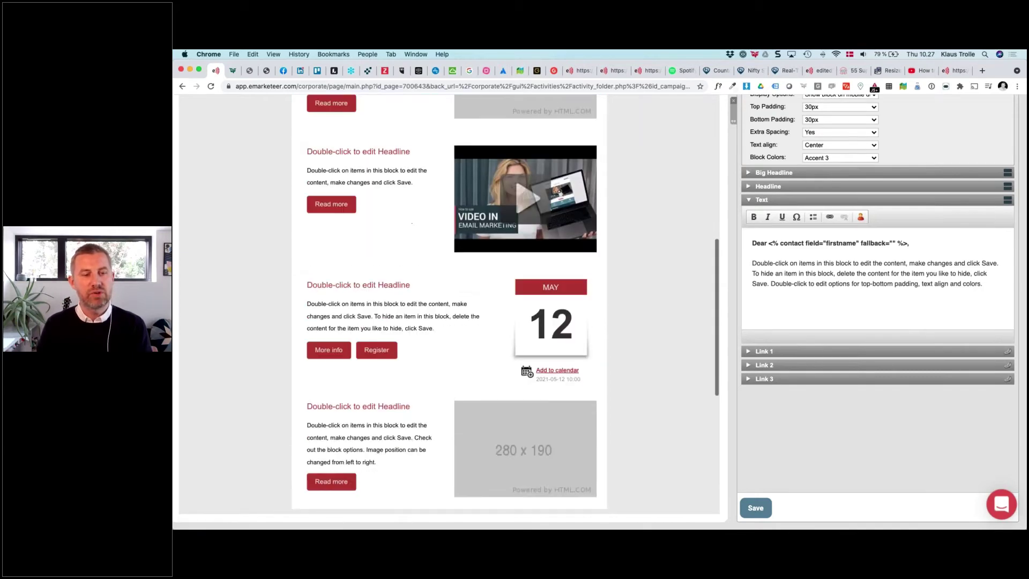
scroll(381, 417, down, 4)
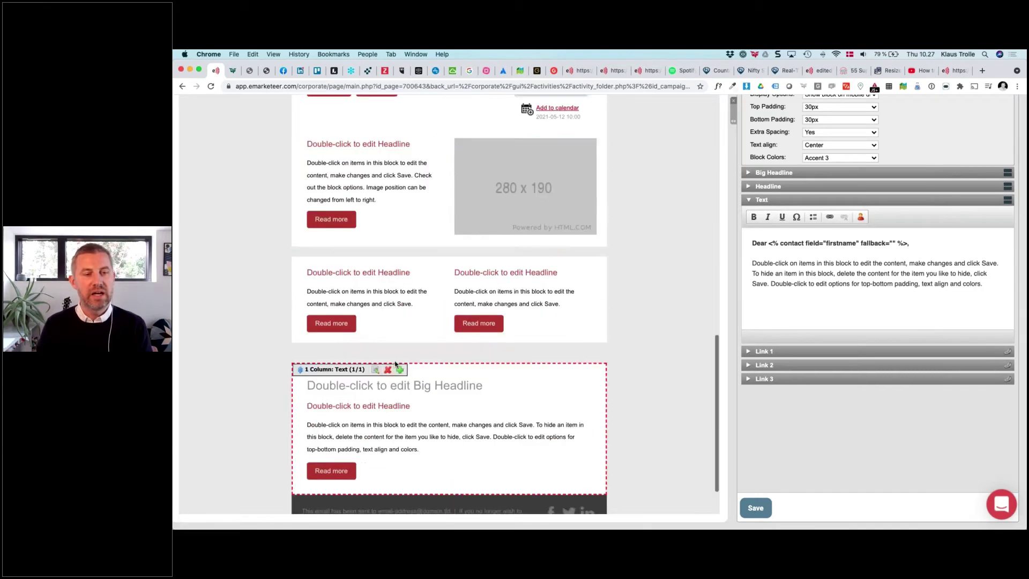
double_click(395, 331)
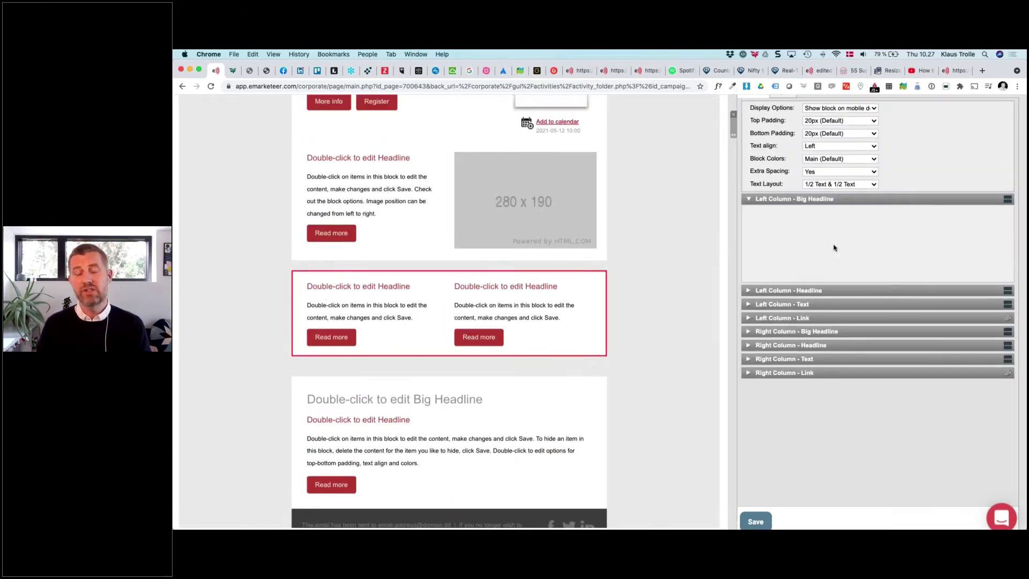
click(841, 207)
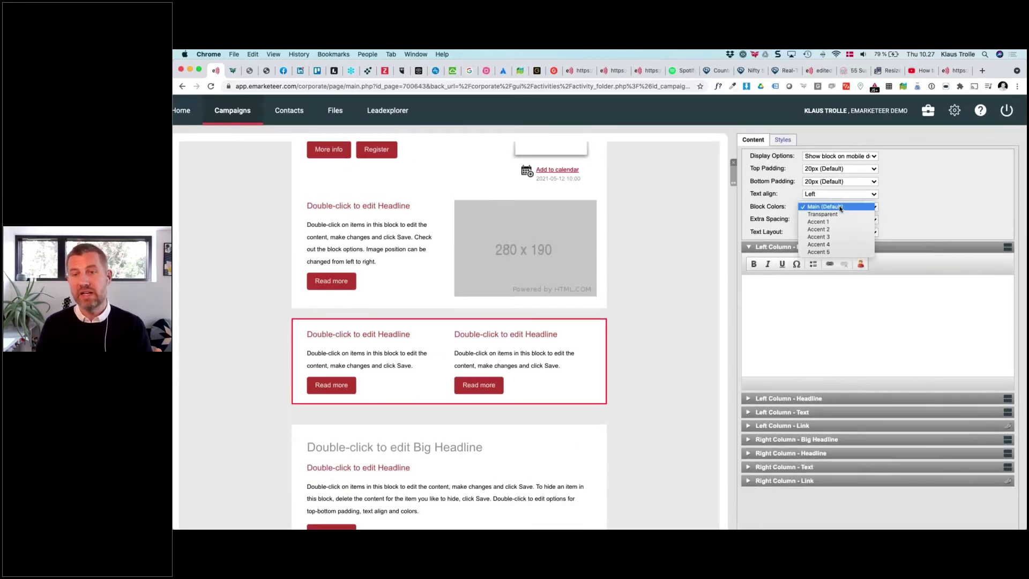
click(818, 252)
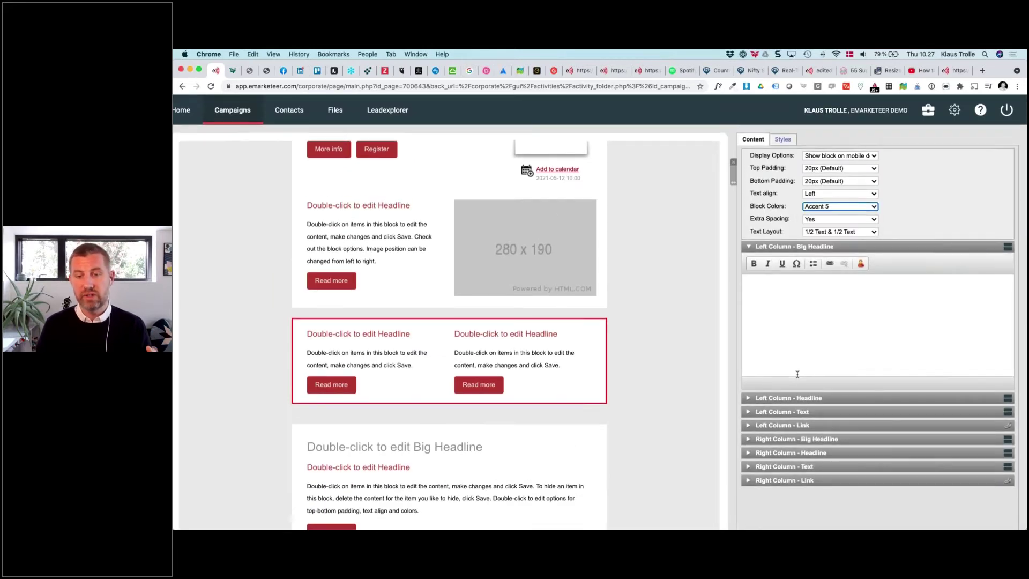
scroll(799, 375, down, 2)
click(756, 508)
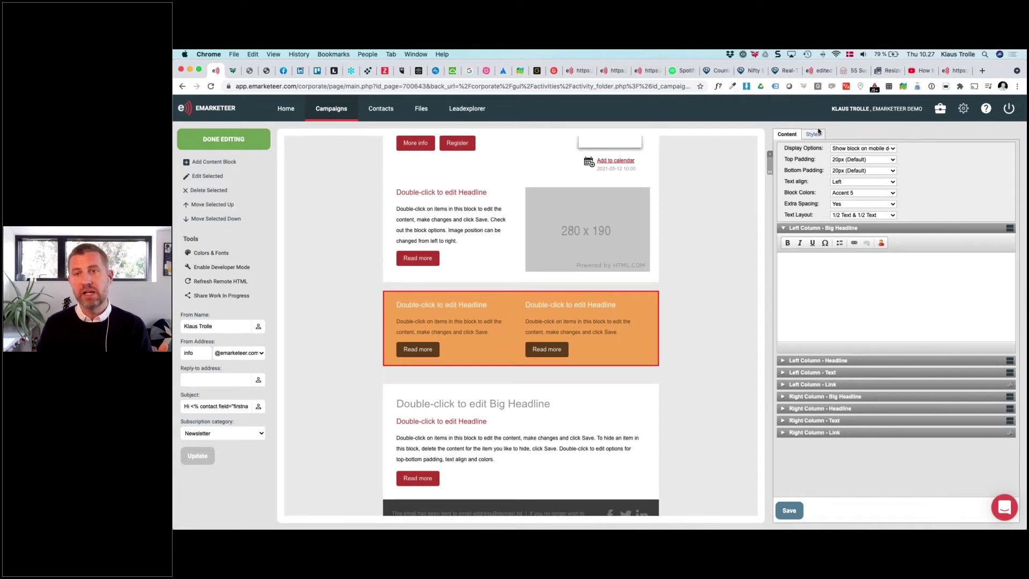
click(812, 134)
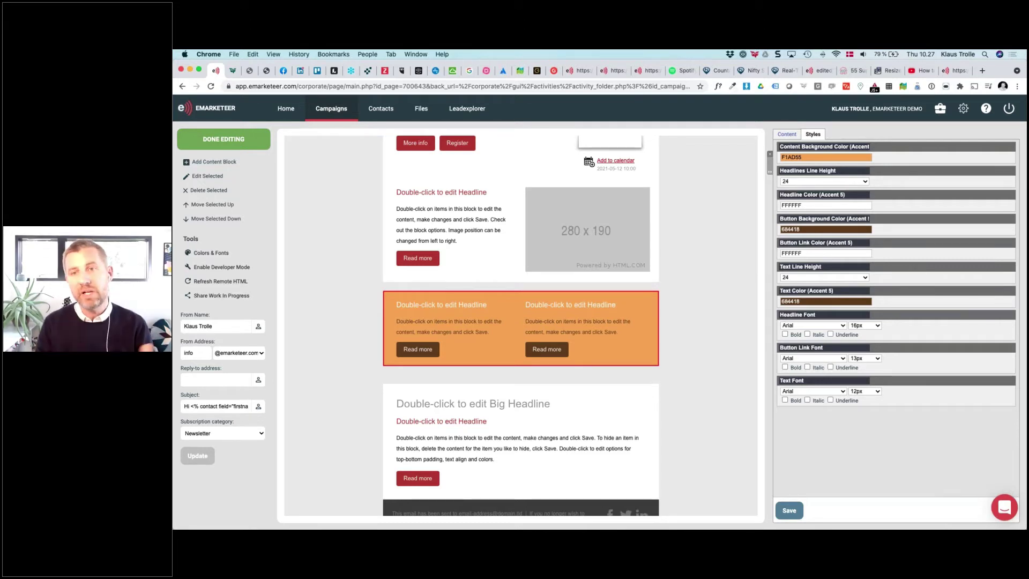
click(787, 134)
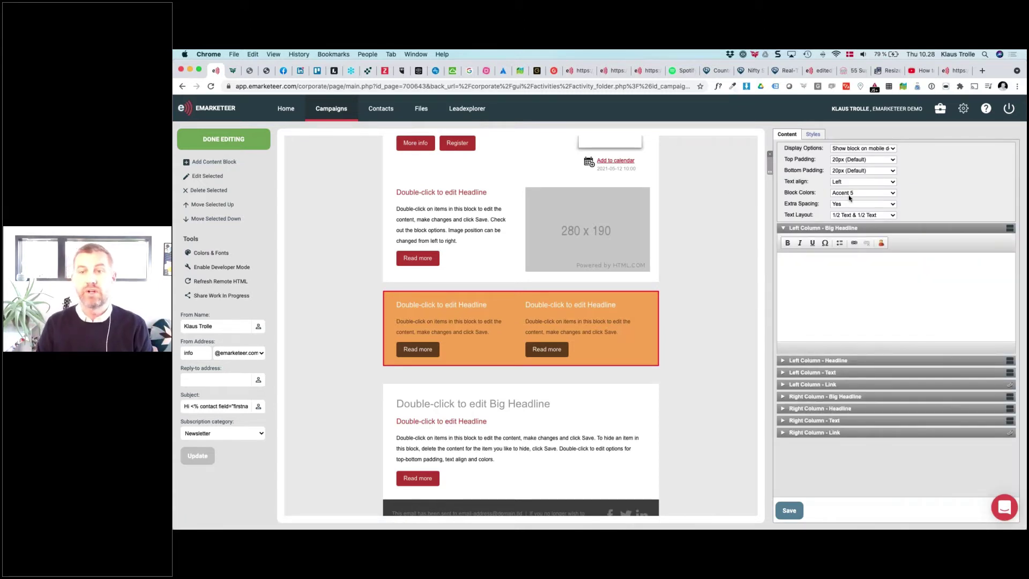
Step: Insert a 1 Column: Media (1/1) block directly above the orange two-column block
scroll(542, 352, up, 2)
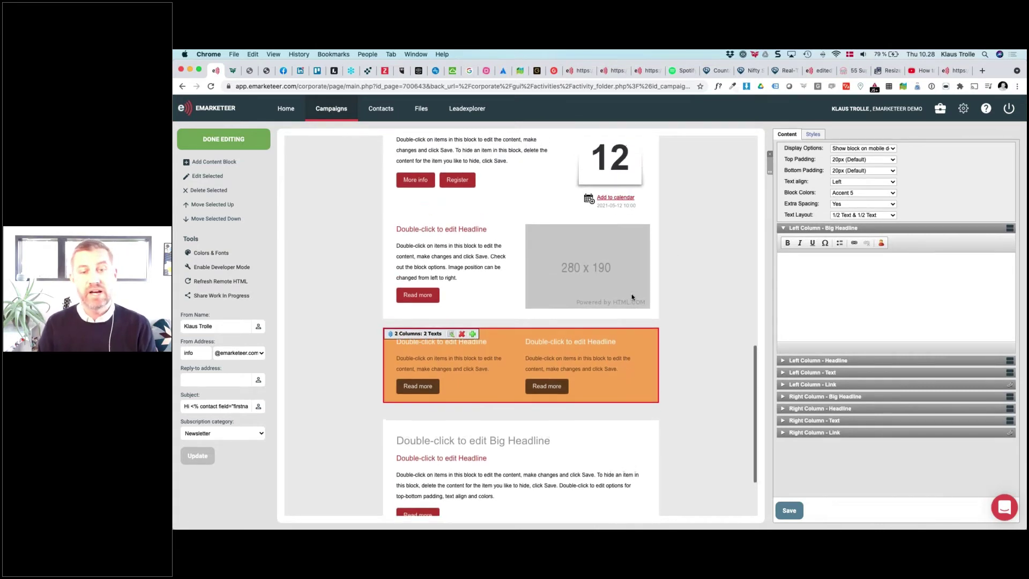
scroll(535, 294, up, 1)
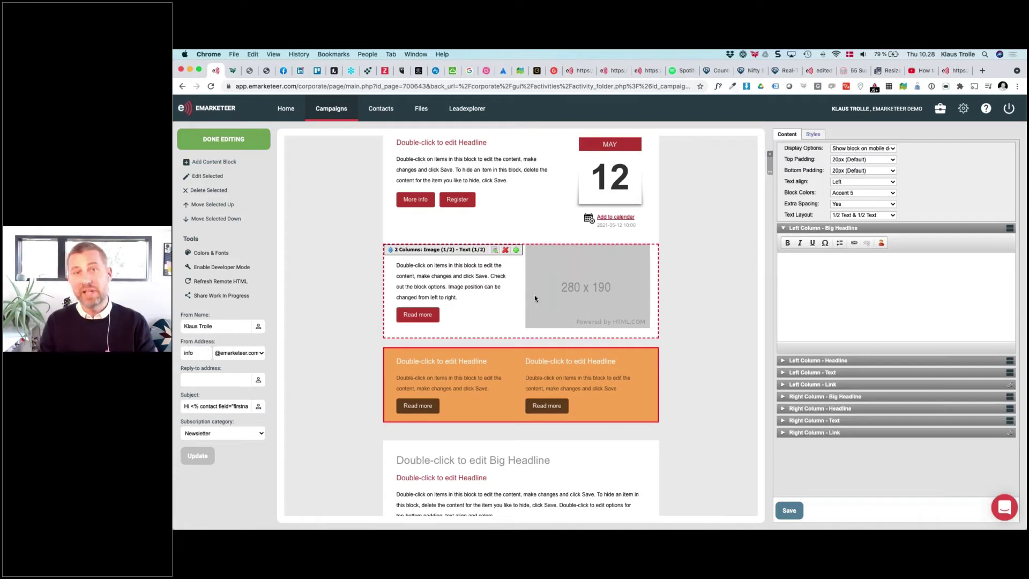
scroll(535, 298, down, 2)
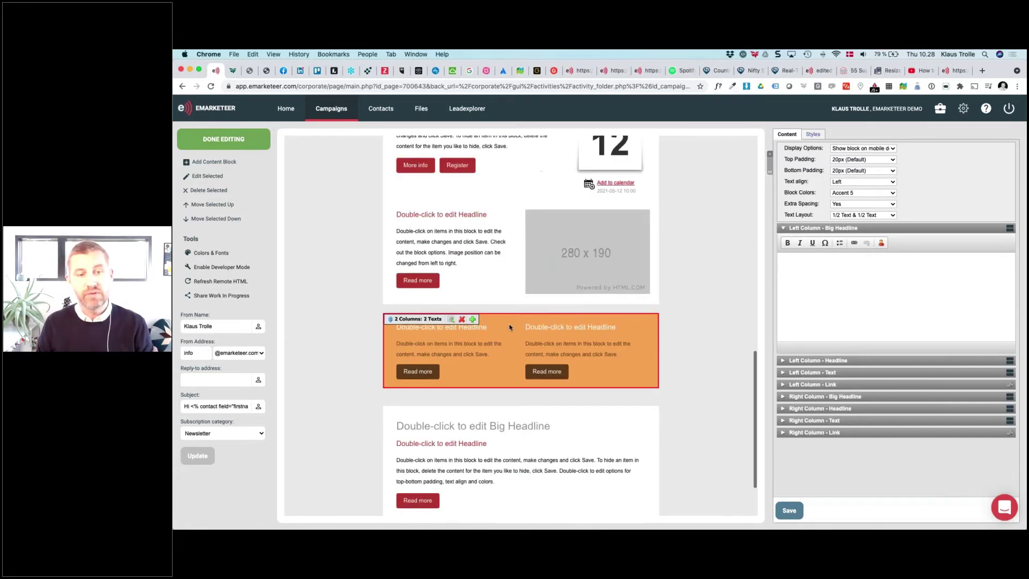
click(473, 320)
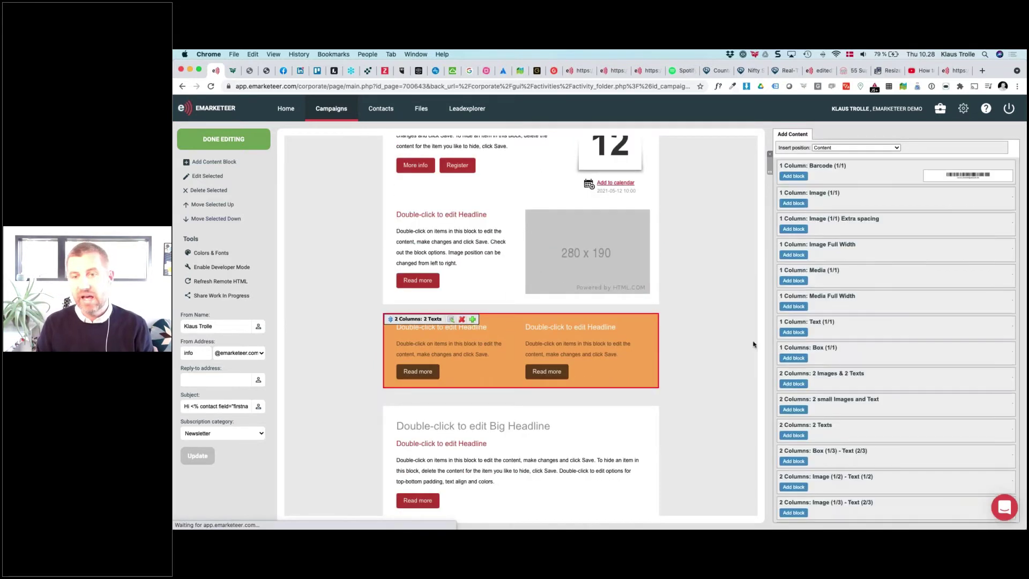
scroll(868, 367, down, 1)
scroll(868, 367, down, 3)
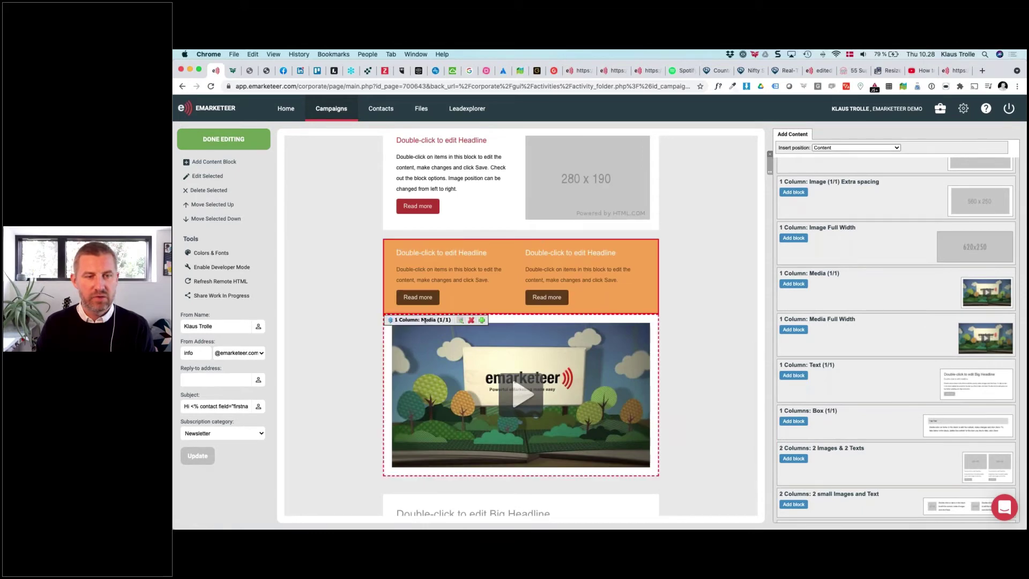
drag(393, 261, 395, 258)
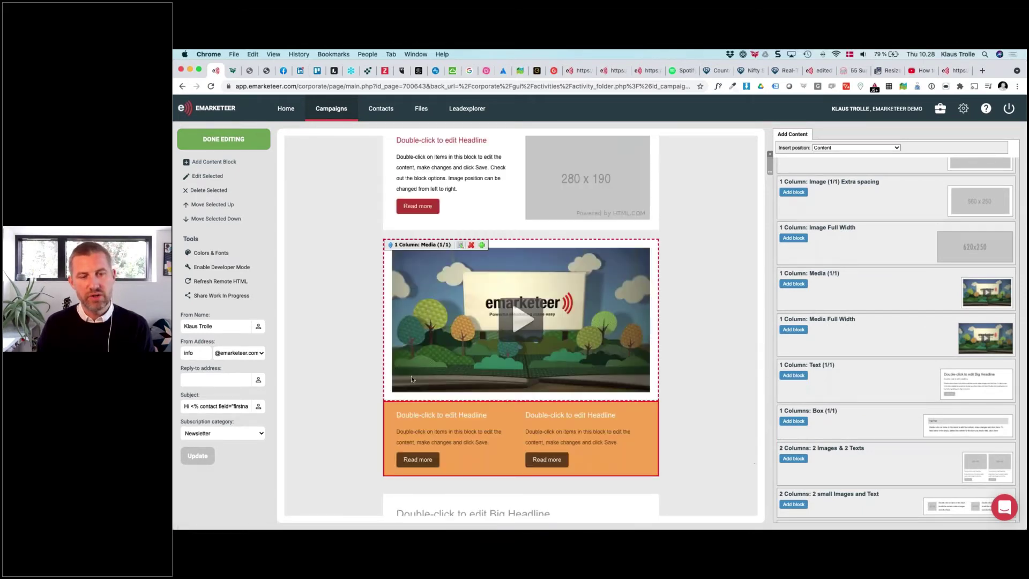
Step: Set the Vimeo media block's background to orange Accent 5 and shrink the preview to a narrow width
double_click(443, 376)
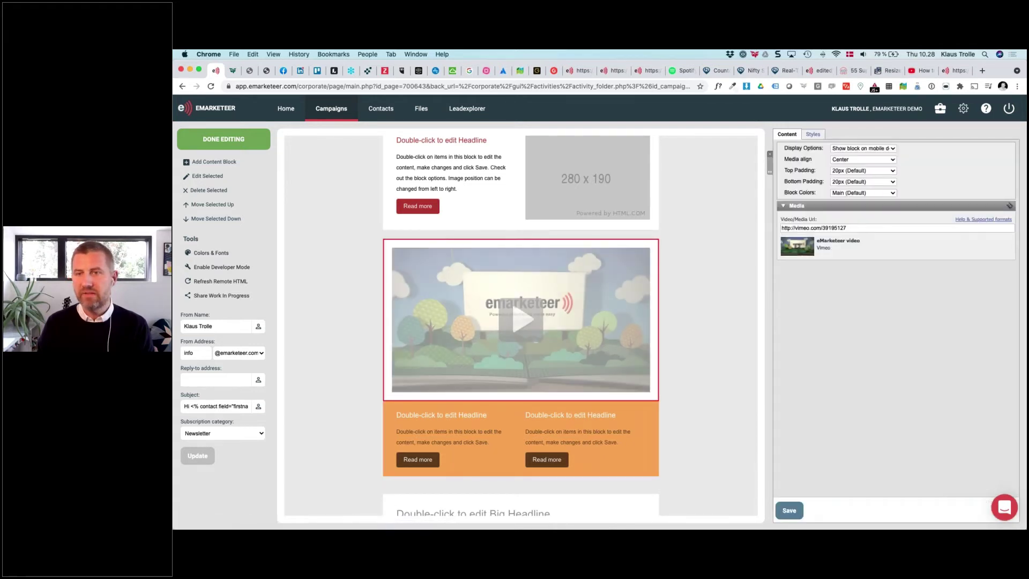
click(855, 194)
click(848, 239)
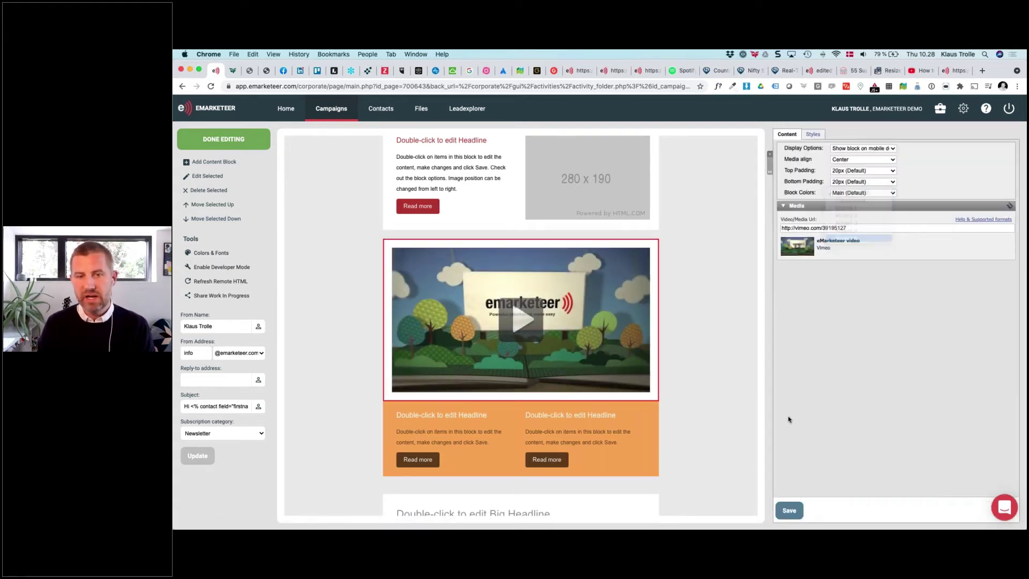
click(789, 510)
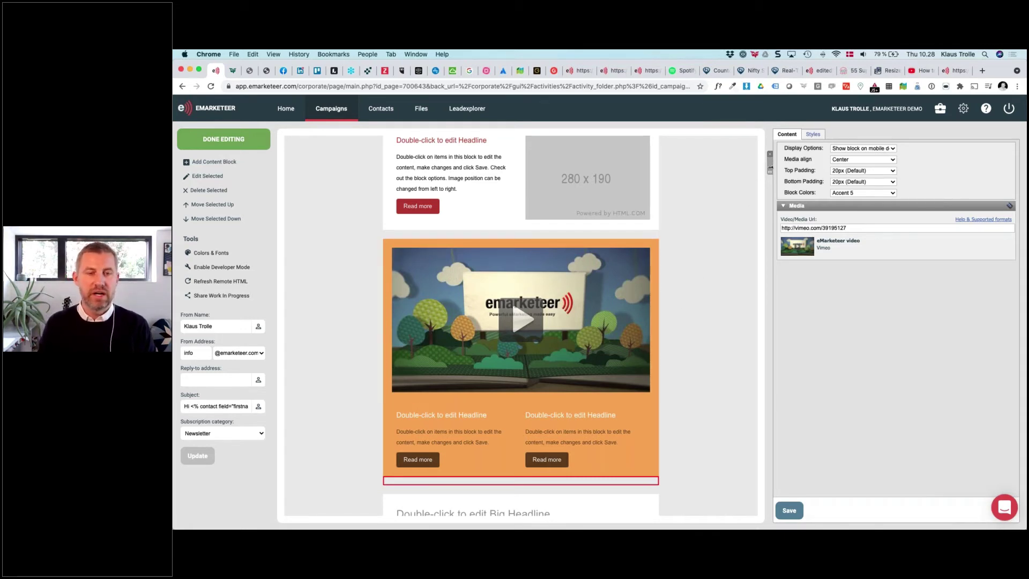
drag(769, 168, 499, 168)
Step: Review the stacked mobile layout, then restore the full-width preview at the top of the email
scroll(428, 299, down, 6)
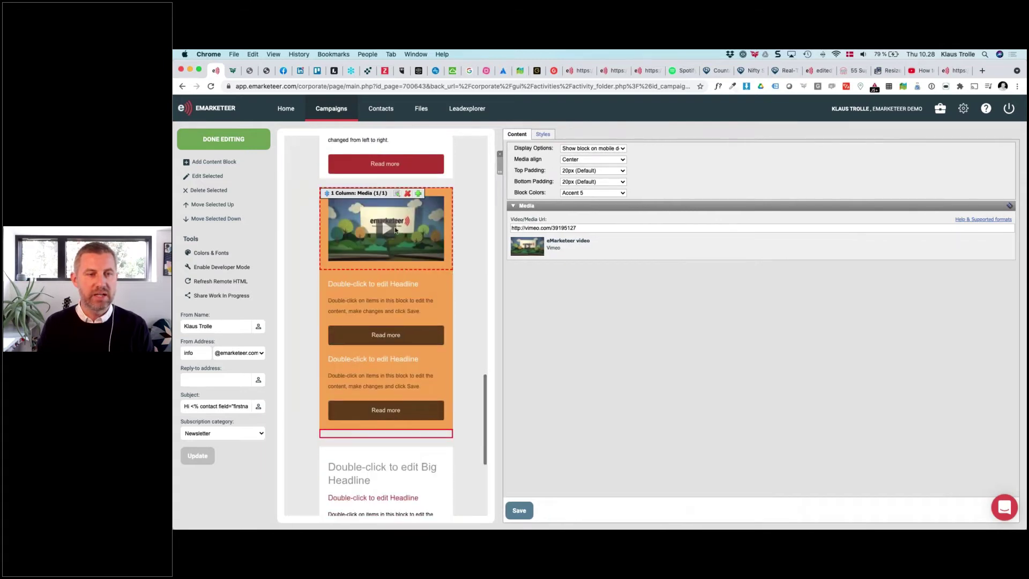
drag(500, 171, 800, 177)
scroll(772, 239, up, 8)
scroll(536, 268, up, 6)
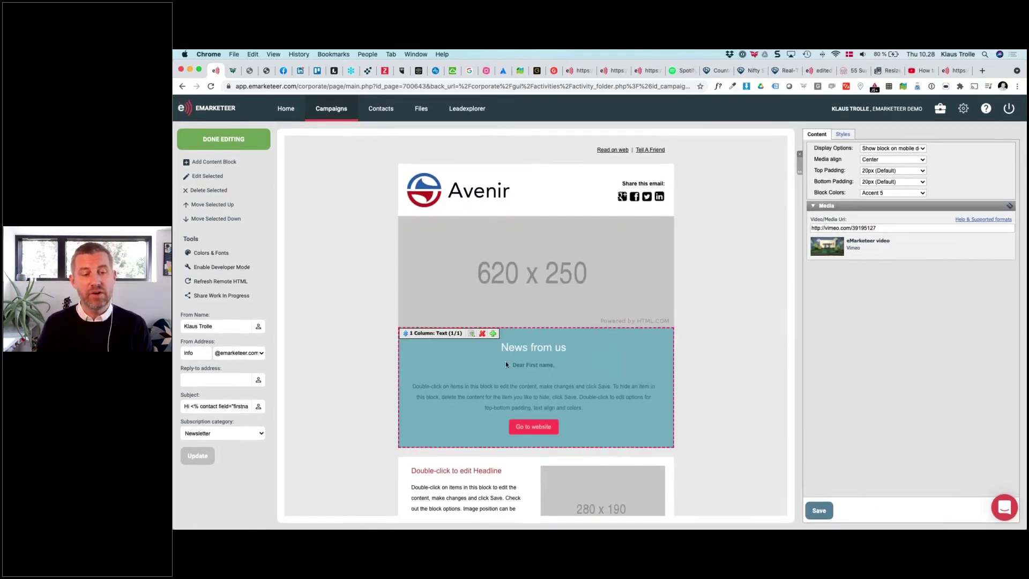
scroll(504, 375, down, 2)
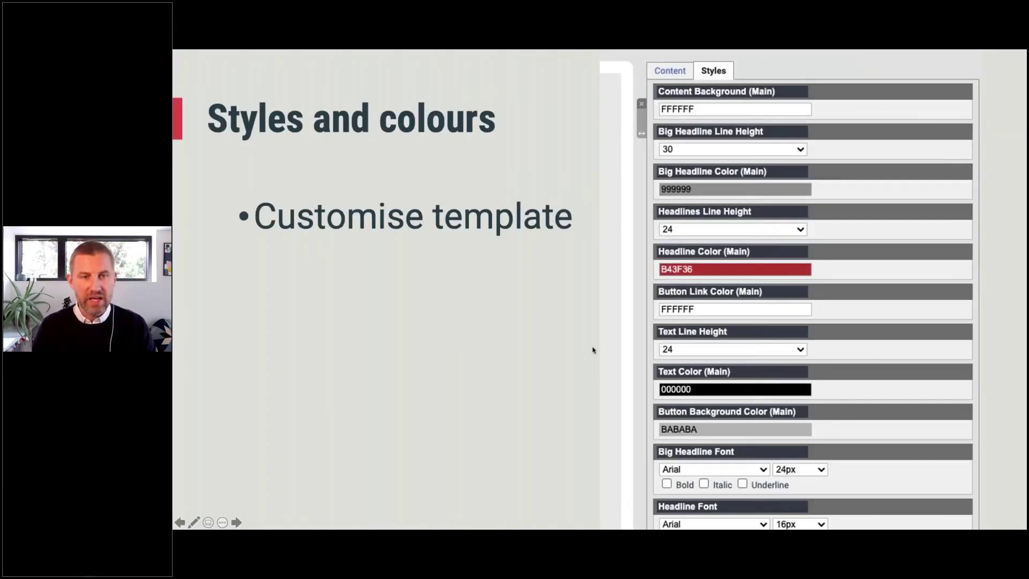
Step: Advance the slideshow to the 'Image editing' slide
key(Right)
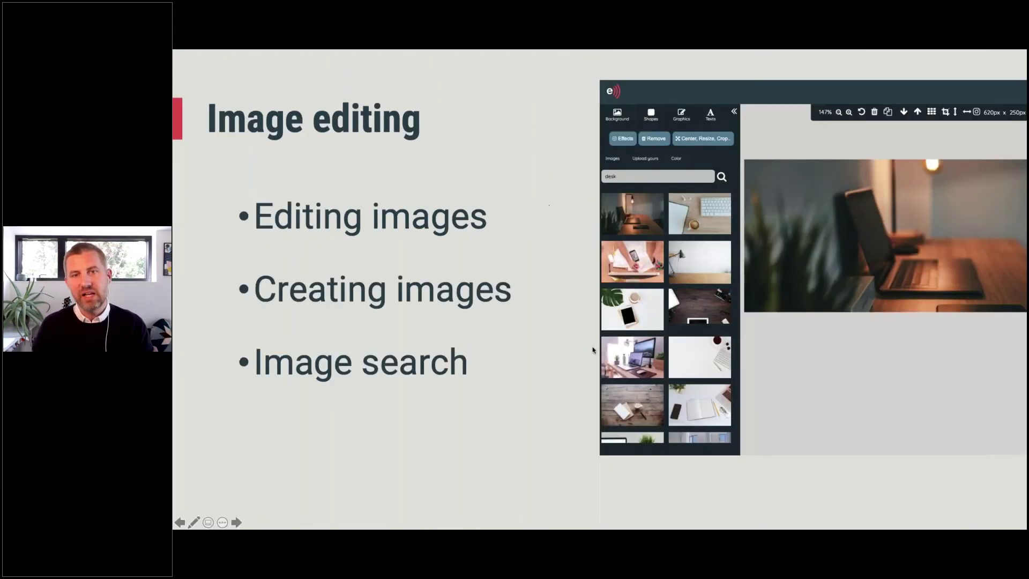
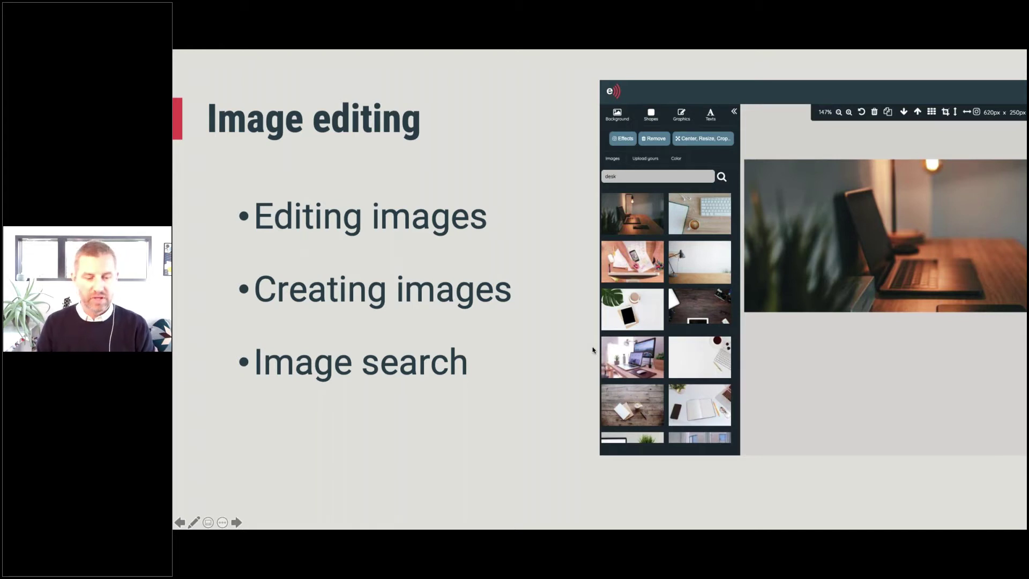
Step: Leave the Image editing slide and return to the eMarketeer newsletter editor in Chrome
key(super+Tab)
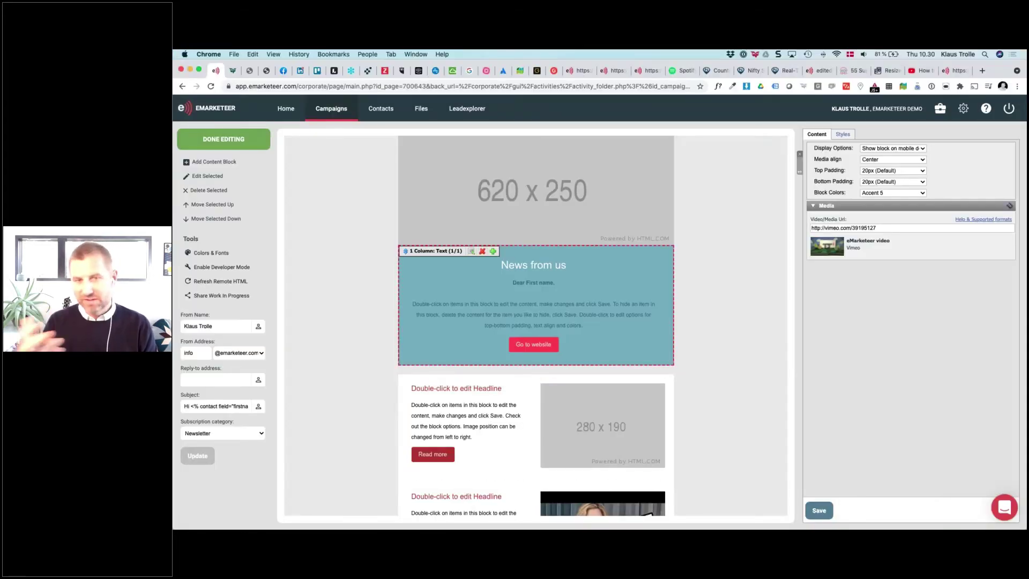
Step: Select the 620 x 250 placeholder hero image and open Choose Image to browse the library
scroll(630, 316, up, 3)
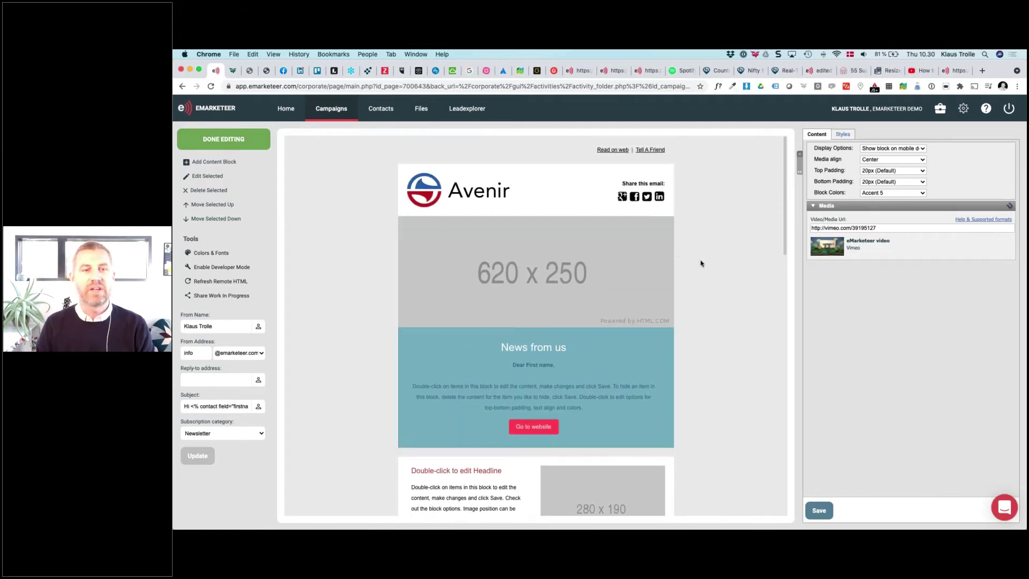
click(513, 281)
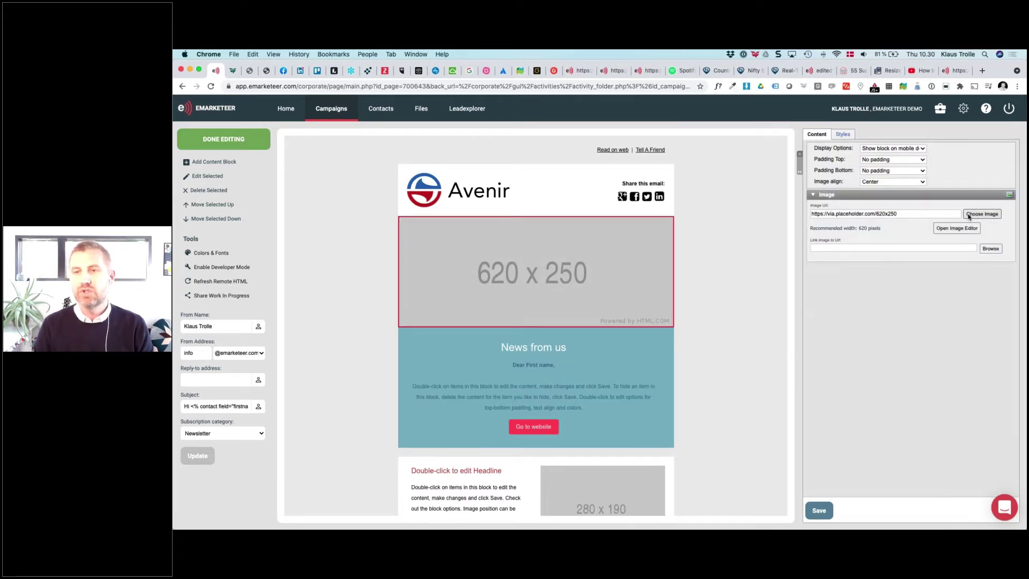
scroll(968, 214, up, 5)
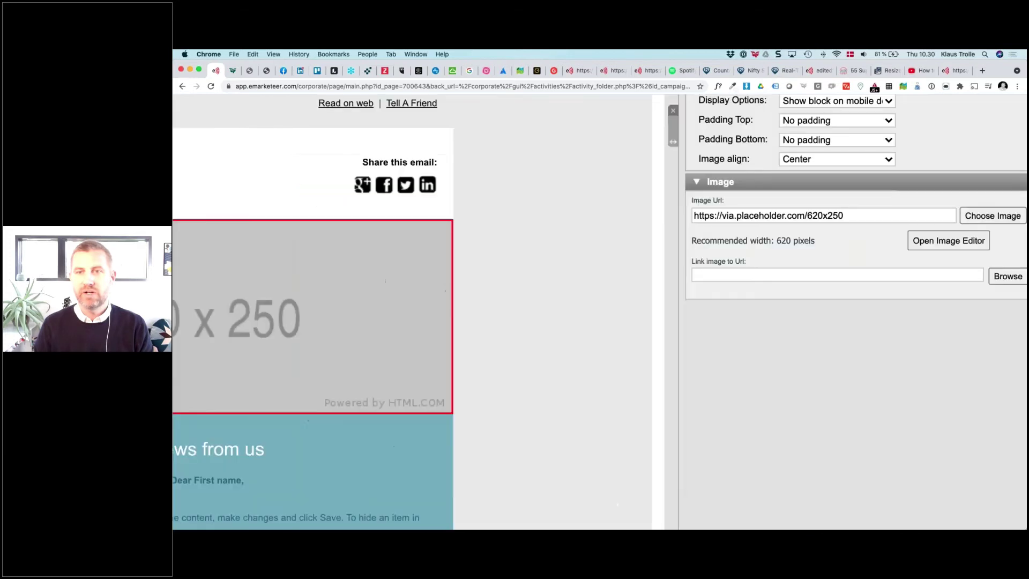
scroll(969, 214, right, 1)
scroll(969, 215, up, 2)
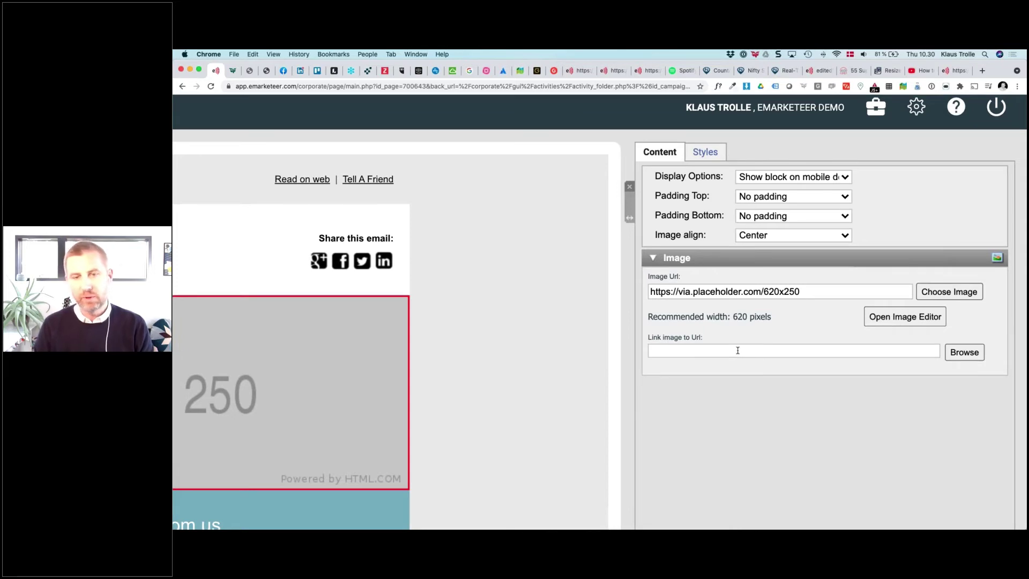
scroll(737, 351, down, 7)
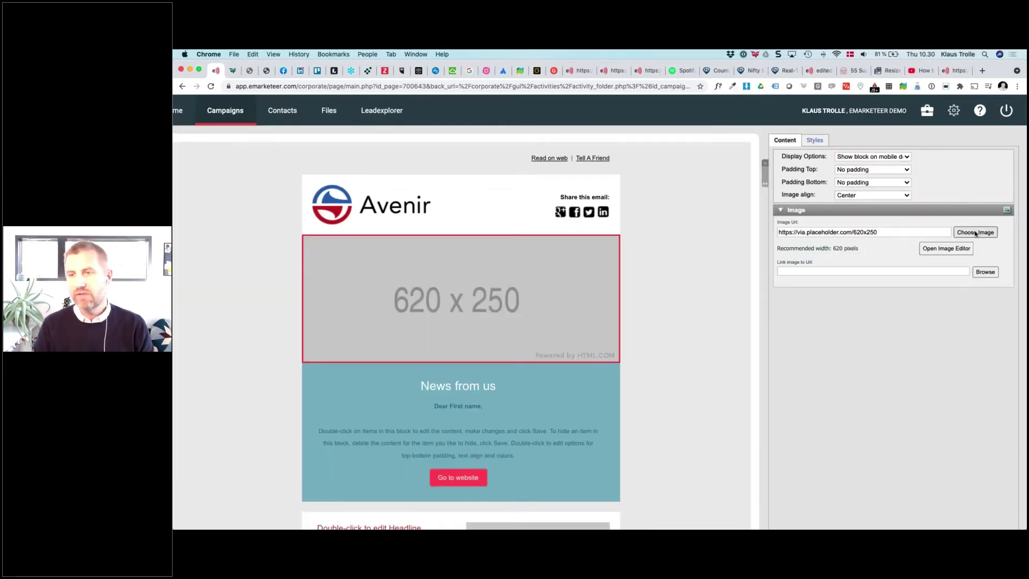
click(975, 232)
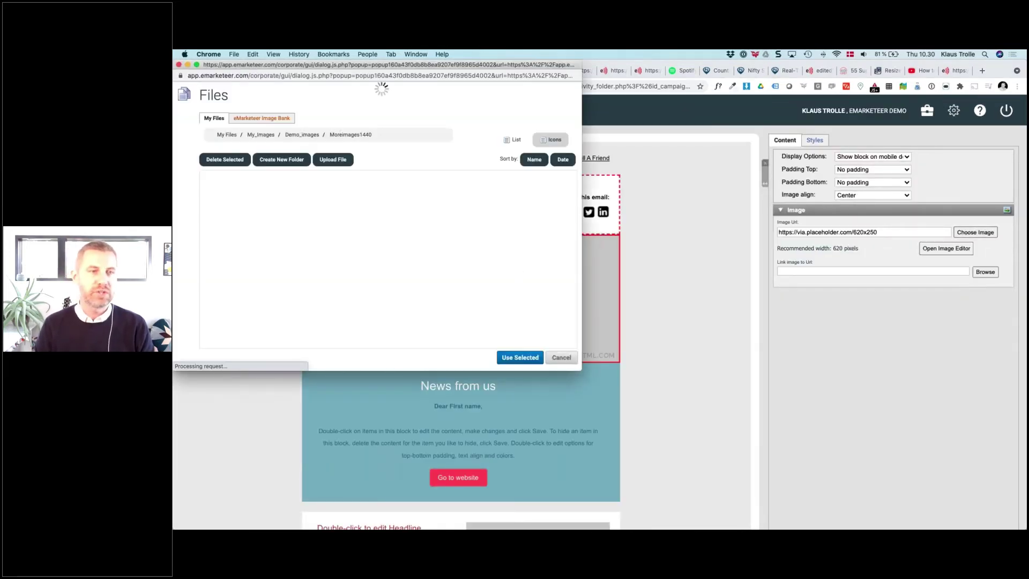
Step: Insert the spring_utrecht sunlit street photo into the hero image block
scroll(464, 306, down, 3)
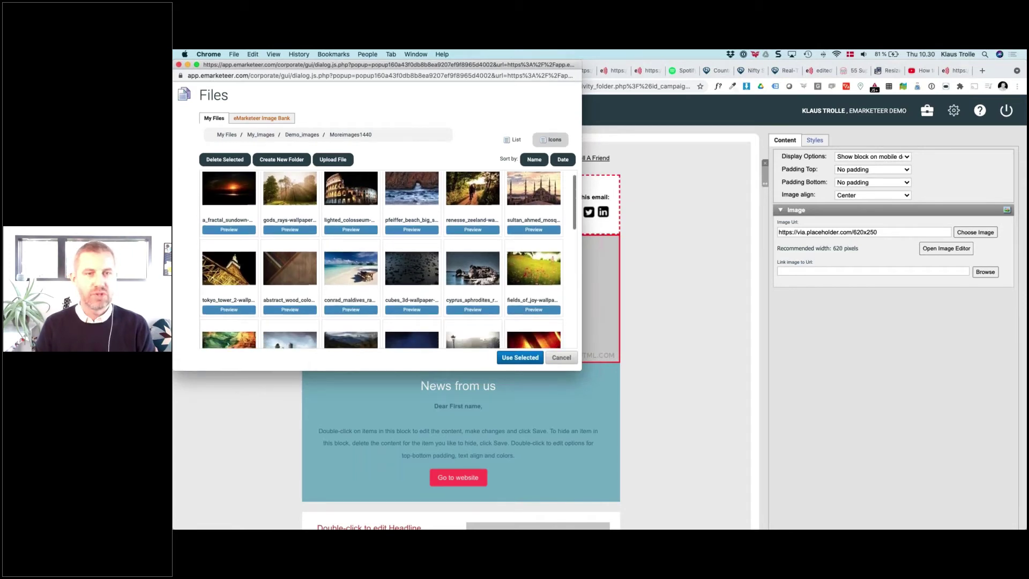
scroll(351, 312, down, 8)
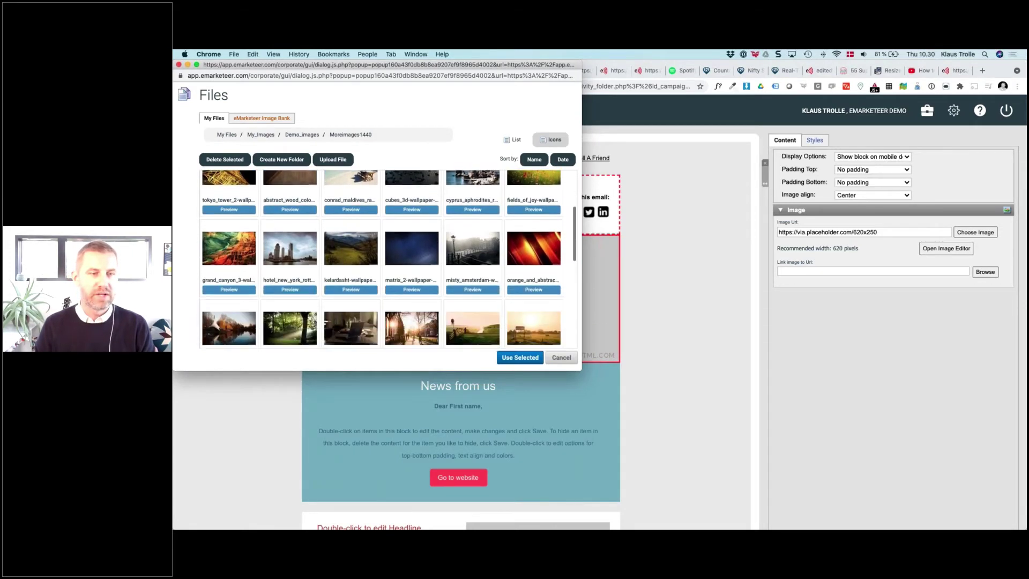
click(416, 277)
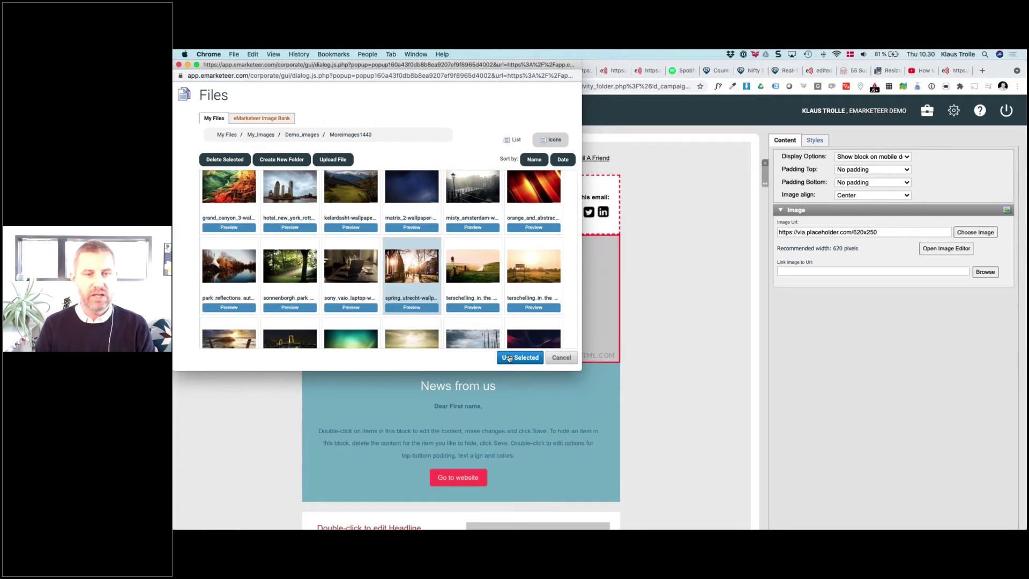
click(510, 358)
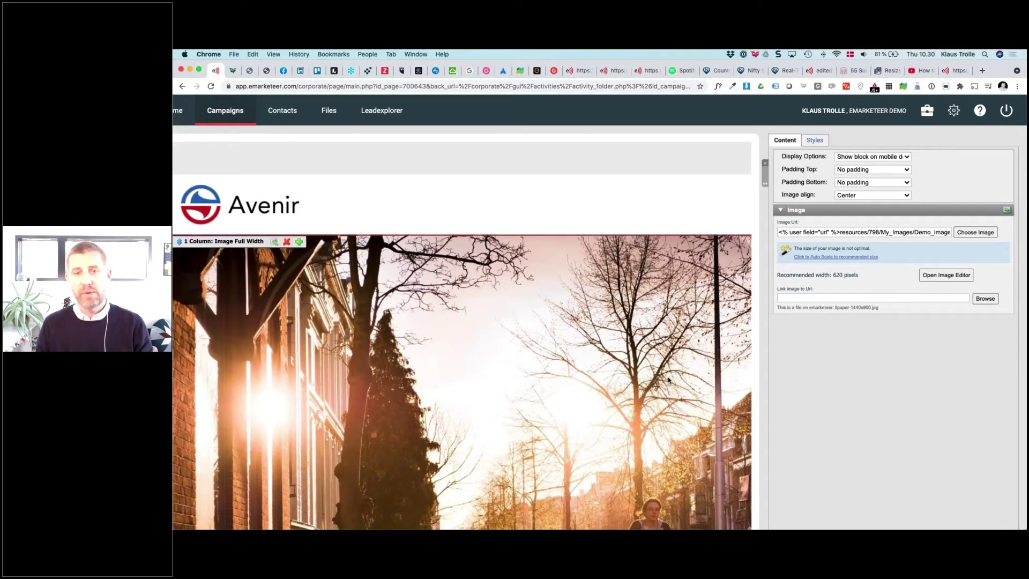
Step: Auto-scale the street photo to the recommended 620-pixel width
scroll(668, 380, down, 3)
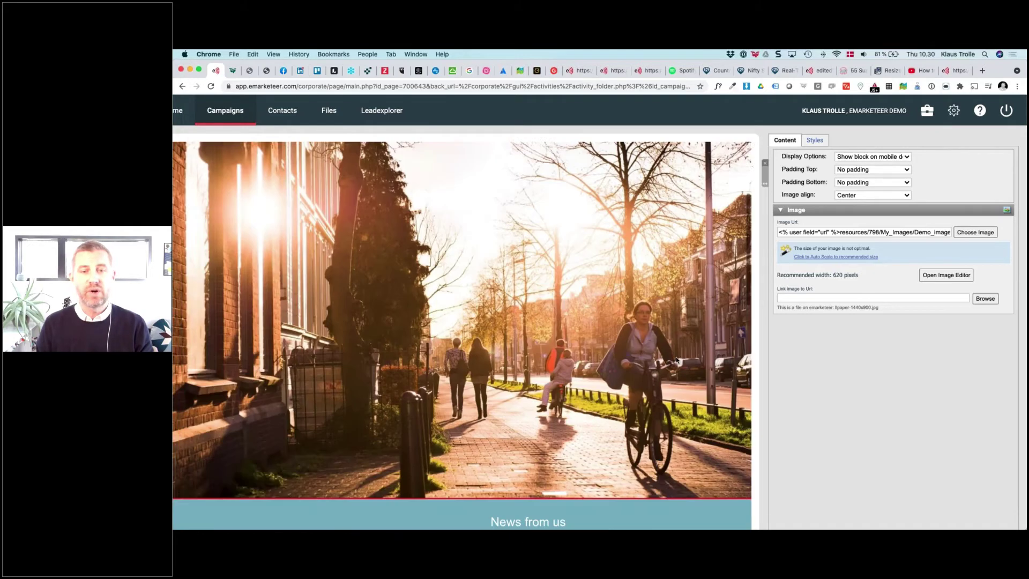
scroll(676, 358, up, 5)
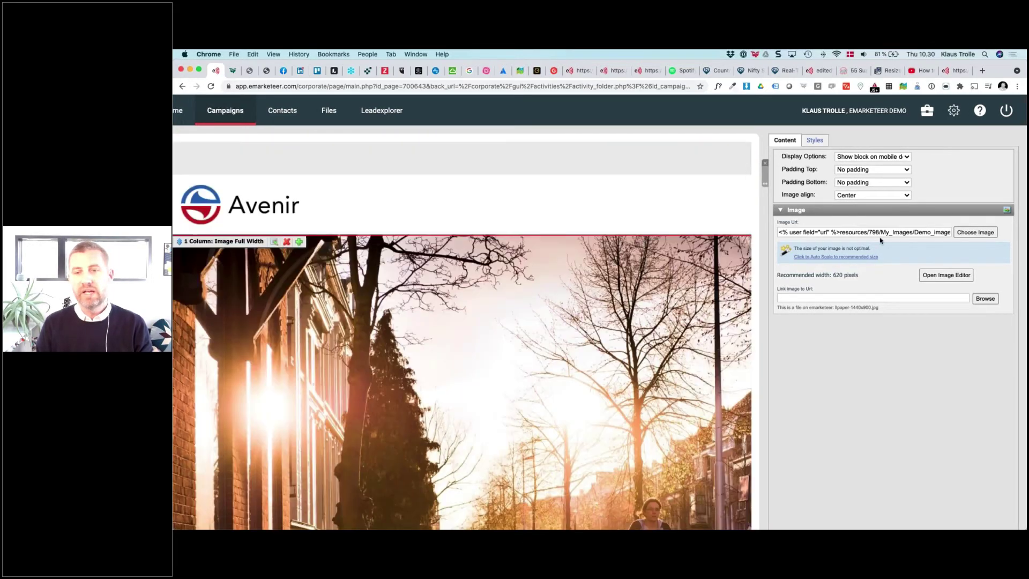
scroll(866, 258, up, 5)
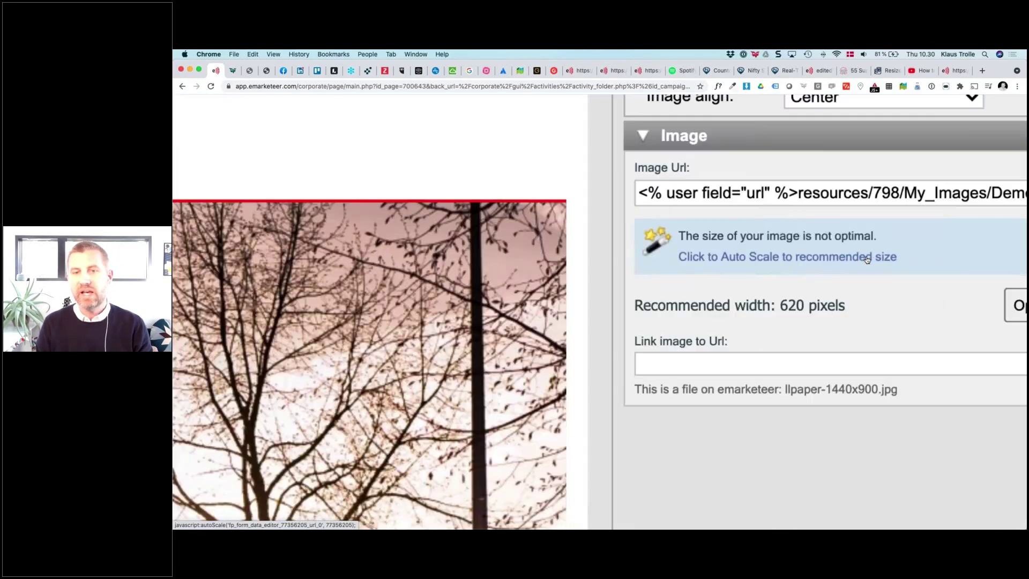
click(793, 259)
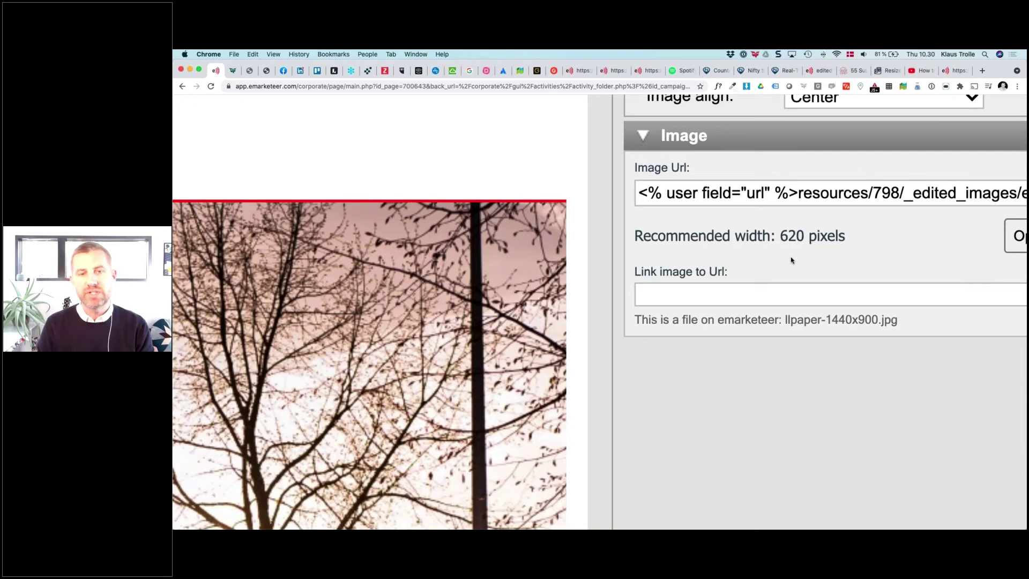
scroll(792, 260, down, 5)
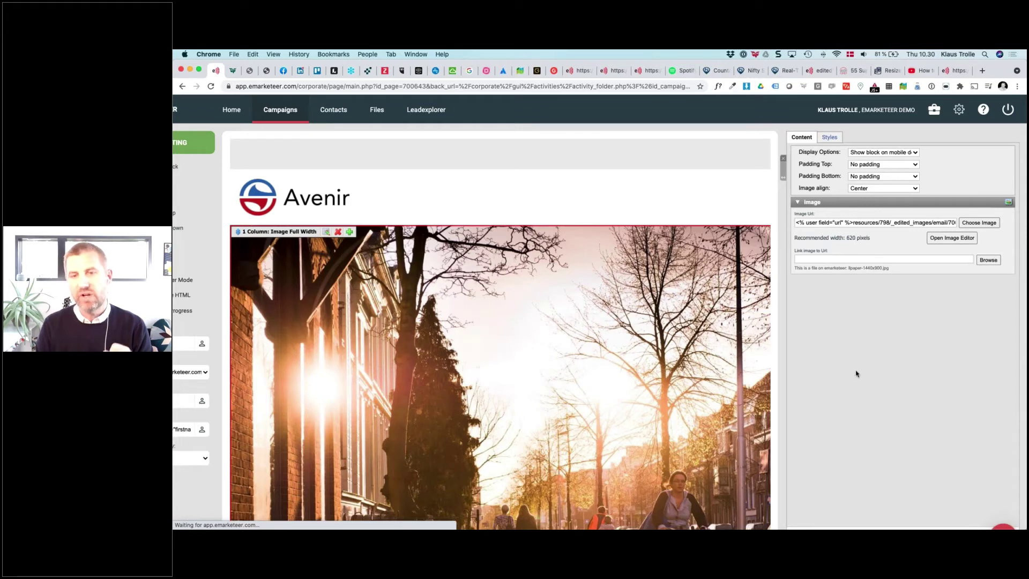
scroll(855, 373, down, 1)
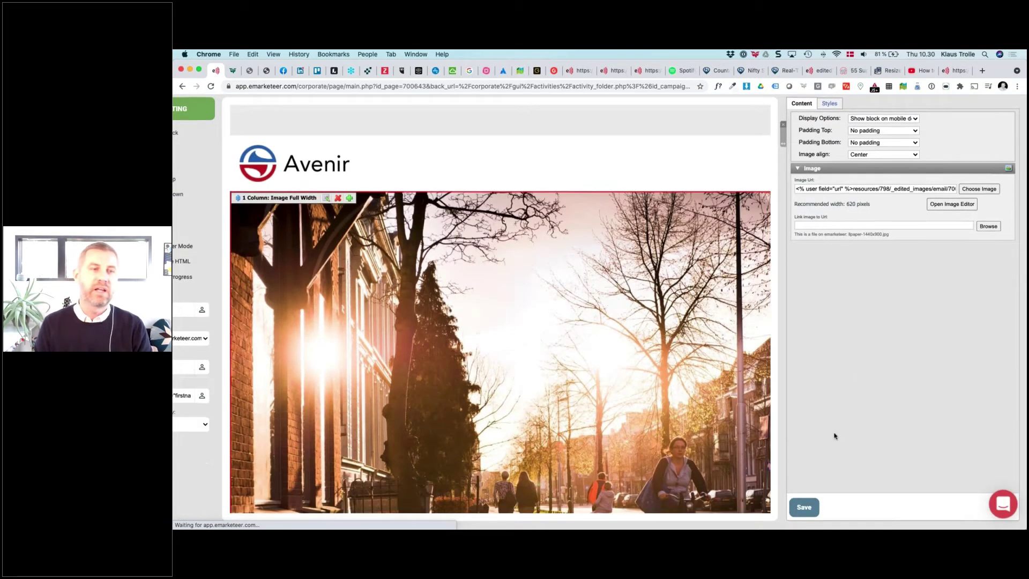
Step: Pick the spring_utrecht street photo again from the Files library and place it in the hero block
click(979, 194)
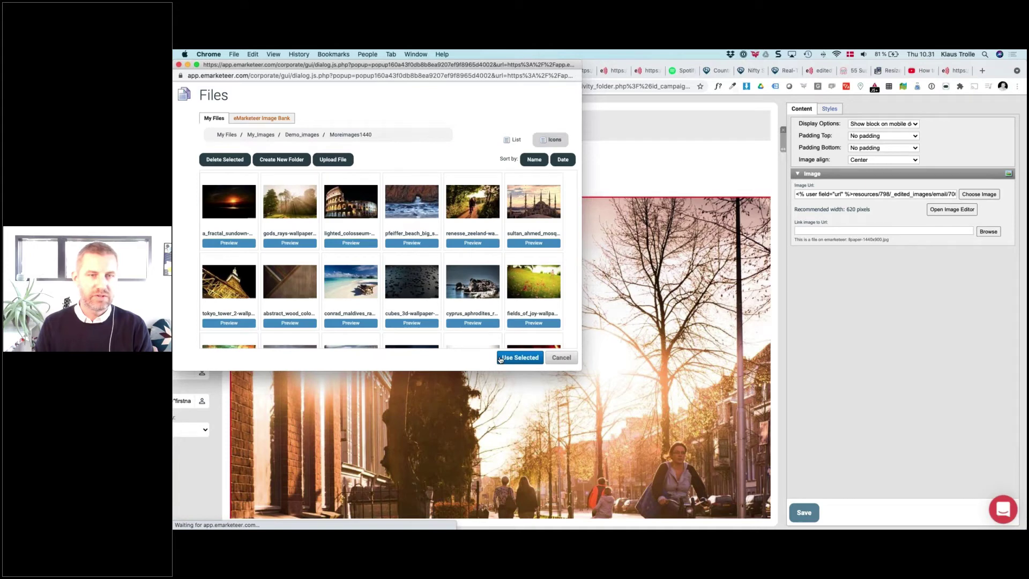
scroll(399, 274, down, 5)
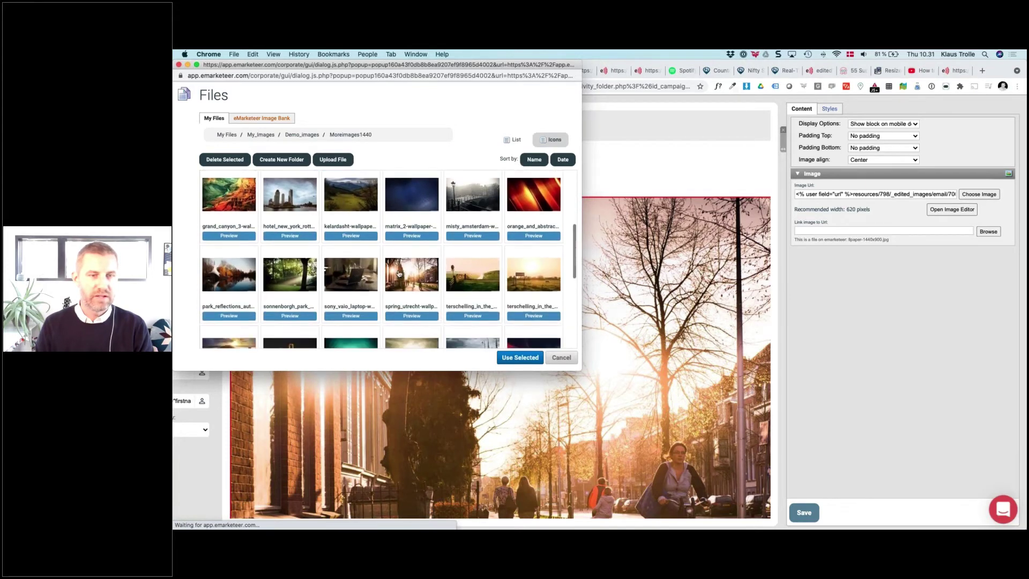
click(399, 274)
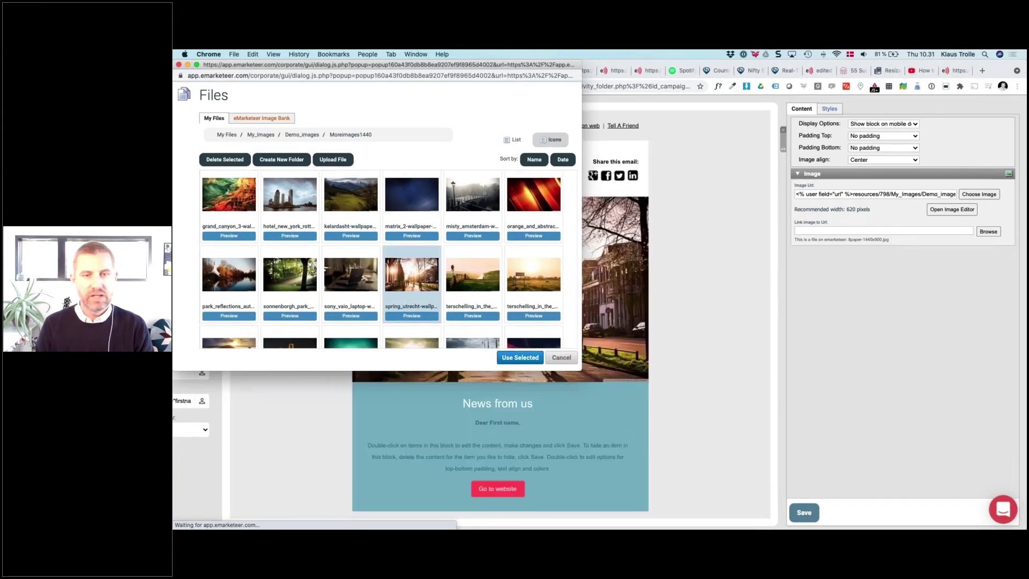
click(520, 357)
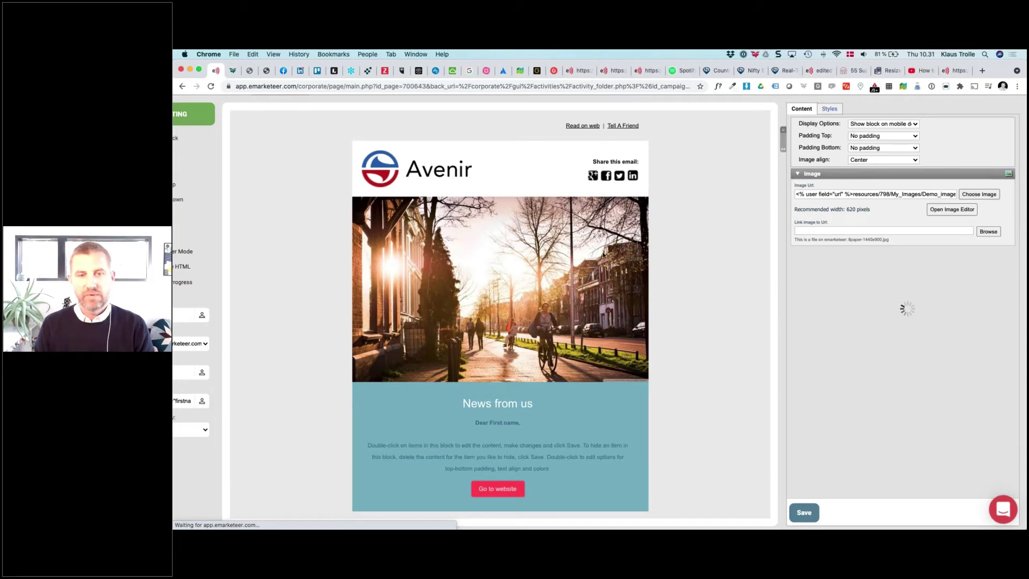
scroll(558, 278, down, 2)
scroll(556, 280, down, 1)
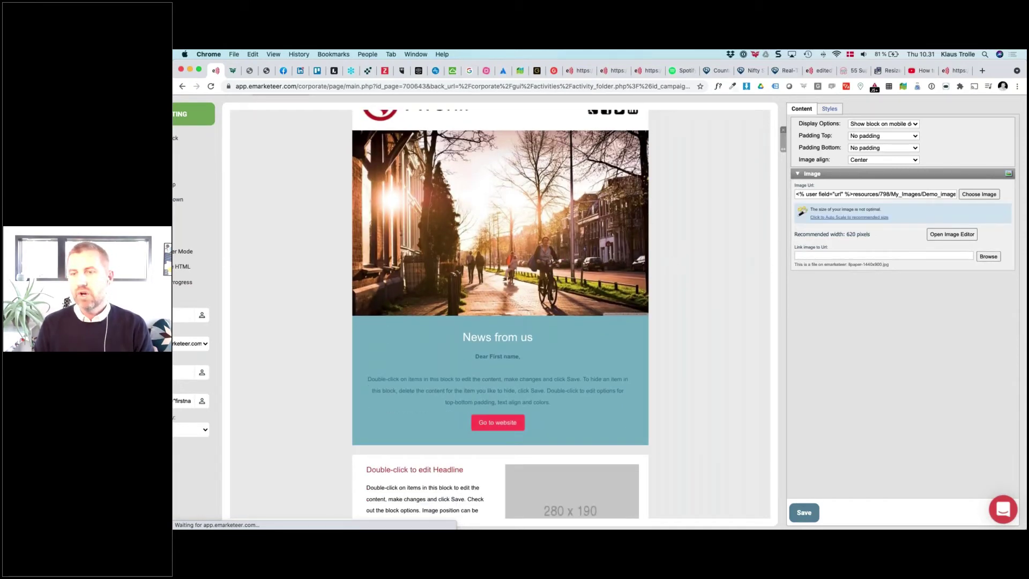
Step: Crop the street photo to 620 px wide, framing the walkers and cyclist at 620 x 356
click(949, 237)
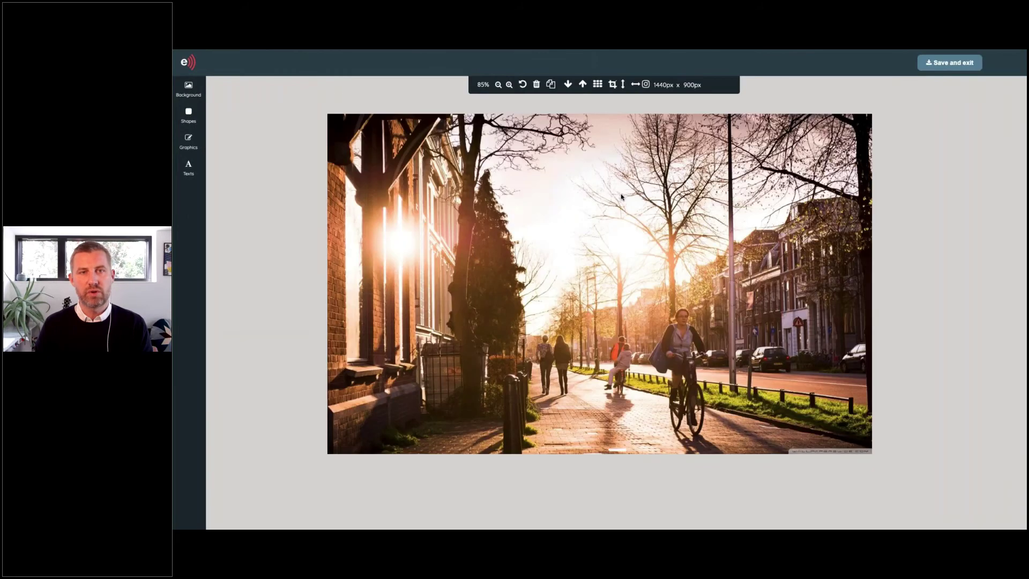
click(613, 85)
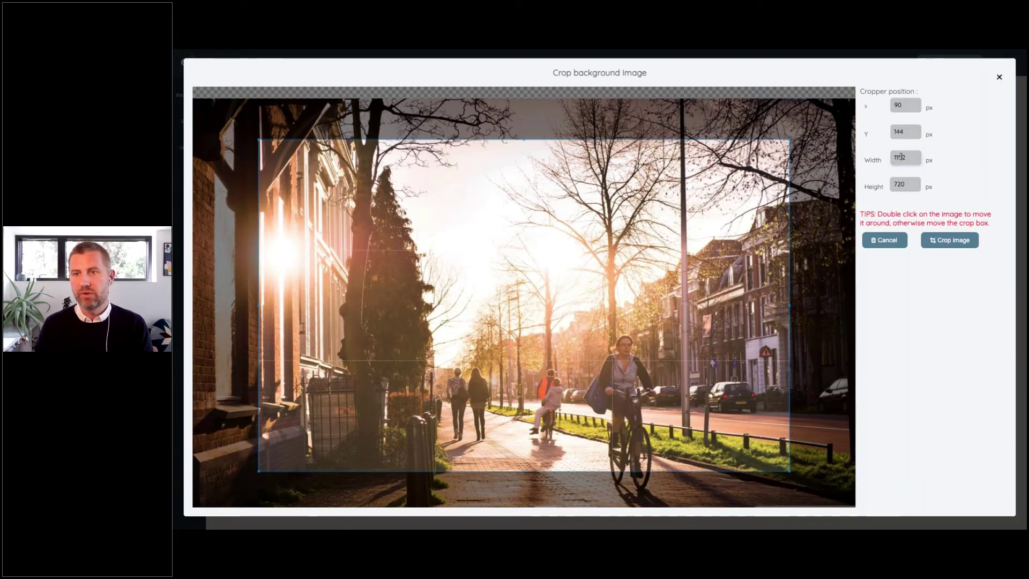
double_click(900, 157)
text(62)
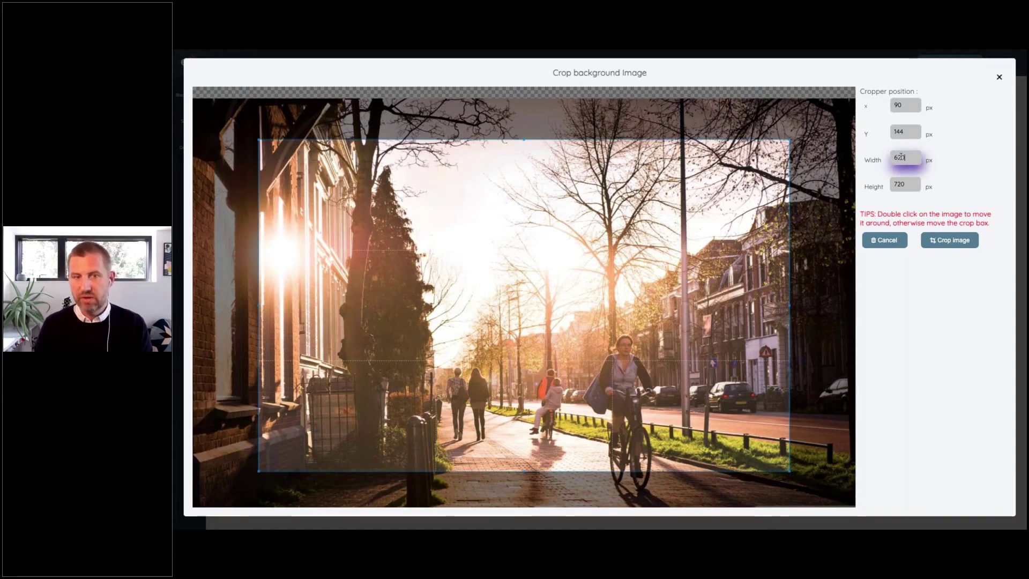
text(0)
key(Tab)
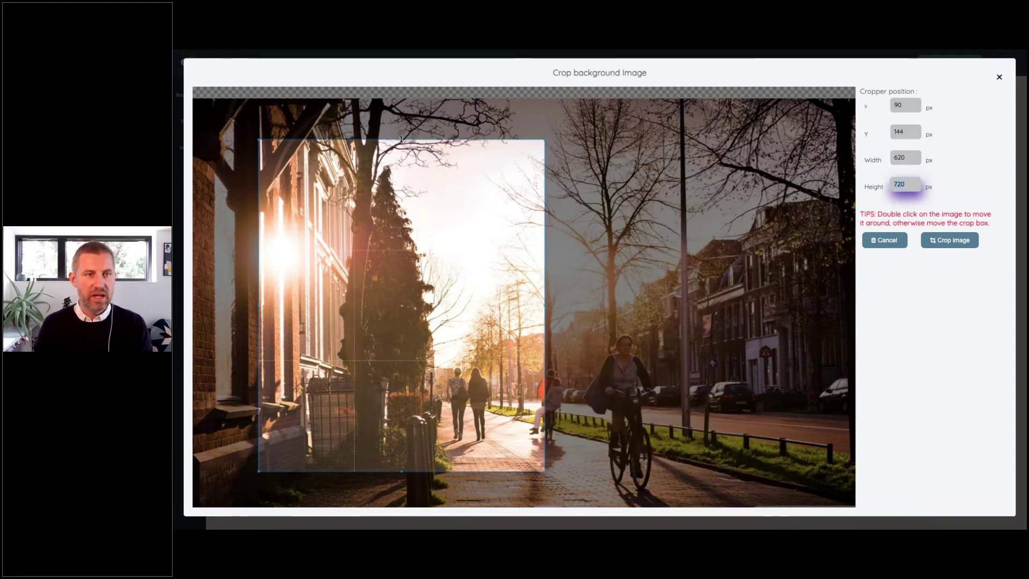
drag(401, 140, 515, 360)
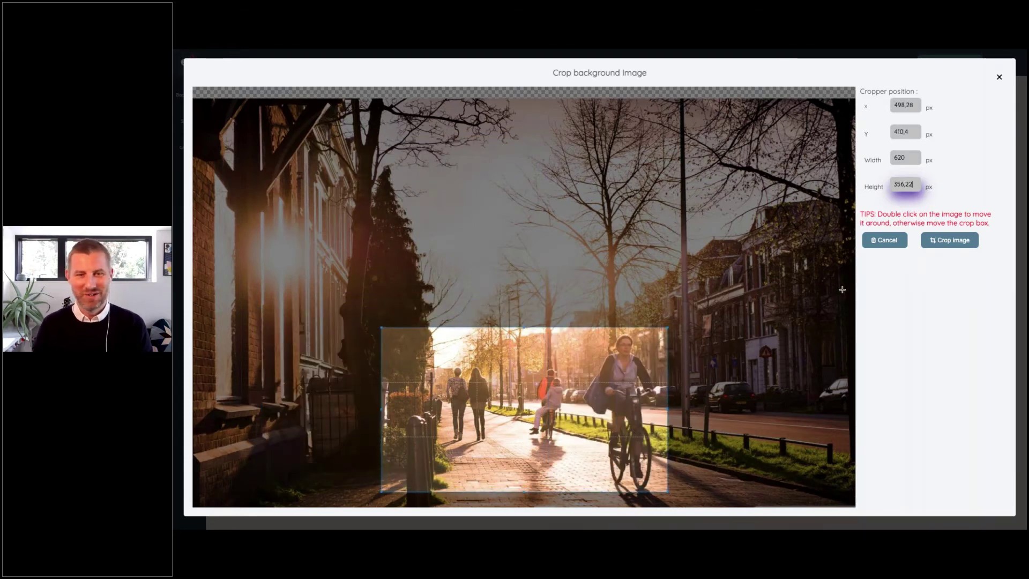
click(953, 241)
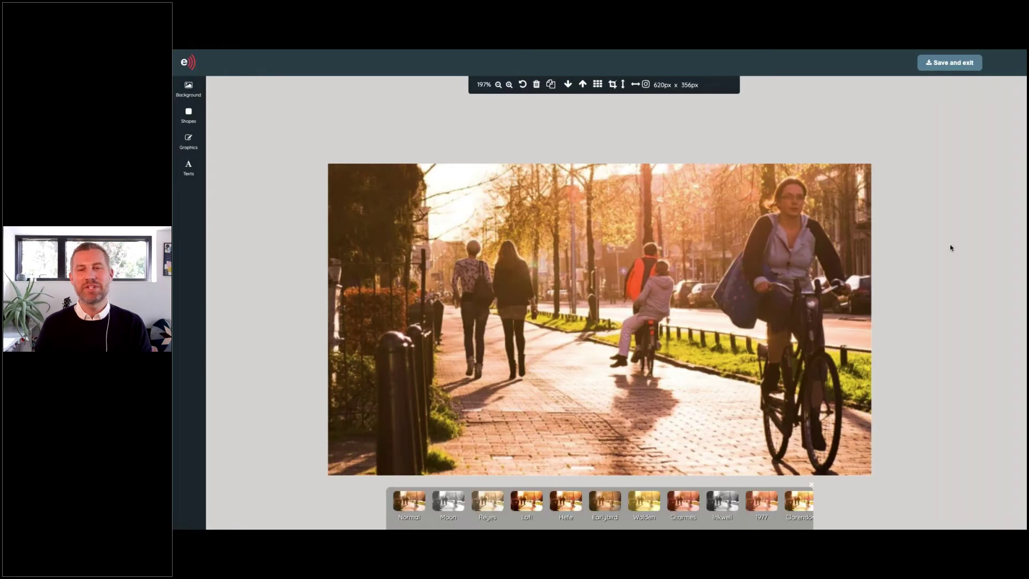
Step: Save the cropped photo and check it filling the hero block below the Avenir logo
click(943, 63)
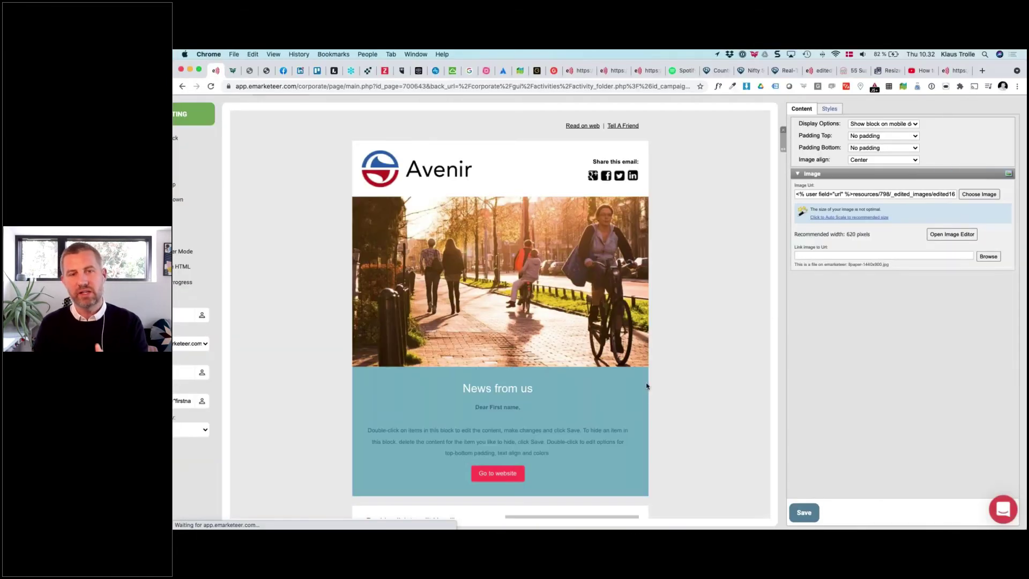
scroll(648, 387, down, 2)
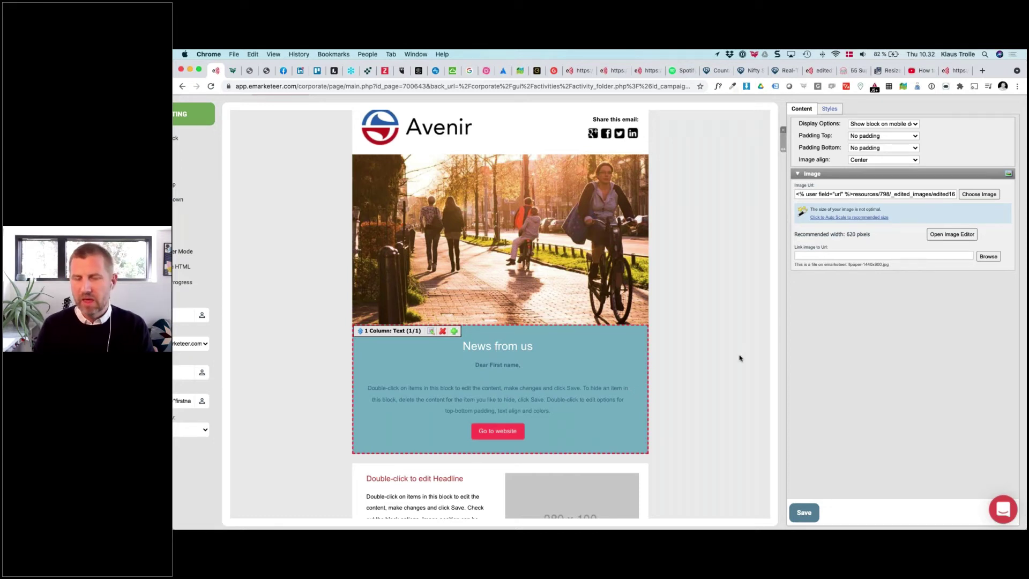
scroll(609, 287, up, 1)
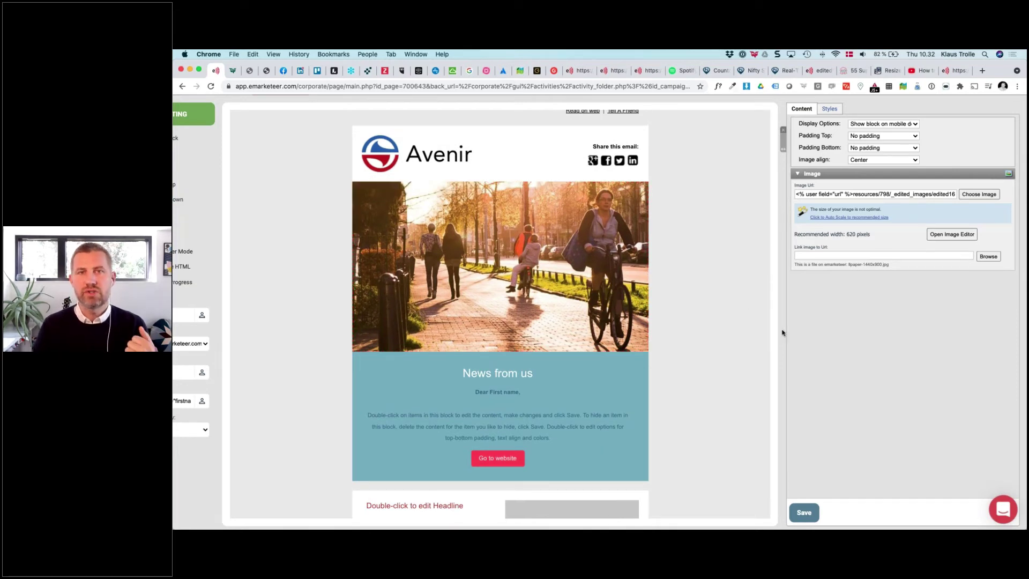
scroll(713, 338, up, 1)
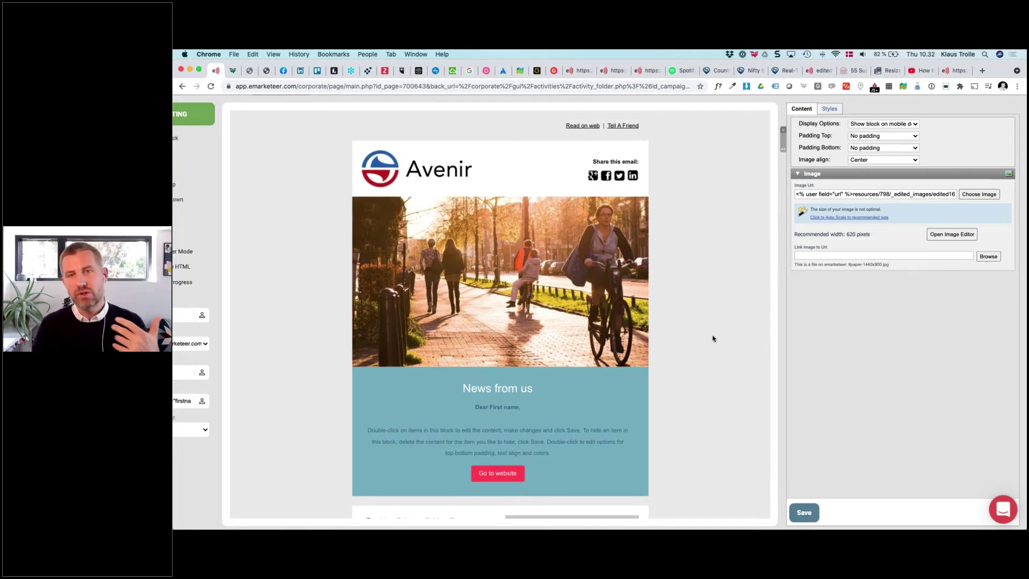
scroll(713, 341, down, 2)
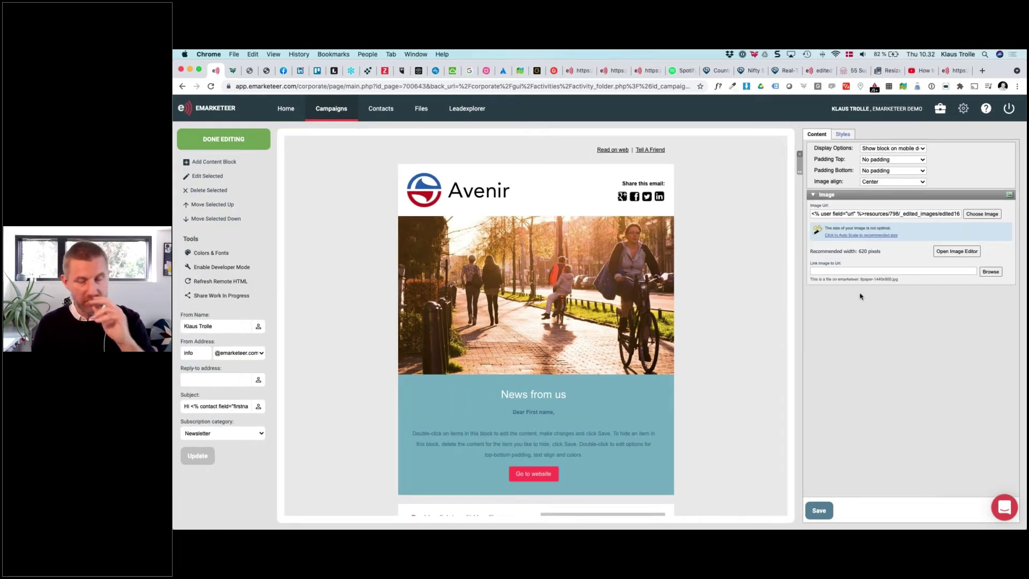
Step: Reopen the hero photo in the image editor and enlarge the editor window
click(954, 252)
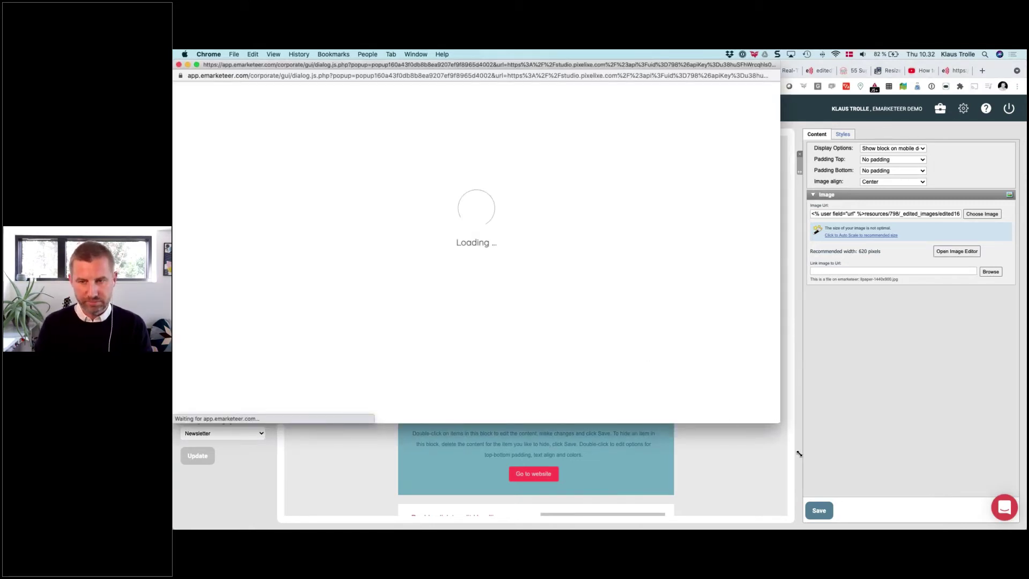
drag(778, 424, 938, 476)
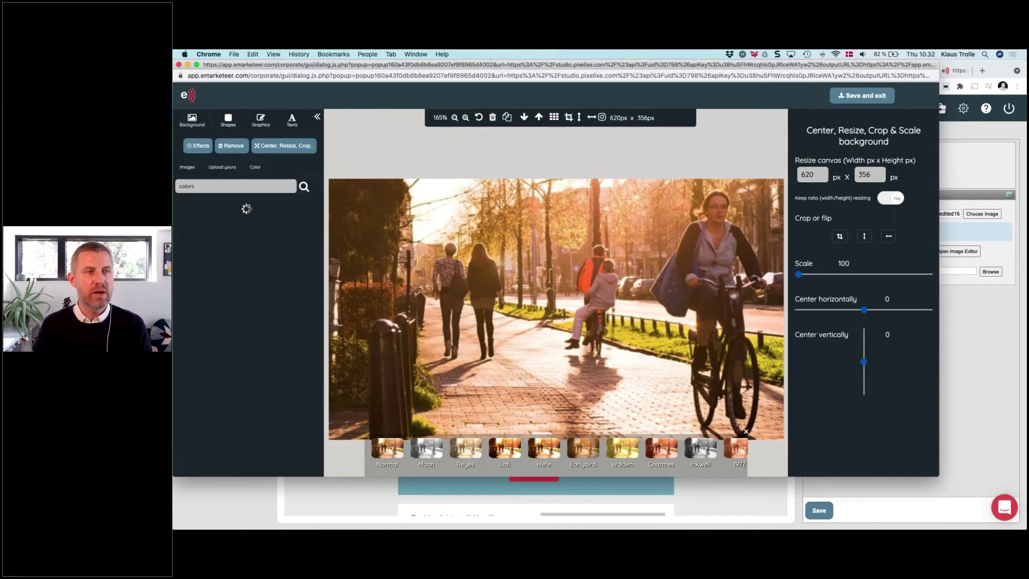
Step: Search the stock backgrounds for 'desk' and use the laptop-on-desk photo as the background
double_click(200, 184)
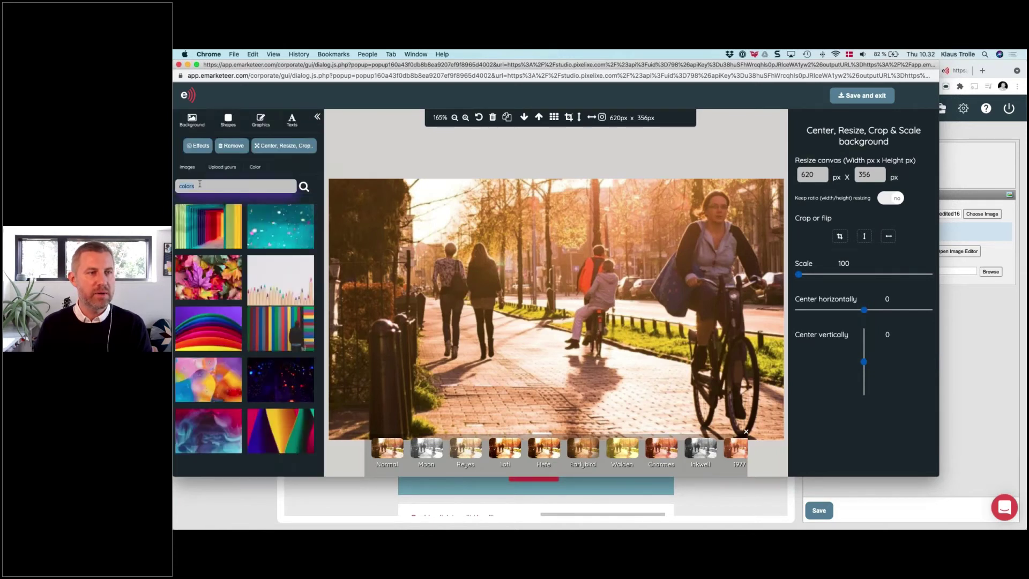
text(desk)
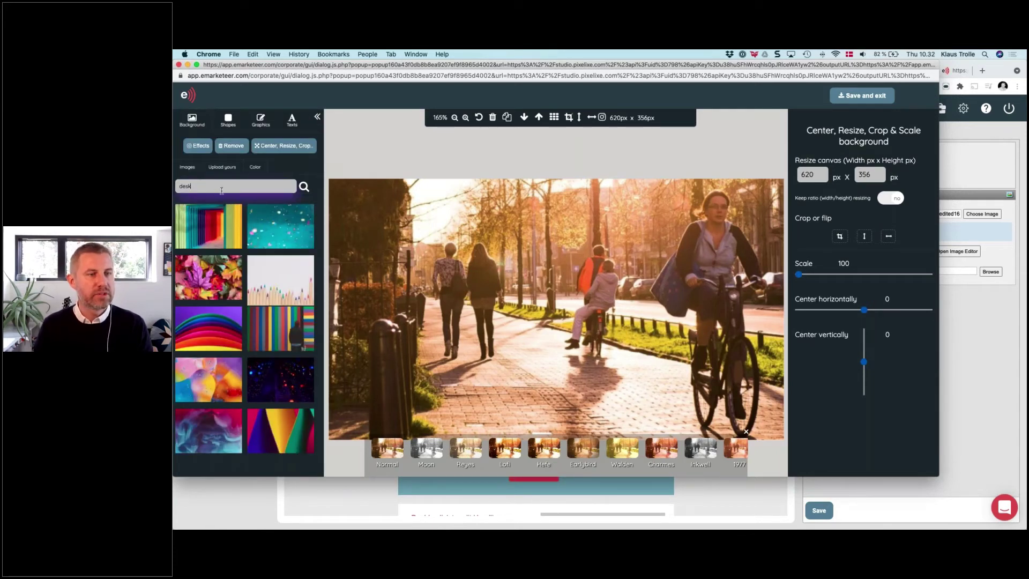
key(Return)
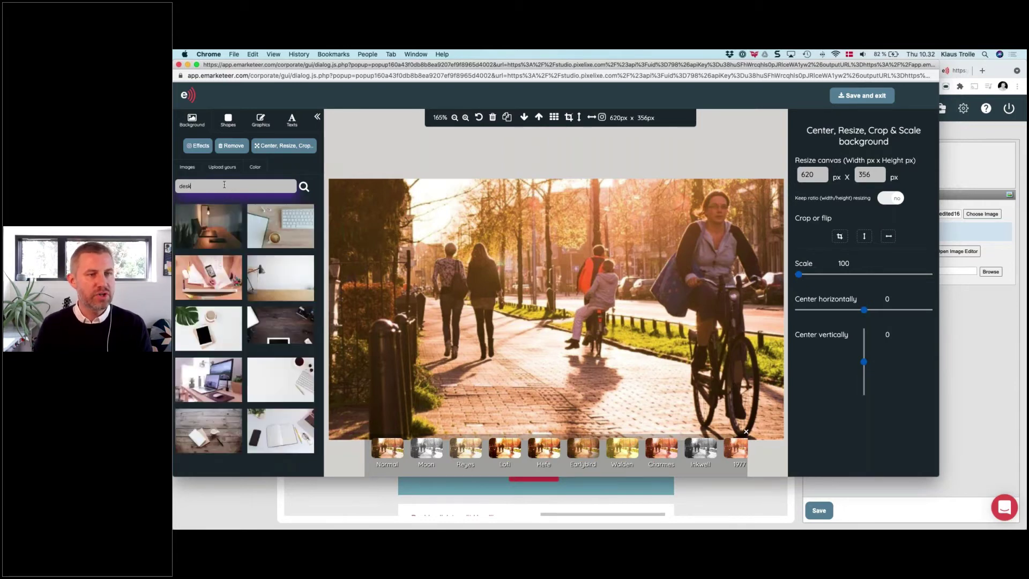
scroll(218, 313, down, 5)
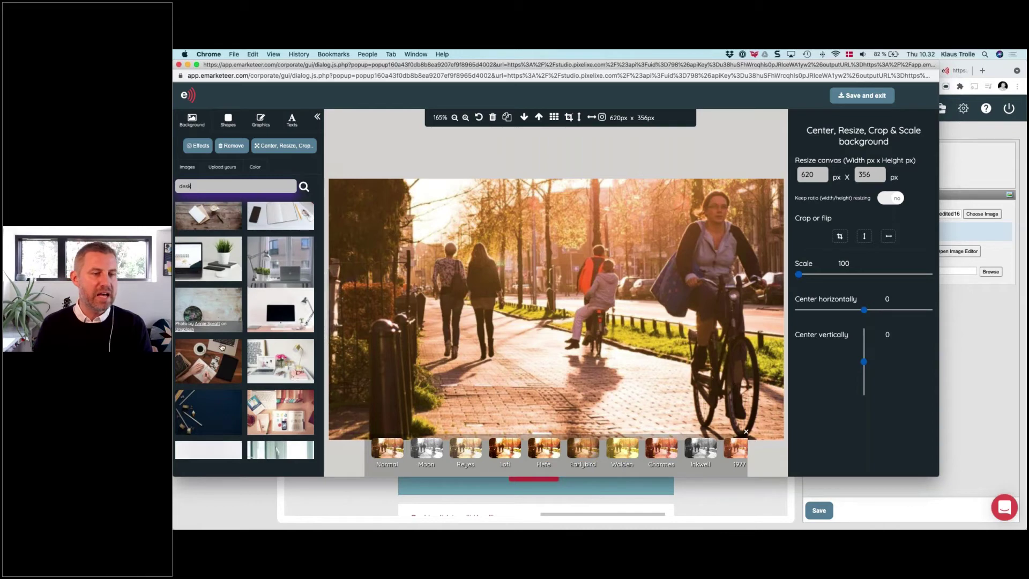
scroll(222, 347, down, 4)
scroll(222, 348, down, 5)
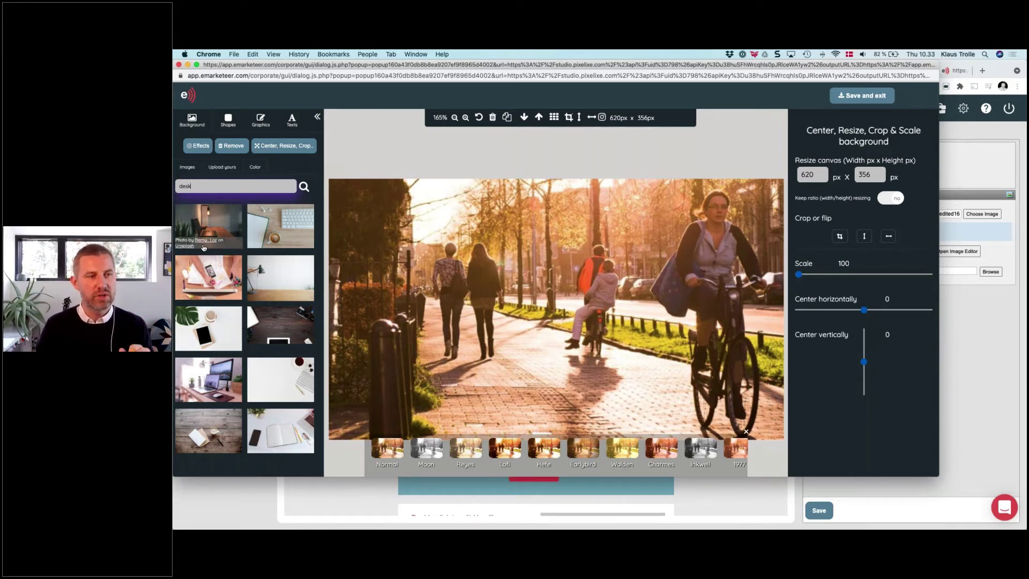
click(209, 225)
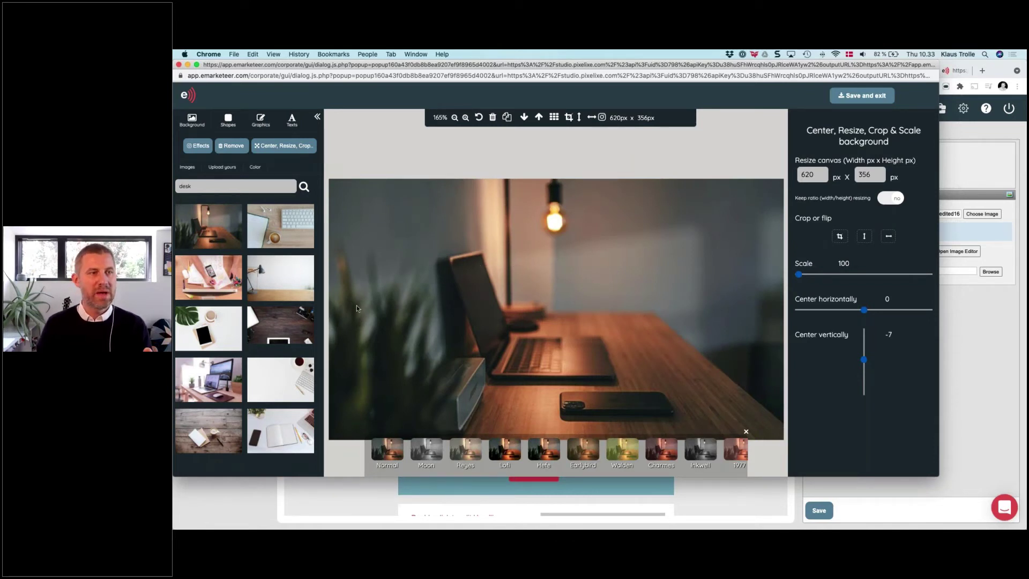
Step: Search stock images for 'winner', glance at Upload yours and Color options, then show the Shapes library
click(234, 184)
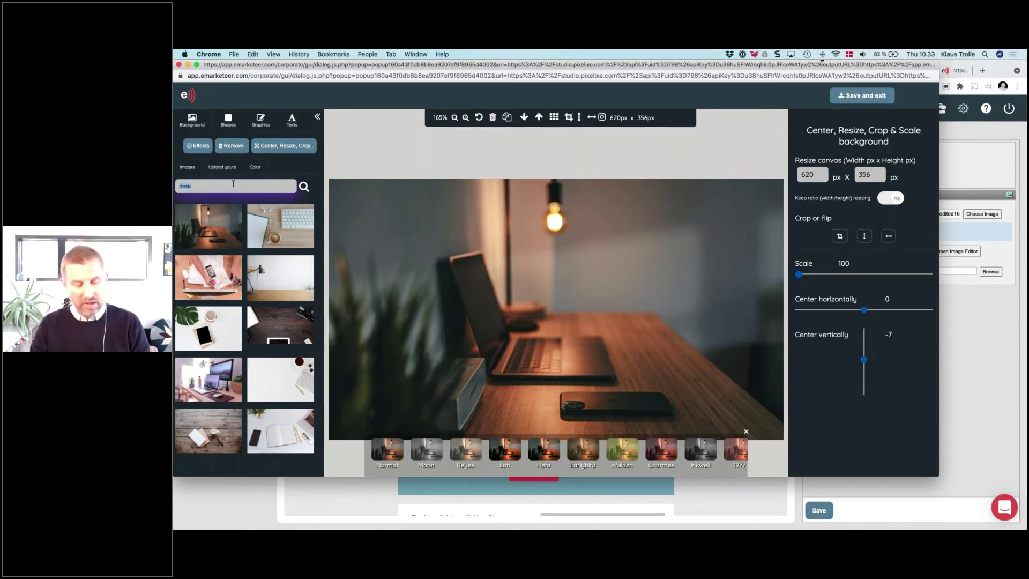
text(winner)
key(Return)
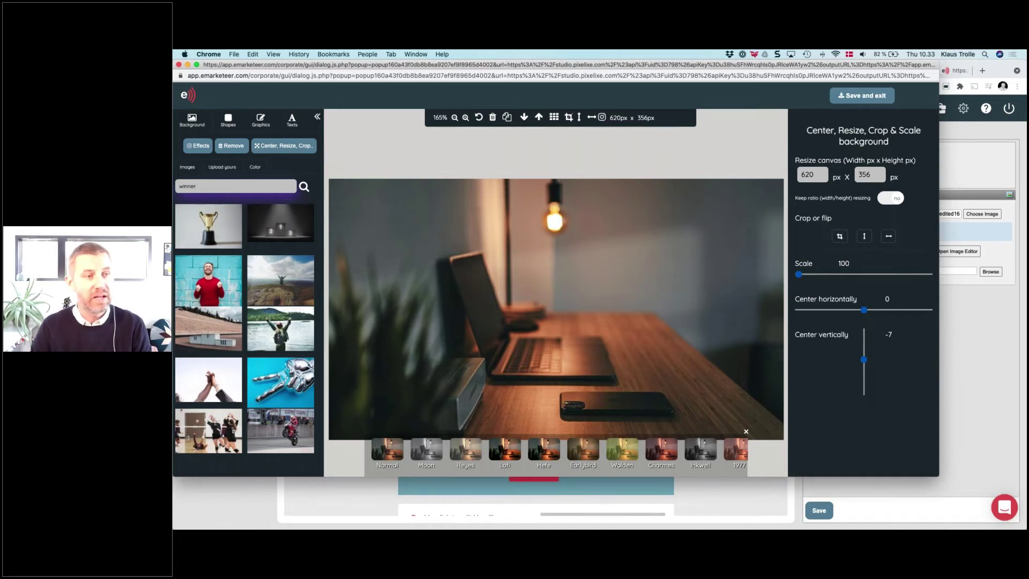
click(222, 168)
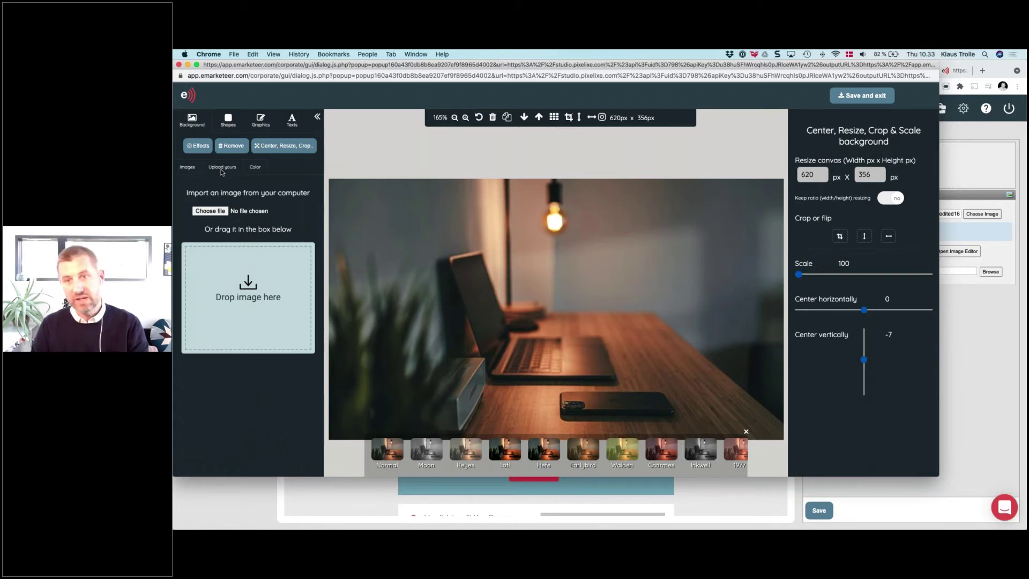
click(252, 170)
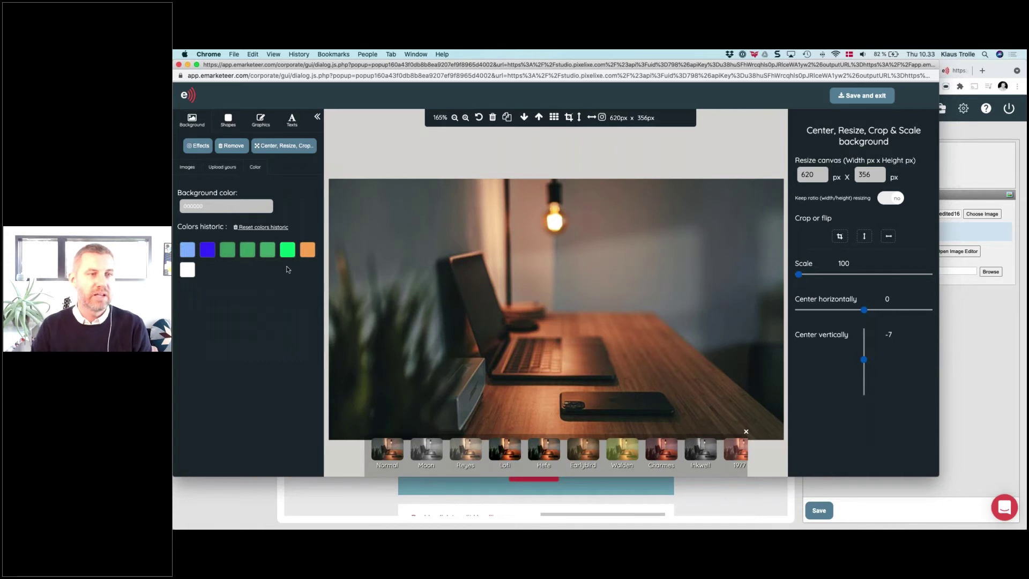
click(187, 167)
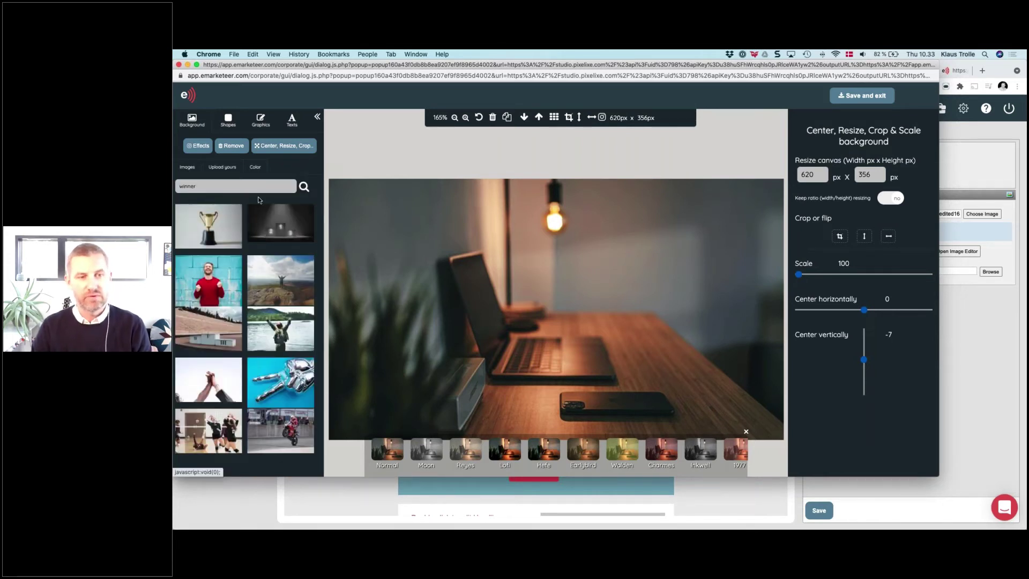
click(229, 122)
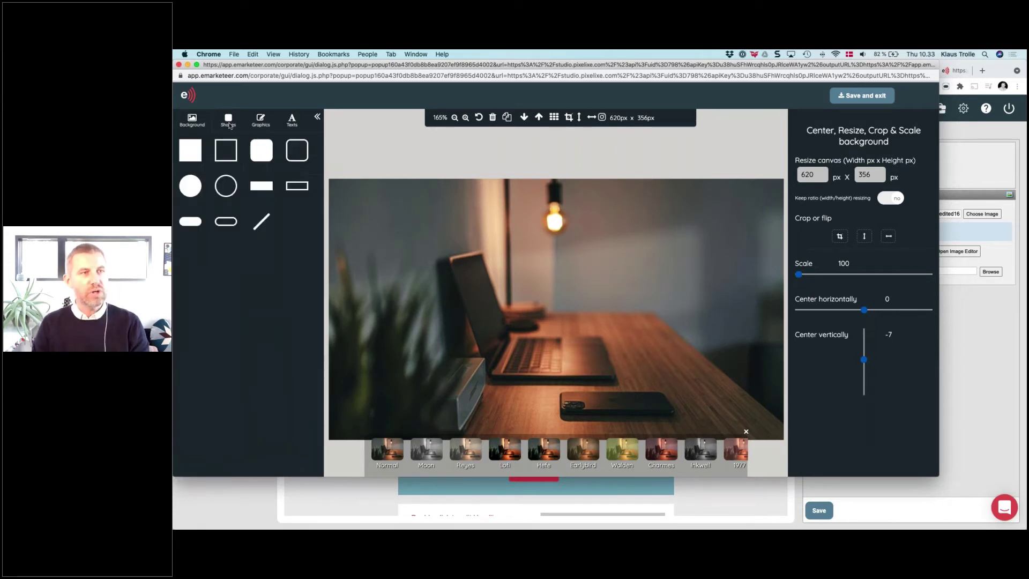
Step: Add a red (FF3354) pill shape at the lower right of the desk photo, then show the Texts fonts
click(190, 221)
drag(547, 319, 717, 410)
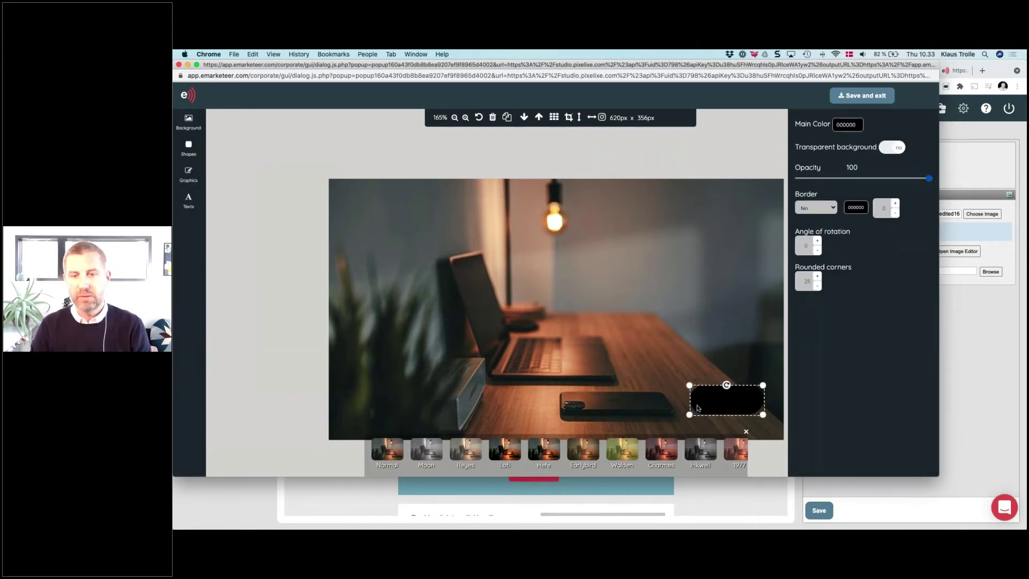
click(850, 125)
click(914, 147)
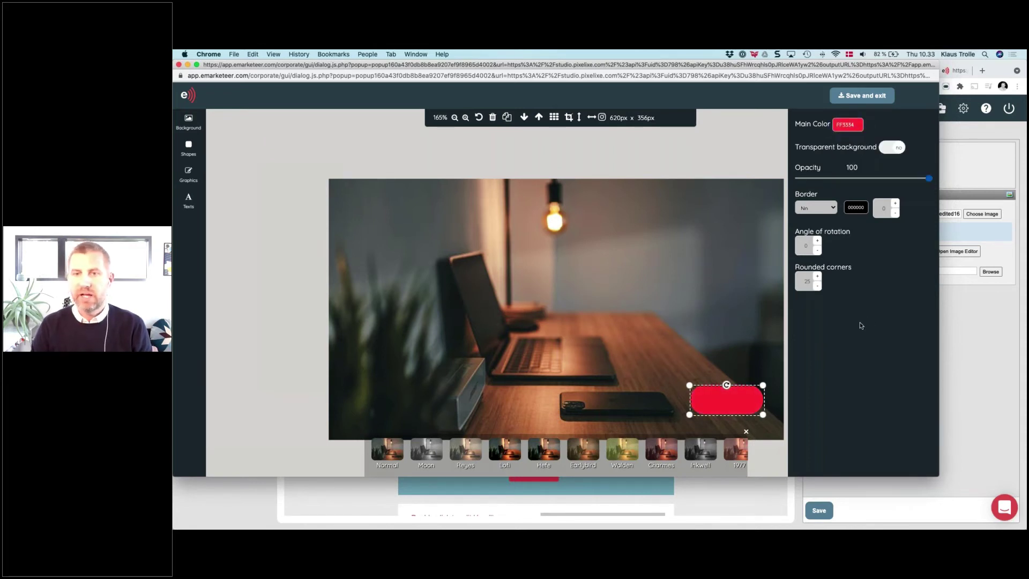
click(714, 327)
click(189, 199)
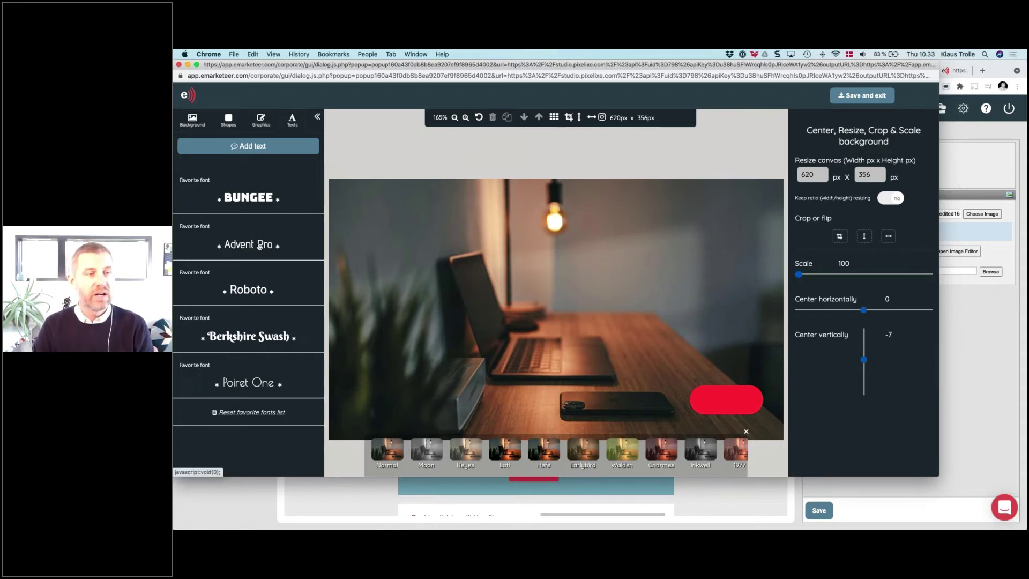
Step: Add a Roboto text box to the photo and change its text to READ MORE
click(252, 289)
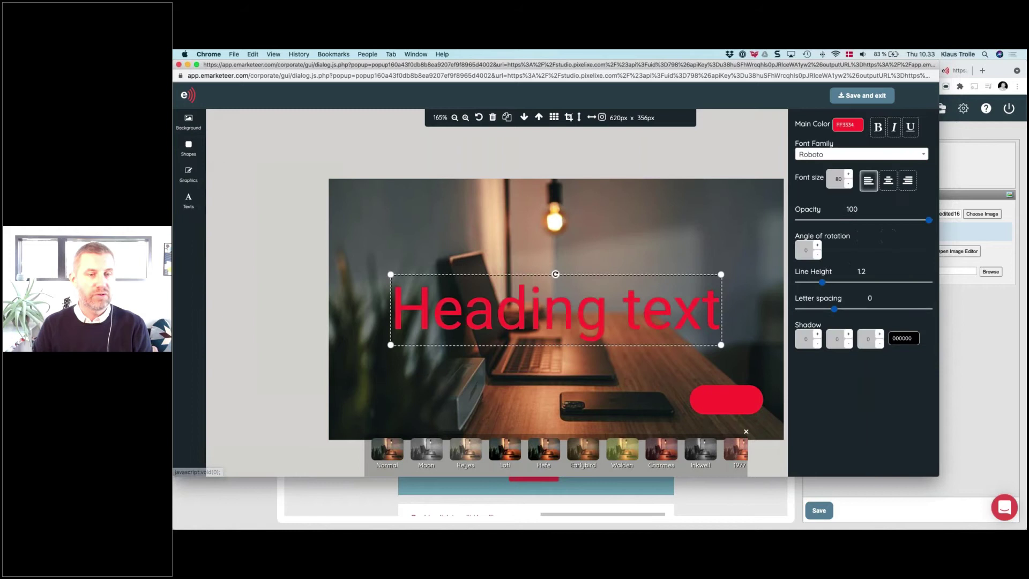
double_click(490, 324)
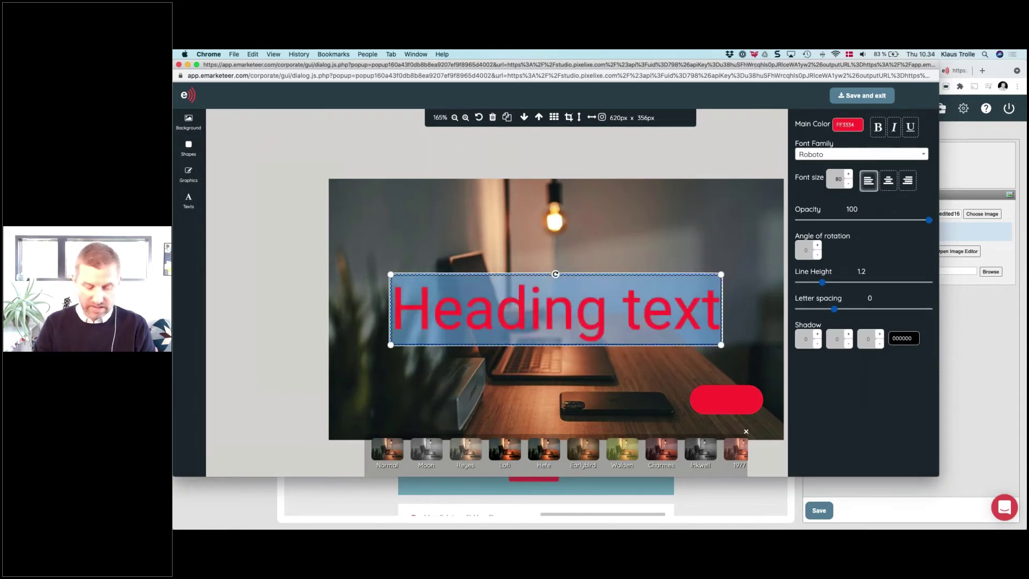
text(BOOK)
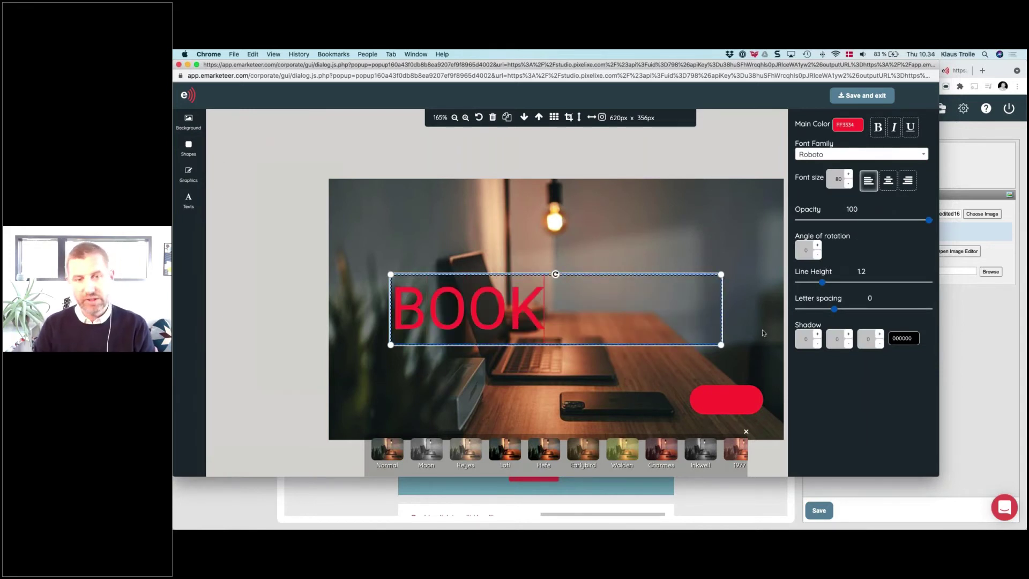
click(723, 310)
click(510, 325)
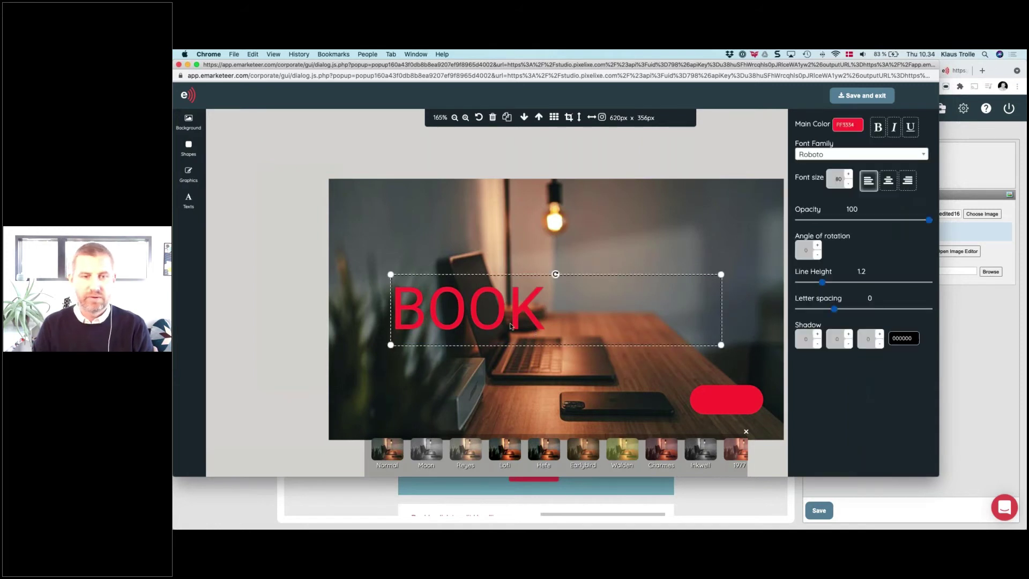
double_click(511, 325)
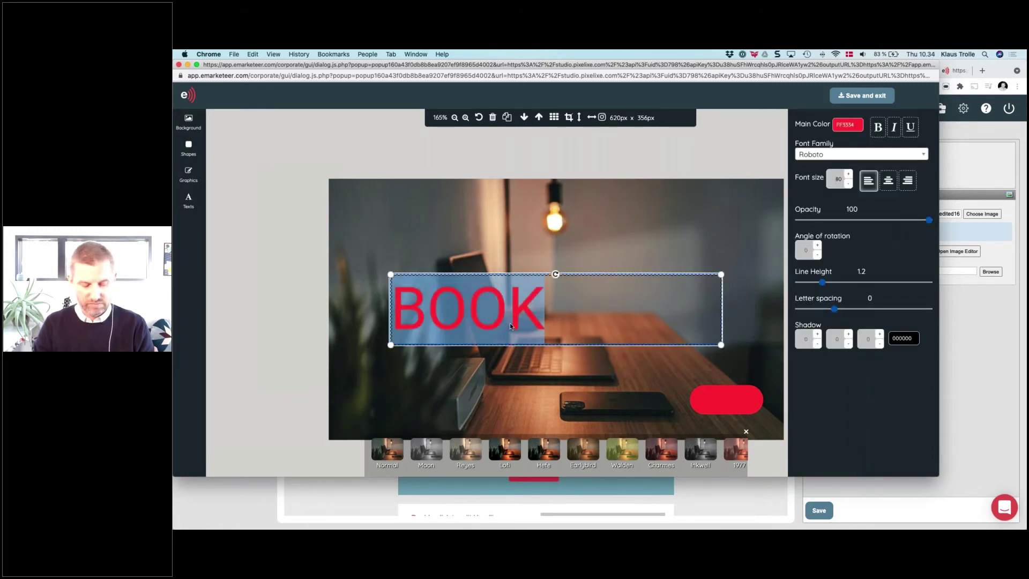
text(READ MORE)
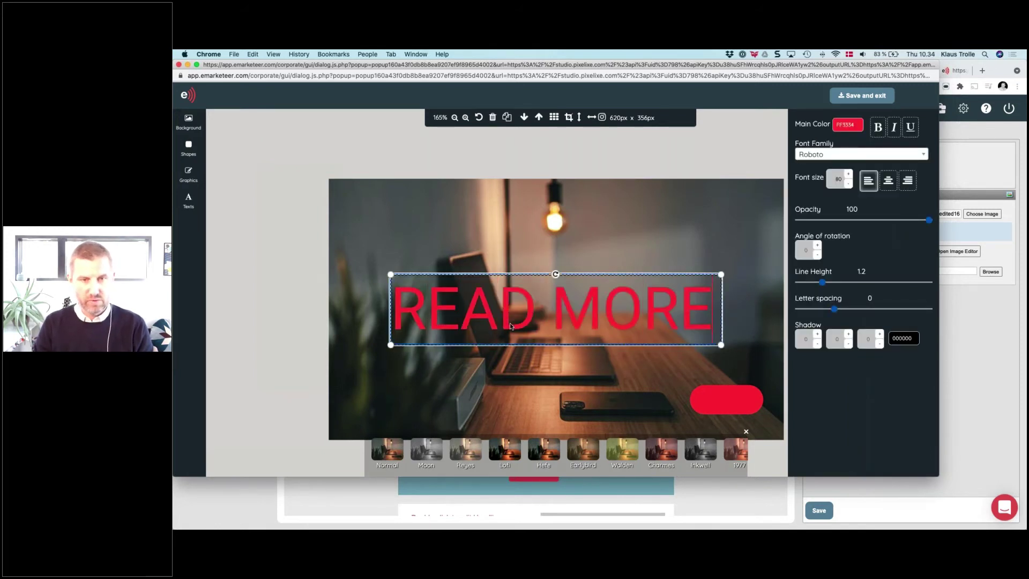
click(669, 344)
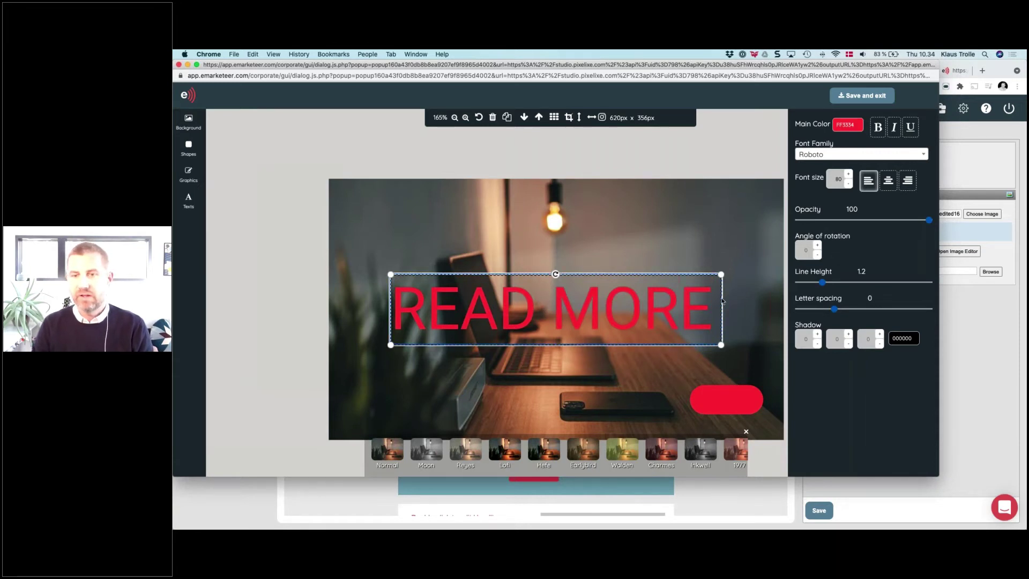
Step: Make the READ MORE text white (FFFFFF), size 14, and centre it on the red button
click(845, 125)
mouse_move(856, 168)
mouse_down()
mouse_move(831, 197)
mouse_move(865, 180)
mouse_up()
click(834, 216)
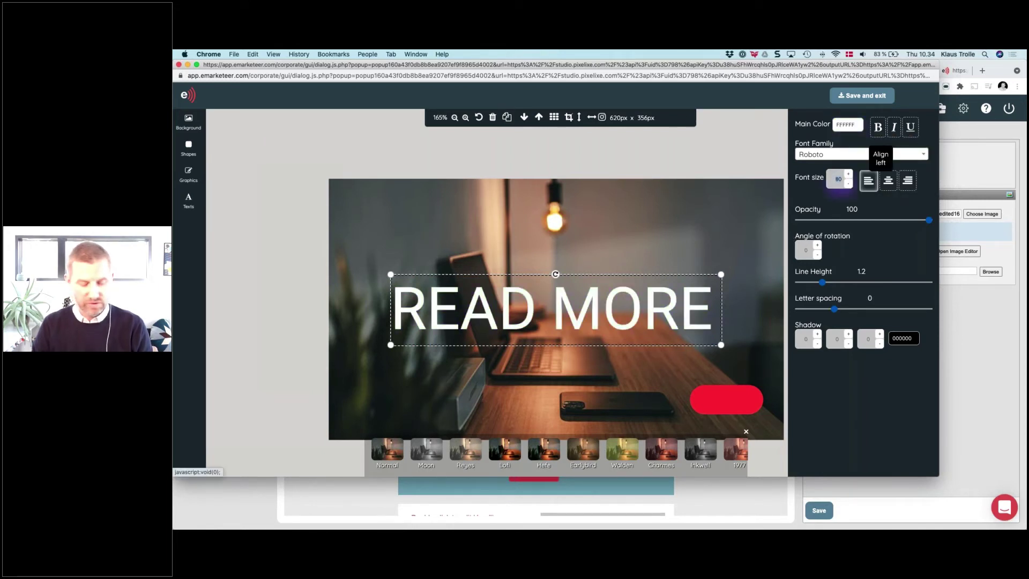
text(20)
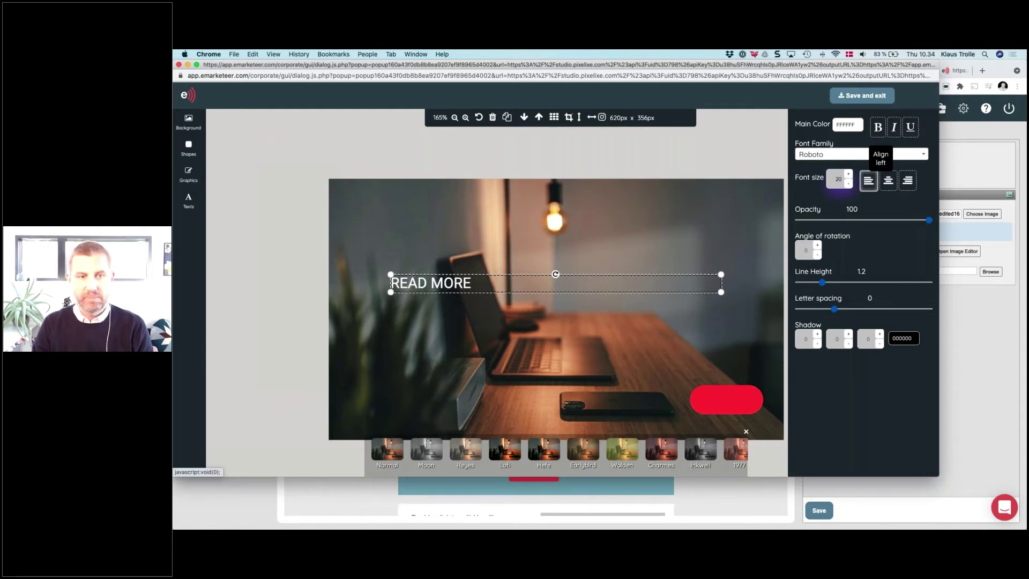
drag(721, 291, 641, 352)
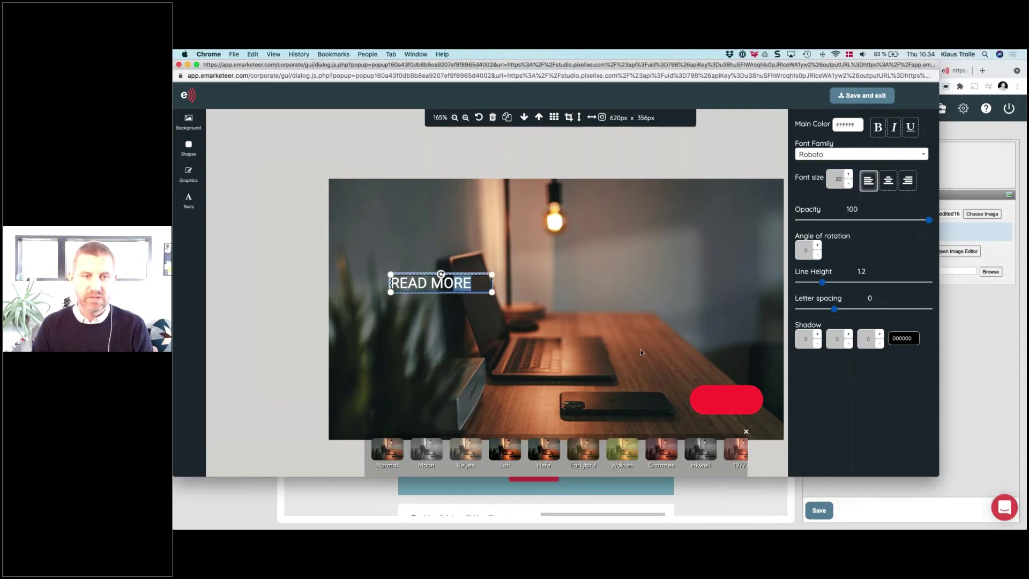
click(502, 299)
drag(452, 286, 734, 402)
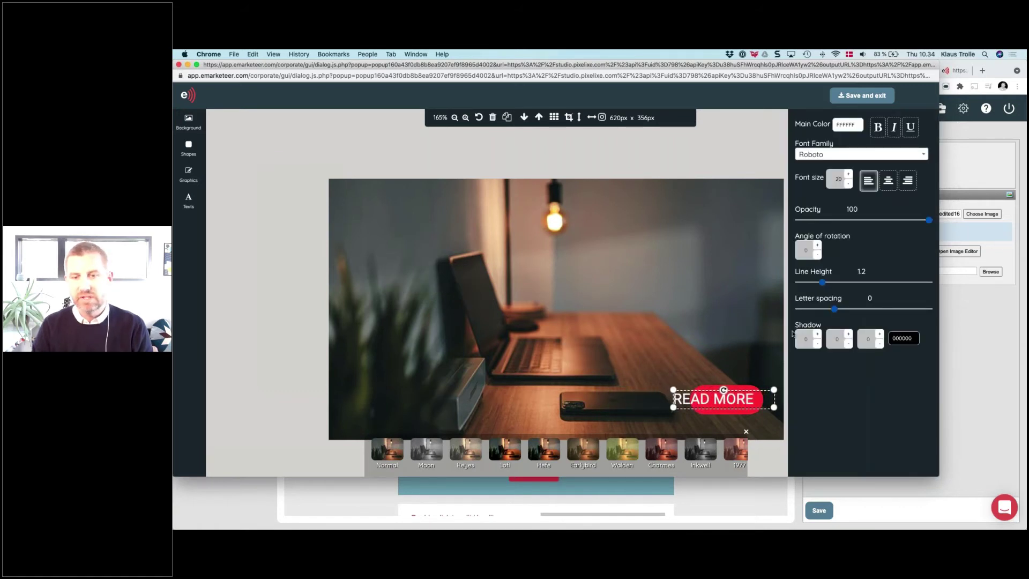
click(848, 184)
click(848, 184)
click(848, 184)
click(848, 183)
click(848, 184)
click(848, 184)
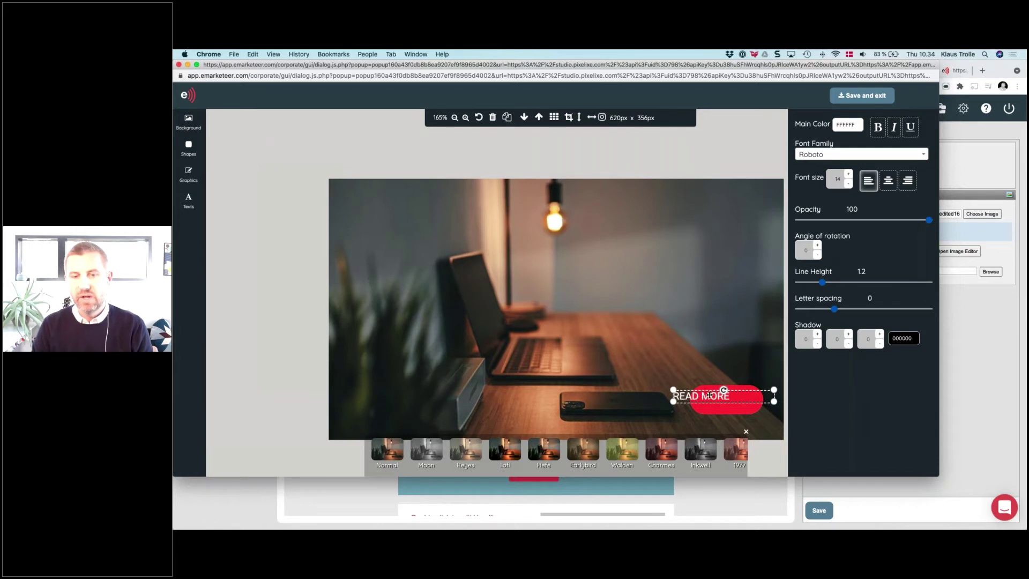
drag(700, 397, 724, 400)
Step: Search the icons for 'arrow' and place a shrunk right-arrow on the button's left end
click(420, 298)
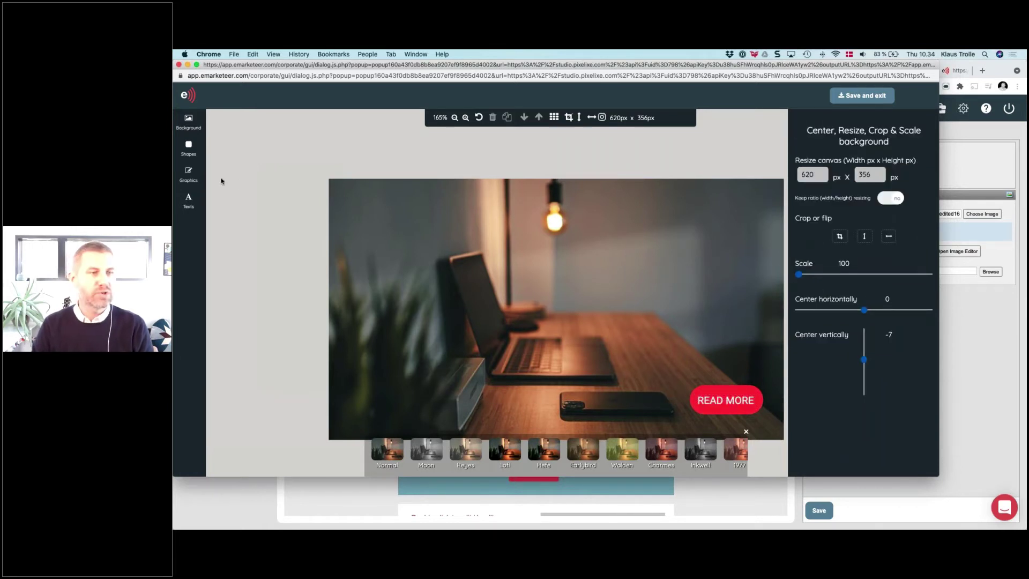
click(191, 149)
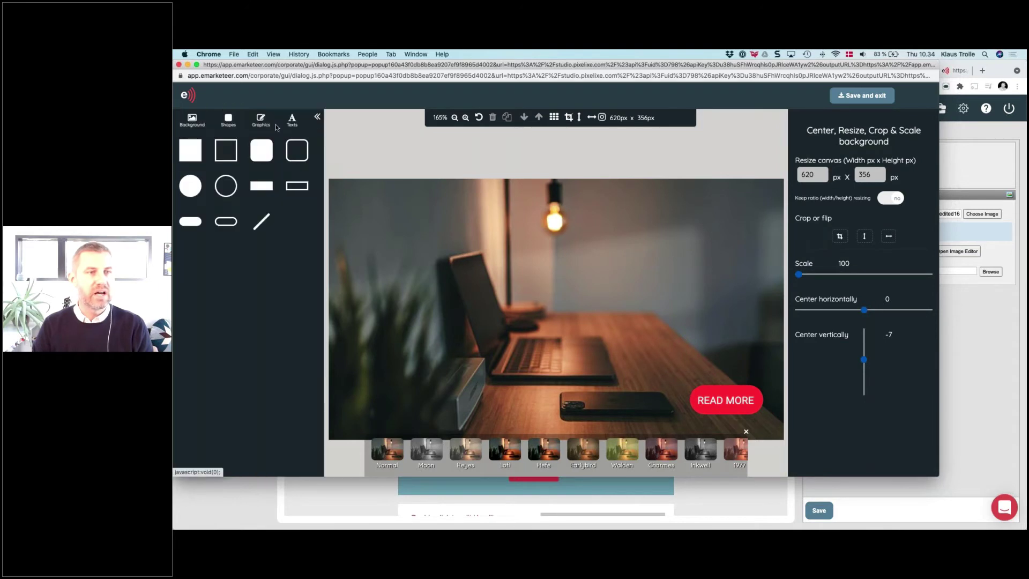
click(261, 121)
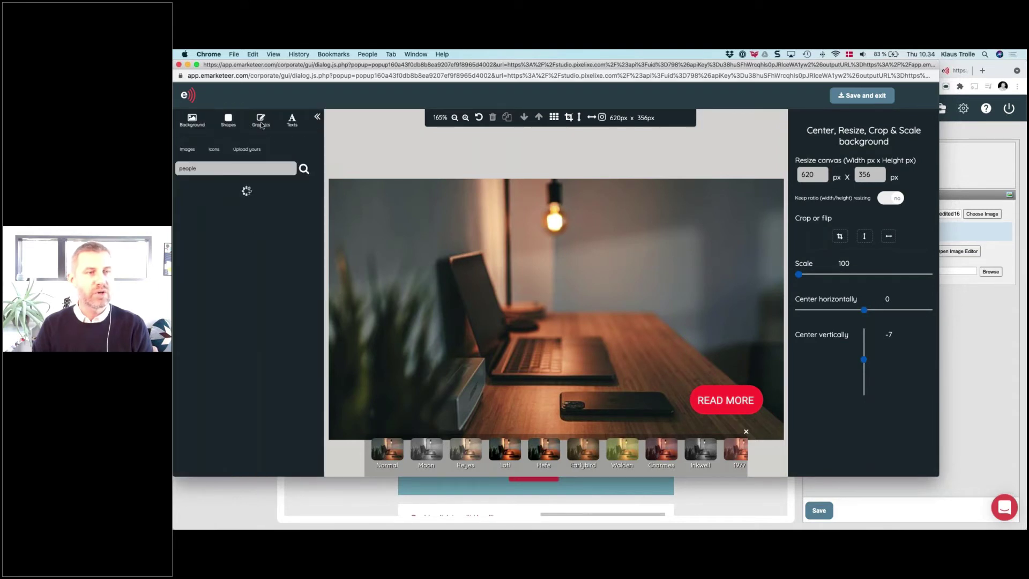
click(217, 153)
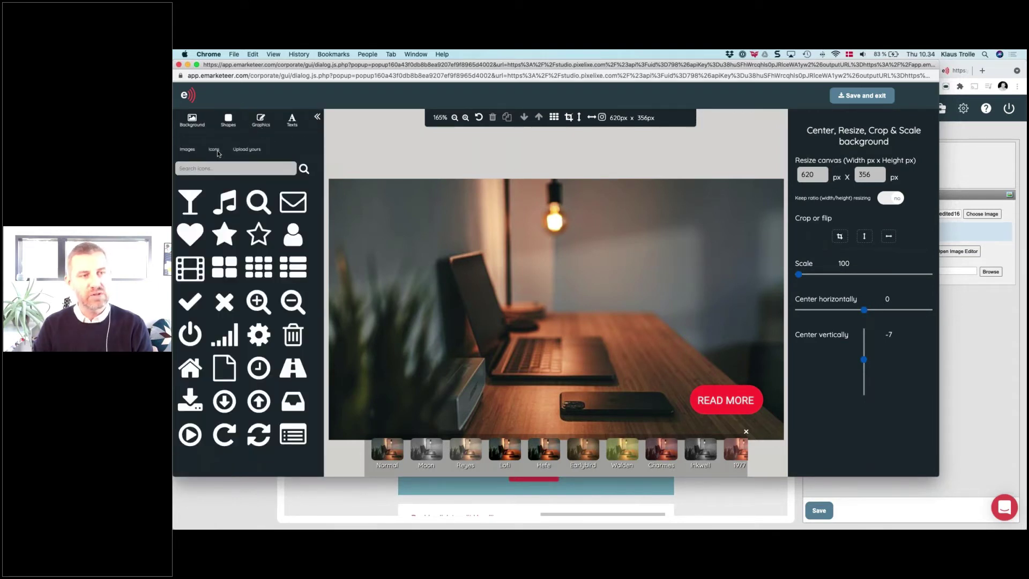
scroll(244, 321, down, 10)
scroll(244, 322, down, 10)
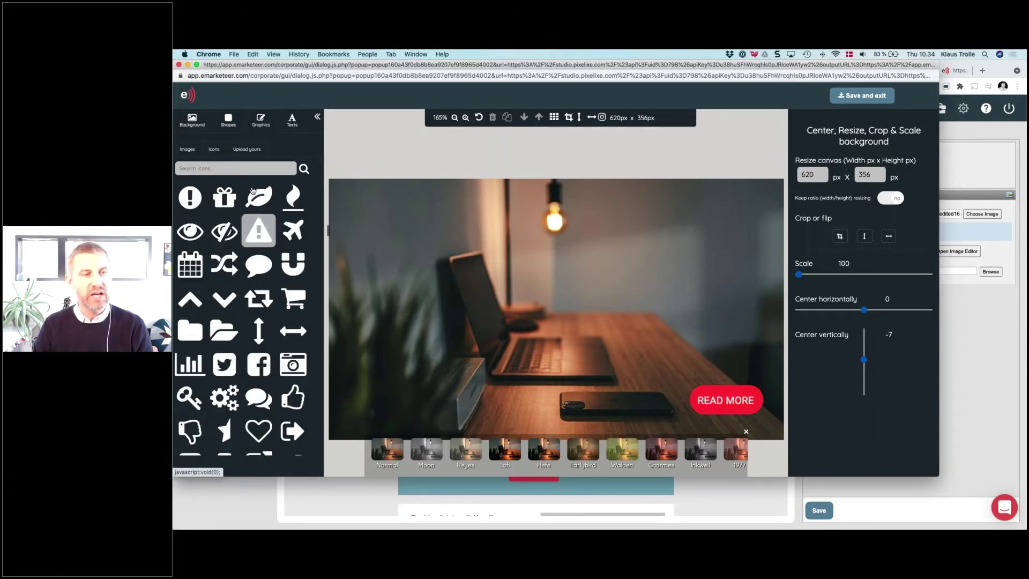
click(247, 167)
text(arrow)
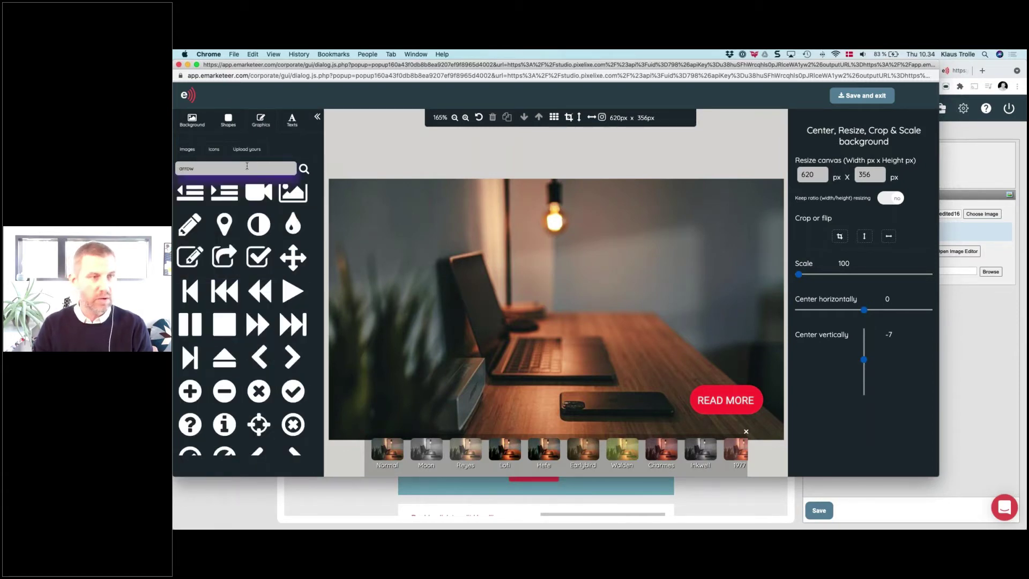
key(Return)
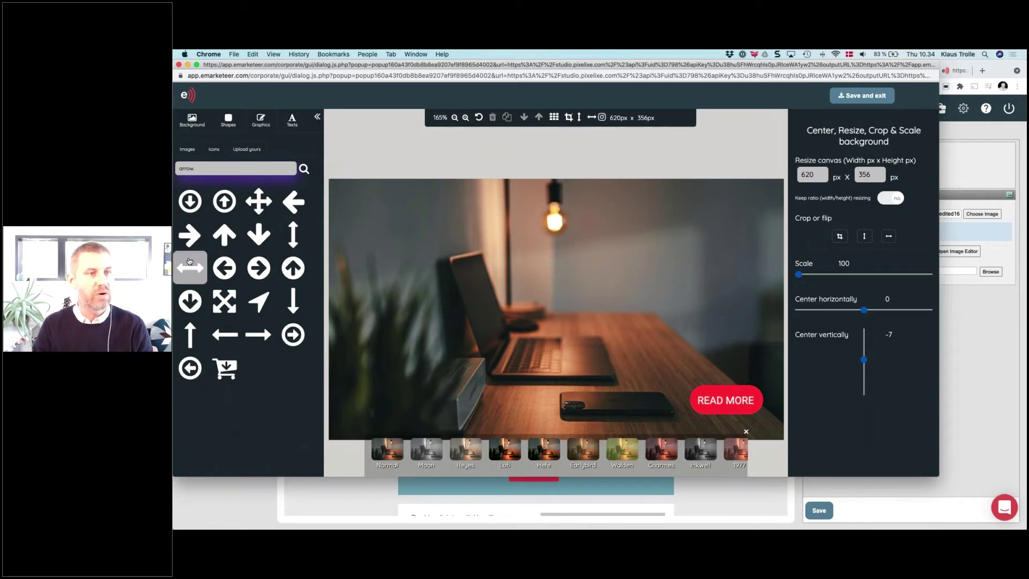
click(190, 234)
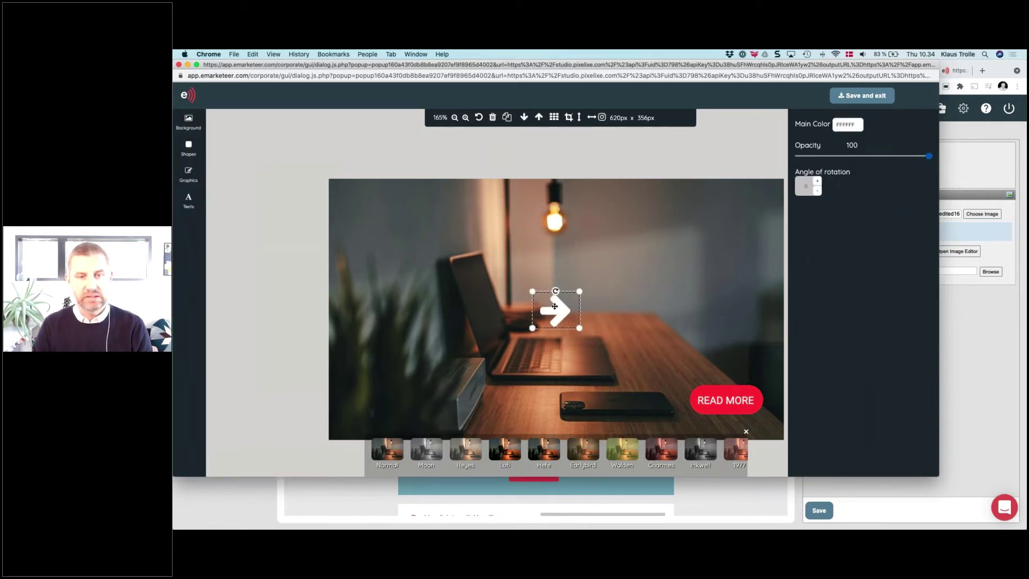
drag(555, 306, 677, 390)
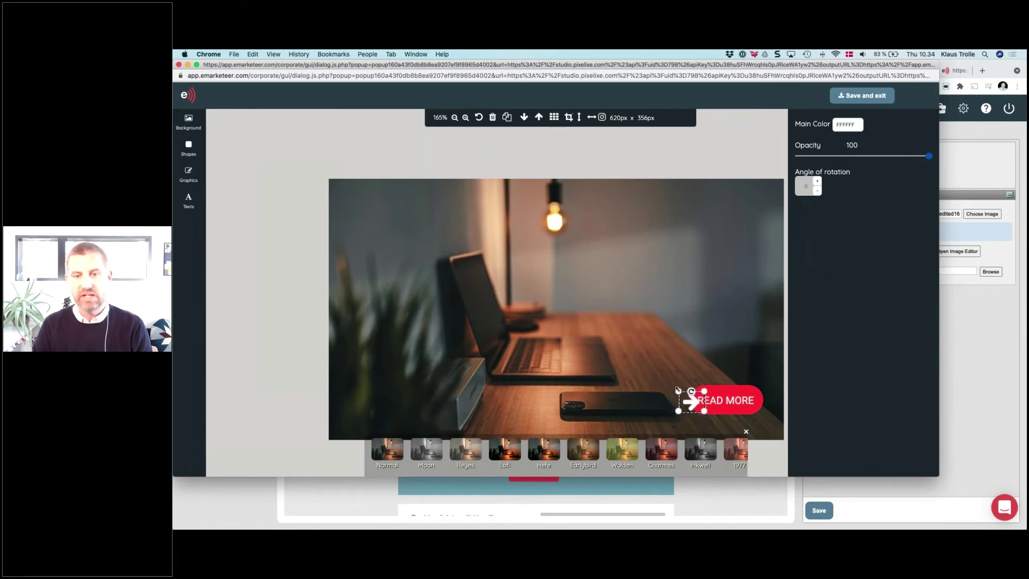
Step: Reduce the READ MORE text to size 11 and reposition it and the arrow inside the button
click(716, 399)
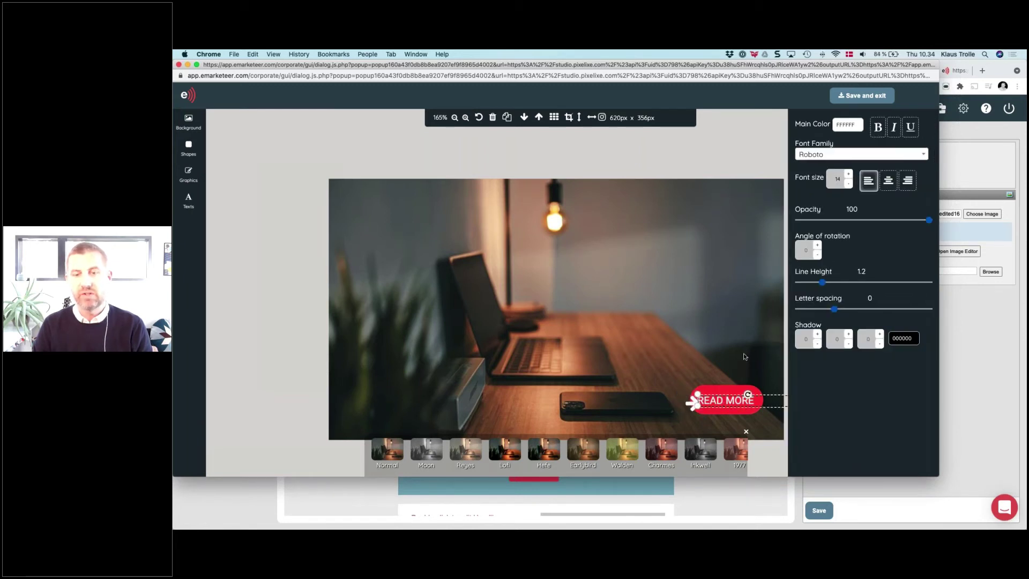
click(848, 184)
click(848, 183)
click(848, 184)
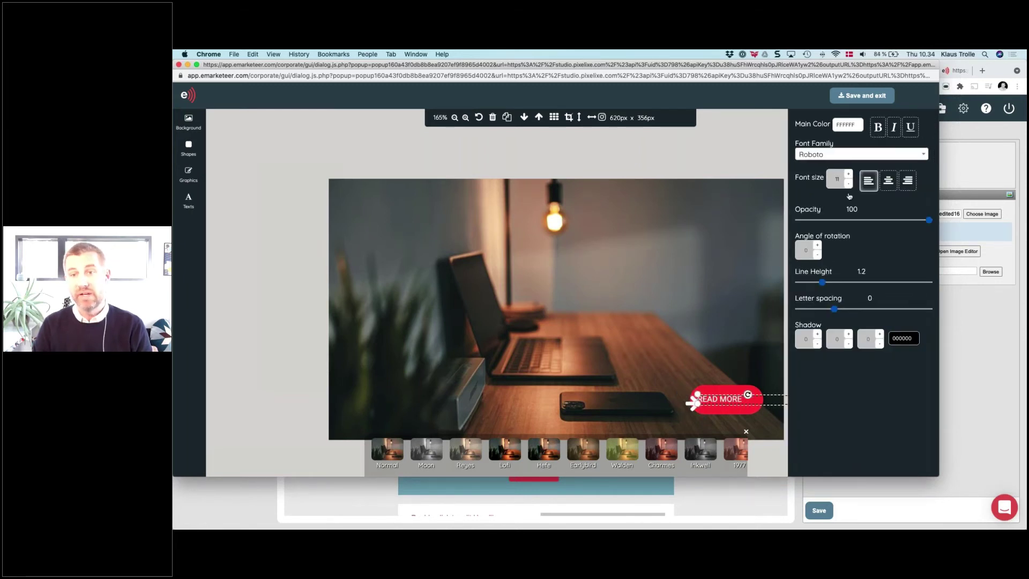
drag(725, 400, 703, 402)
click(544, 272)
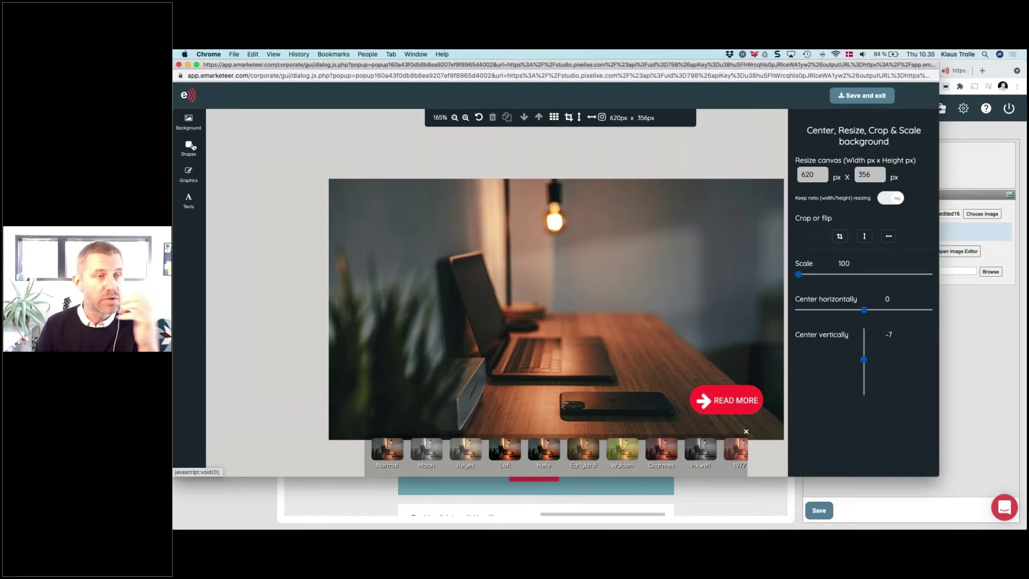
click(193, 146)
Step: Upload avenir_logo2.png and place it, shrunk, in the desk photo's top-right corner
click(260, 120)
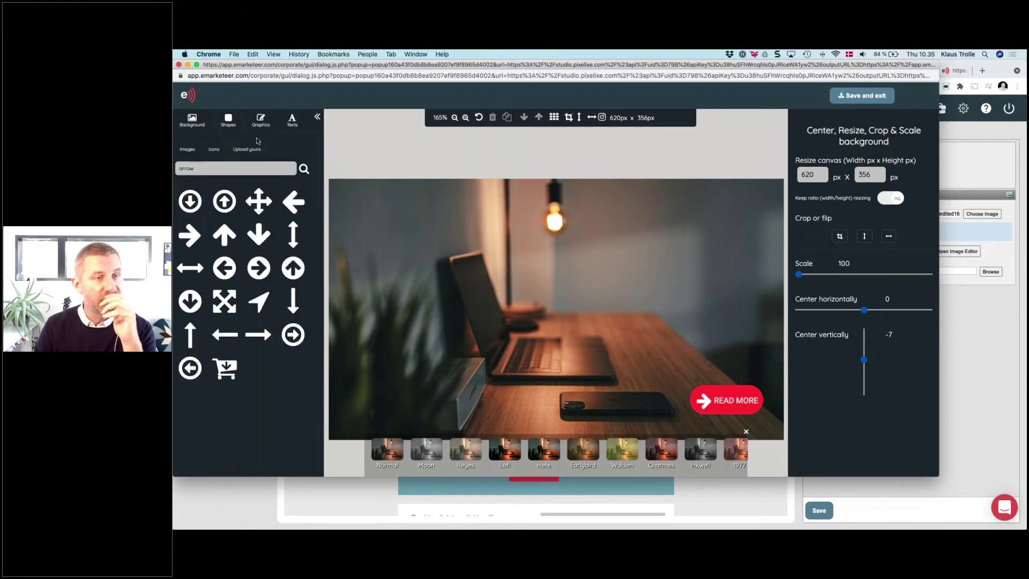
click(249, 150)
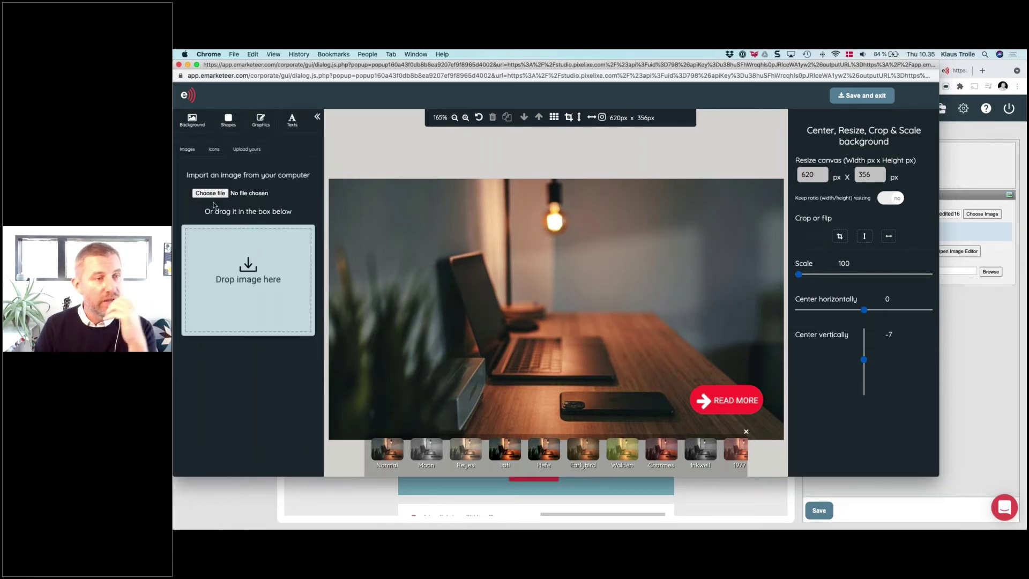
click(219, 196)
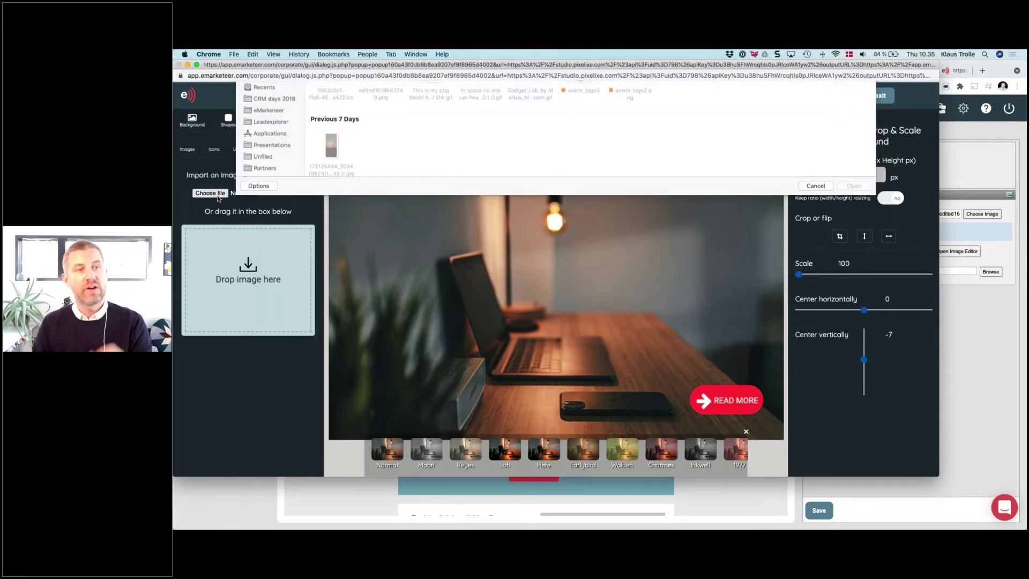
double_click(633, 136)
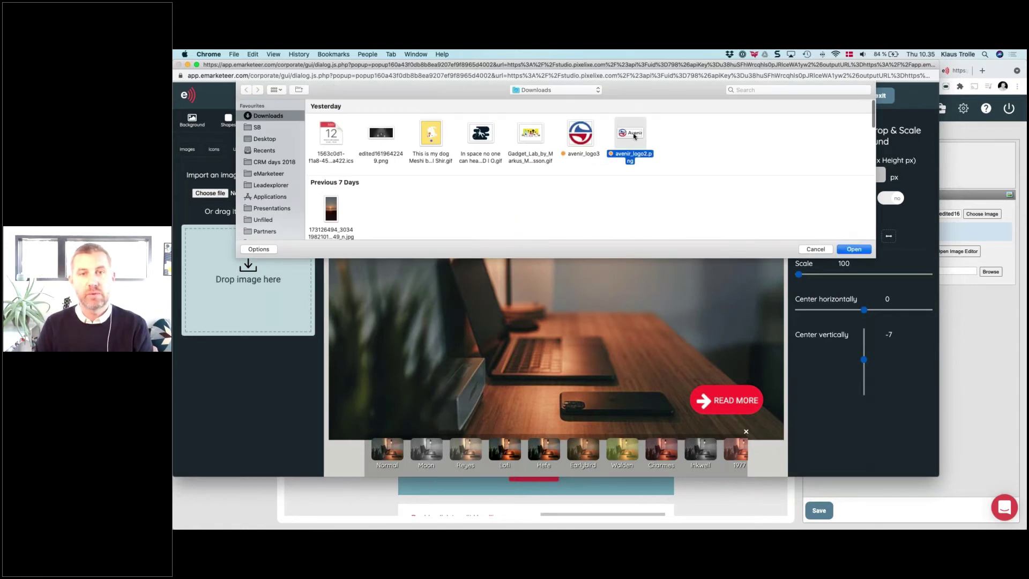
drag(552, 310, 673, 229)
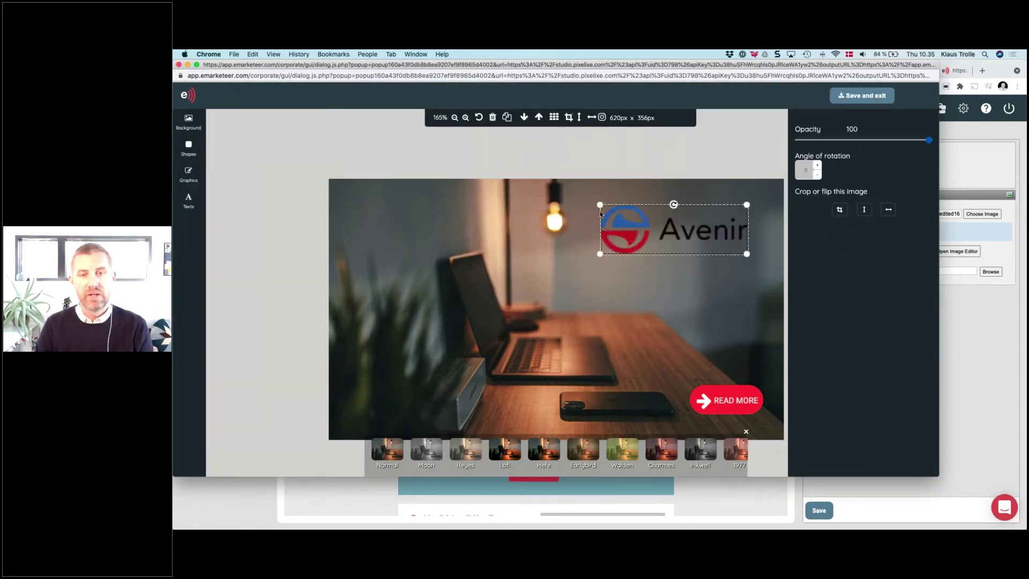
drag(600, 204, 638, 216)
drag(665, 251, 688, 229)
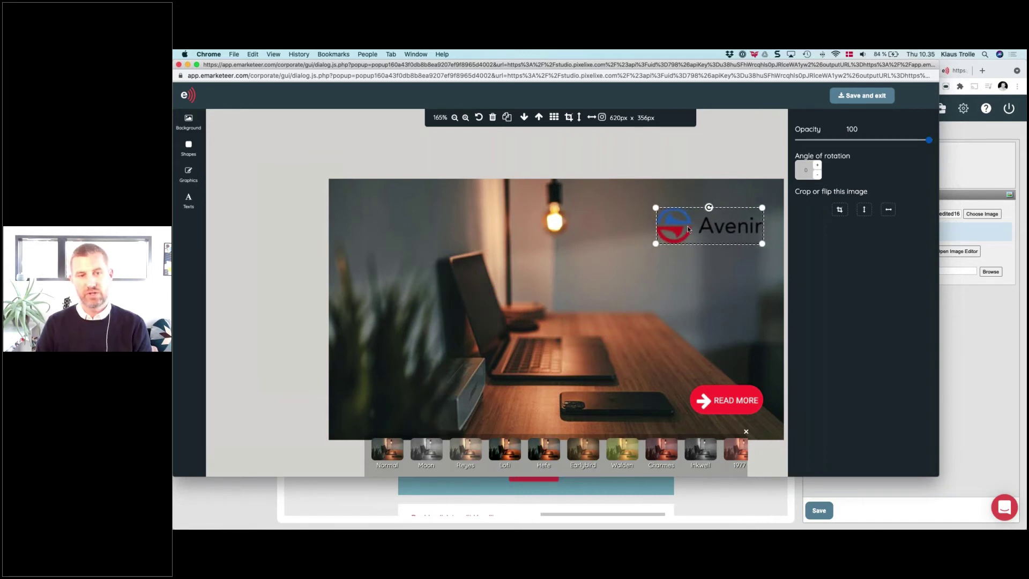
click(291, 192)
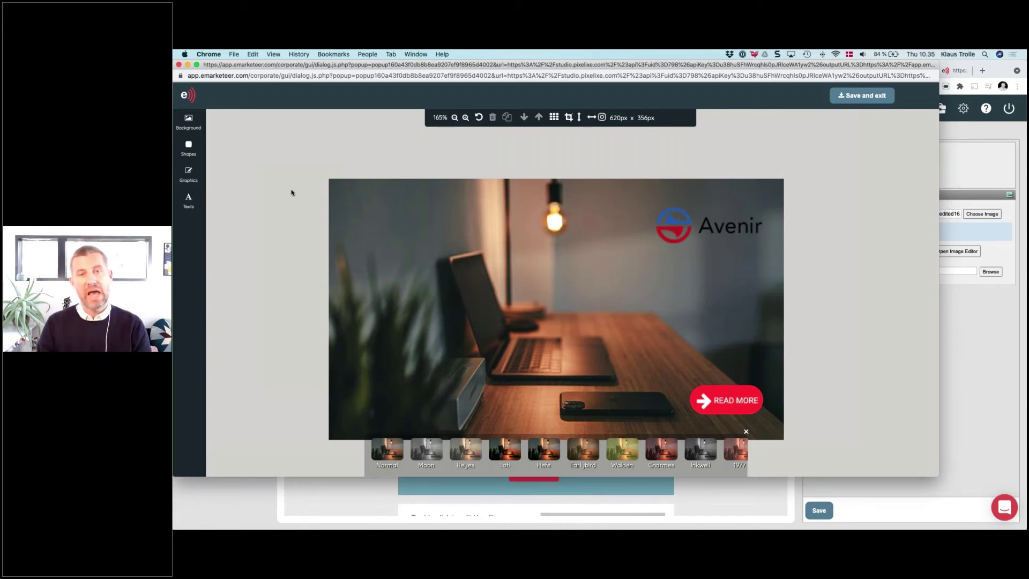
Step: Save the edited hero image, then open the 2 Columns block's 280 x 190 placeholder in the image editor
click(846, 97)
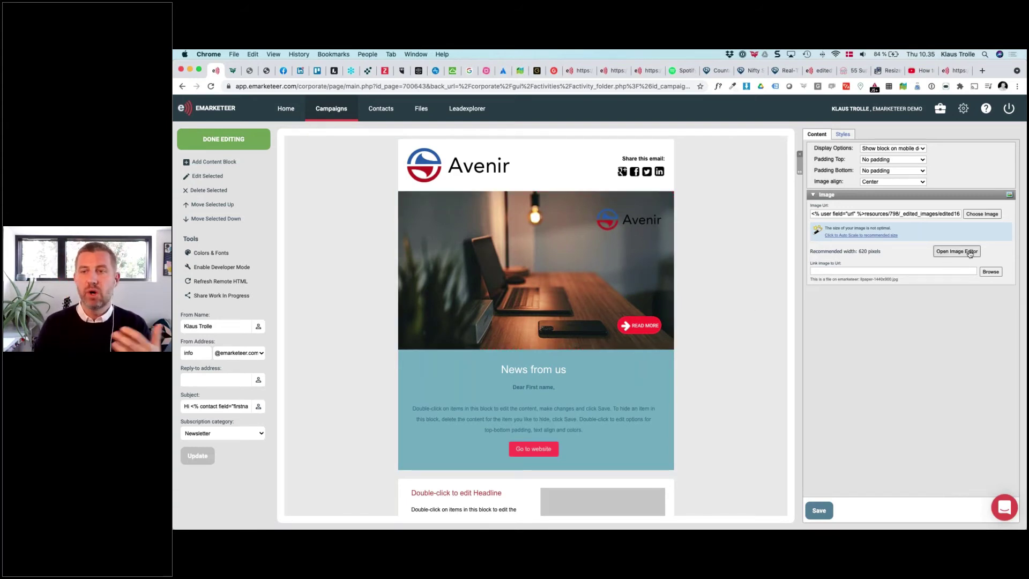
scroll(621, 332, down, 3)
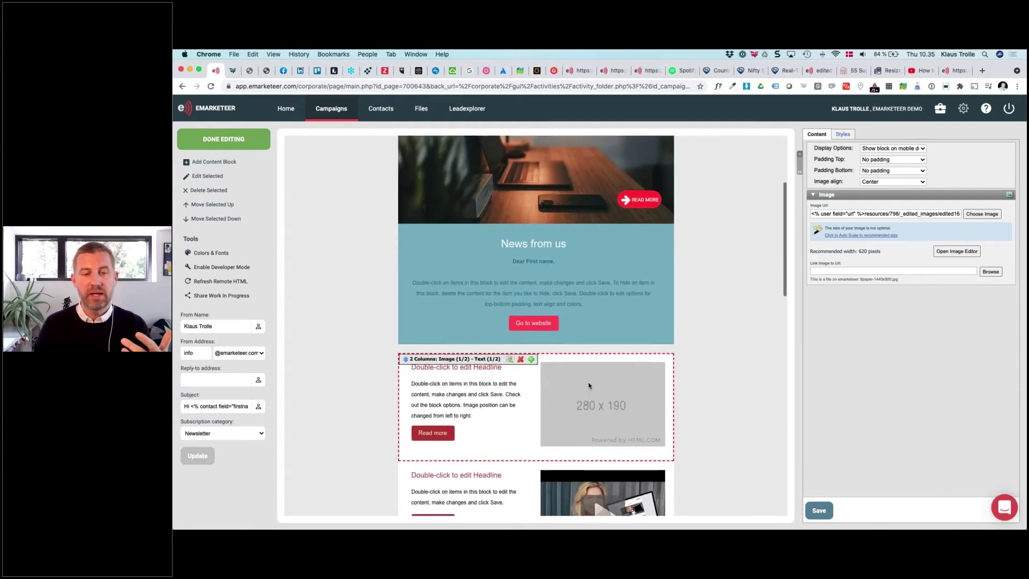
click(588, 384)
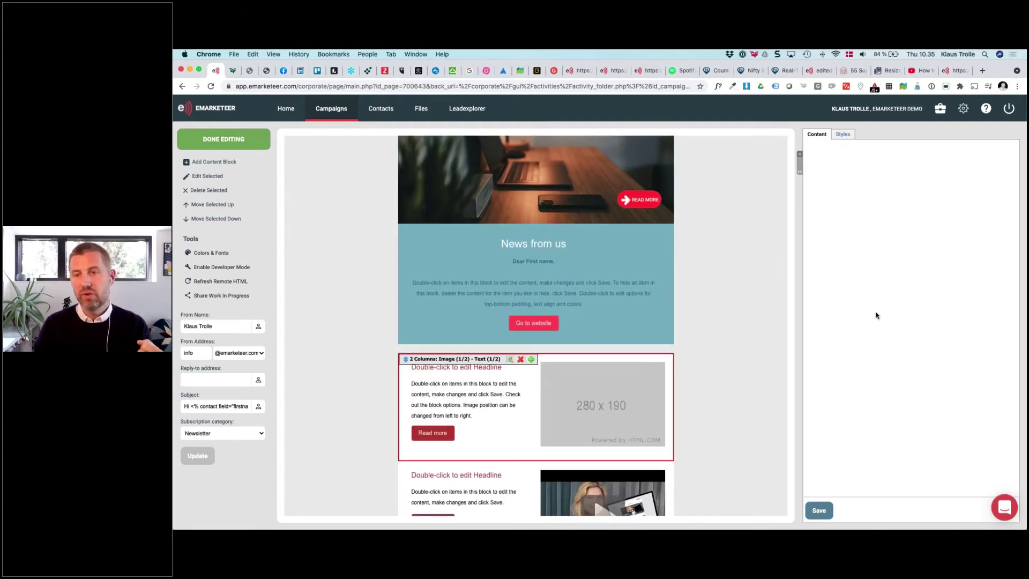
click(956, 263)
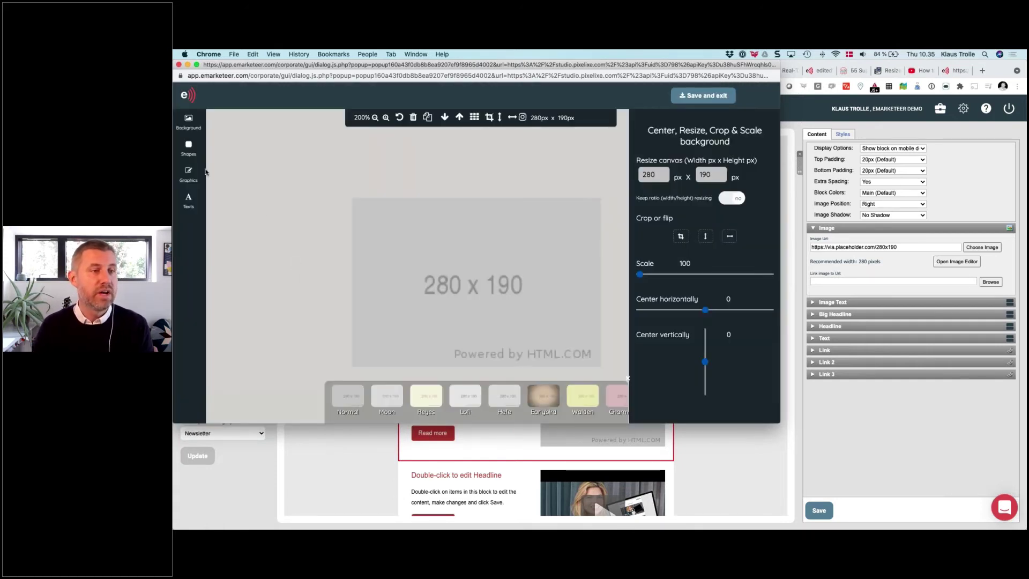
Step: Search the background images for car photos and set the orange car as the background
click(189, 119)
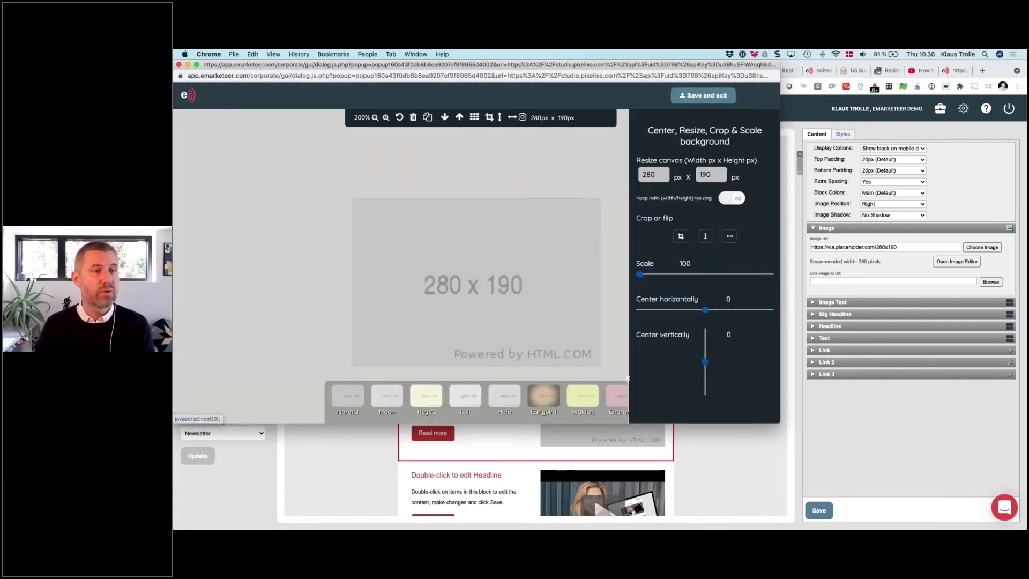
click(211, 187)
text(cozr)
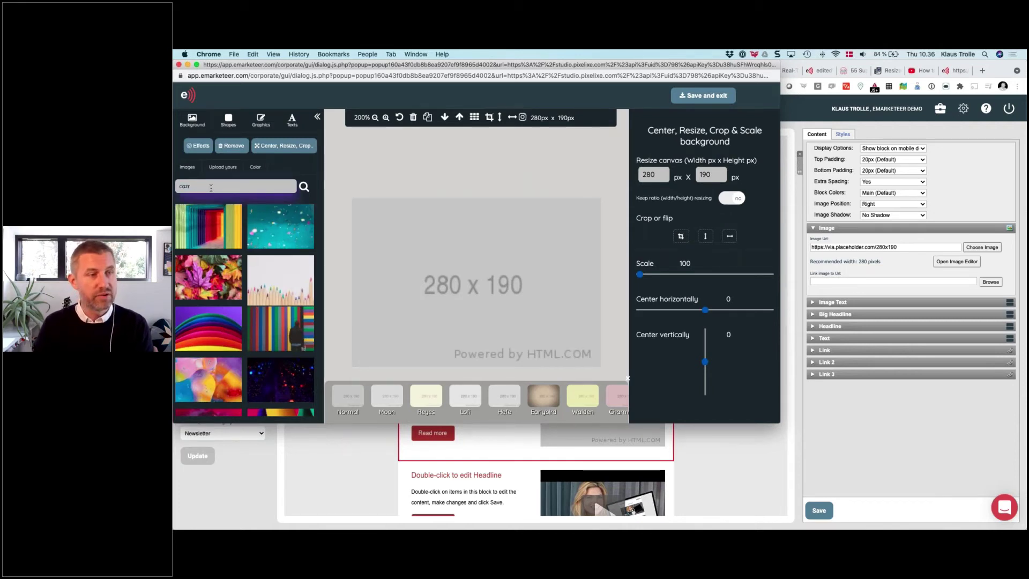
key(Return)
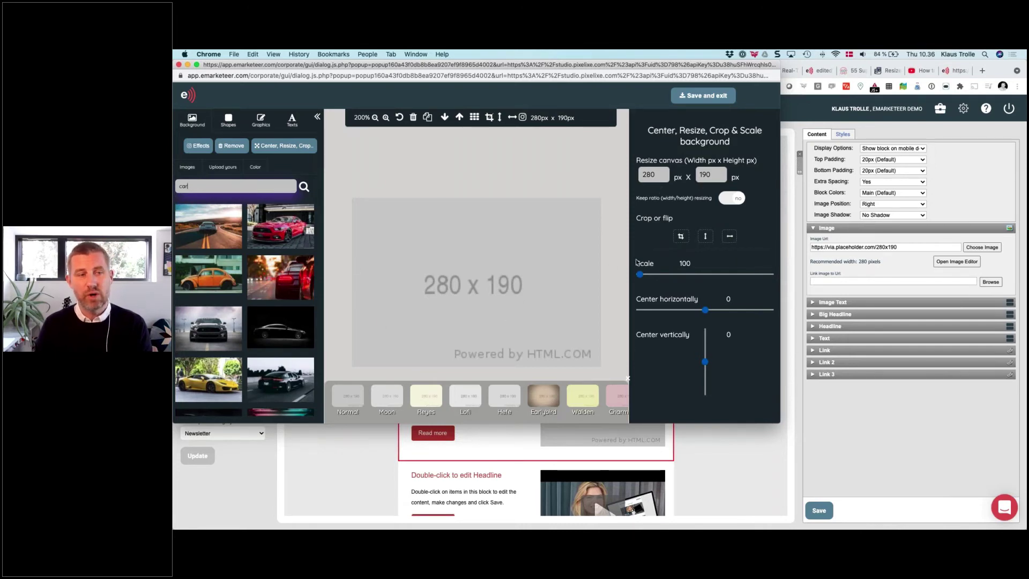
click(218, 286)
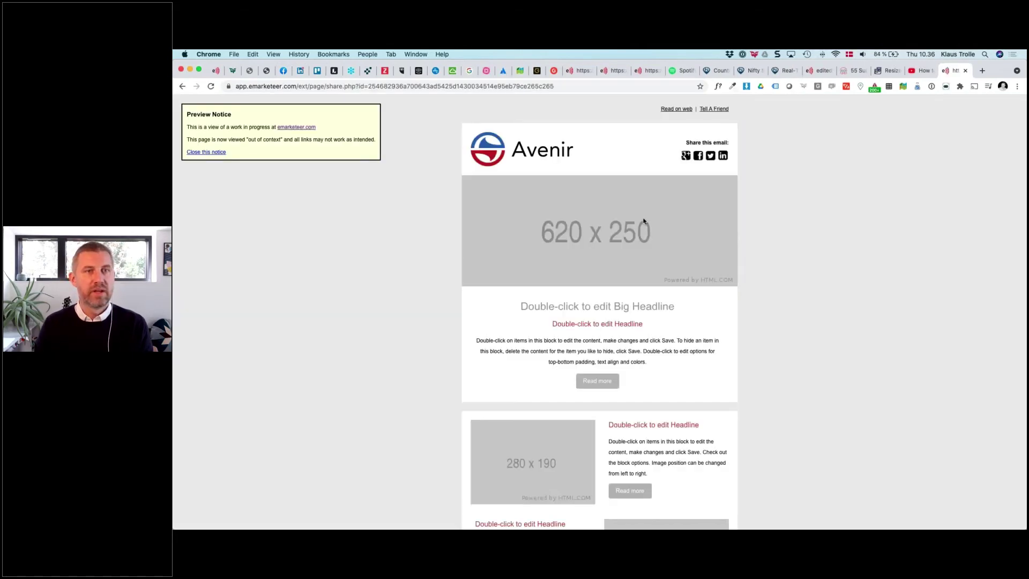
Step: Bring the image editor window back to the front and save the car image into the newsletter
click(215, 71)
click(416, 54)
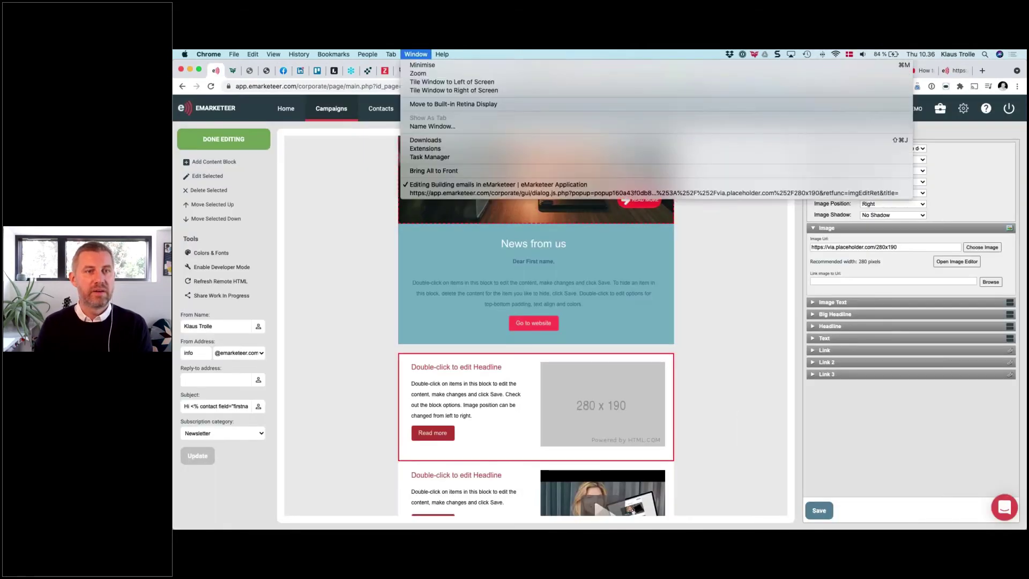
click(428, 185)
click(419, 54)
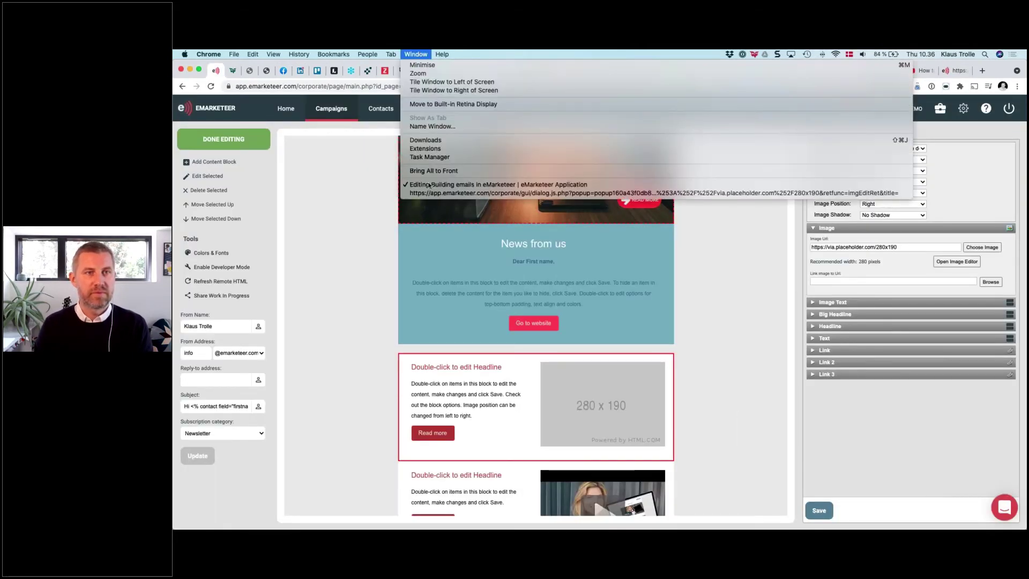
click(428, 189)
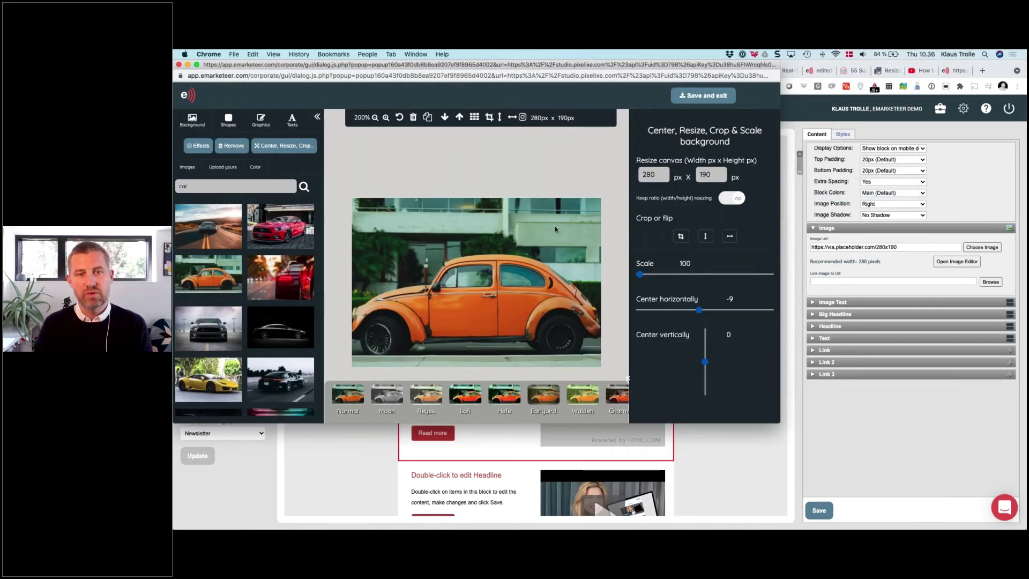
click(698, 101)
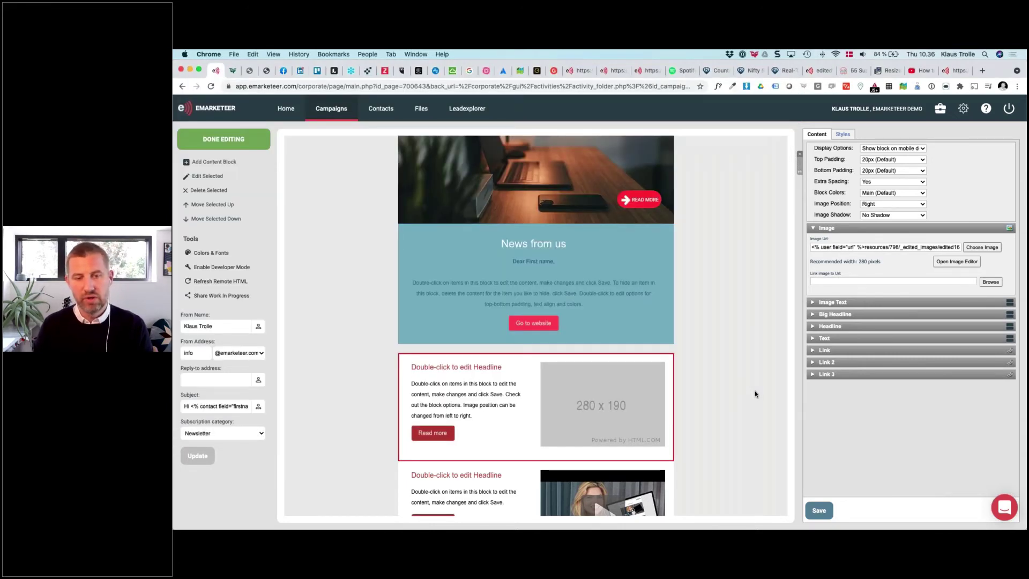
Step: Scroll through the newsletter preview, then switch to the 'Image editing' presentation slide
scroll(755, 394, down, 1)
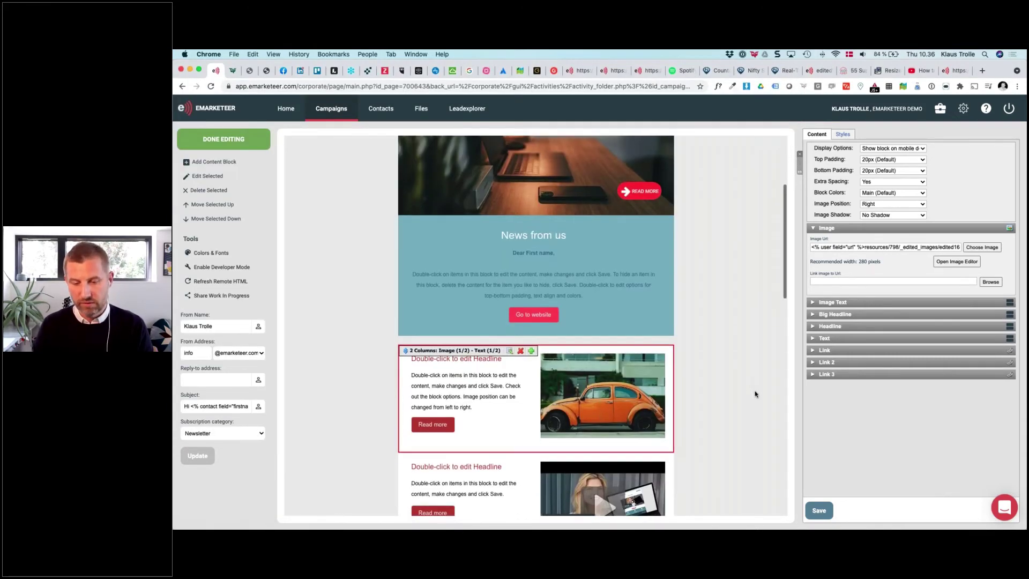
scroll(755, 393, down, 3)
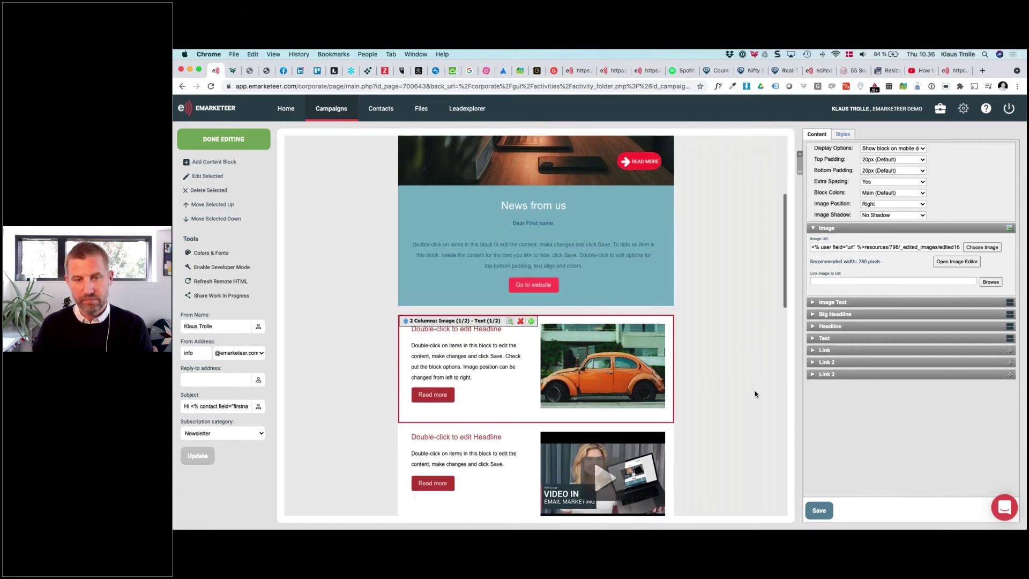
scroll(755, 394, up, 10)
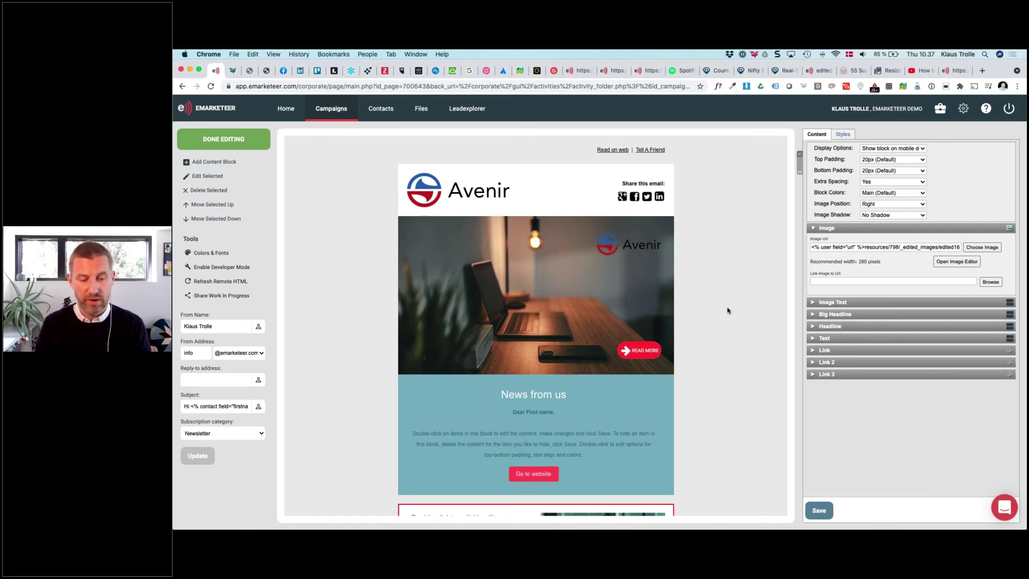
key(super+Tab)
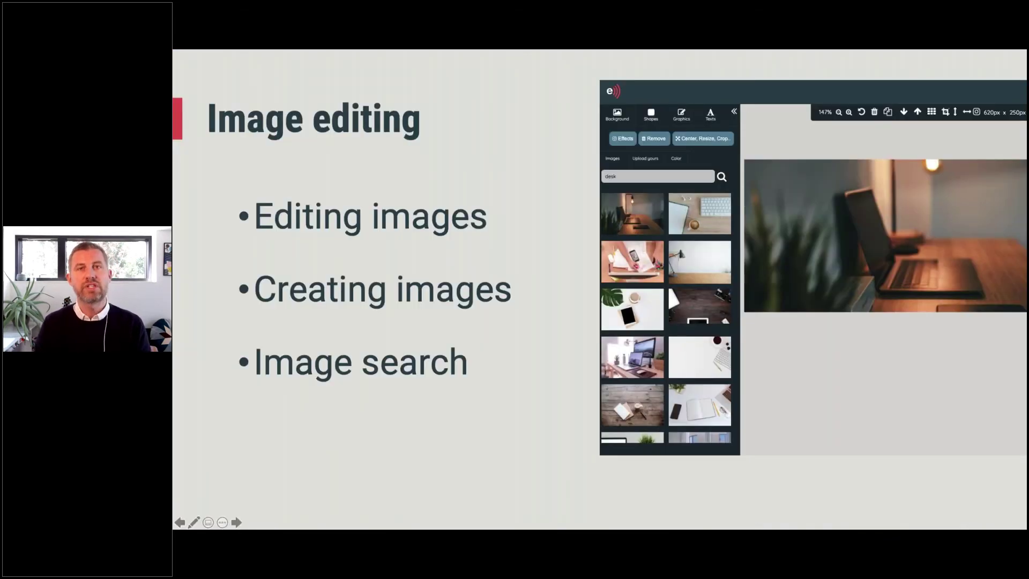
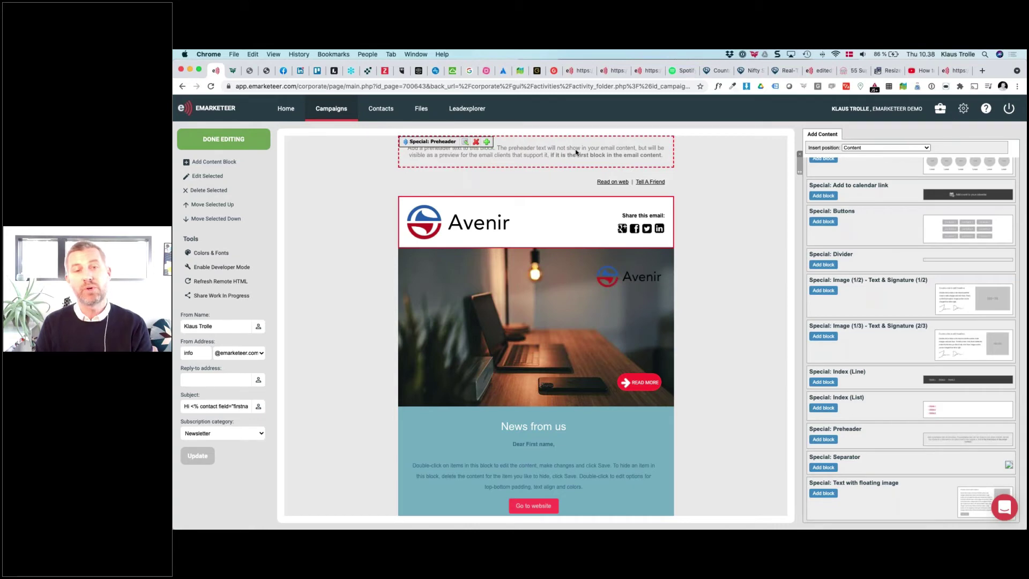
Step: Replace the placeholder preheader text with 'Boy do we have news for you!'
double_click(576, 152)
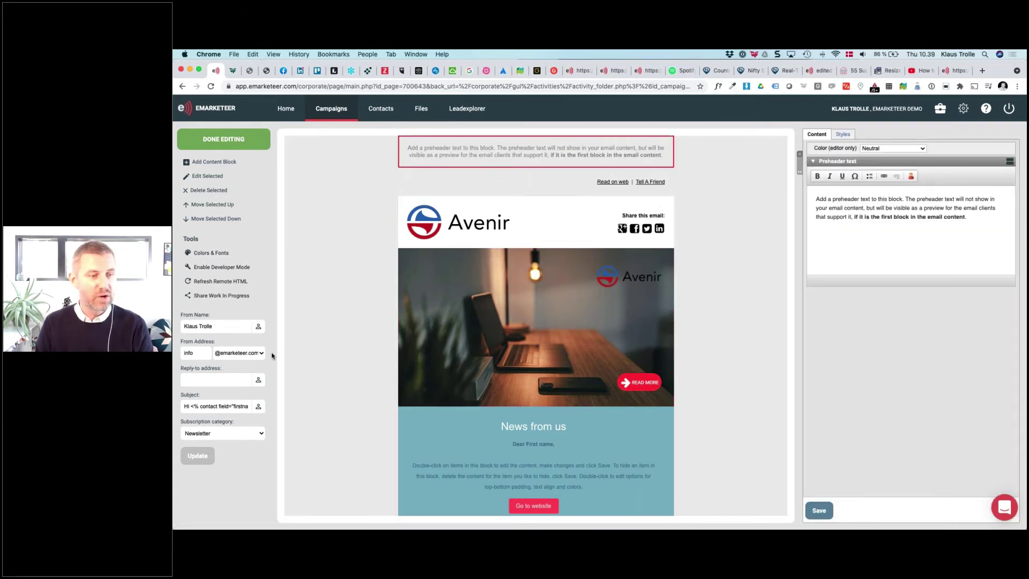
scroll(272, 354, up, 5)
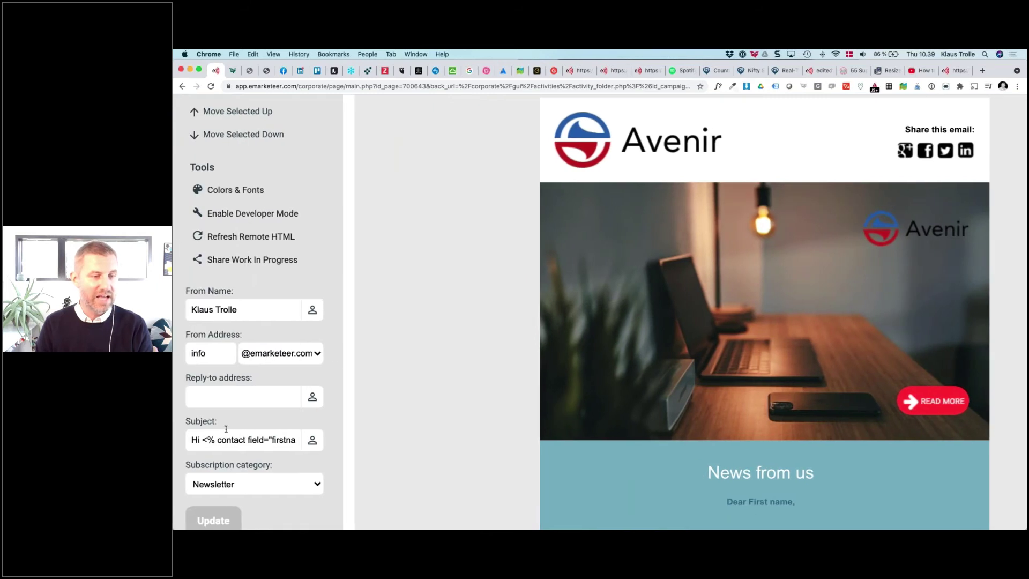
scroll(386, 391, up, 5)
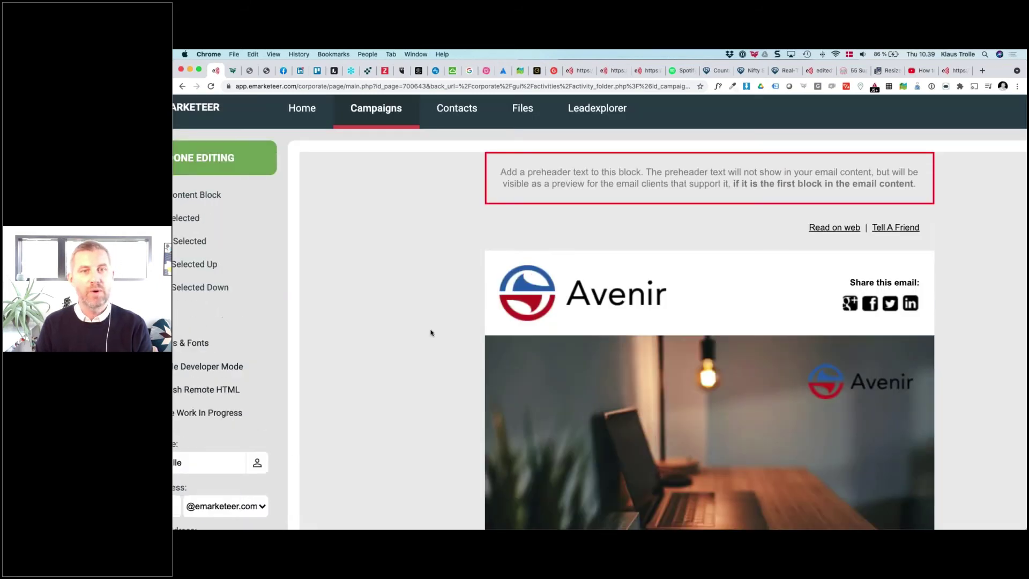
scroll(654, 190, right, 1)
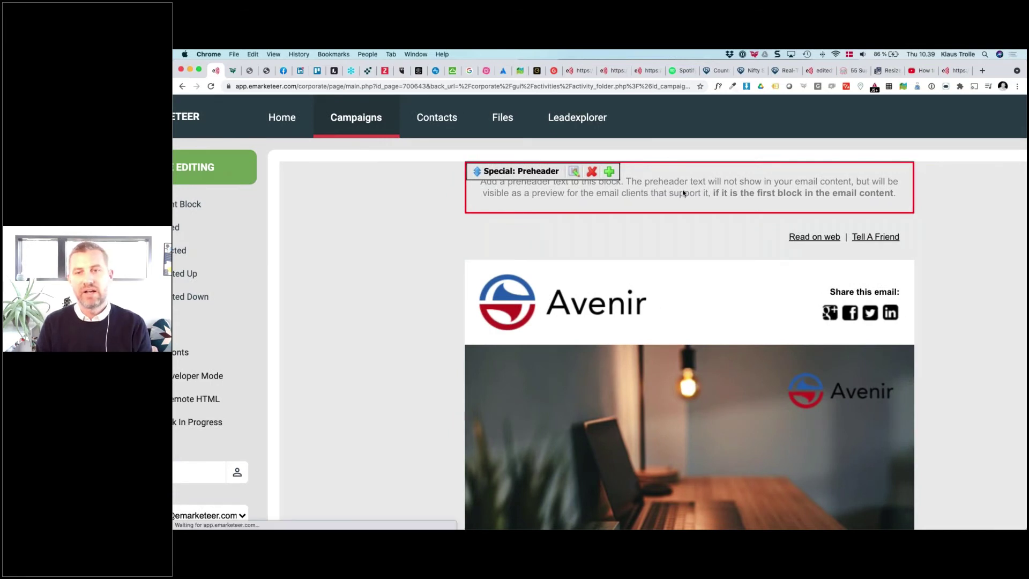
scroll(683, 193, down, 1)
scroll(684, 192, right, 10)
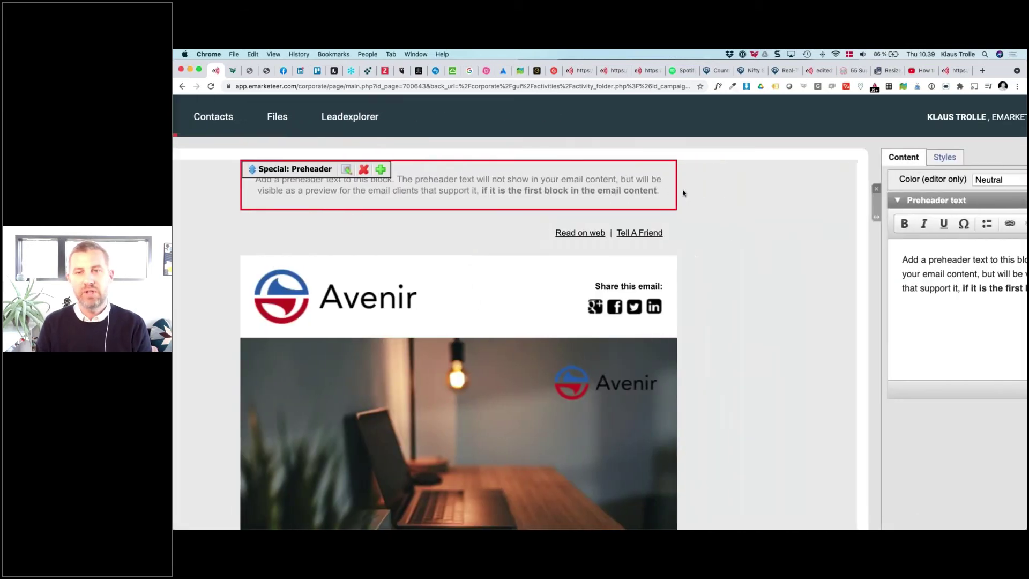
key(super+a)
text(Boy d)
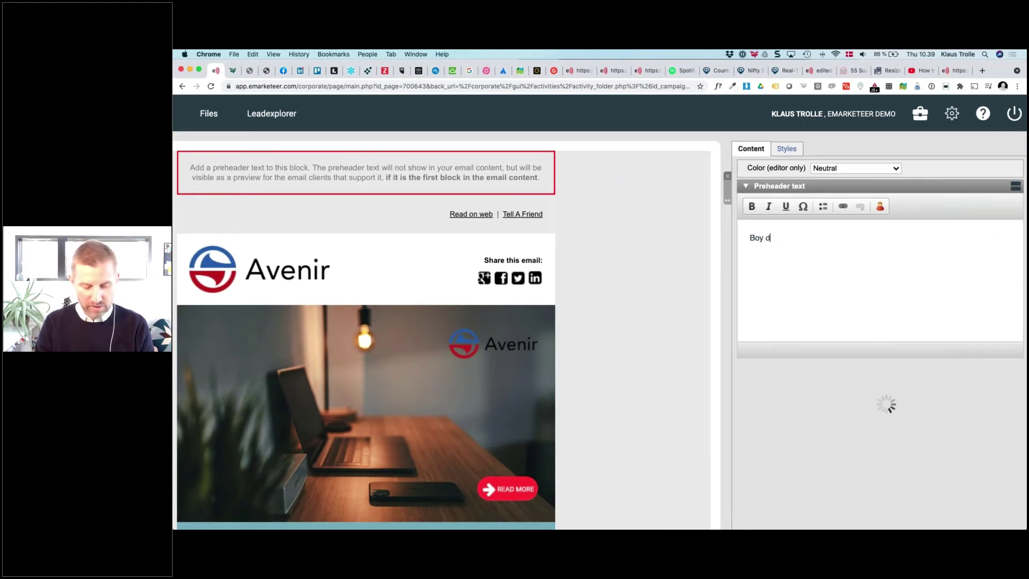
text(o we have nbews for you!)
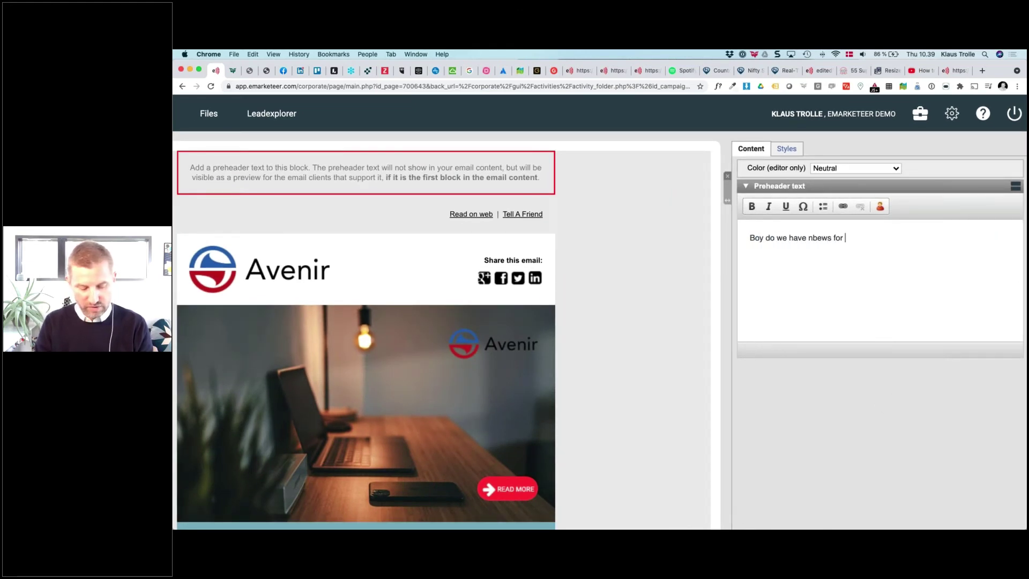
Step: Fix the 'nbews' typo to 'news' and save the preheader
click(819, 238)
key(BackSpace)
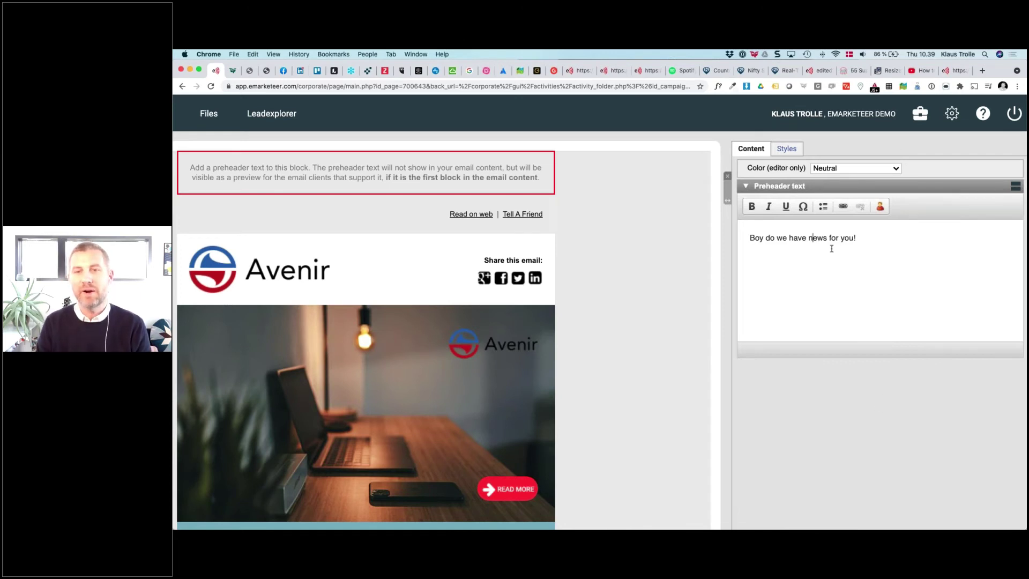
scroll(831, 248, down, 5)
click(820, 510)
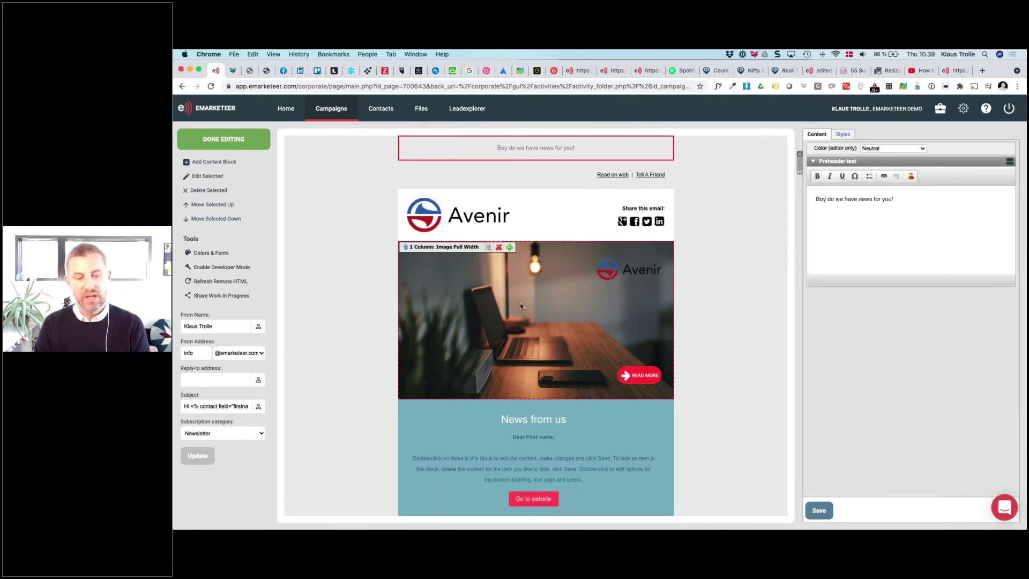
key(super+Tab)
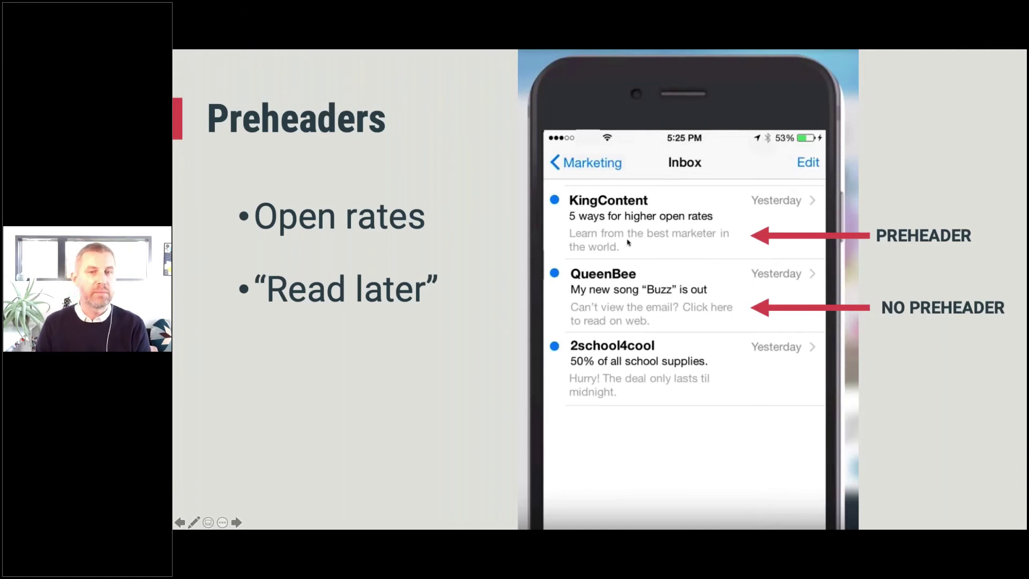
Step: Show the Preheaders slide, advance to Personalisation fallback, then go back to the newsletter editor
key(super+Tab)
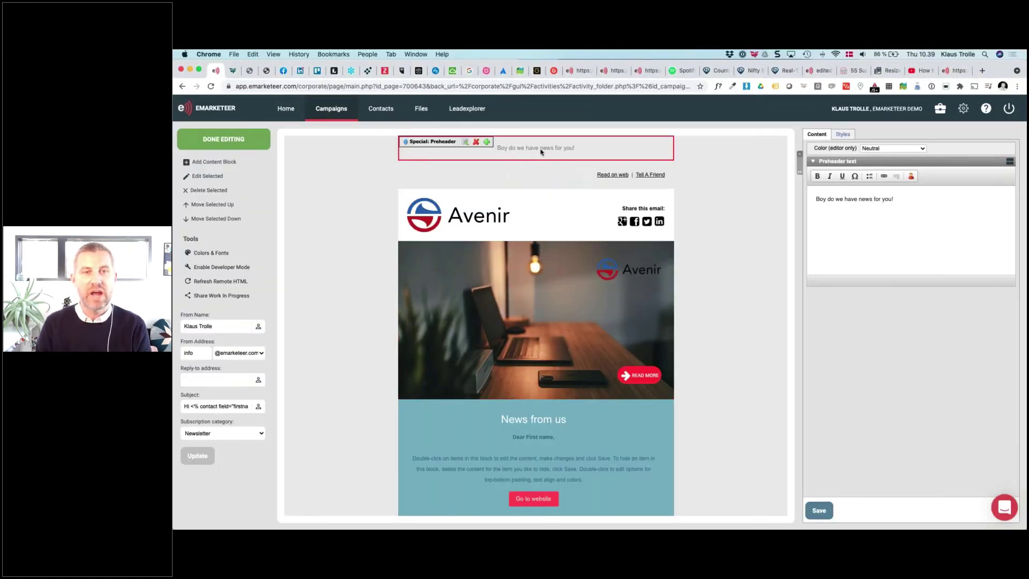
key(super+Tab)
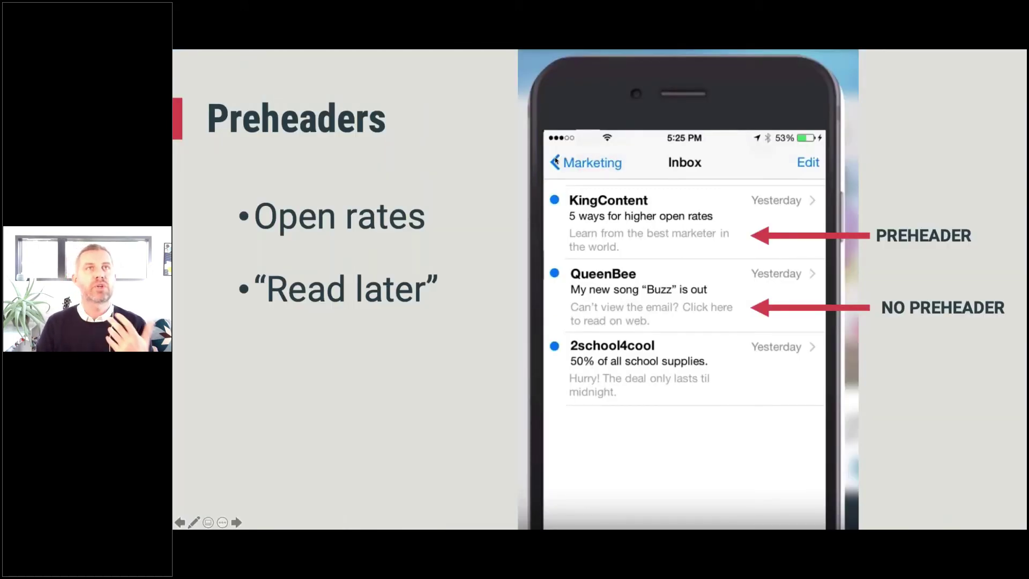
key(Right)
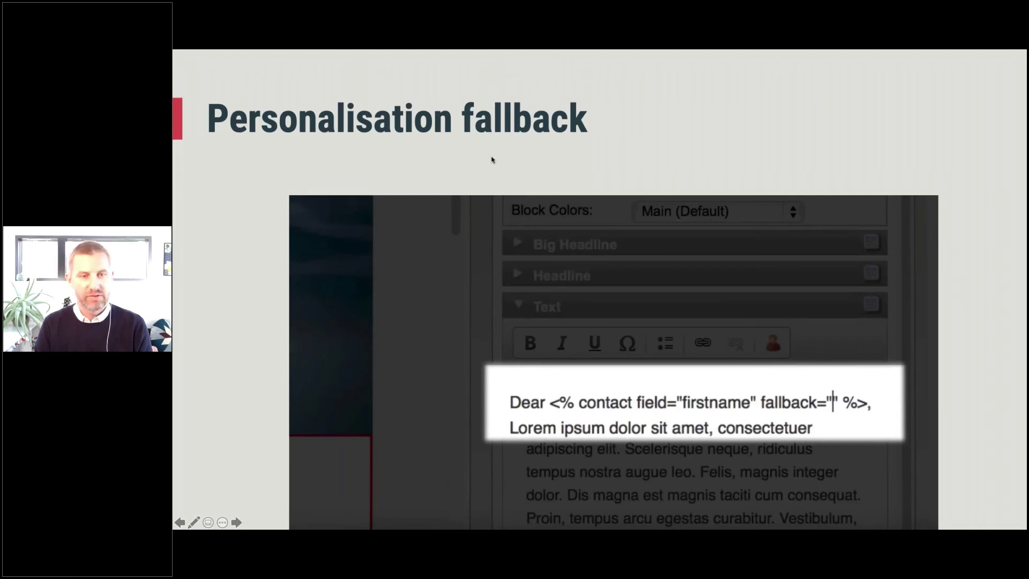
key(super+Tab)
Step: In the News from us block, enter 'reader' as the greeting's first-name fallback
scroll(525, 332, down, 1)
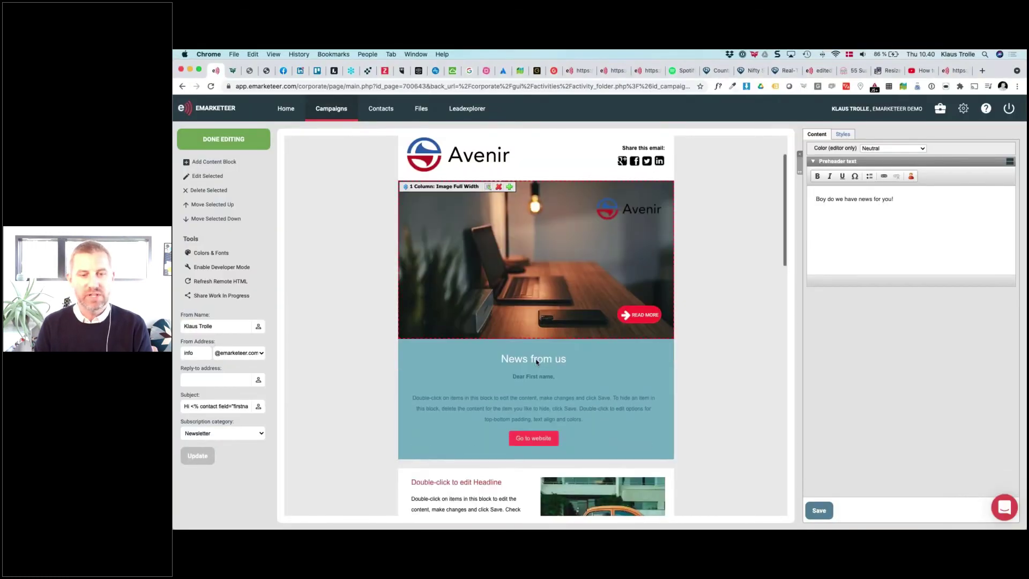
click(525, 378)
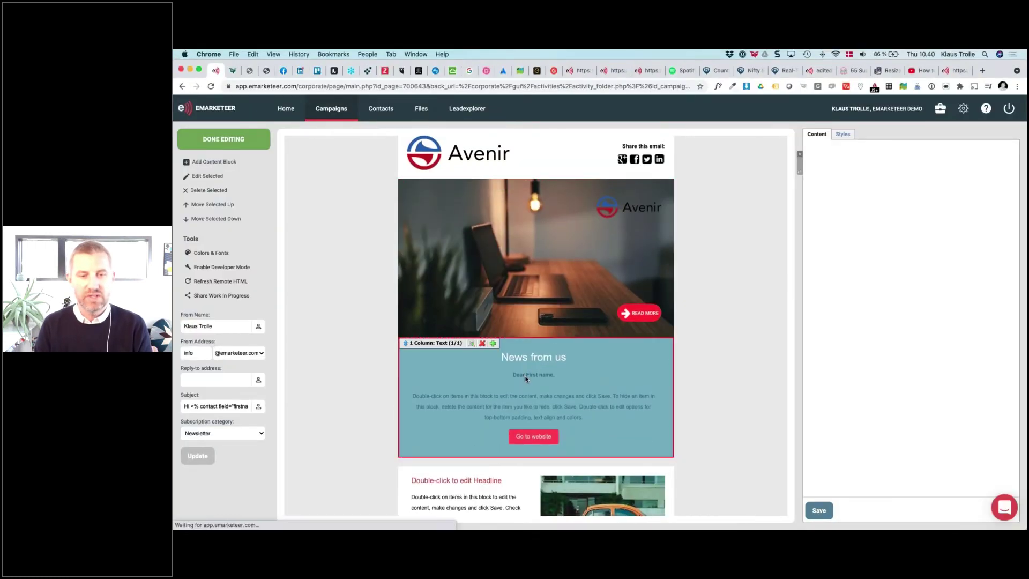
scroll(859, 286, up, 5)
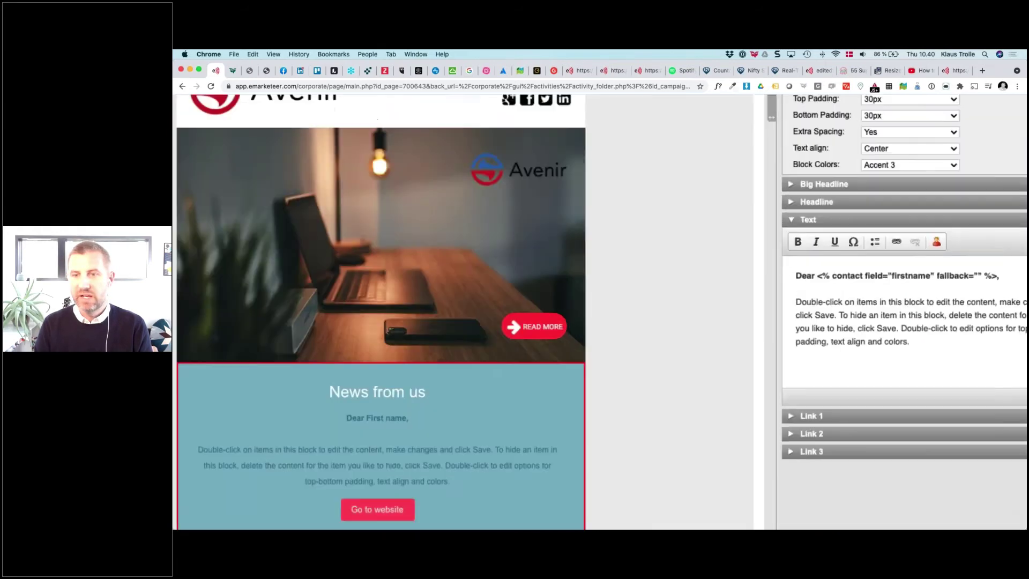
scroll(858, 286, right, 3)
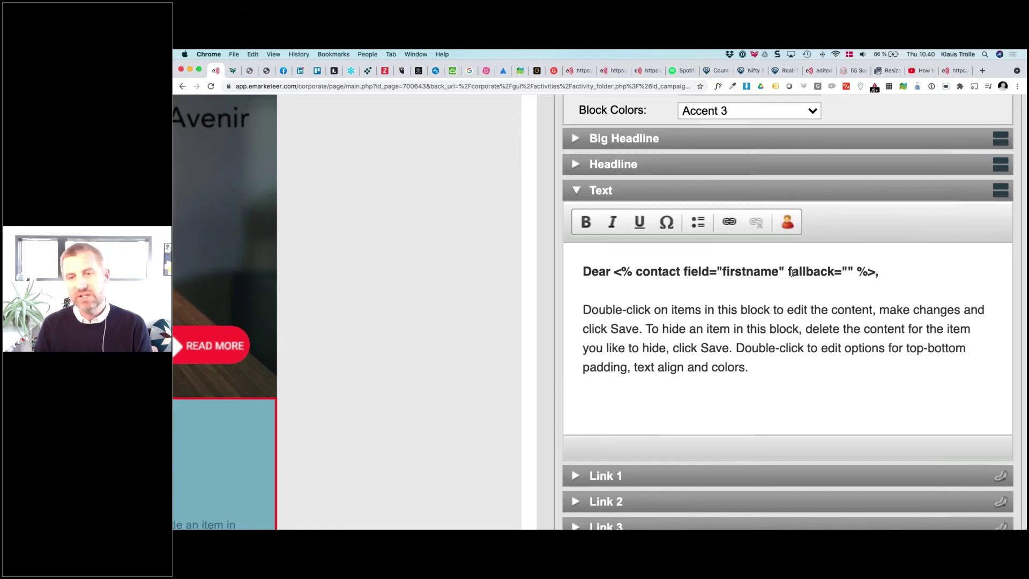
double_click(792, 274)
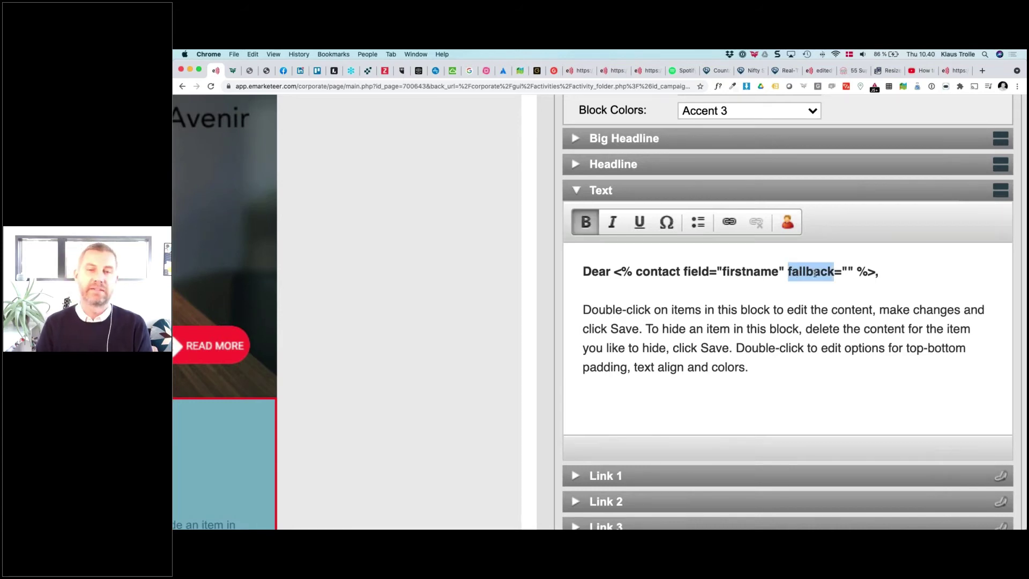
click(844, 273)
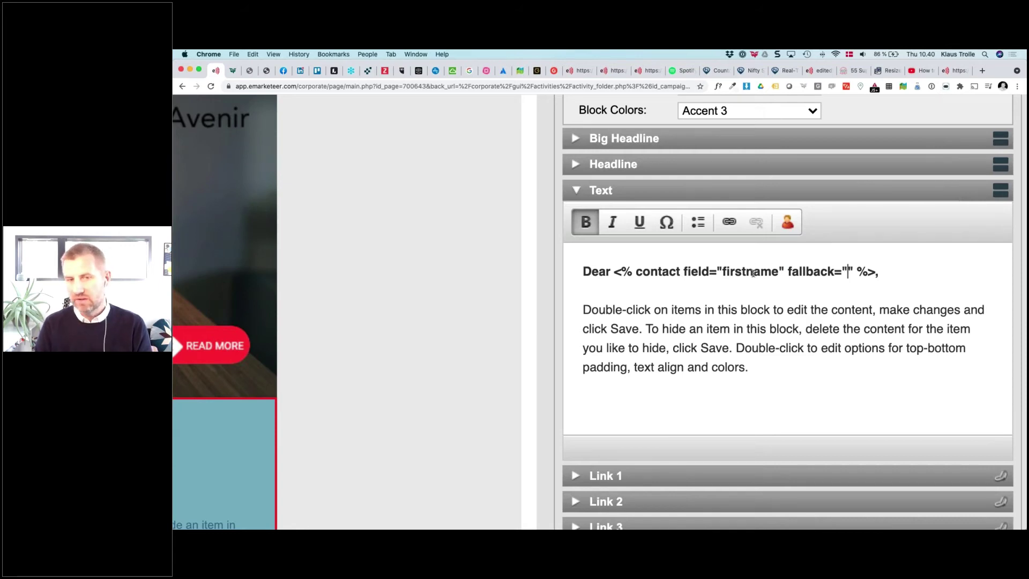
text(reader)
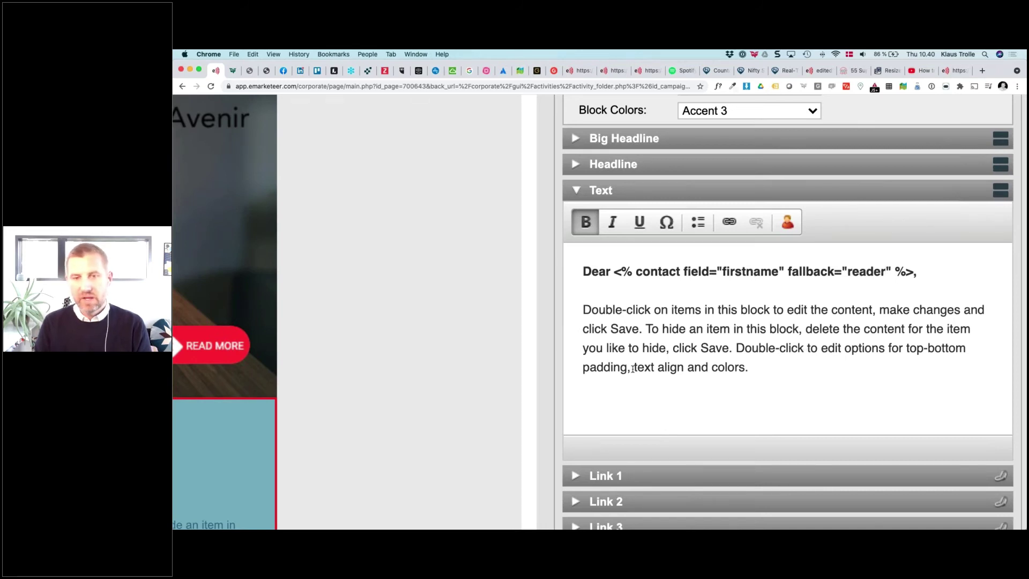
scroll(632, 369, down, 5)
scroll(632, 368, down, 1)
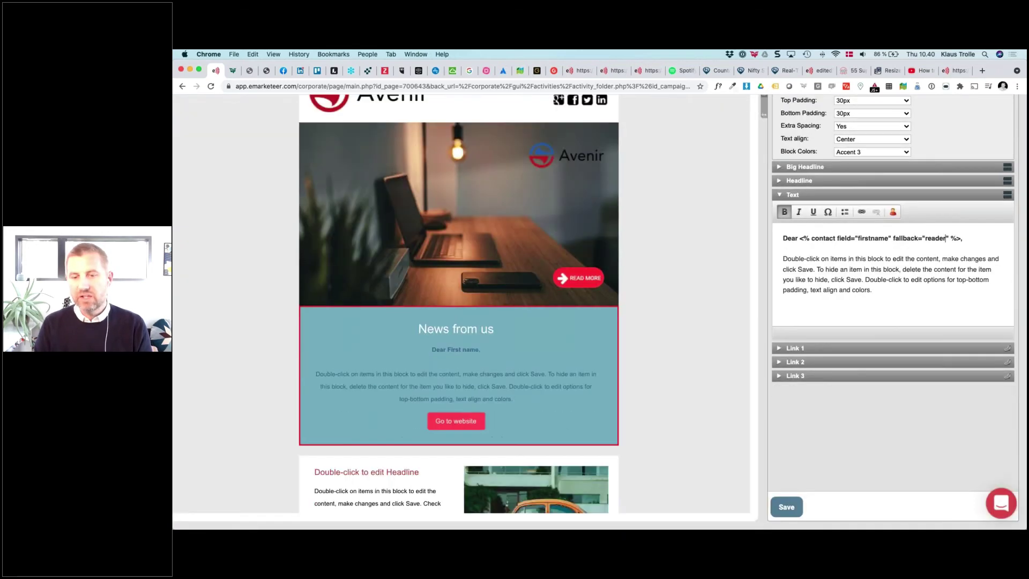
Step: Save the 'reader' fallback and check the preheader above the Avenir logo header
click(786, 506)
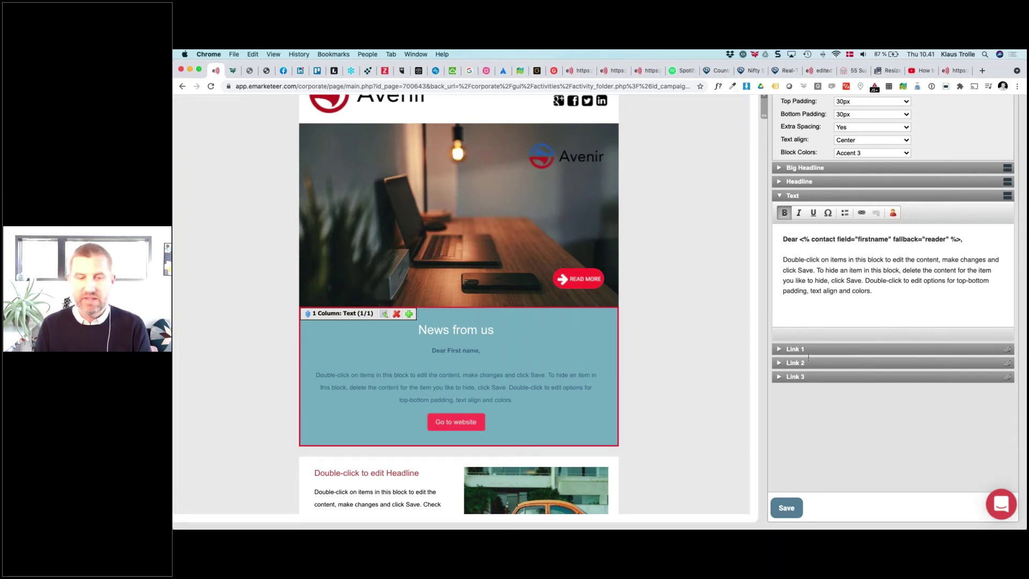
scroll(696, 333, up, 5)
scroll(695, 332, left, 2)
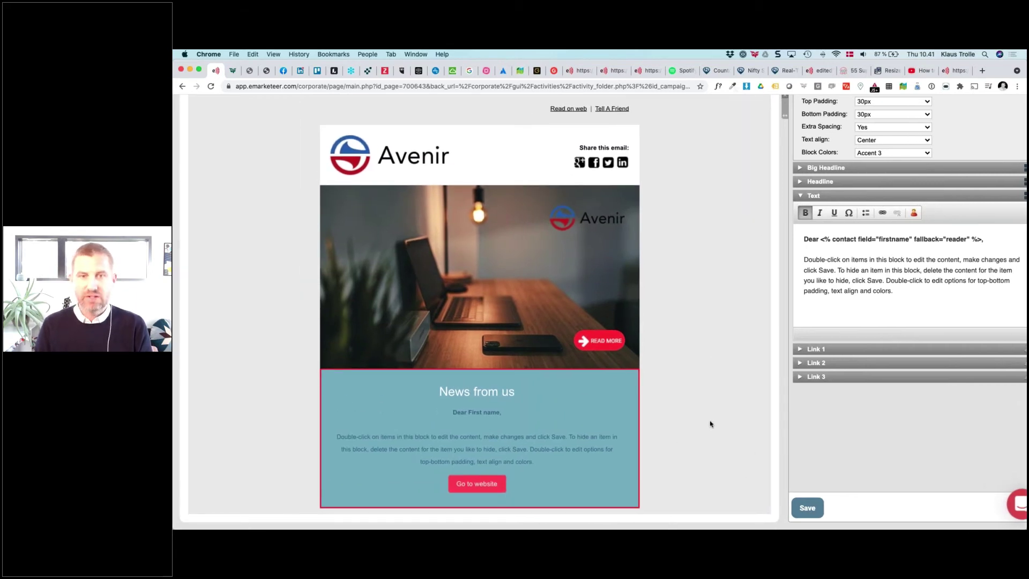
scroll(707, 335, up, 4)
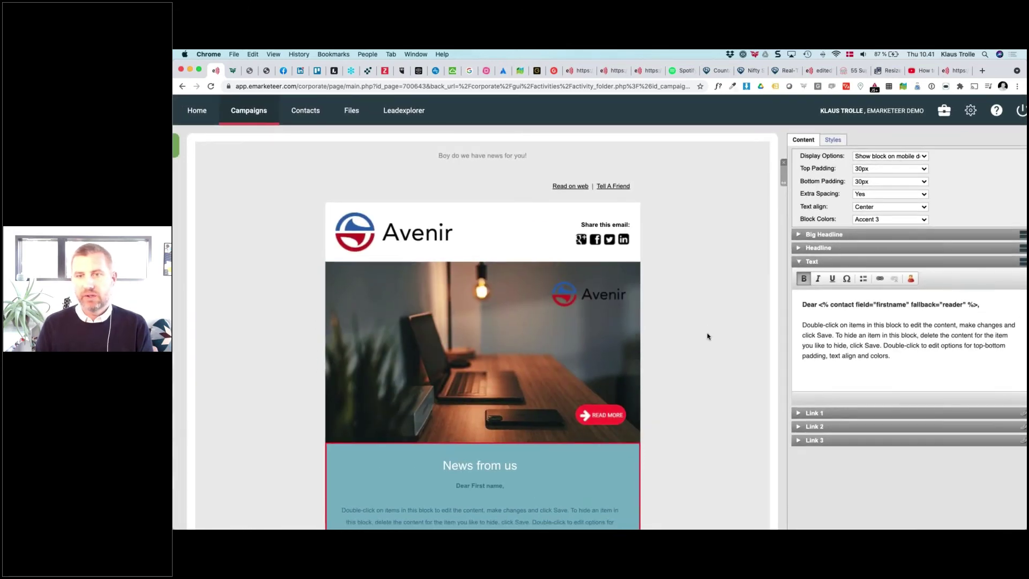
scroll(707, 336, down, 3)
scroll(707, 336, up, 2)
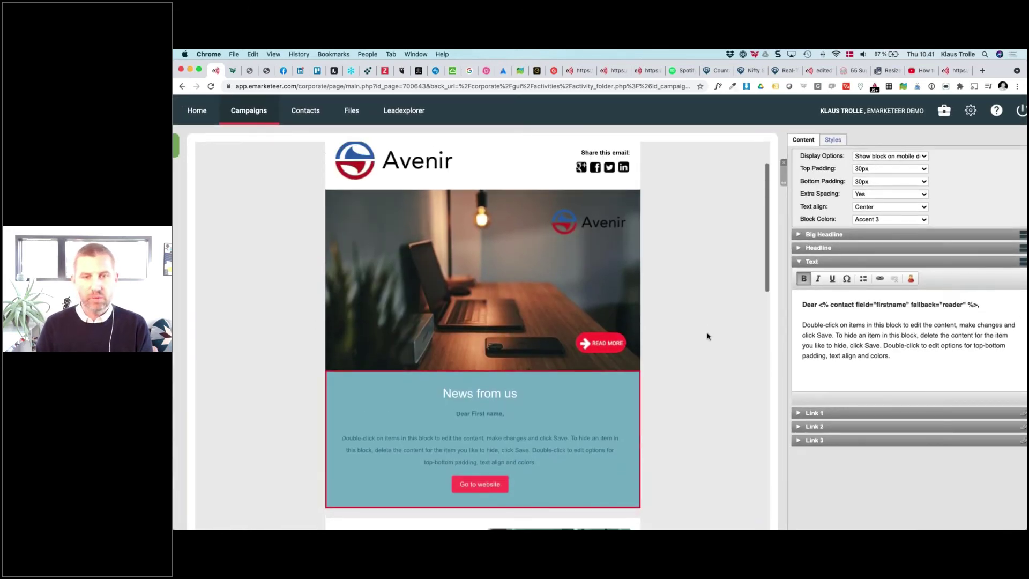
scroll(450, 168, up, 2)
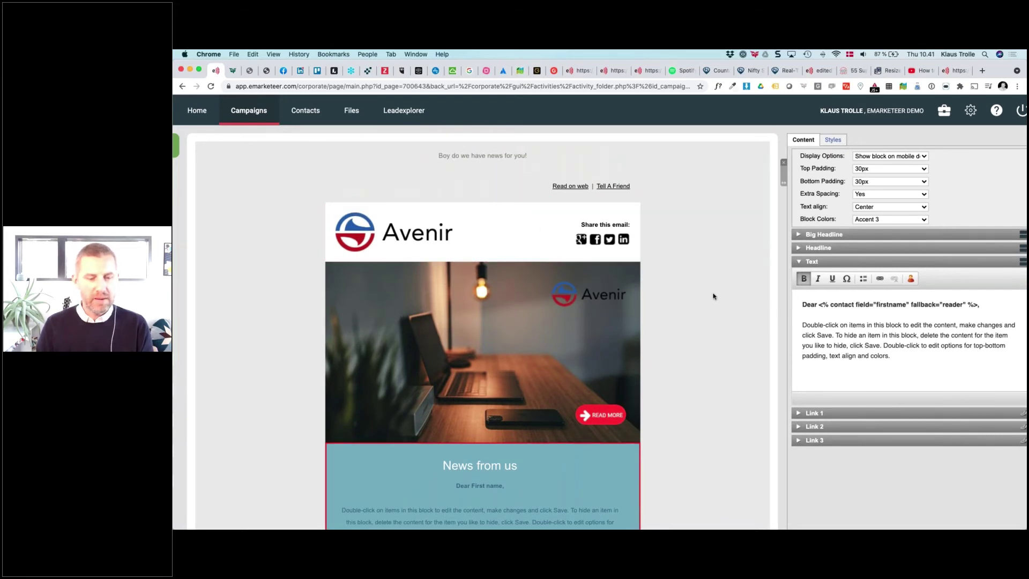
key(super+Tab)
Step: Advance the slideshow to the 'Adaptive and responsive content' slide
key(Right)
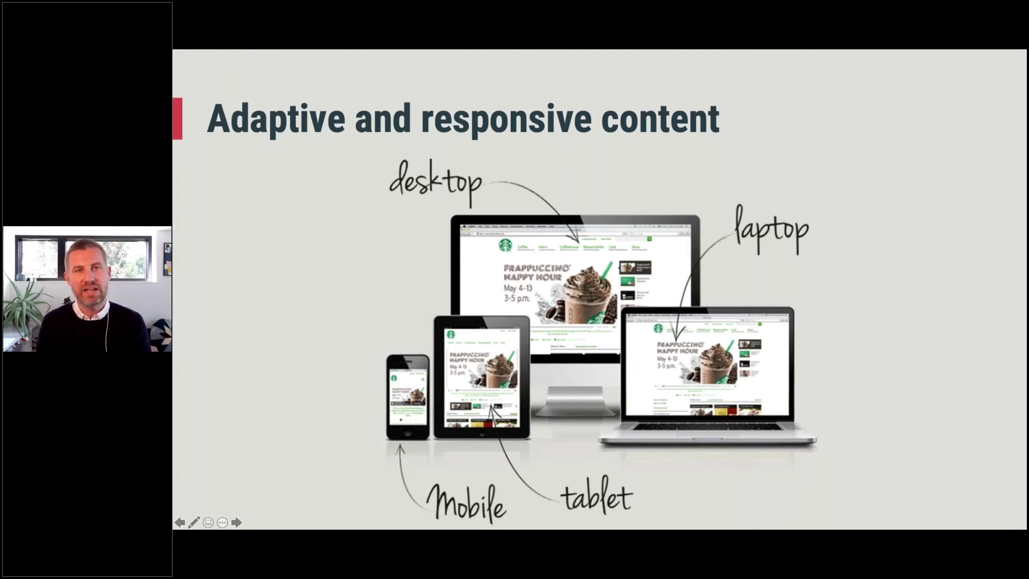
Step: Back in the newsletter editor, open the News from us block for editing
key(super+Tab)
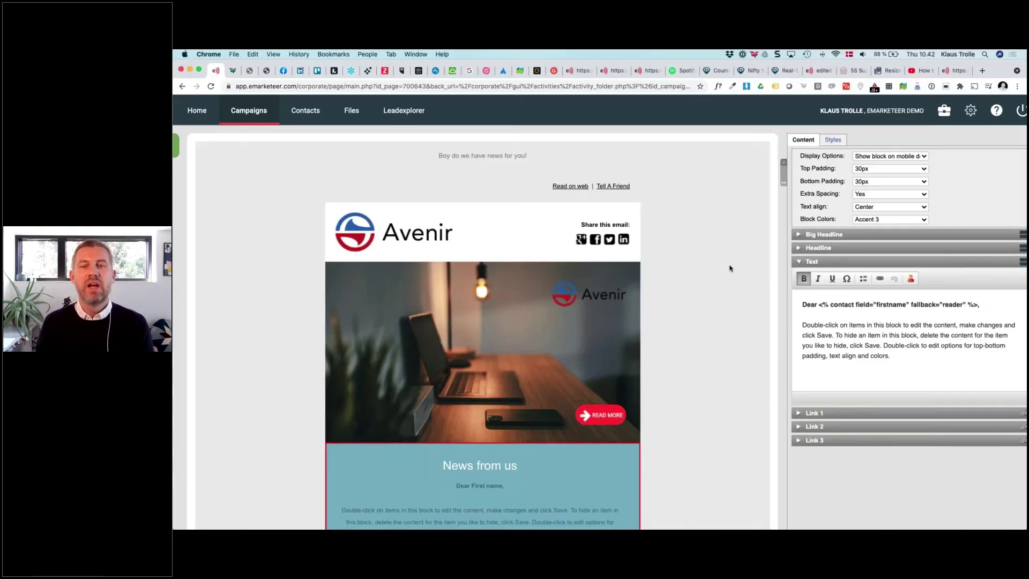
scroll(730, 268, down, 3)
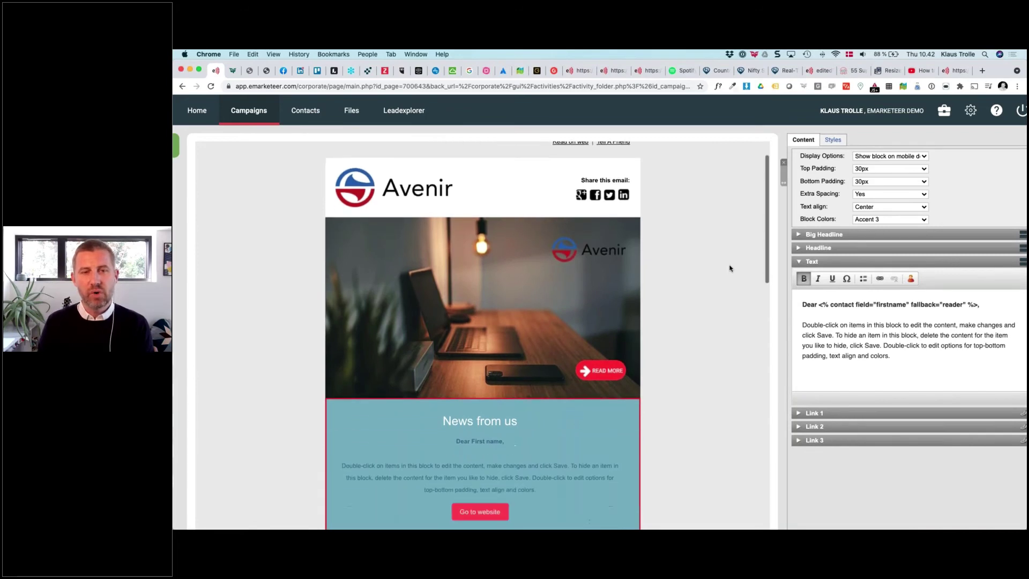
scroll(550, 392, down, 2)
scroll(550, 392, up, 3)
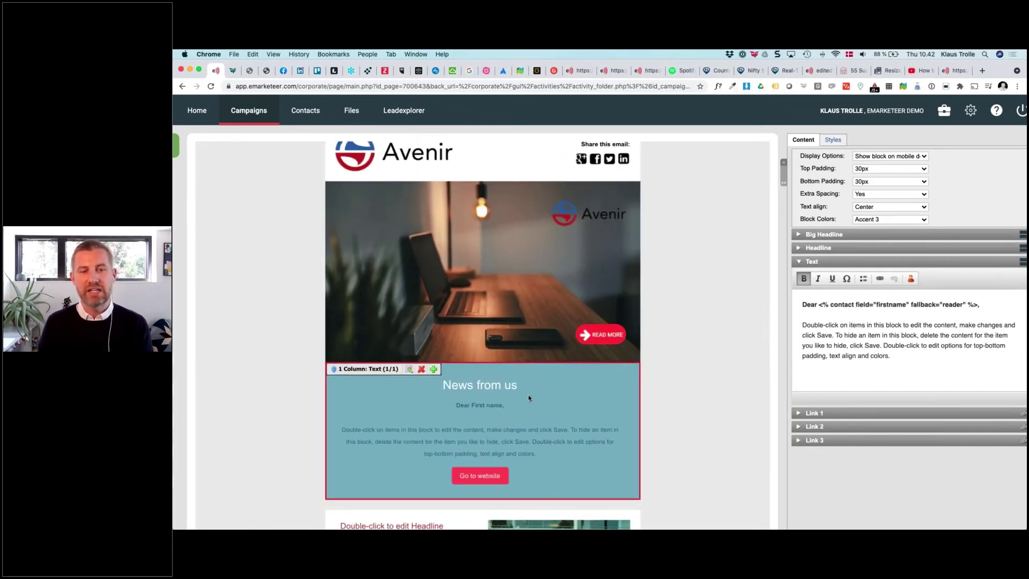
double_click(528, 397)
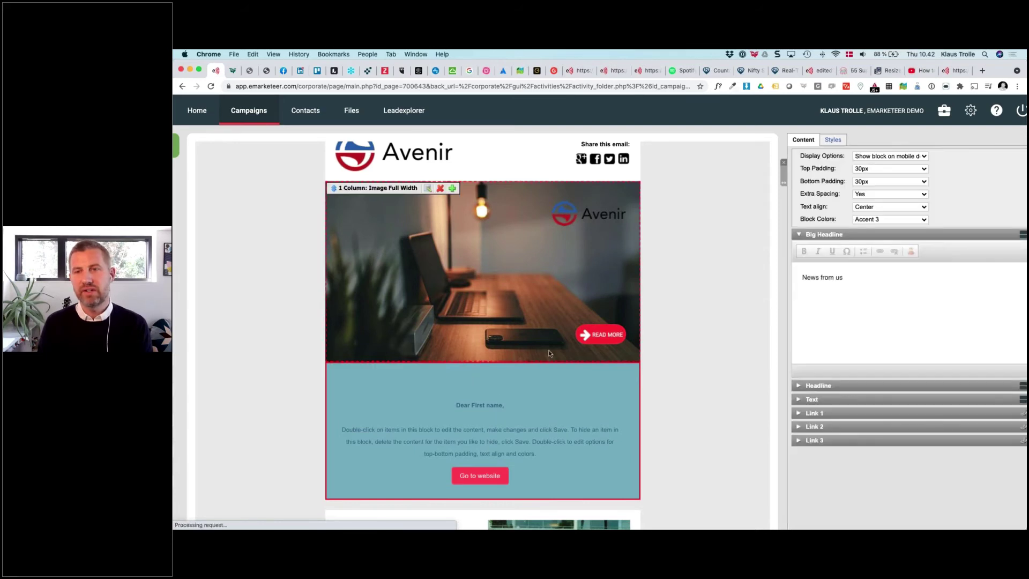
scroll(563, 263, down, 1)
scroll(564, 263, down, 5)
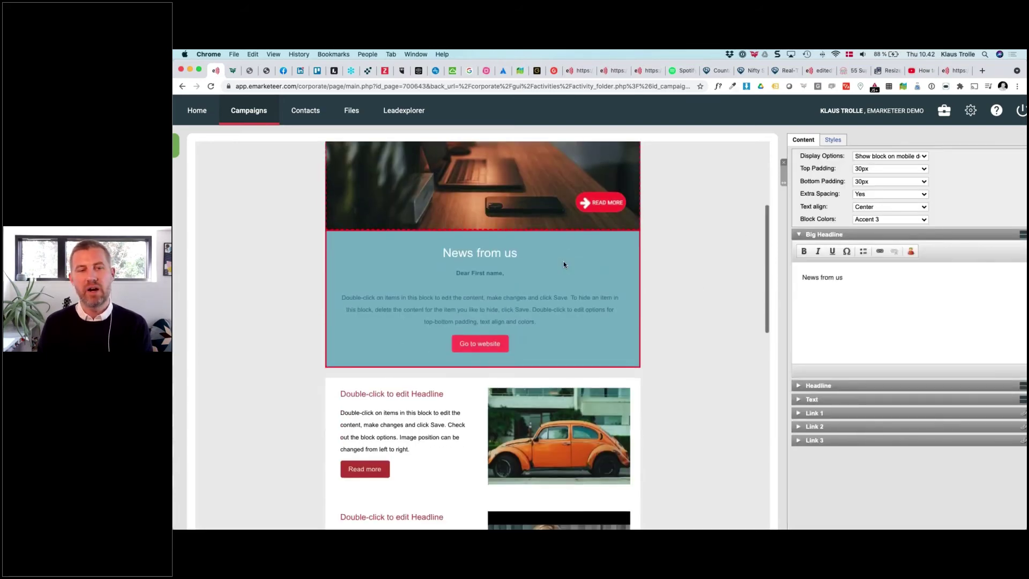
scroll(564, 262, up, 2)
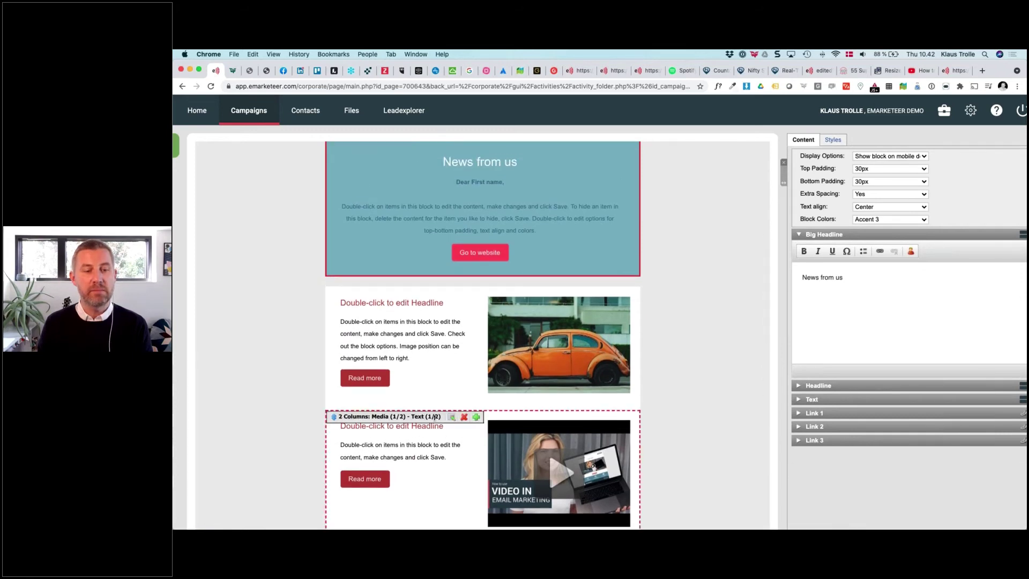
Step: Move the 2 Columns Media/Text video block above the orange car block
drag(433, 417, 438, 301)
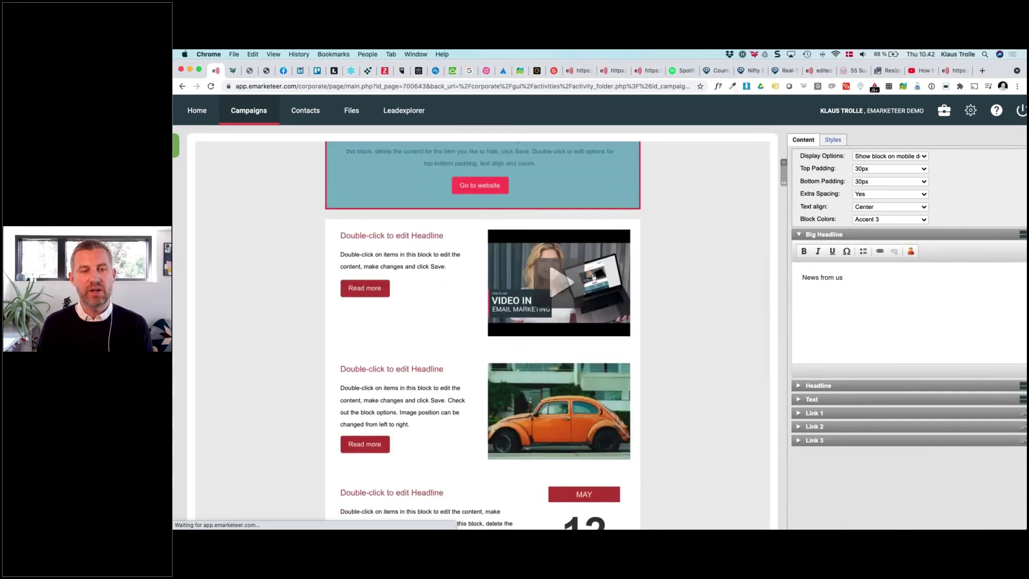
scroll(523, 276, down, 1)
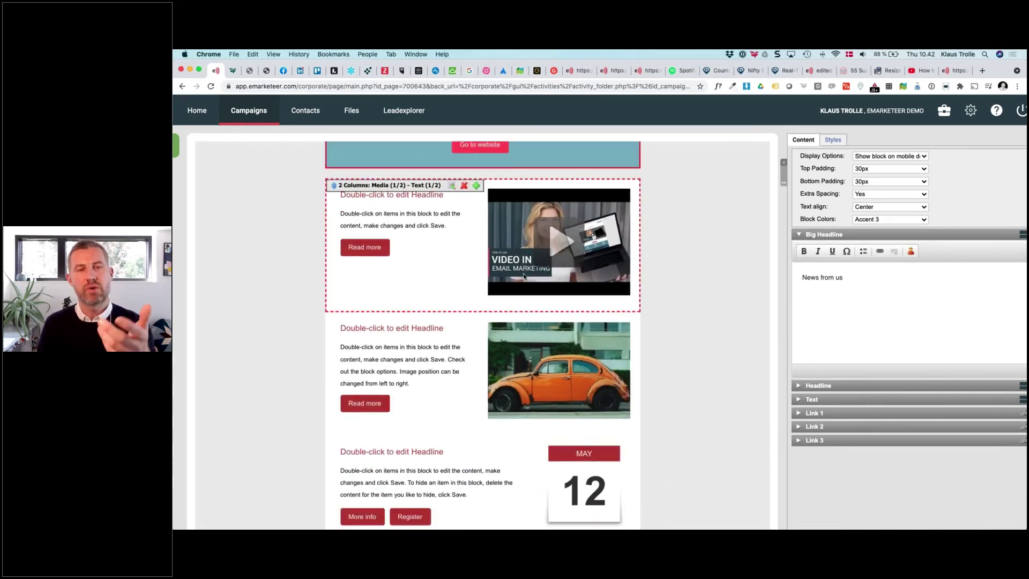
scroll(523, 274, up, 5)
scroll(523, 272, down, 1)
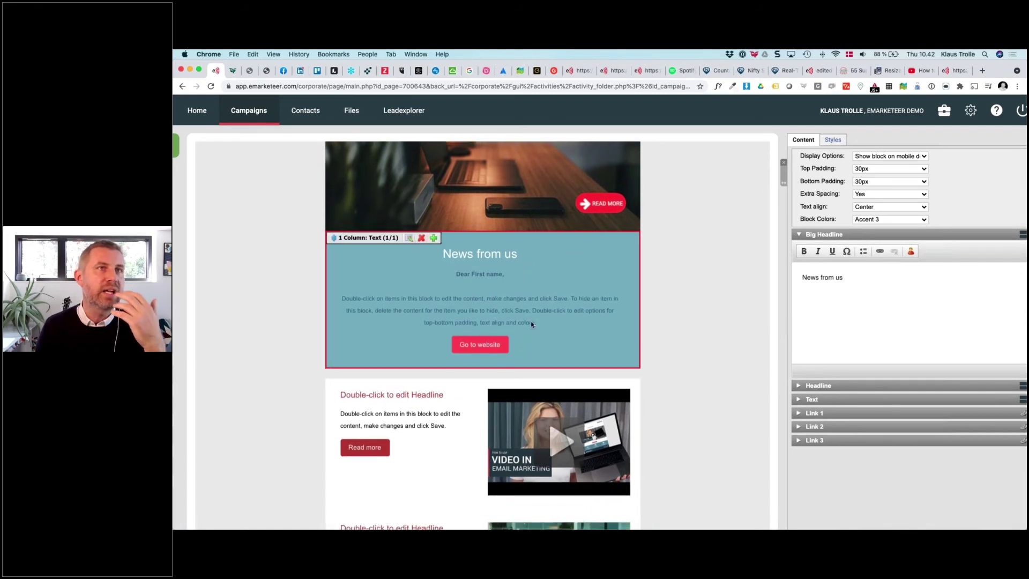
scroll(531, 323, up, 2)
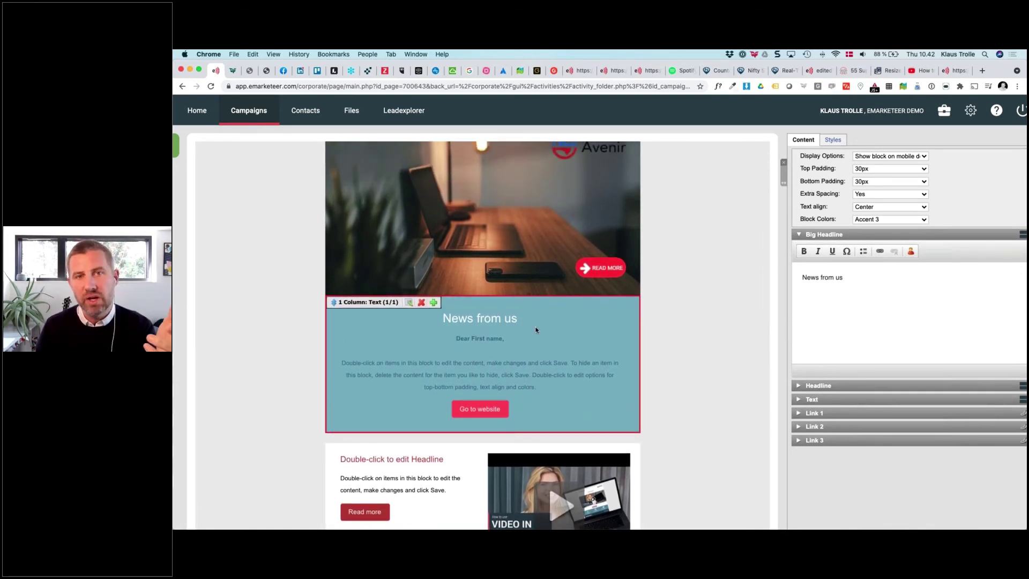
scroll(536, 329, down, 2)
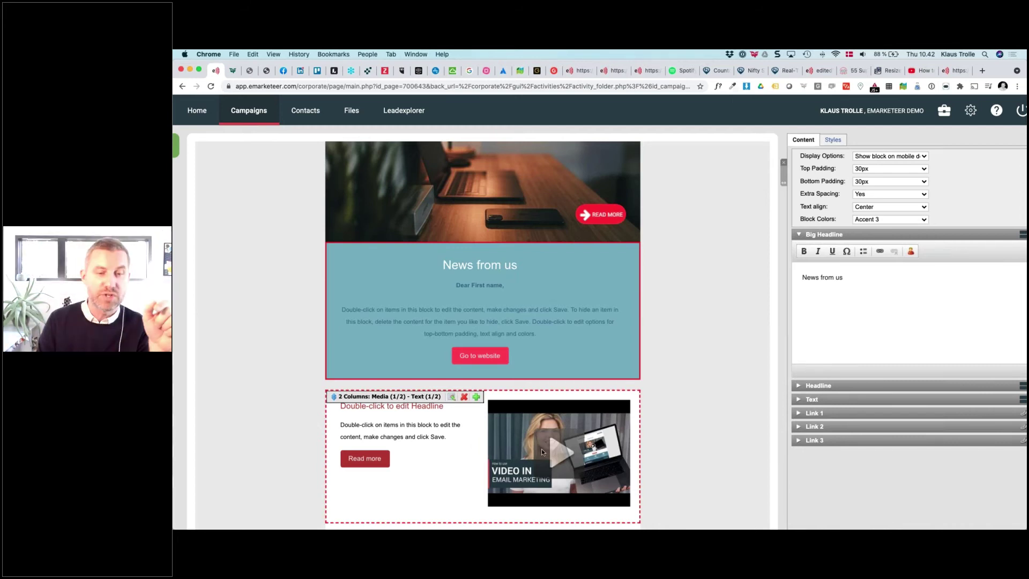
Step: Set the video block's Display Options to 'Hide block on mobile devices' and save
double_click(542, 450)
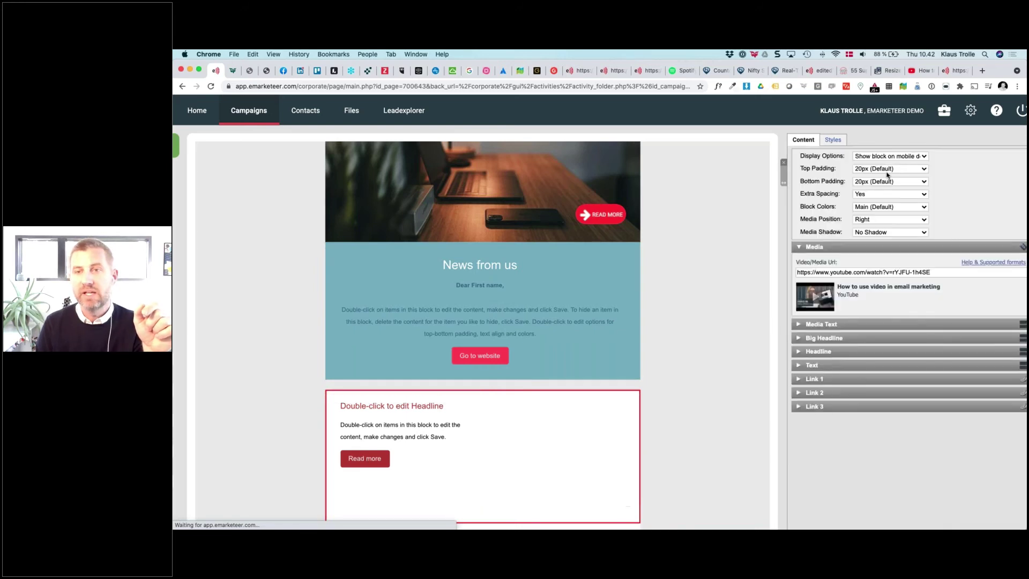
scroll(883, 157, up, 5)
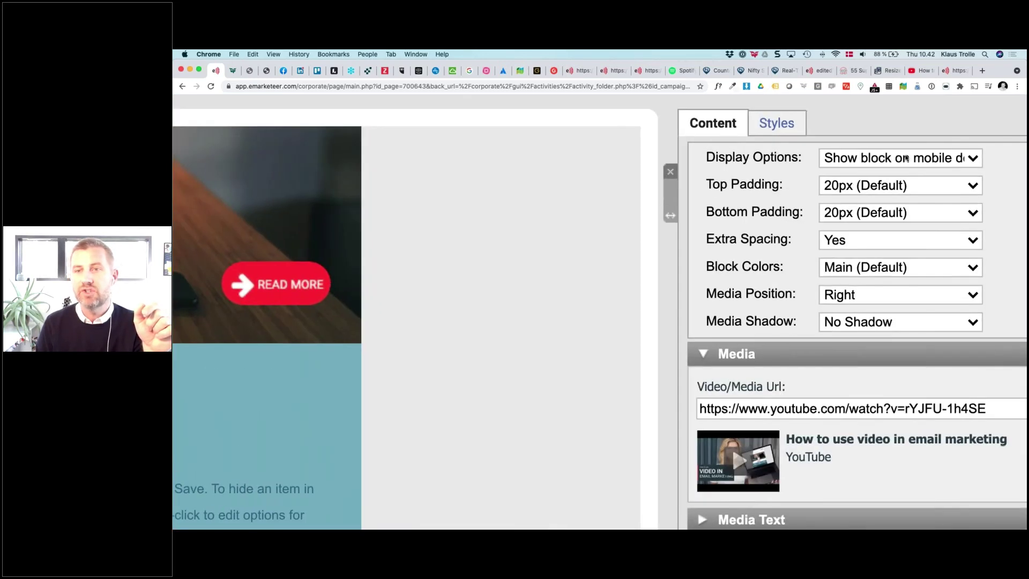
click(884, 157)
click(888, 165)
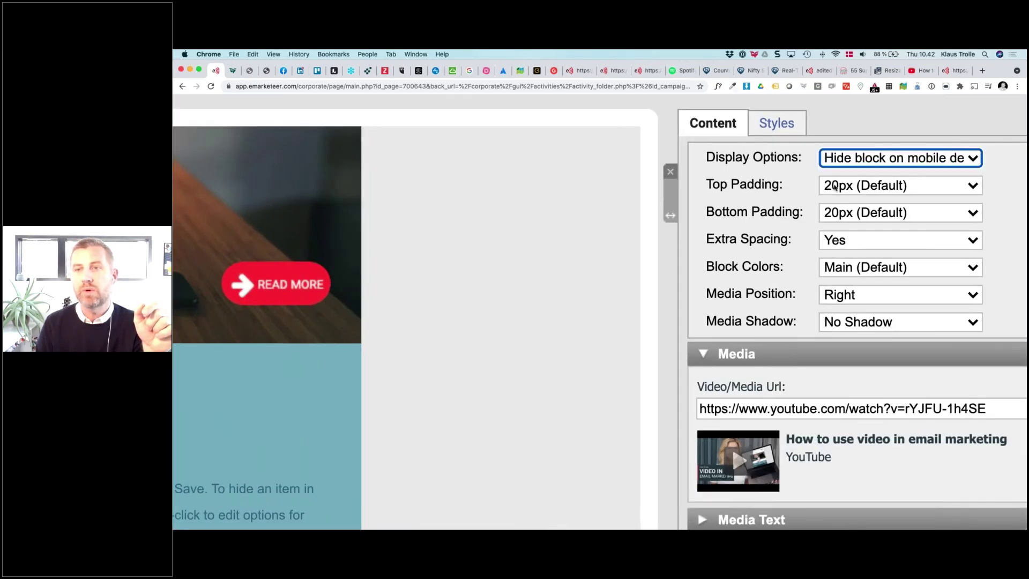
scroll(835, 186, down, 5)
scroll(734, 411, up, 5)
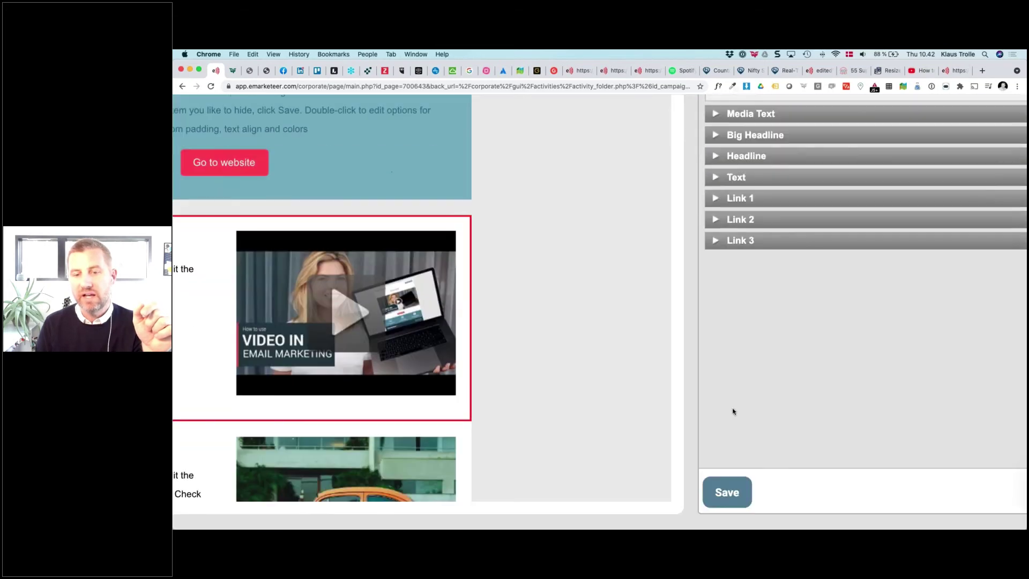
click(727, 492)
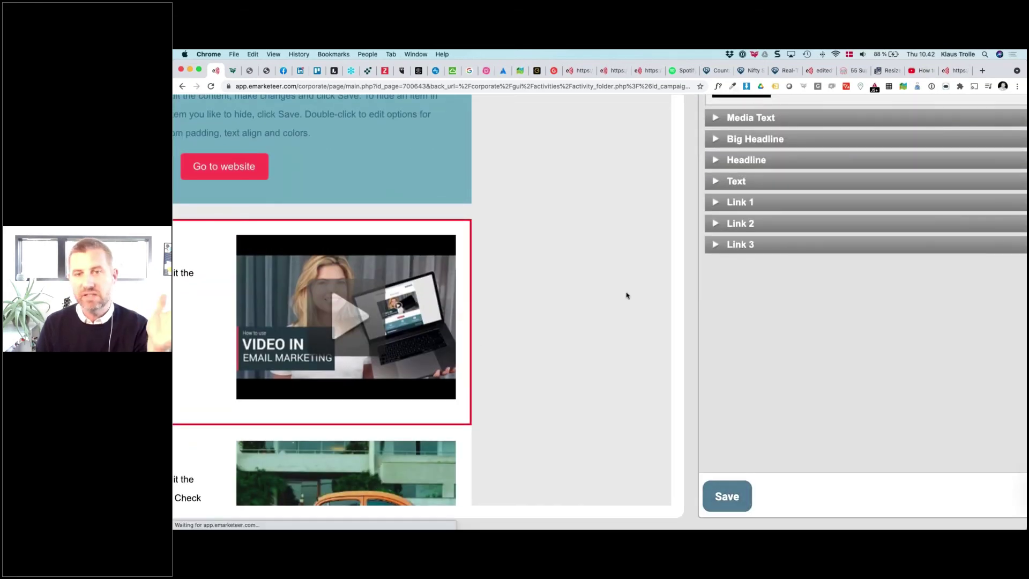
scroll(626, 296, down, 5)
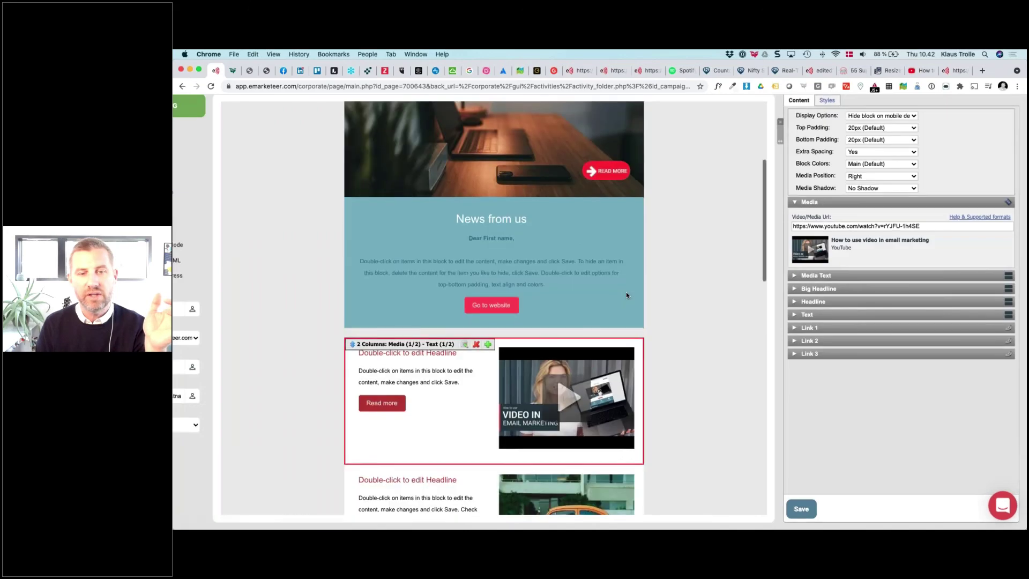
drag(779, 140, 434, 181)
scroll(427, 284, down, 3)
scroll(427, 284, down, 3)
scroll(427, 284, up, 10)
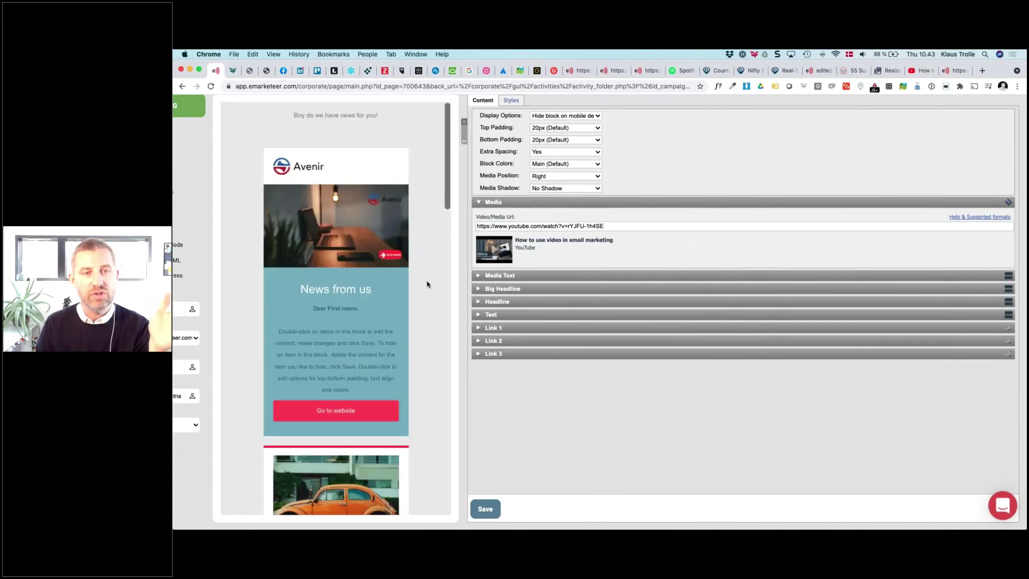
drag(464, 141, 729, 139)
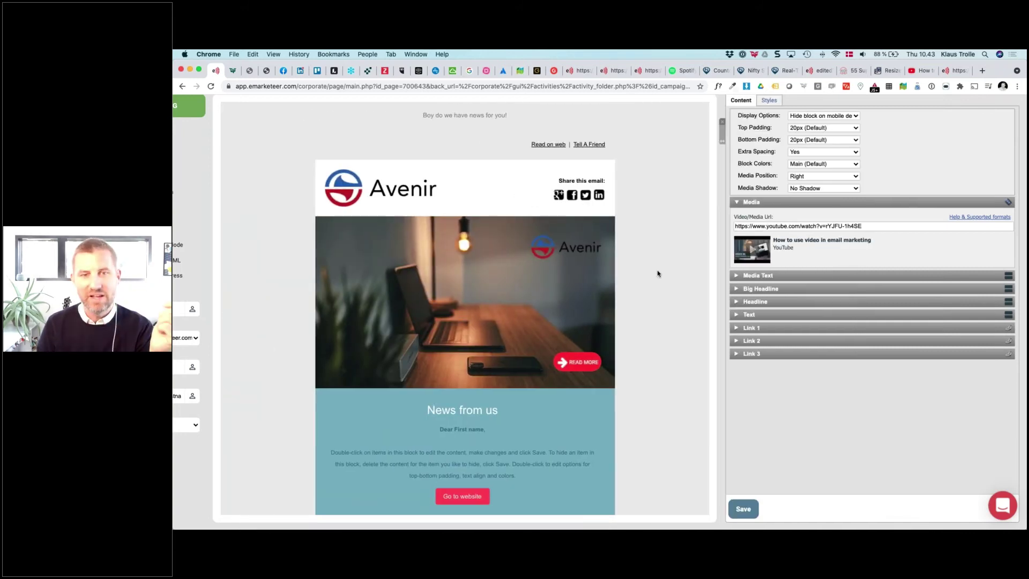
scroll(657, 273, down, 3)
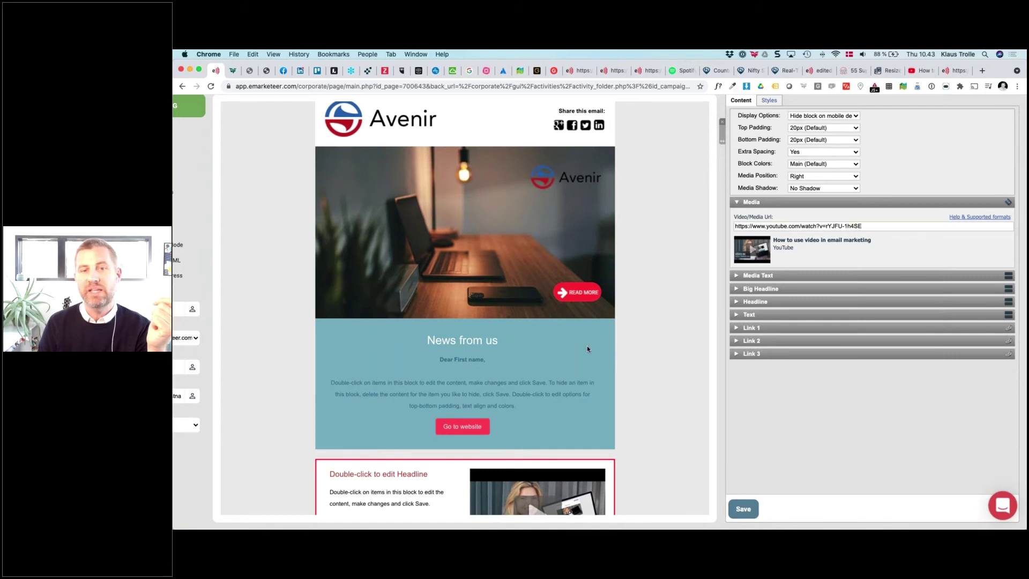
scroll(587, 348, down, 3)
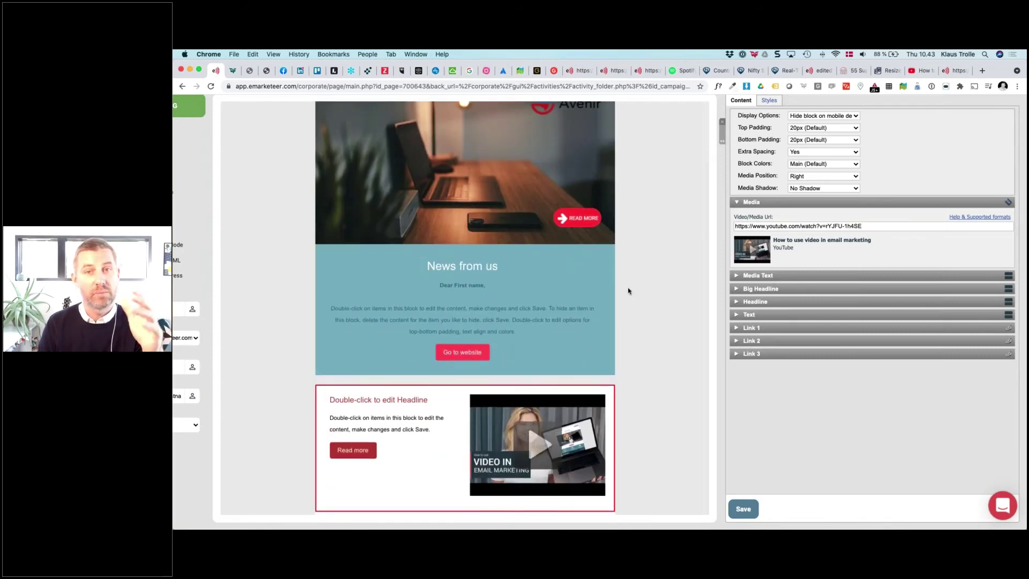
scroll(628, 291, up, 6)
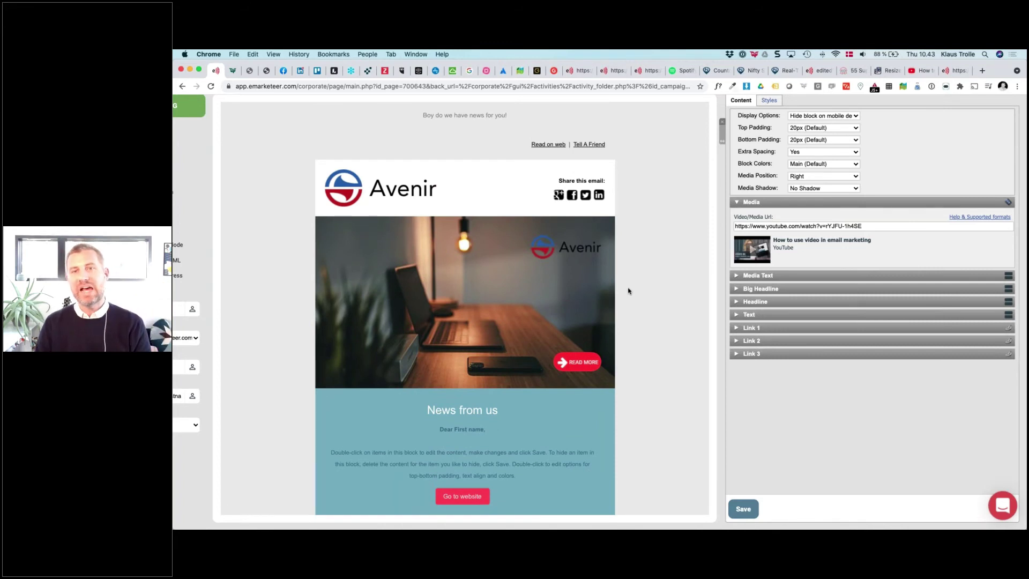
scroll(629, 291, up, 2)
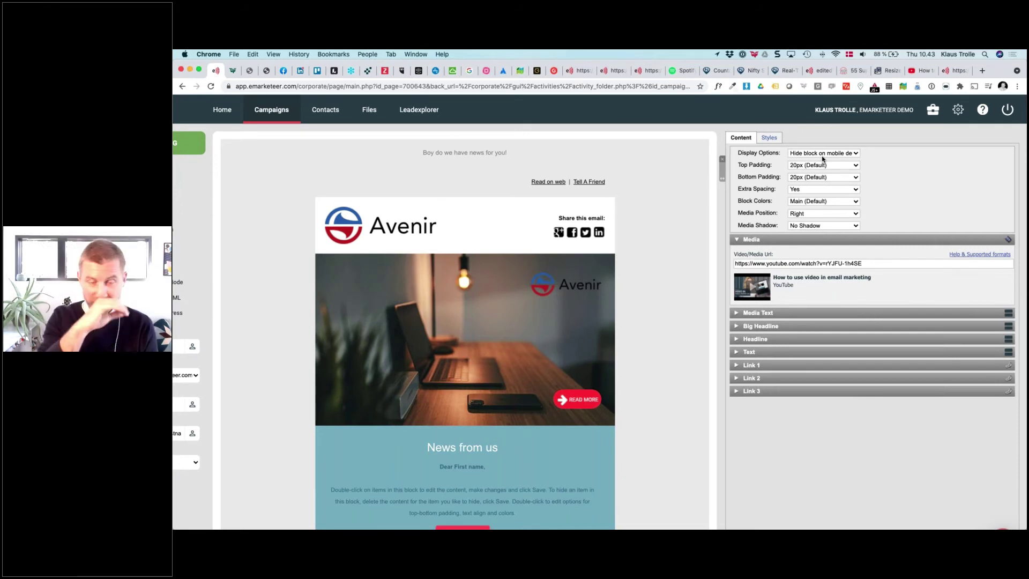
scroll(602, 252, left, 2)
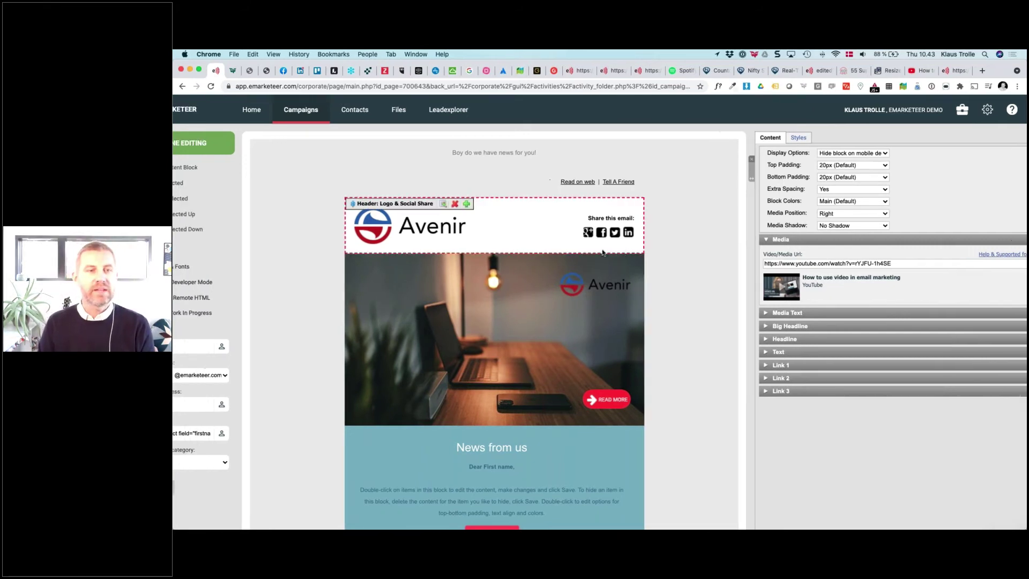
scroll(601, 250, down, 2)
scroll(565, 319, down, 4)
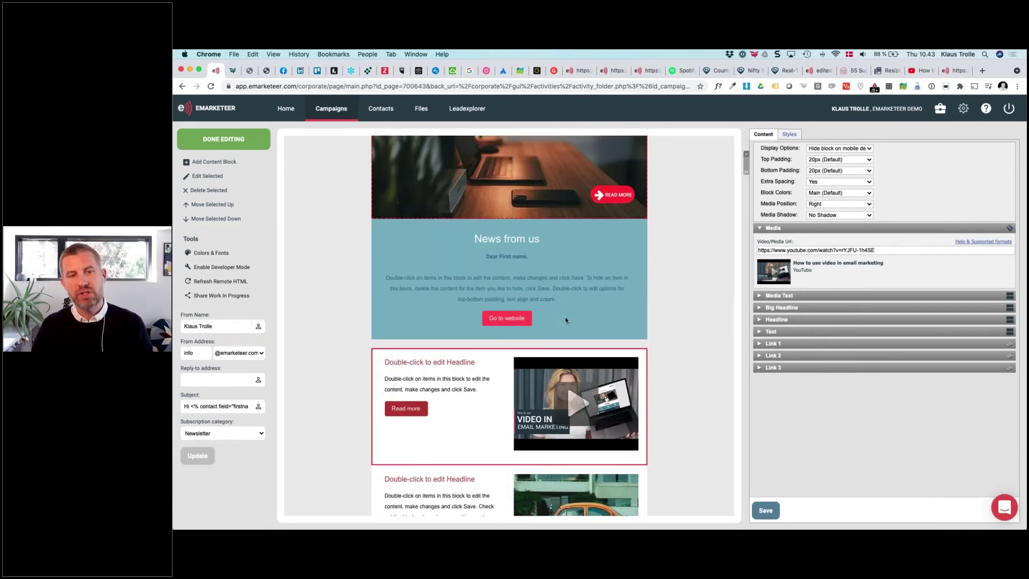
scroll(564, 319, down, 3)
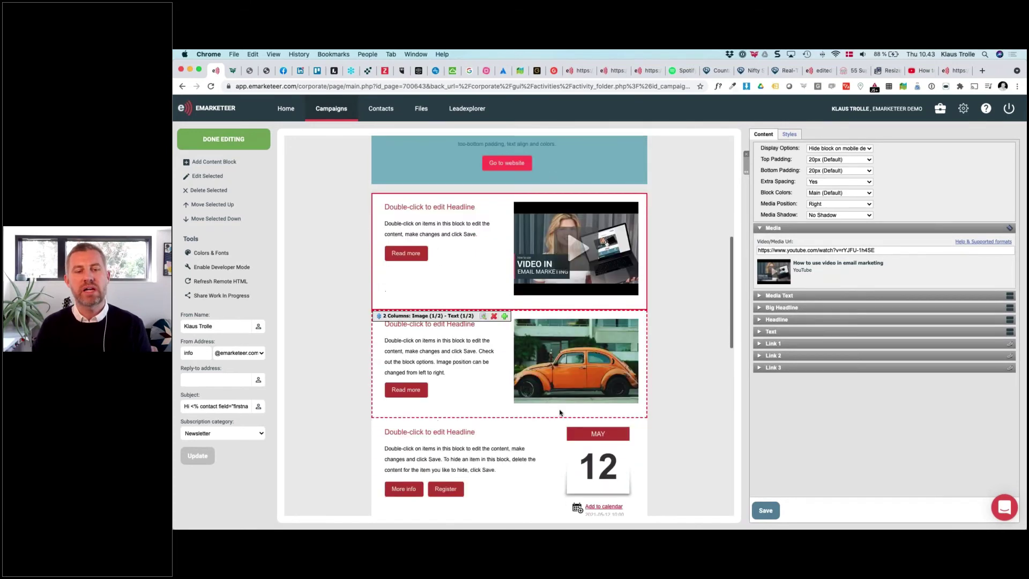
scroll(559, 412, down, 5)
scroll(560, 412, up, 10)
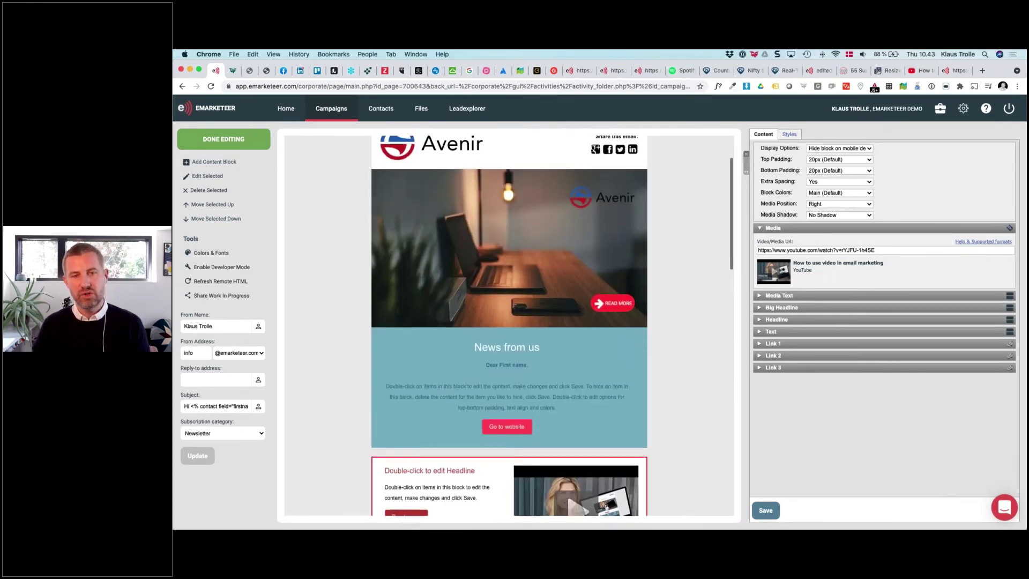
scroll(560, 412, up, 3)
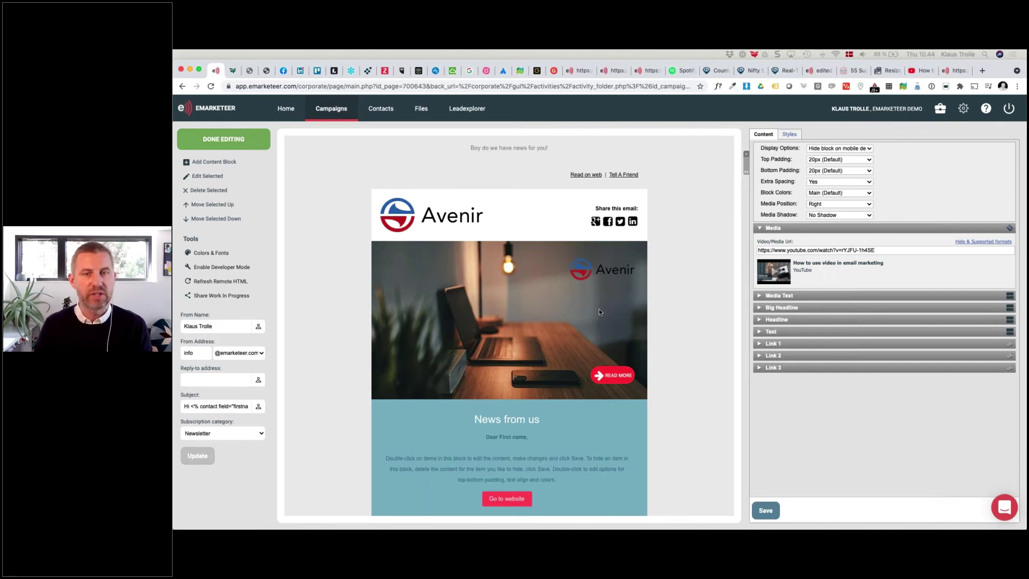
scroll(599, 312, down, 1)
scroll(600, 312, up, 1)
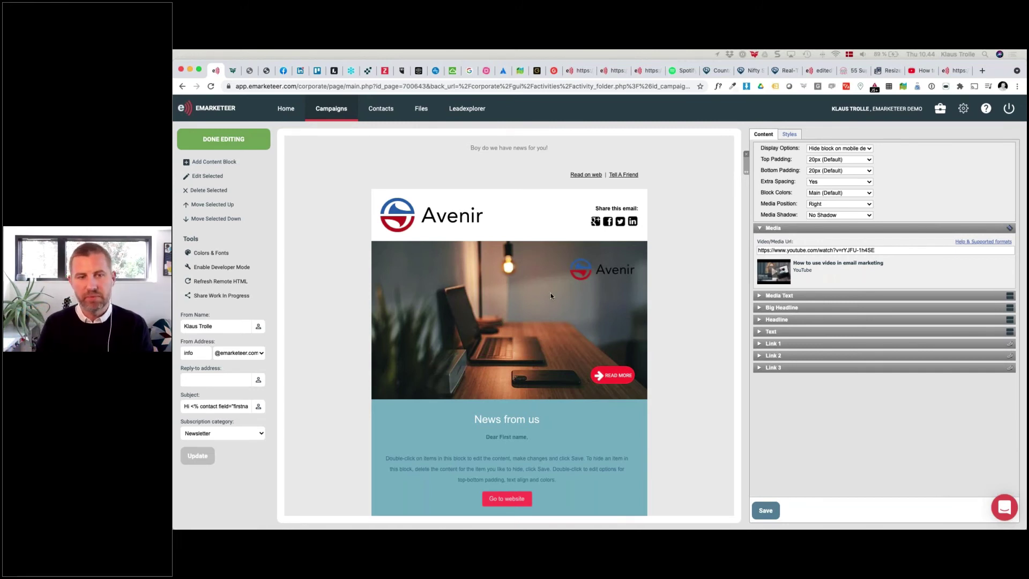
Step: Replace the hero image with the astronaut GIF from My_Images > Animations
click(496, 336)
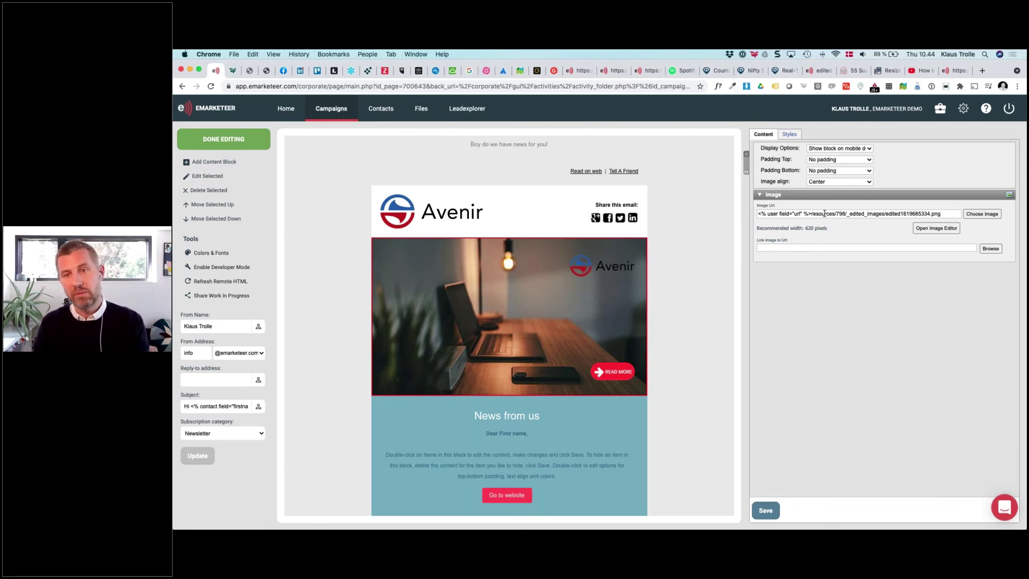
click(975, 217)
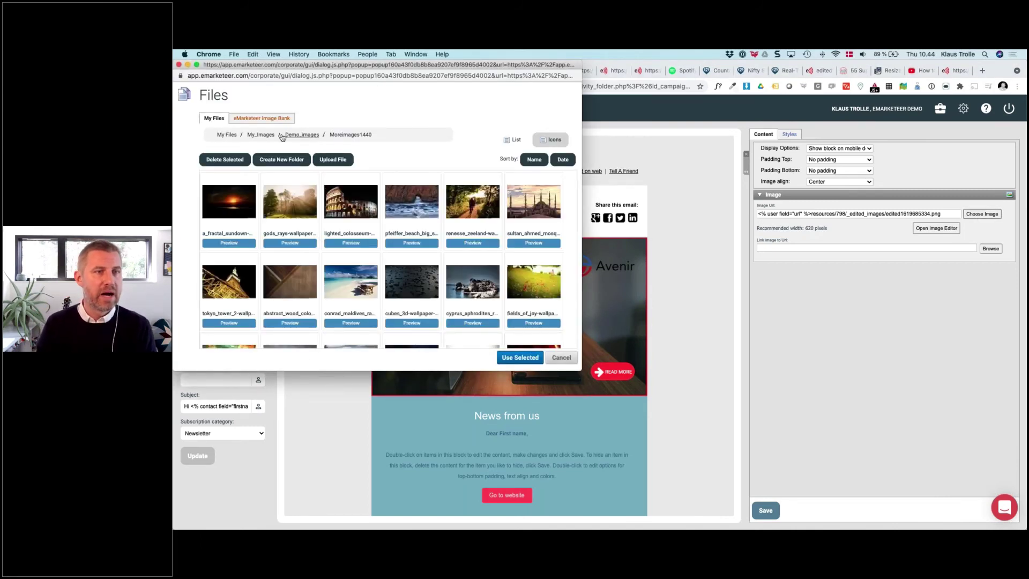
click(261, 135)
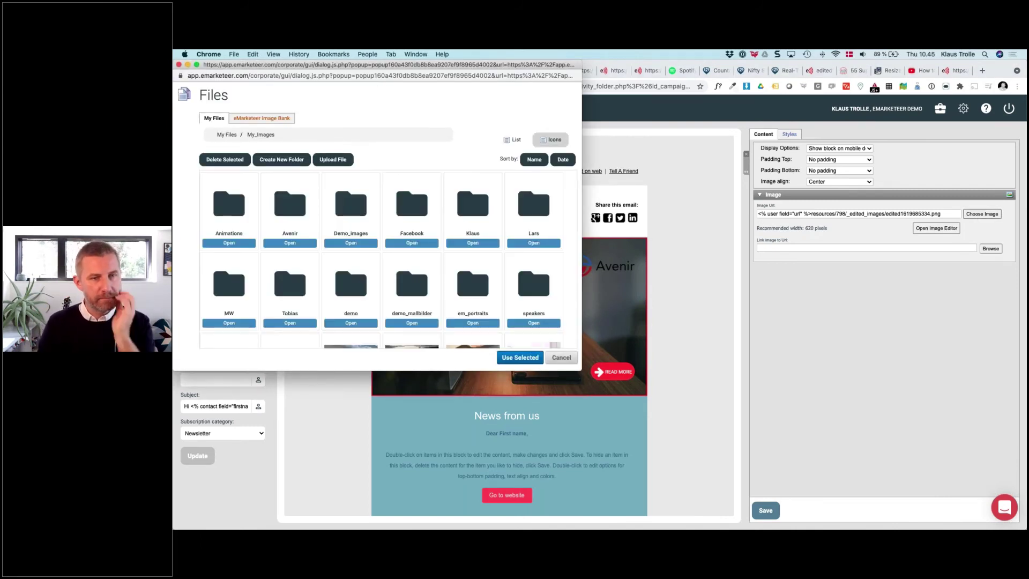
click(350, 243)
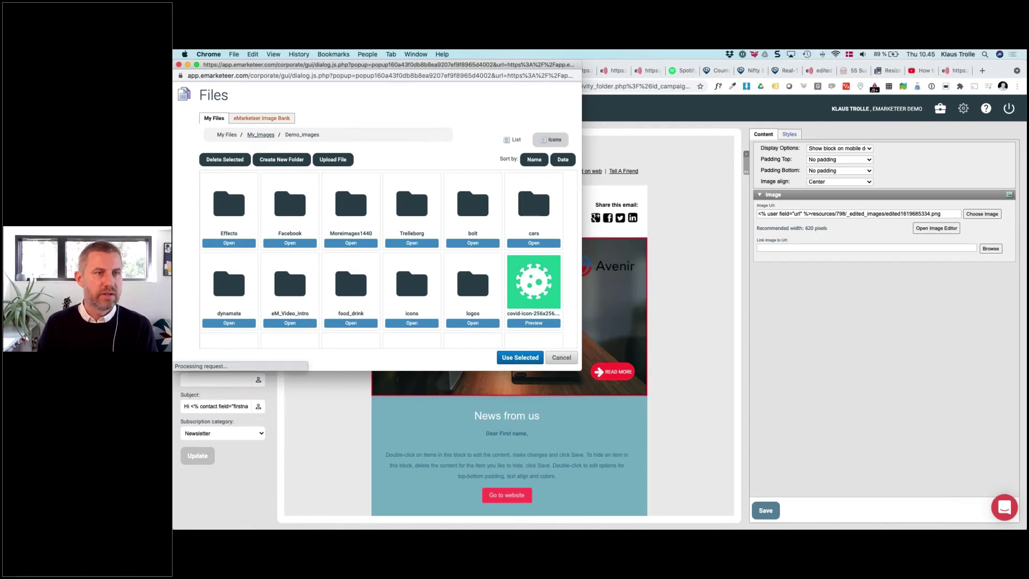
click(261, 135)
click(229, 243)
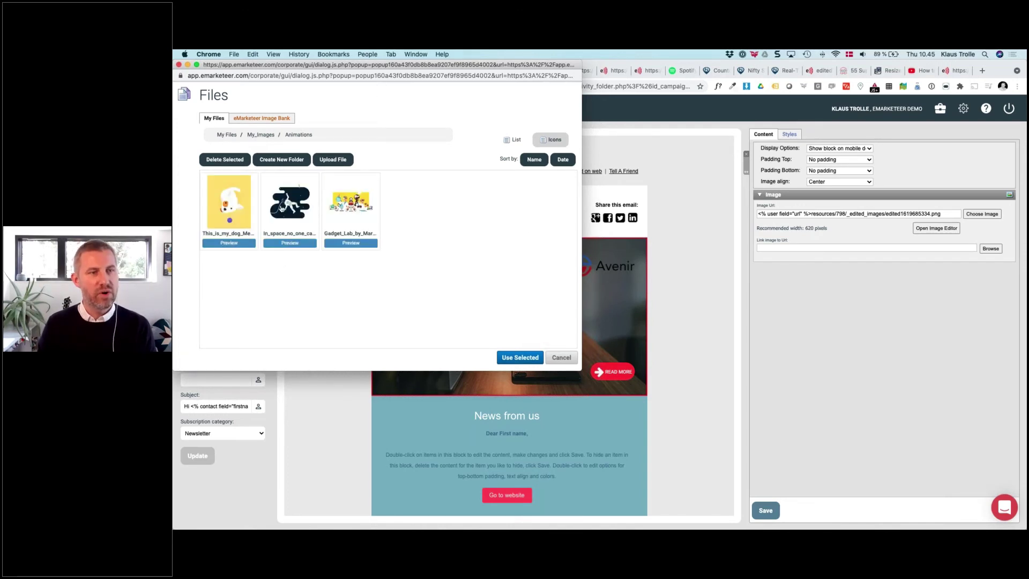
click(282, 209)
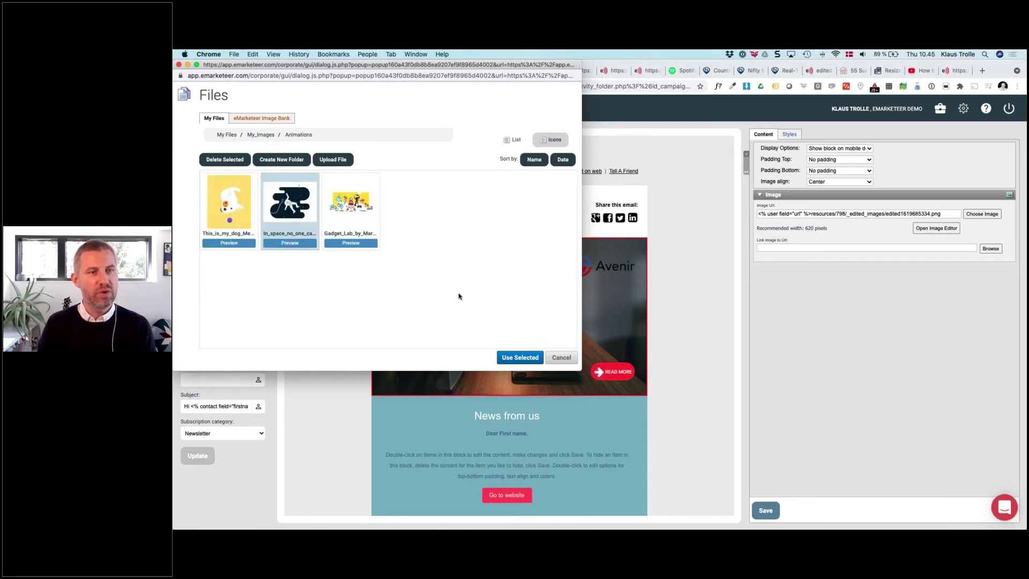
click(513, 358)
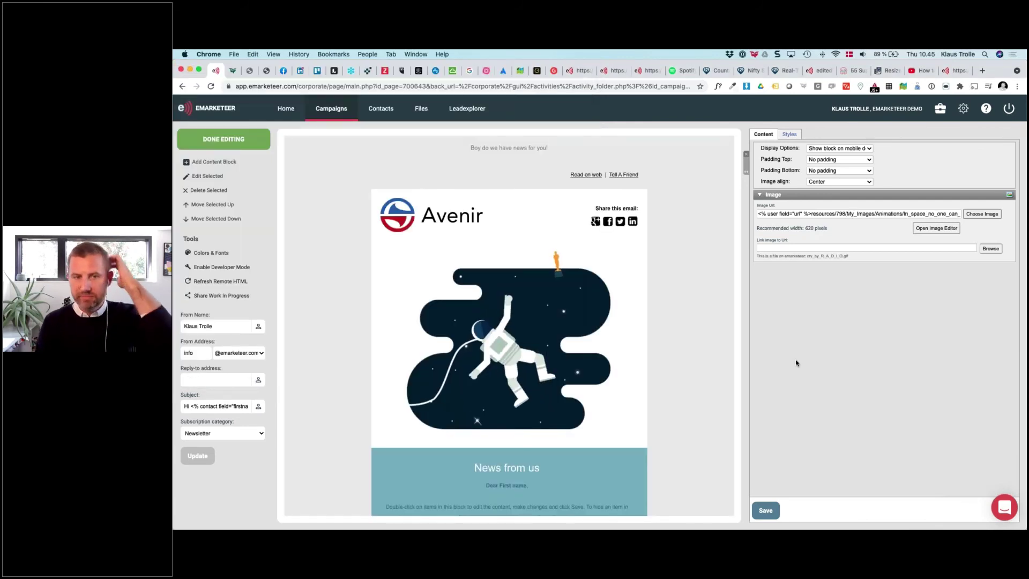
scroll(607, 412, down, 3)
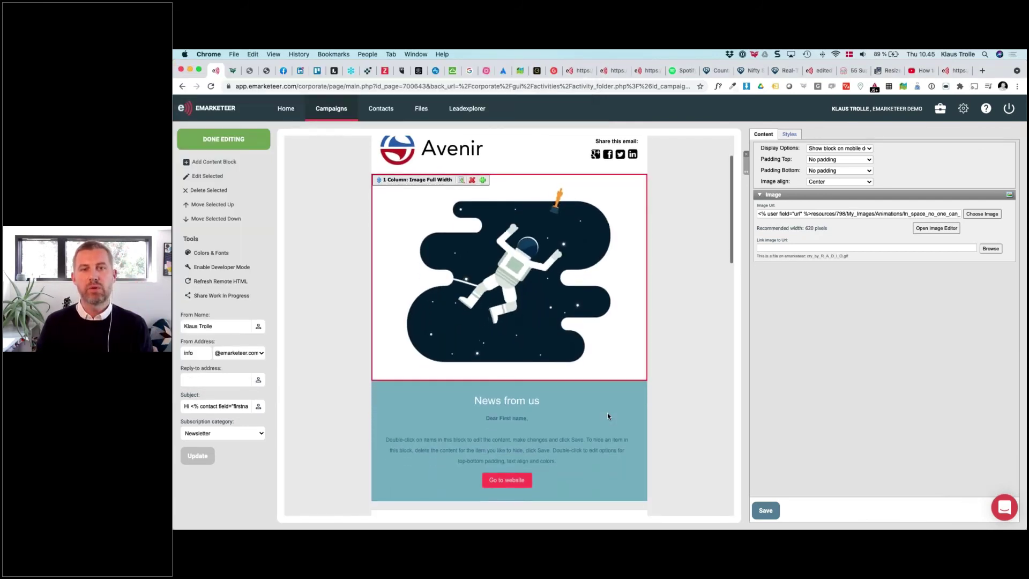
scroll(459, 315, up, 2)
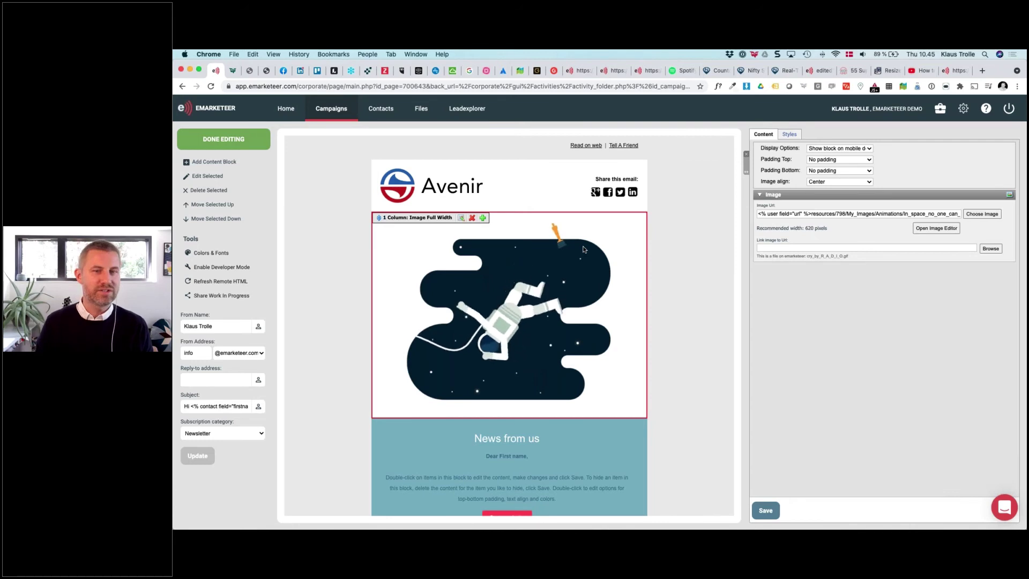
scroll(581, 270, up, 1)
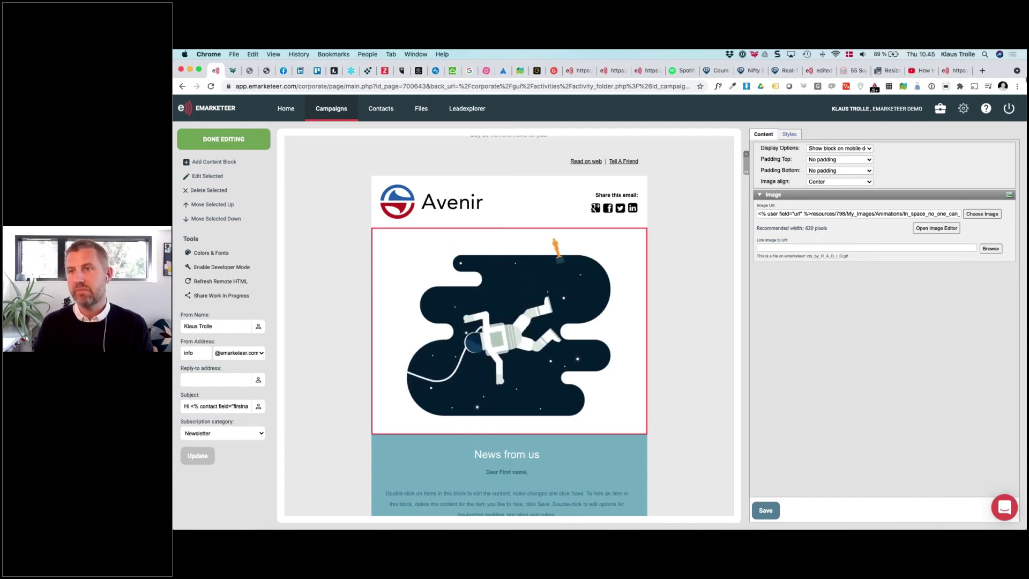
Step: Use the Gadget_Lab GIF as the hero image and move the Avenir header above the web links
click(988, 215)
click(361, 219)
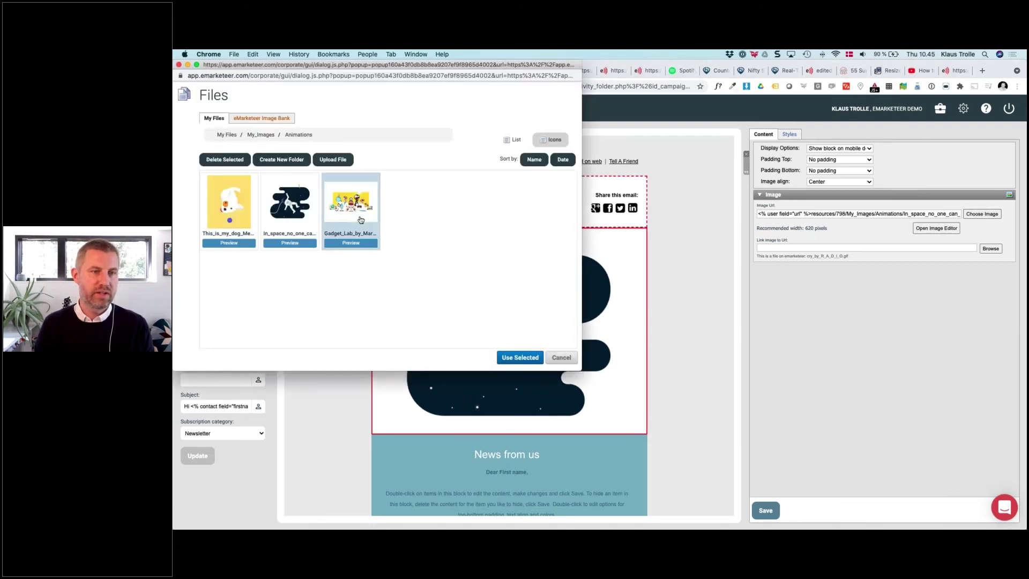
click(520, 357)
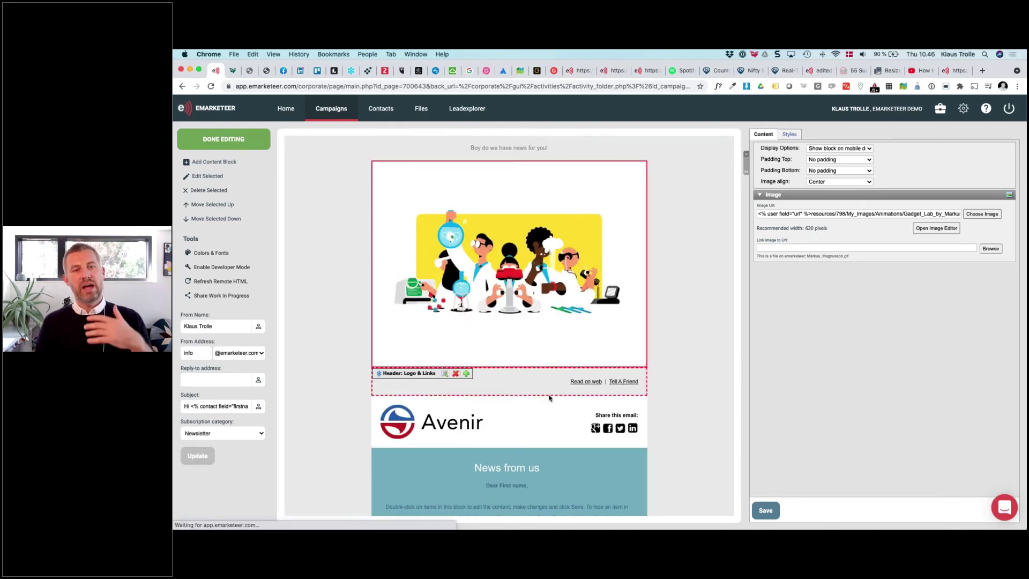
drag(418, 400, 419, 370)
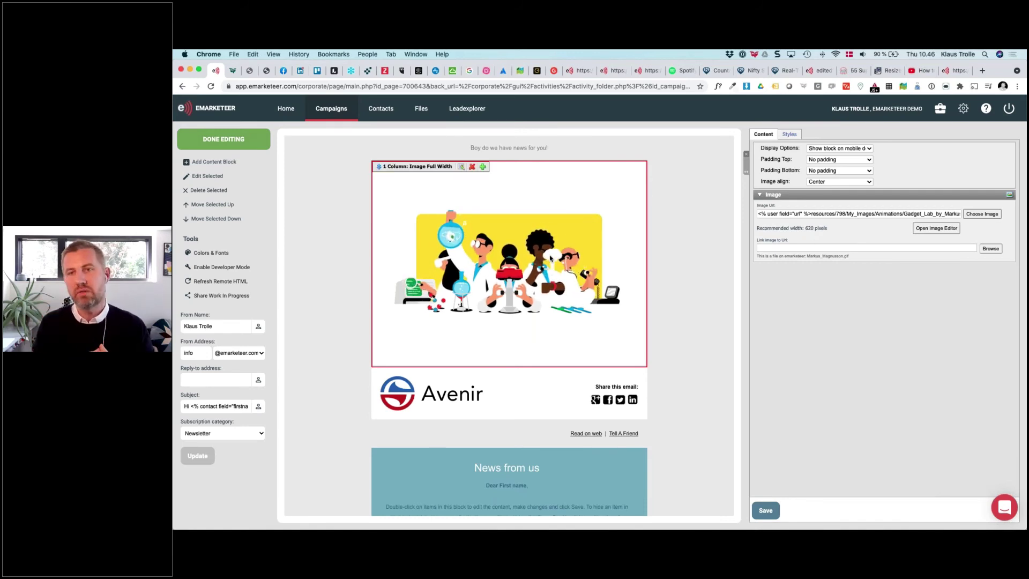
click(881, 71)
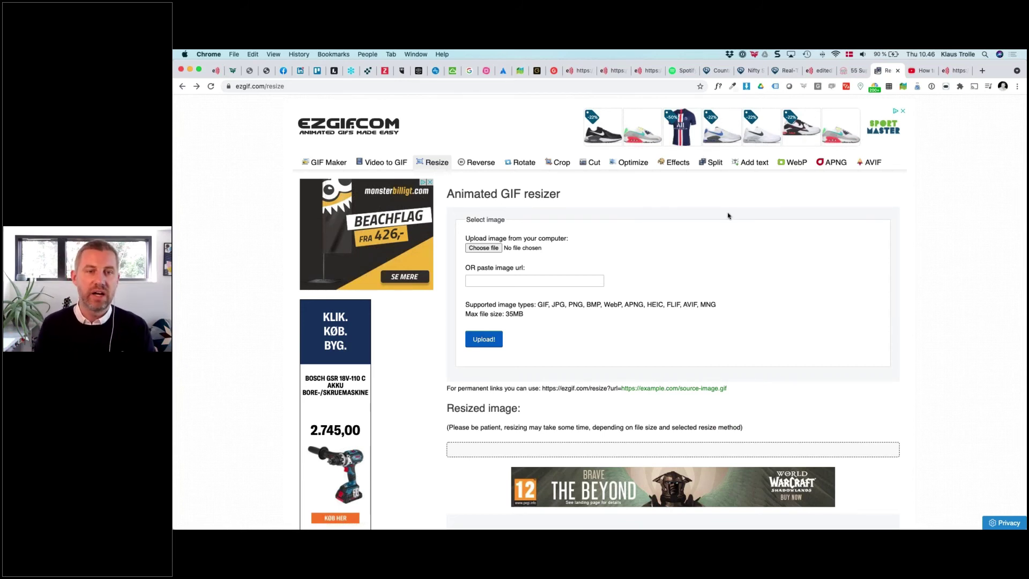
click(216, 70)
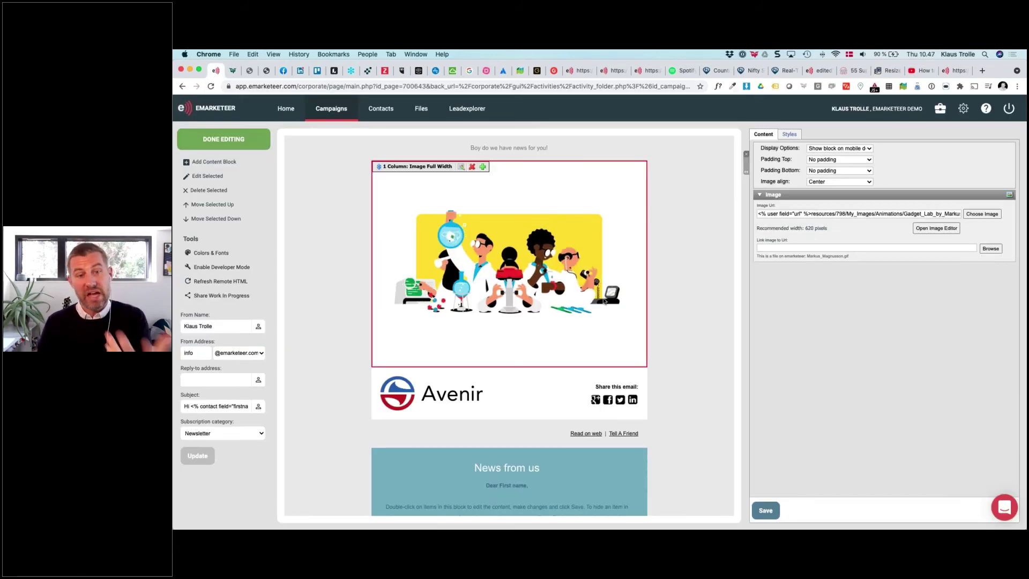
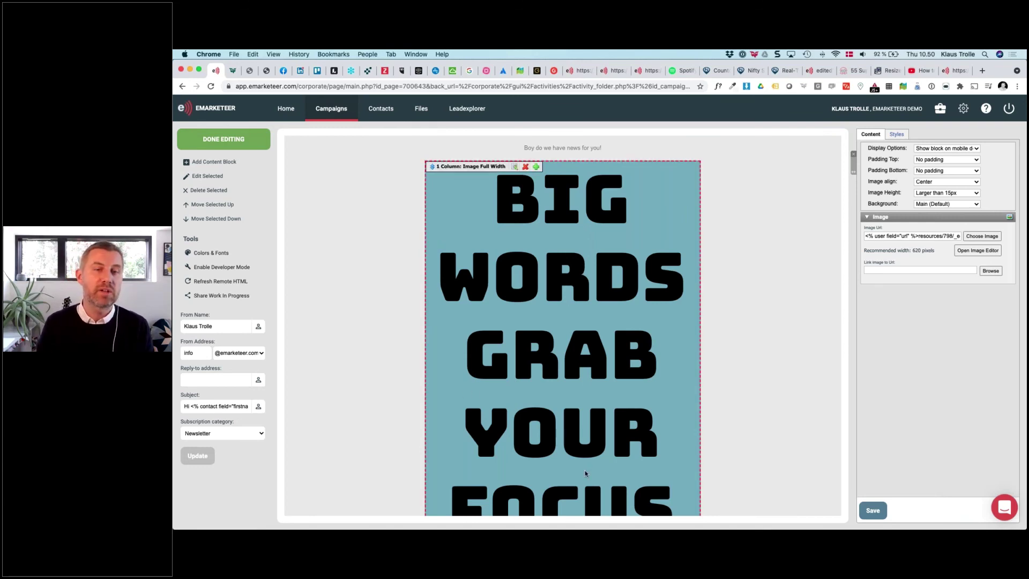
Step: Review the BIG WORDS header image and the News from us text, then return to the PowerPoint deck
scroll(590, 429, down, 4)
scroll(590, 429, up, 4)
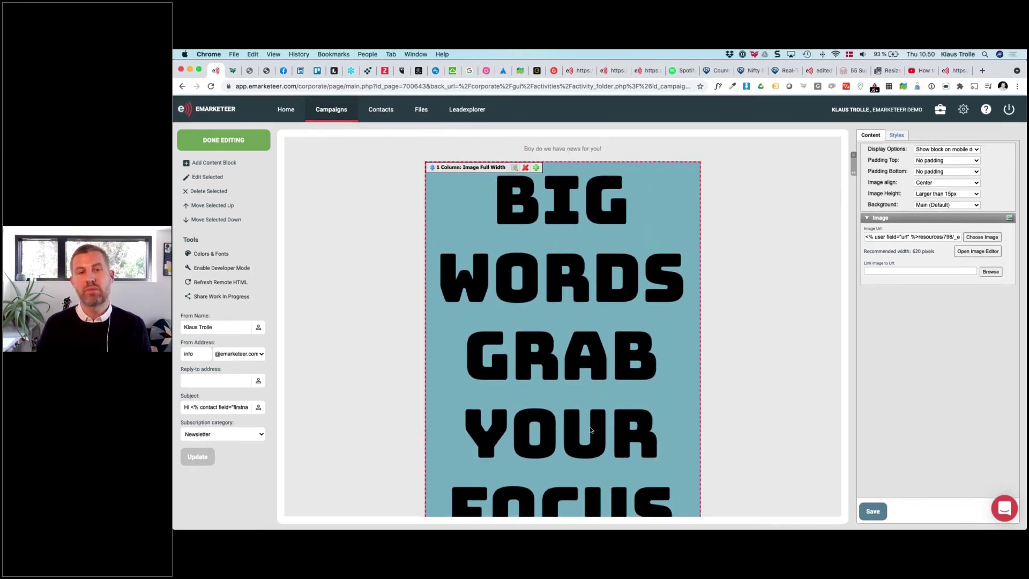
scroll(590, 429, down, 4)
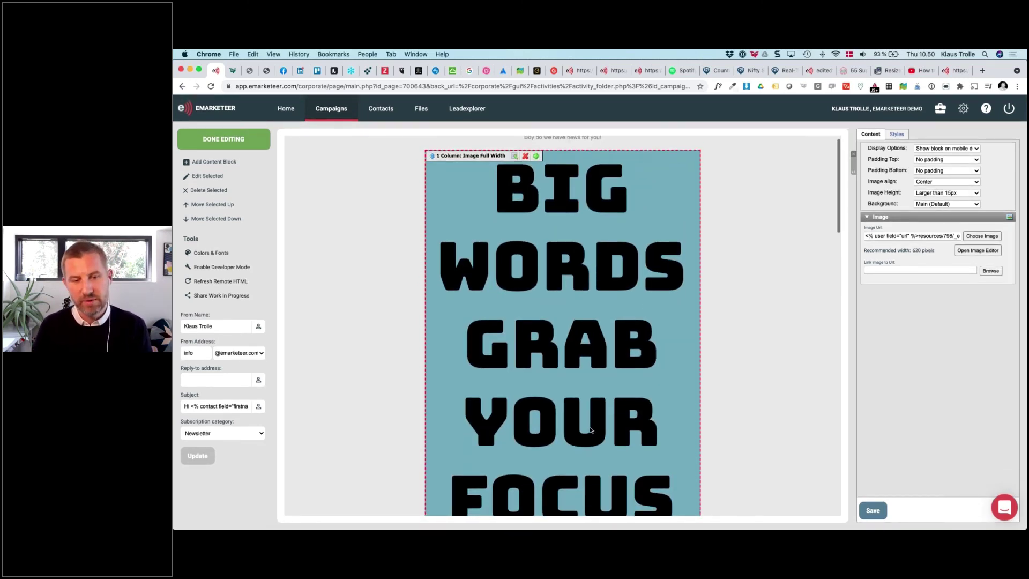
scroll(590, 426, up, 3)
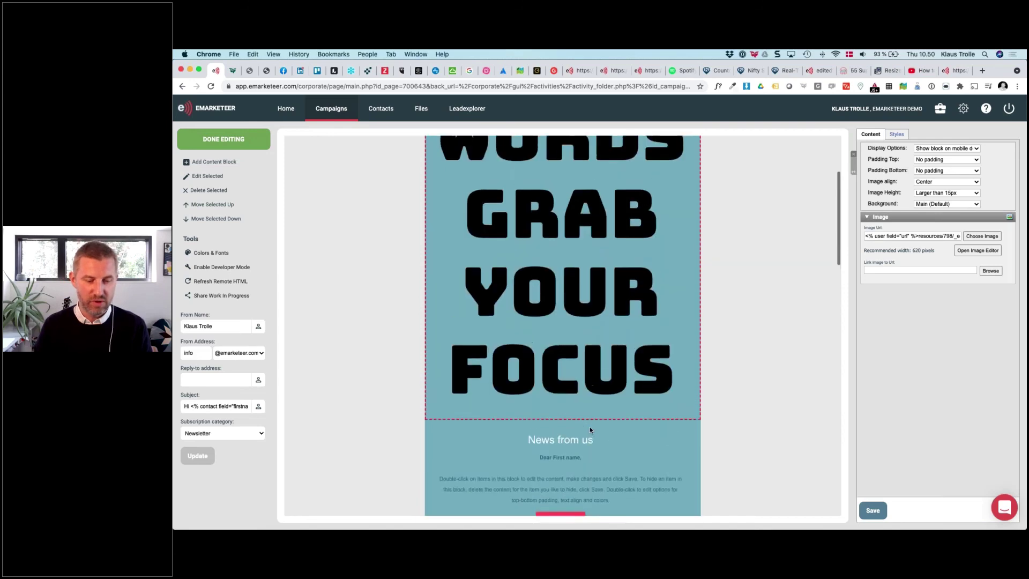
key(super+Tab)
key(super+Tab)
key(super+Tab)
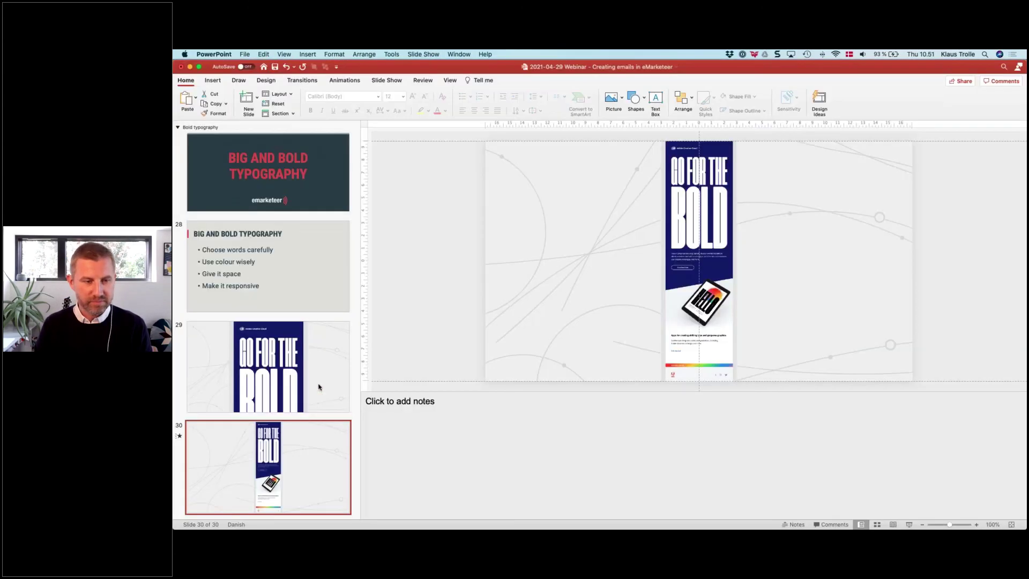
scroll(317, 390, up, 3)
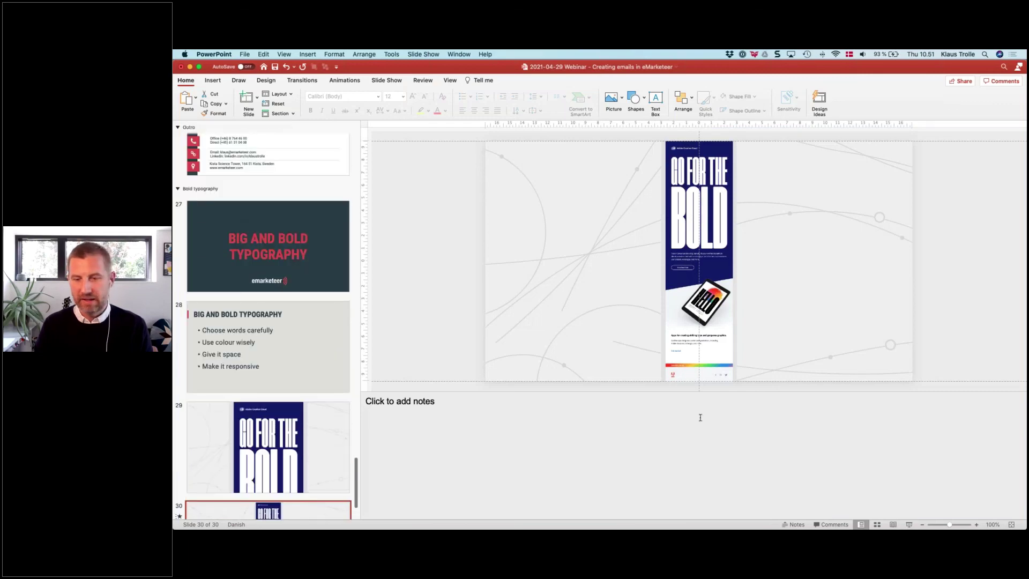
click(908, 525)
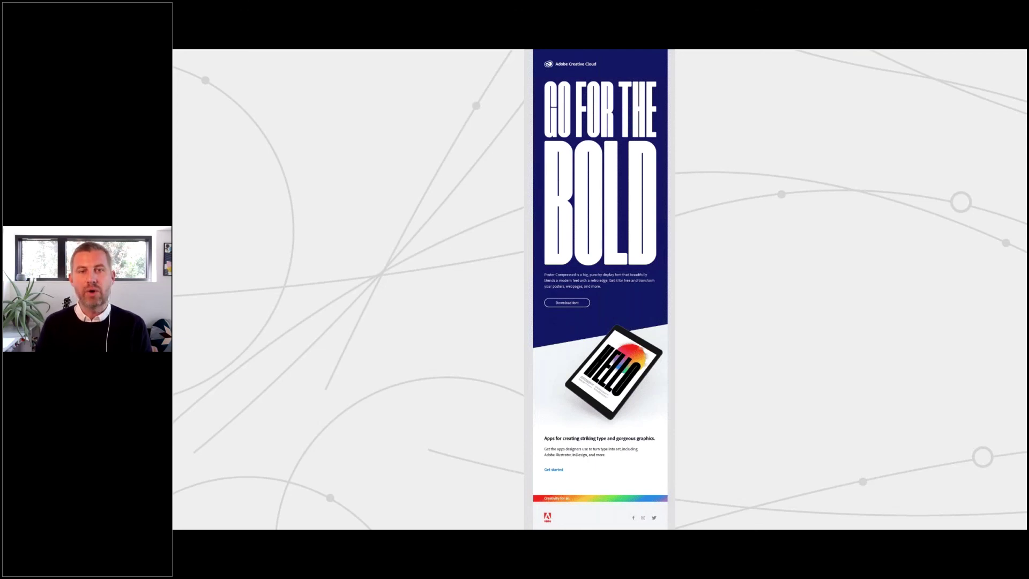
key(Right)
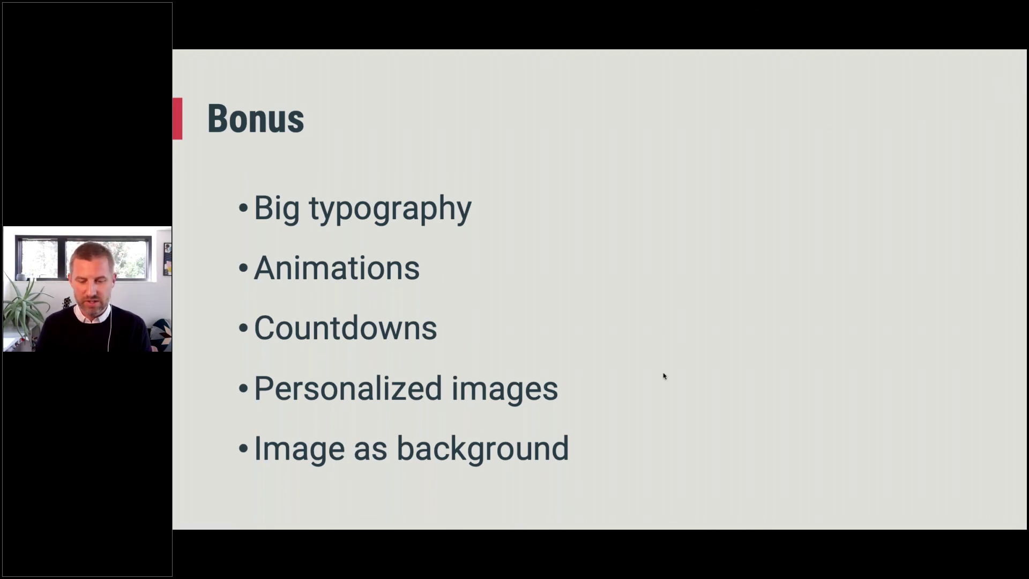
key(super+Tab)
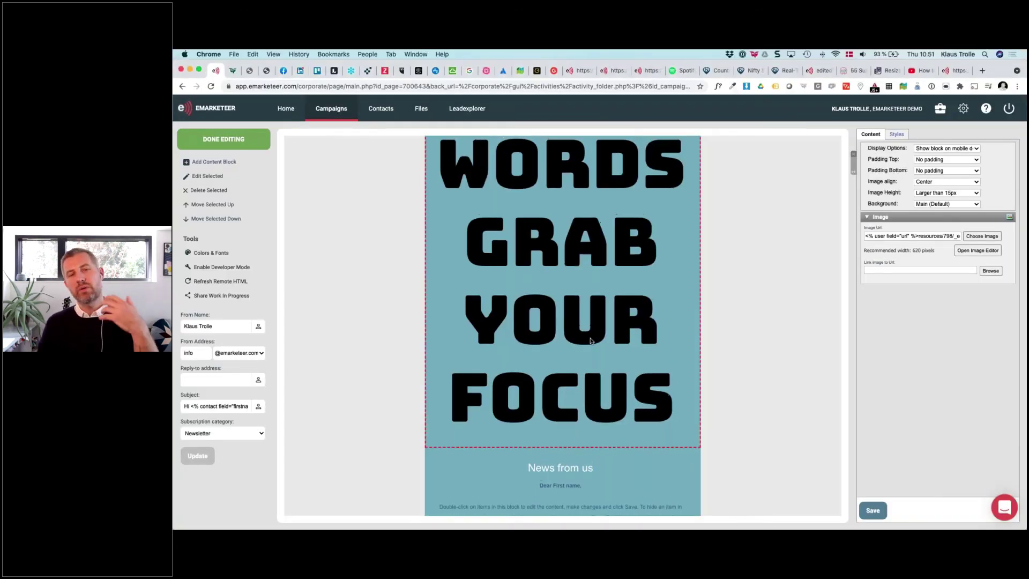
Step: Scroll the newsletter preview back to the top and bring up the NiftyImages Winner image page
scroll(591, 339, up, 4)
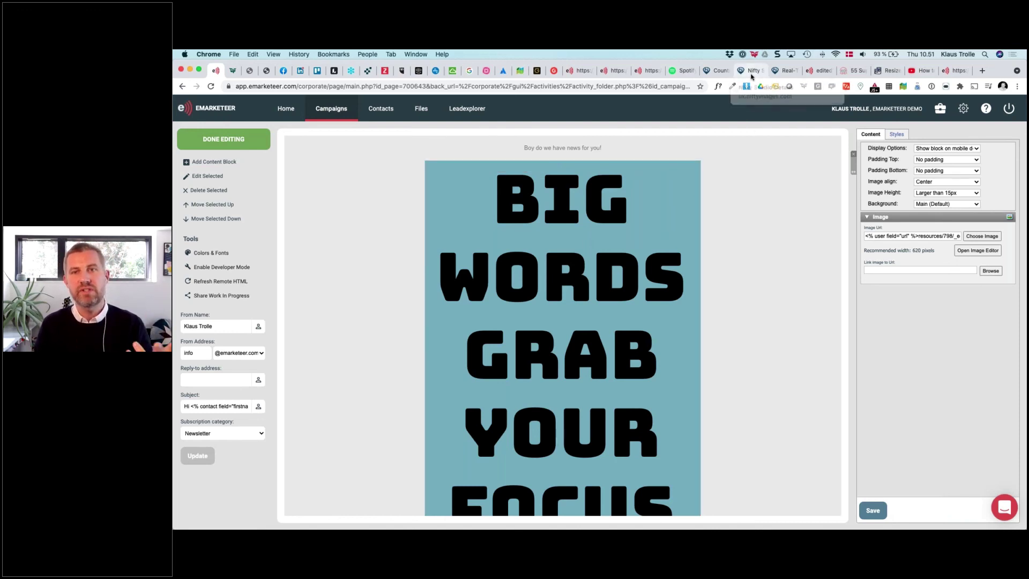
click(751, 76)
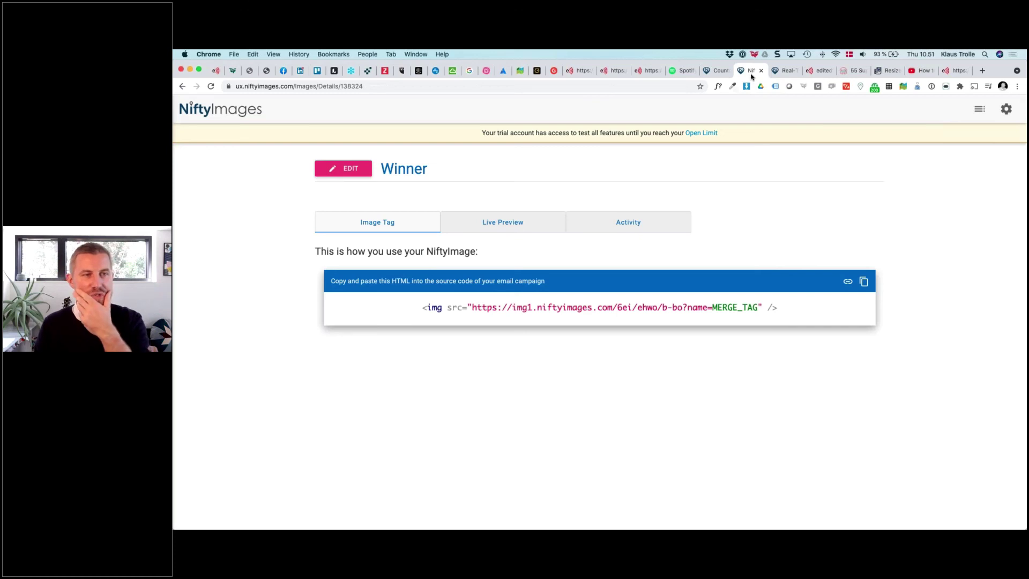
Step: Open the Time to next webinar countdown's live preview, choose Edit, and log in to NiftyImages
click(784, 71)
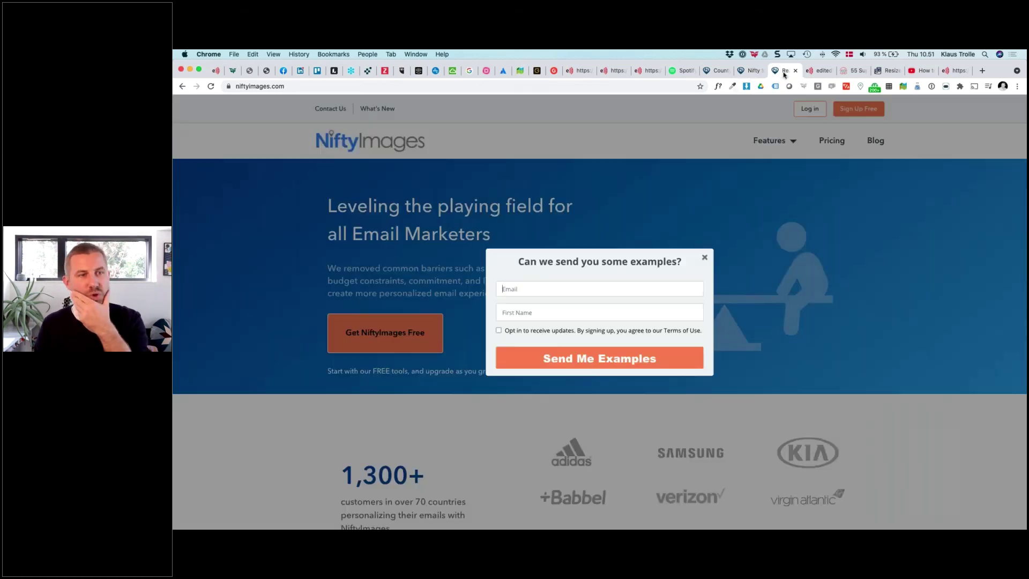
click(718, 72)
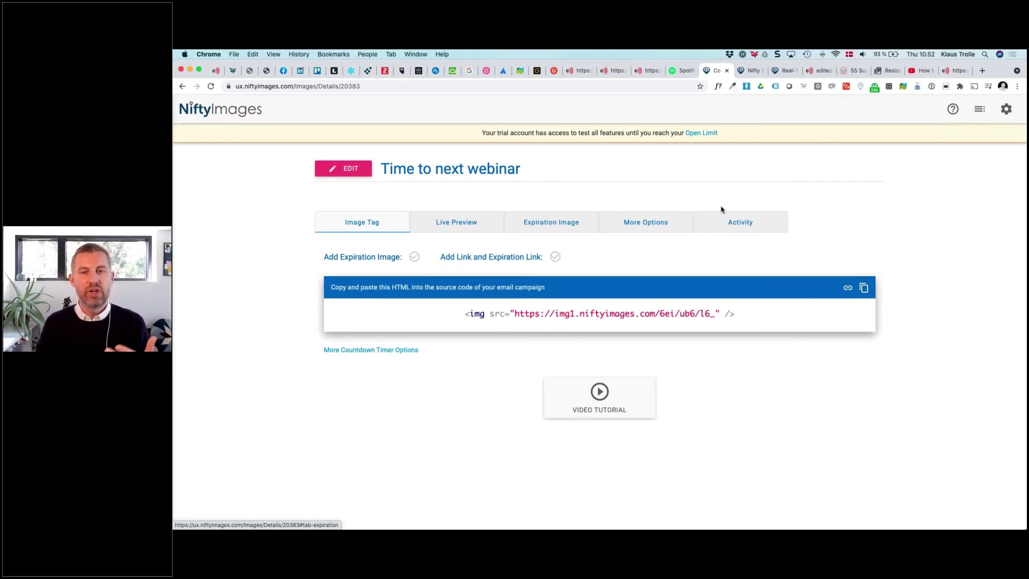
click(458, 223)
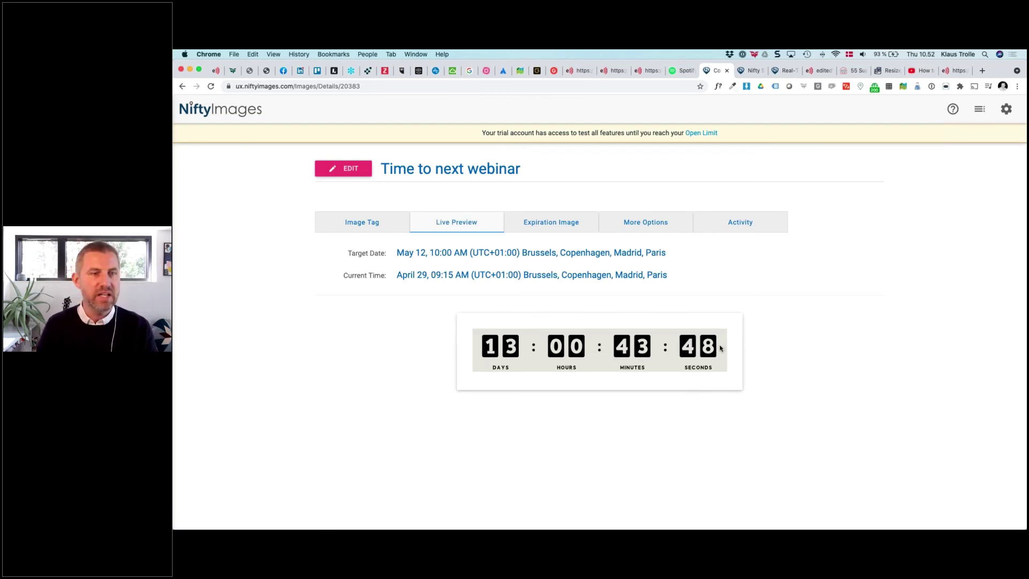
click(347, 170)
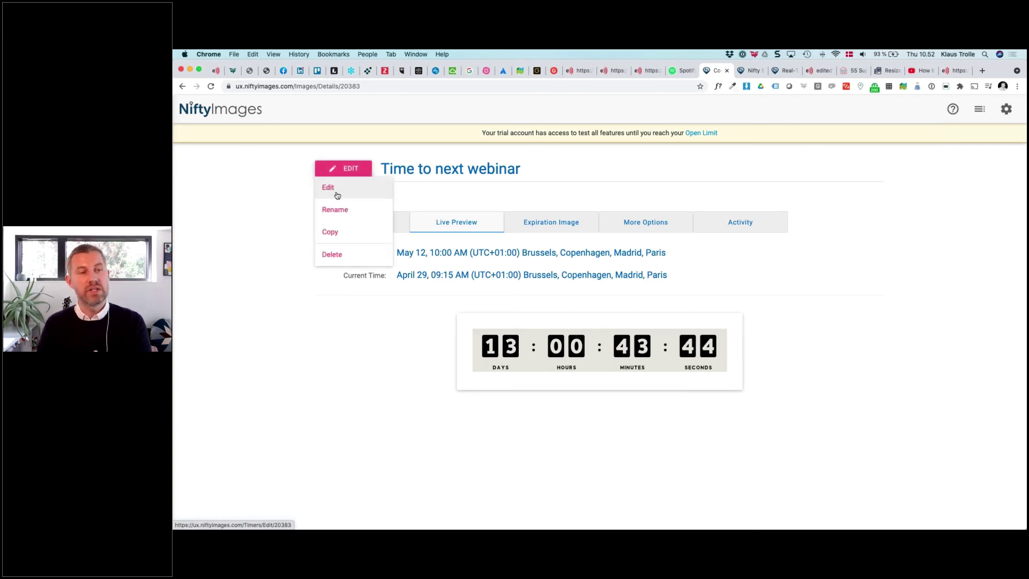
click(337, 195)
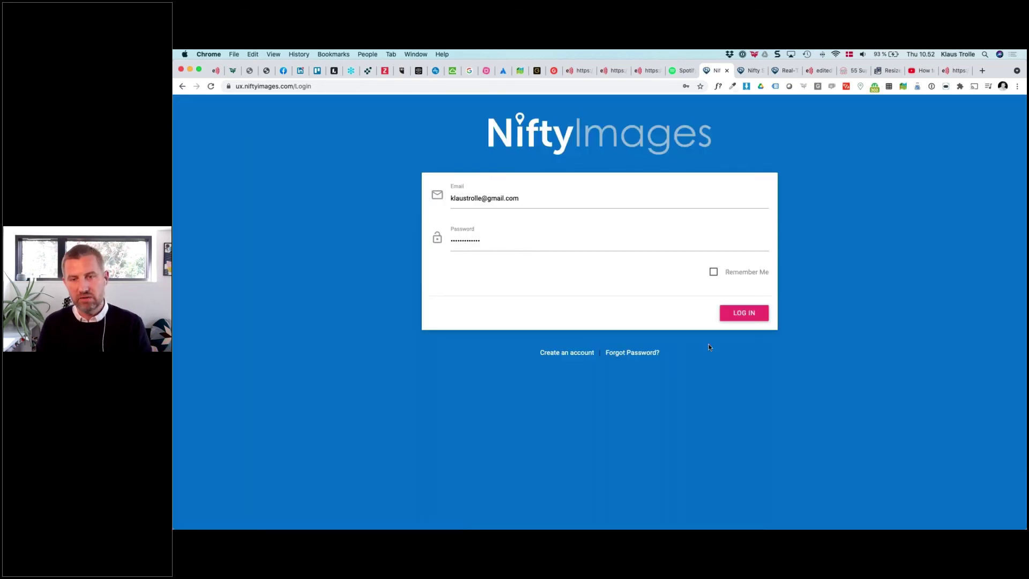
click(763, 312)
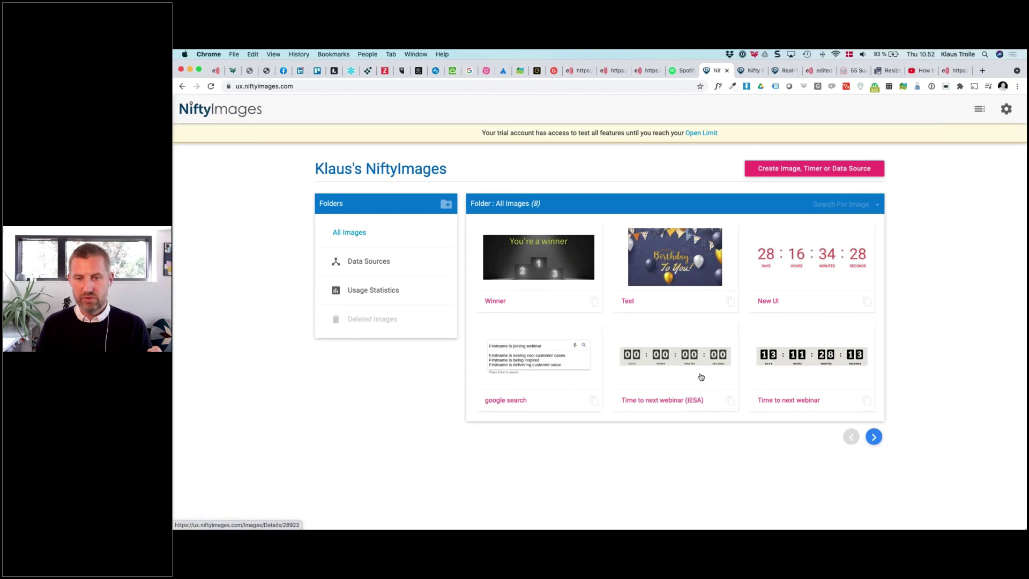
Step: Open the Time to next webinar countdown in the editor and save it again
click(799, 372)
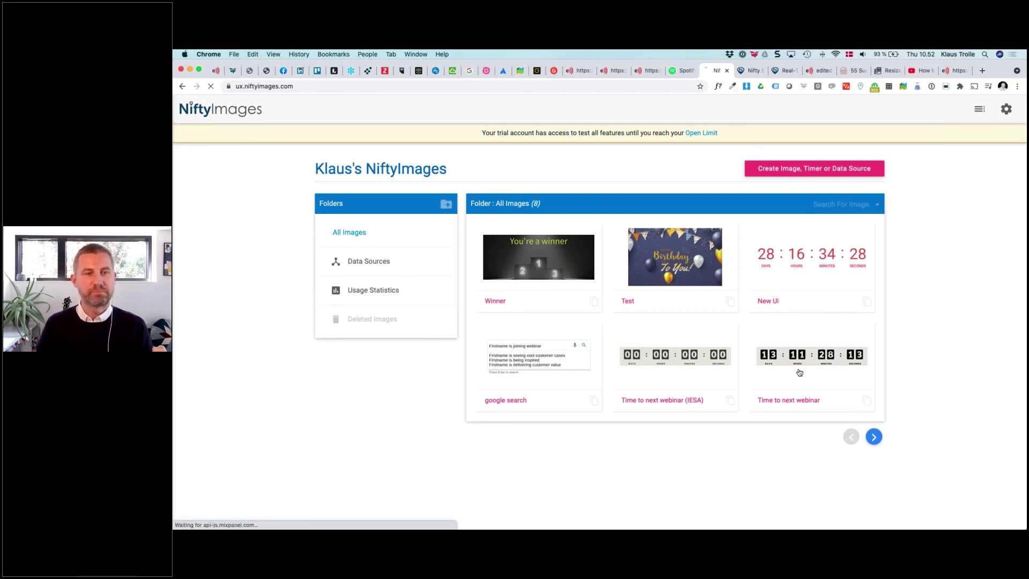
click(345, 169)
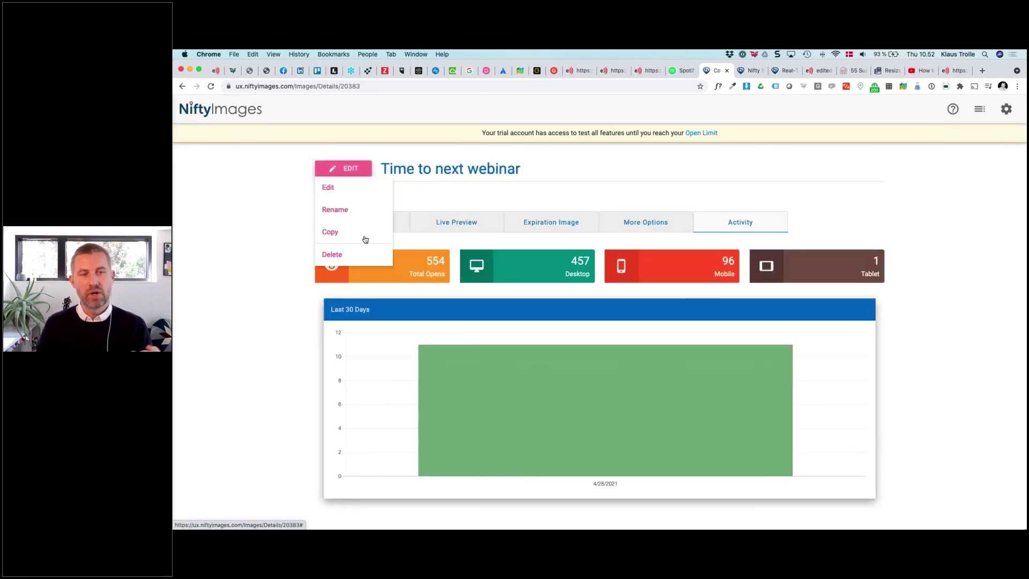
click(356, 194)
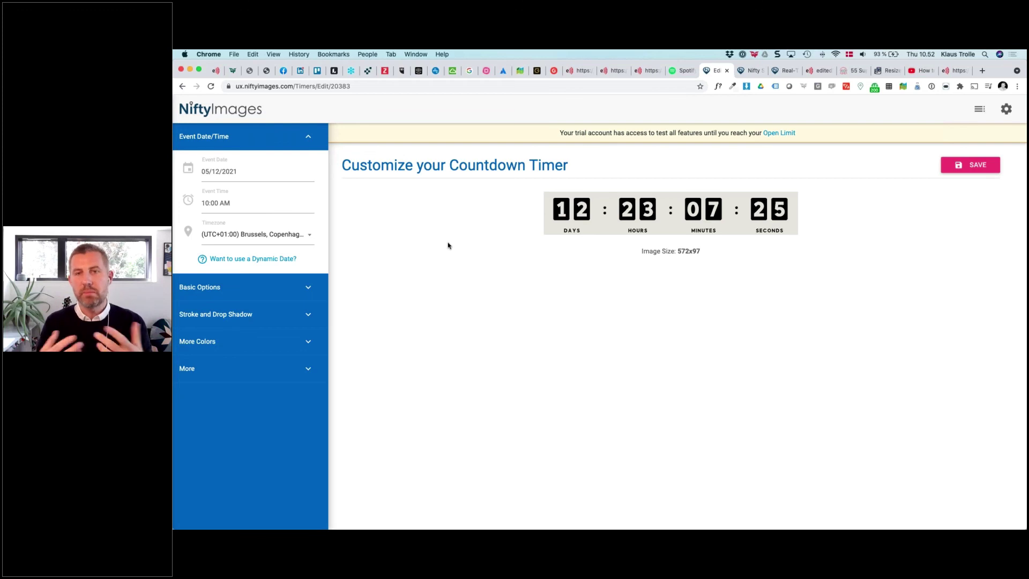
click(954, 167)
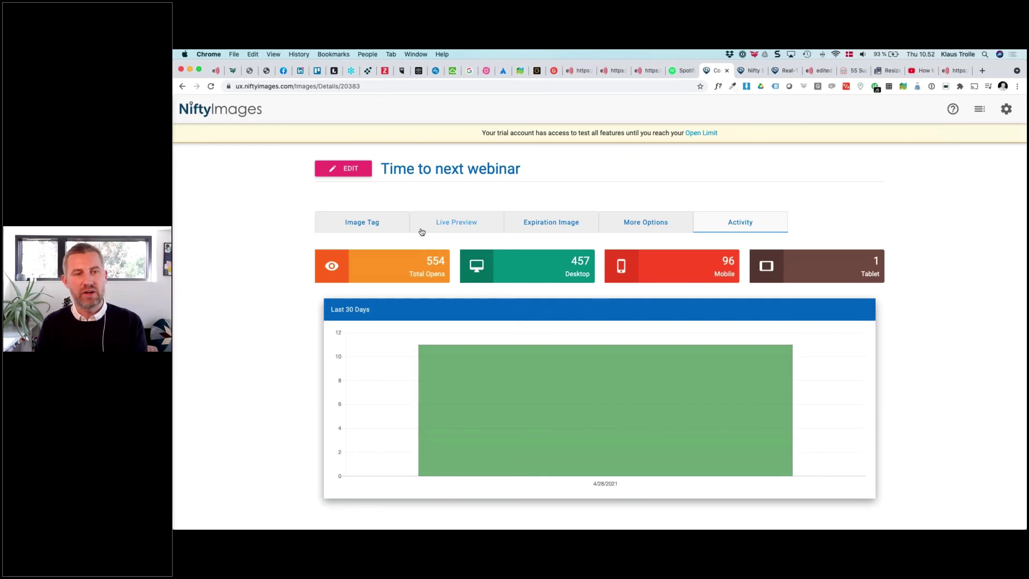
Step: Copy the countdown's src URL from Image Tag into the header image's Image URL field
click(452, 225)
click(382, 226)
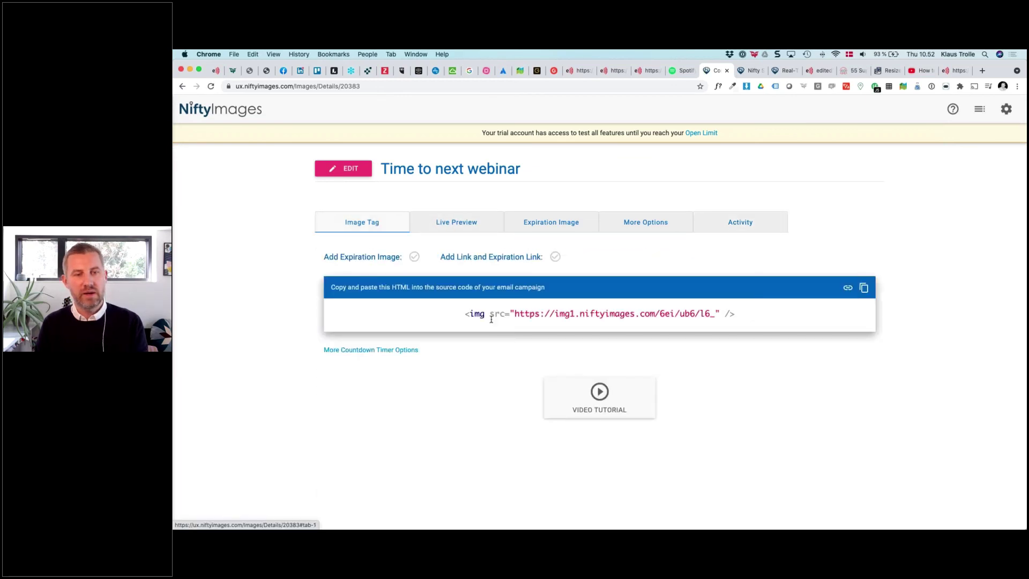
drag(513, 314, 716, 317)
key(super+c)
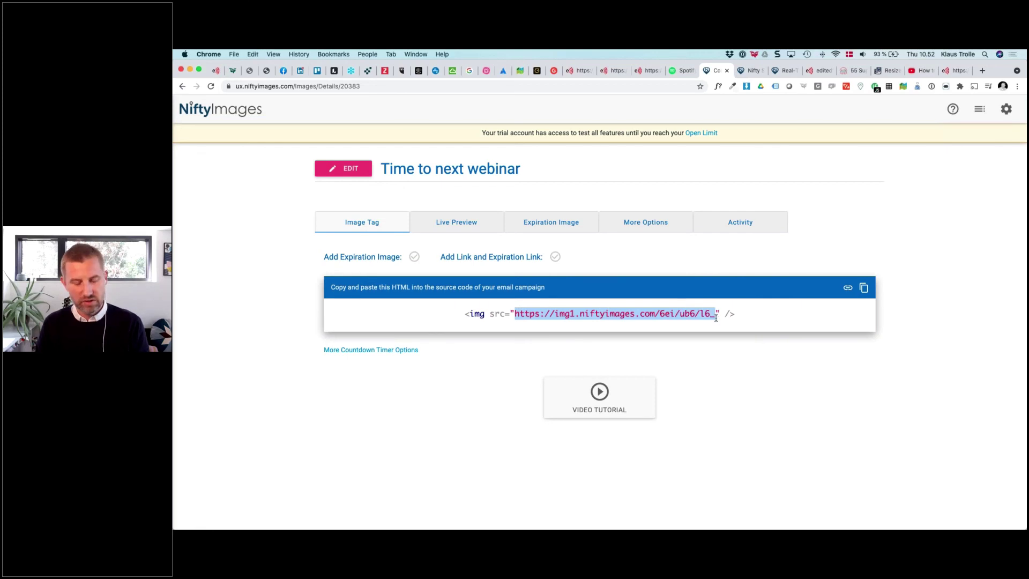
key(super+1)
click(569, 361)
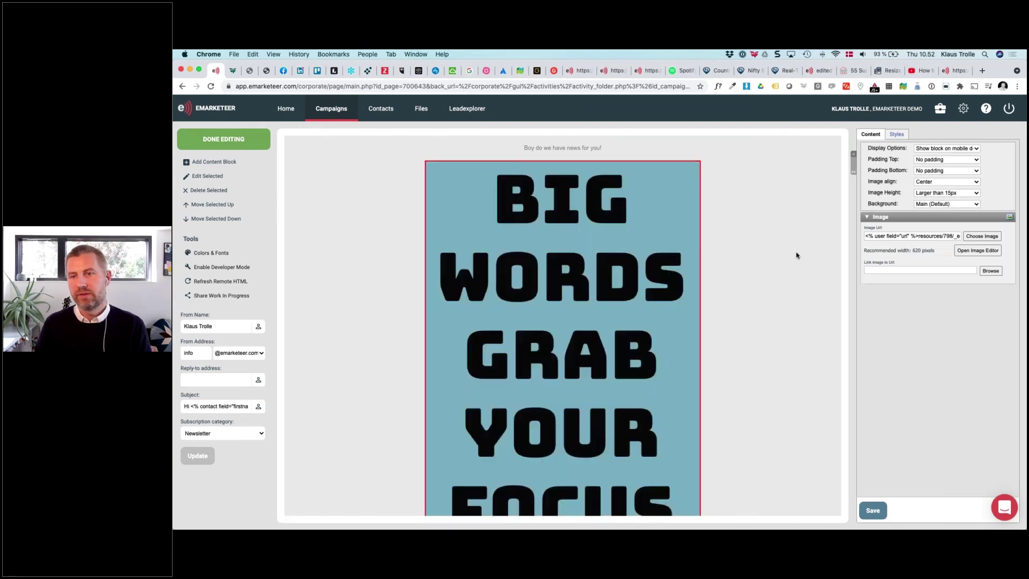
triple_click(878, 237)
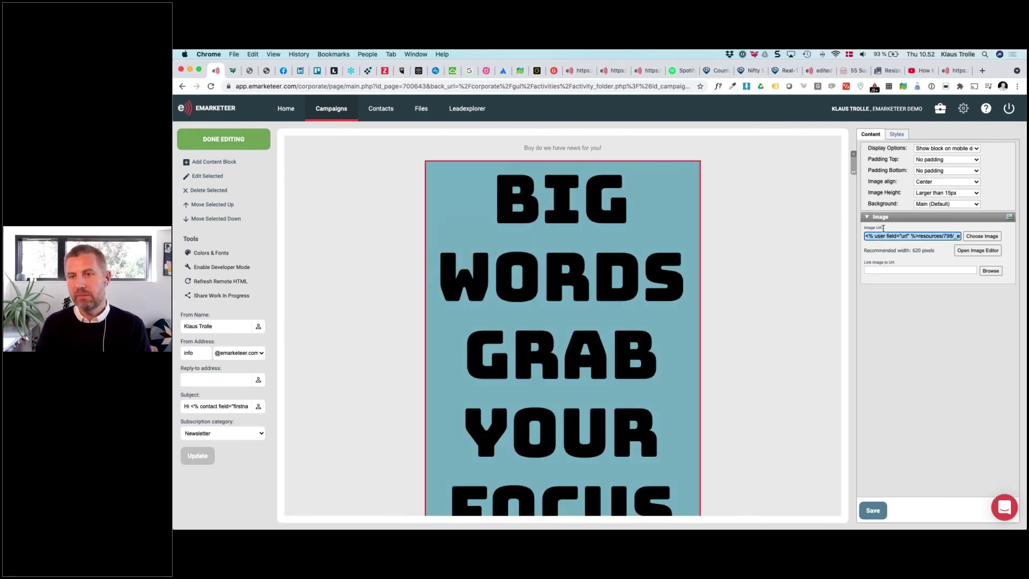
key(super+v)
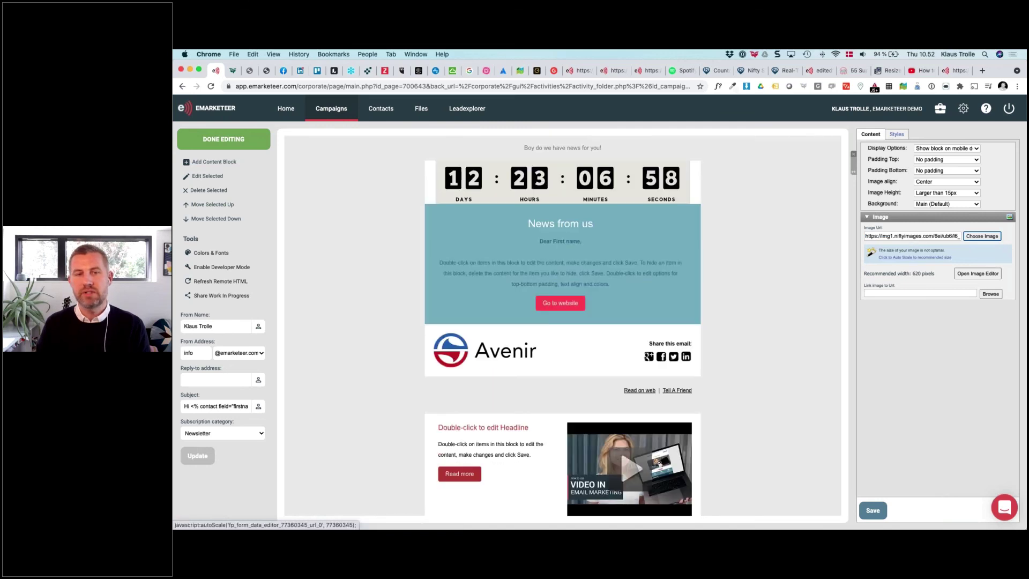
Step: Set the countdown block's background to Accent 2, then Accent 1, saving each time
click(930, 204)
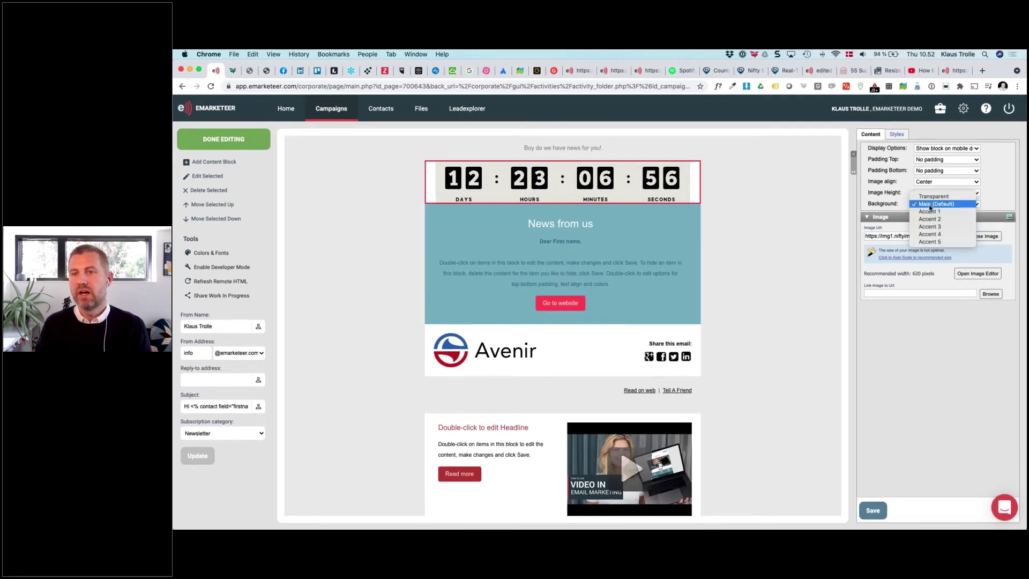
click(929, 218)
click(872, 510)
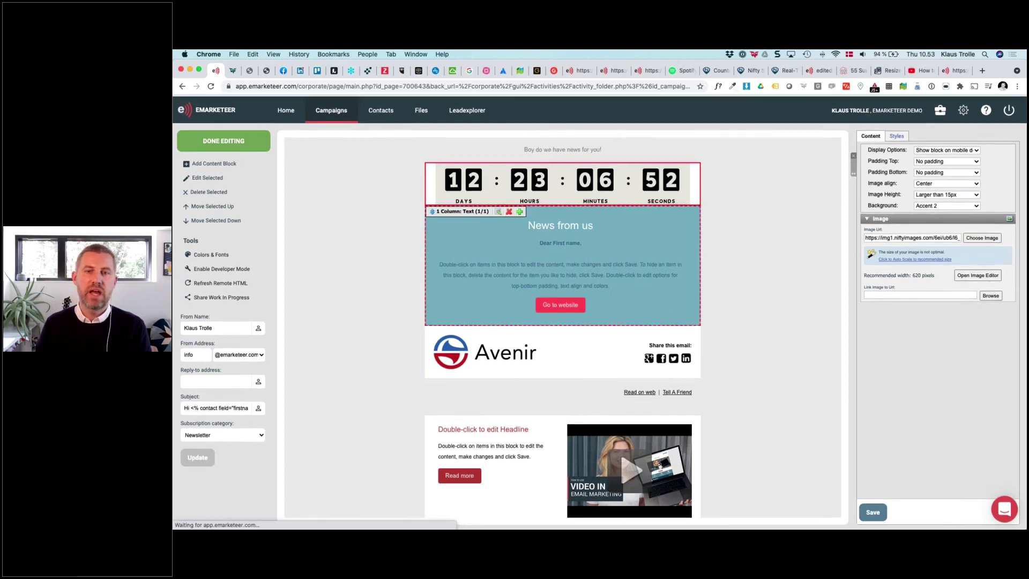
click(943, 203)
click(930, 196)
click(872, 510)
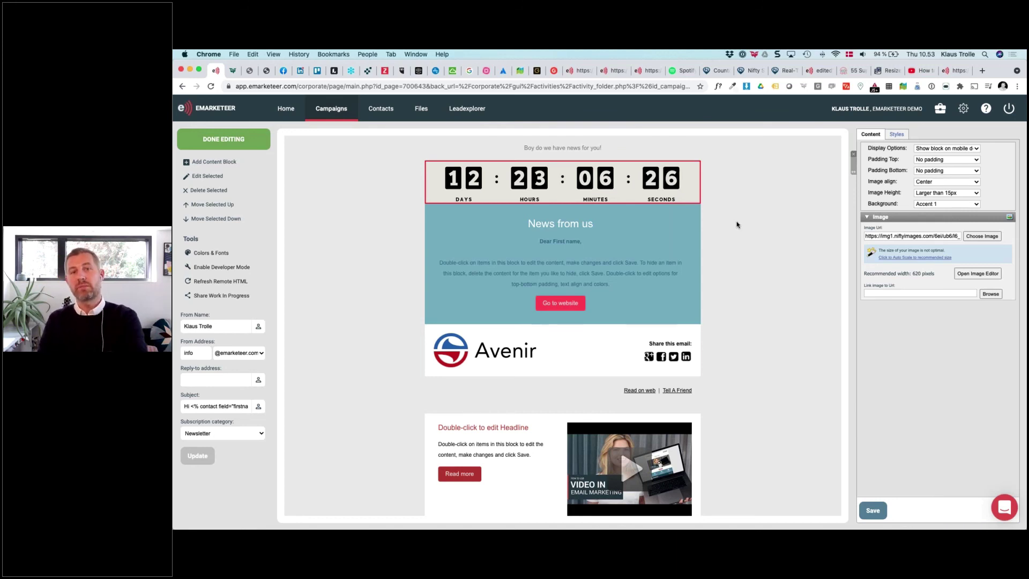
click(745, 73)
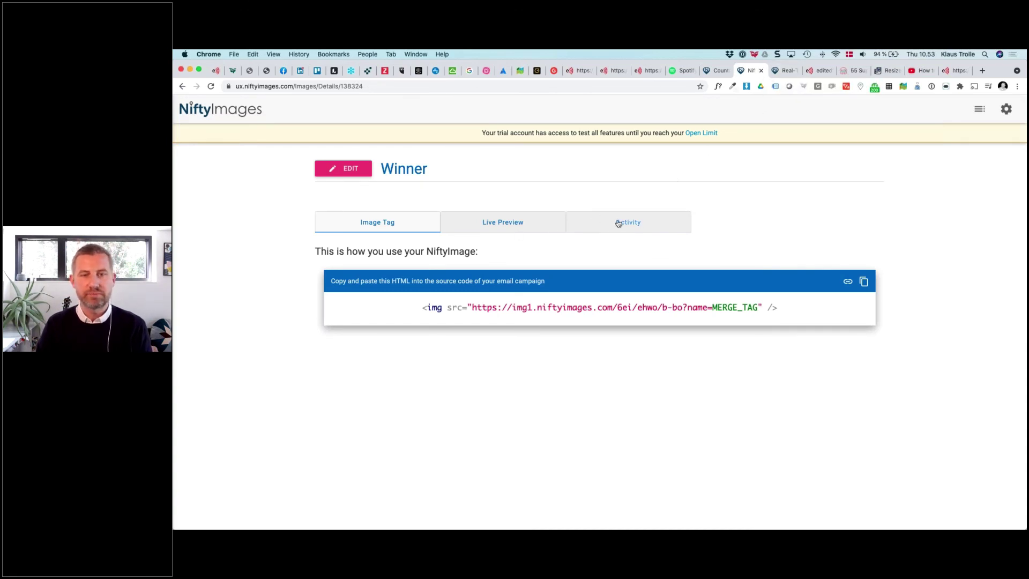
Step: Render the Winner image's live preview with a sample first name
click(536, 232)
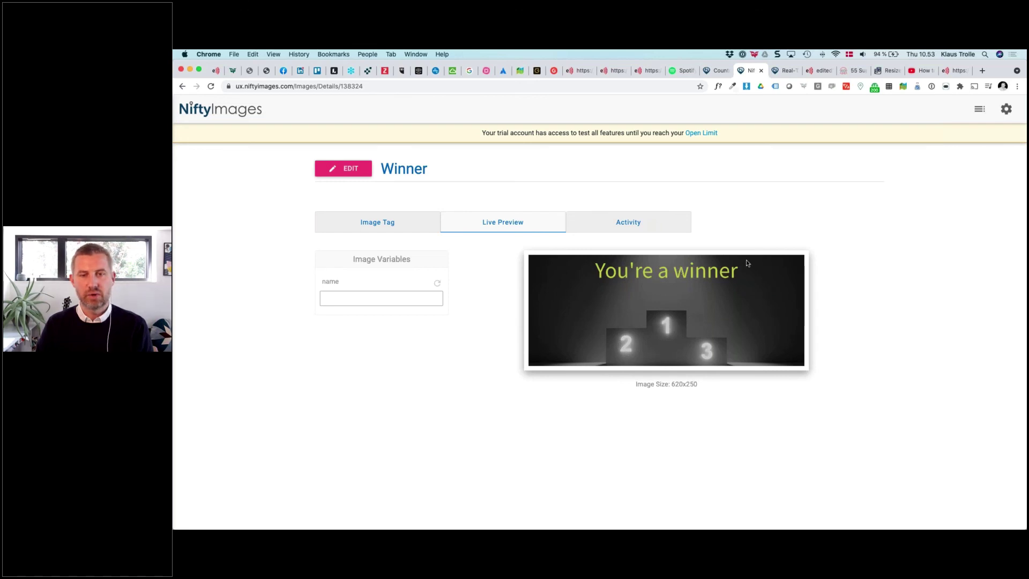
click(369, 294)
text(Klau)
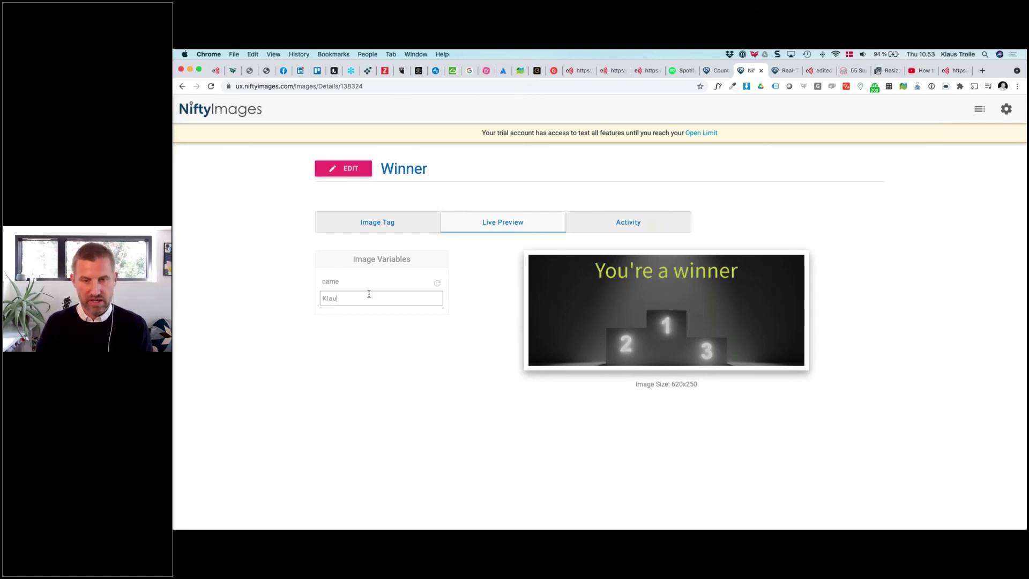
key(Tab)
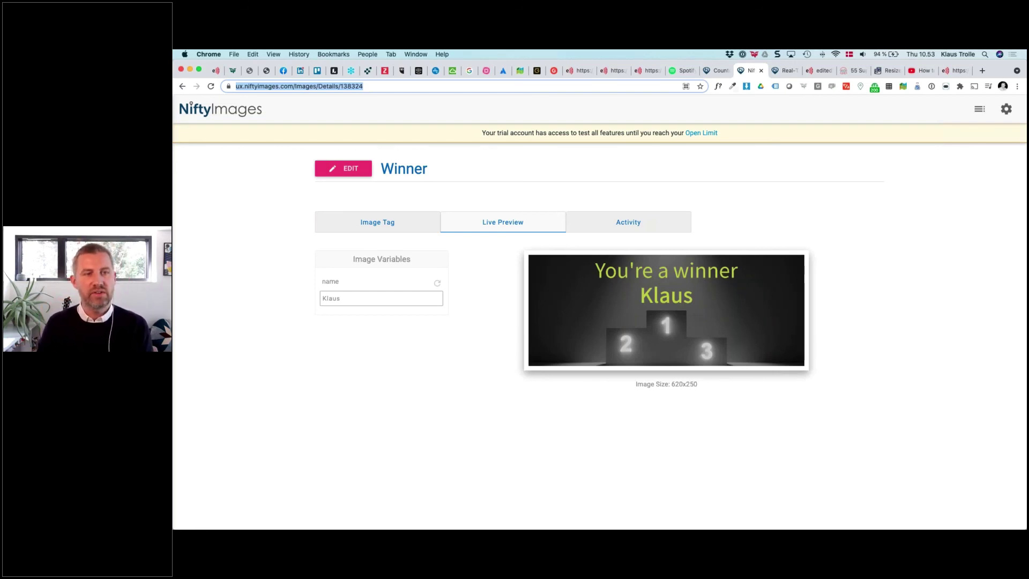
Step: Select the Winner image URL in the Image Tag code and return to the header's Image URL
click(377, 223)
double_click(482, 307)
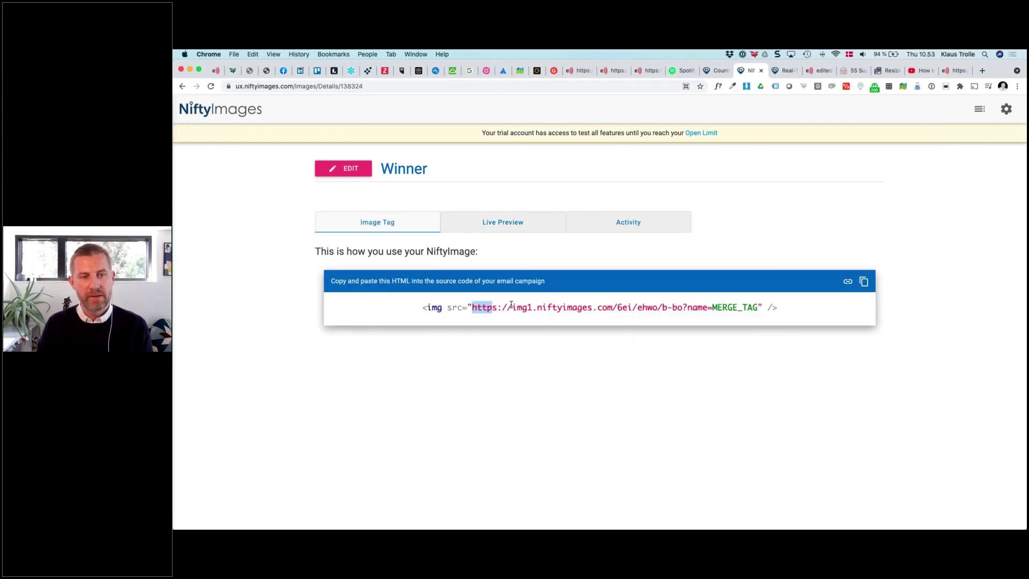
shift+click(757, 308)
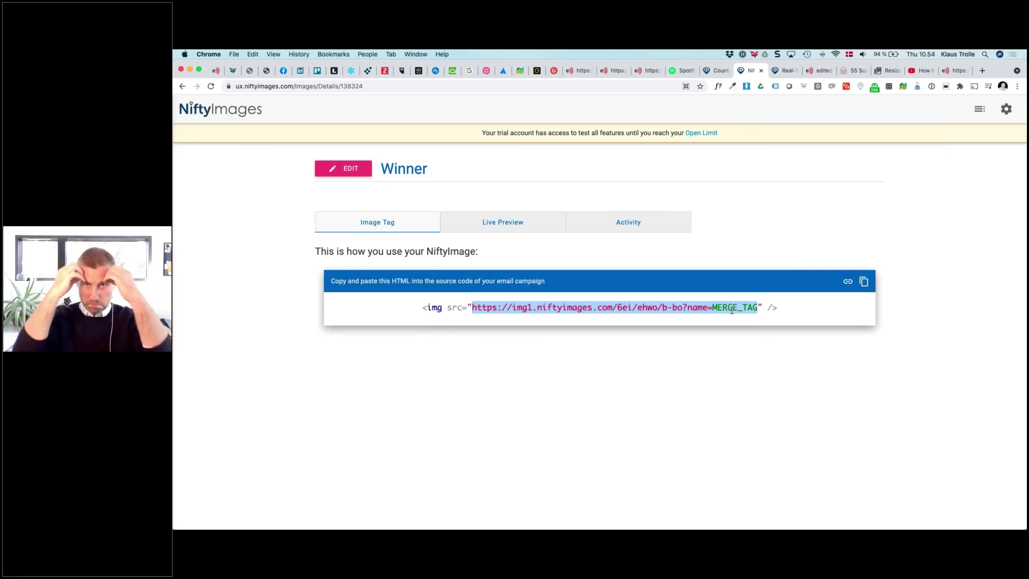
key(super+1)
triple_click(895, 236)
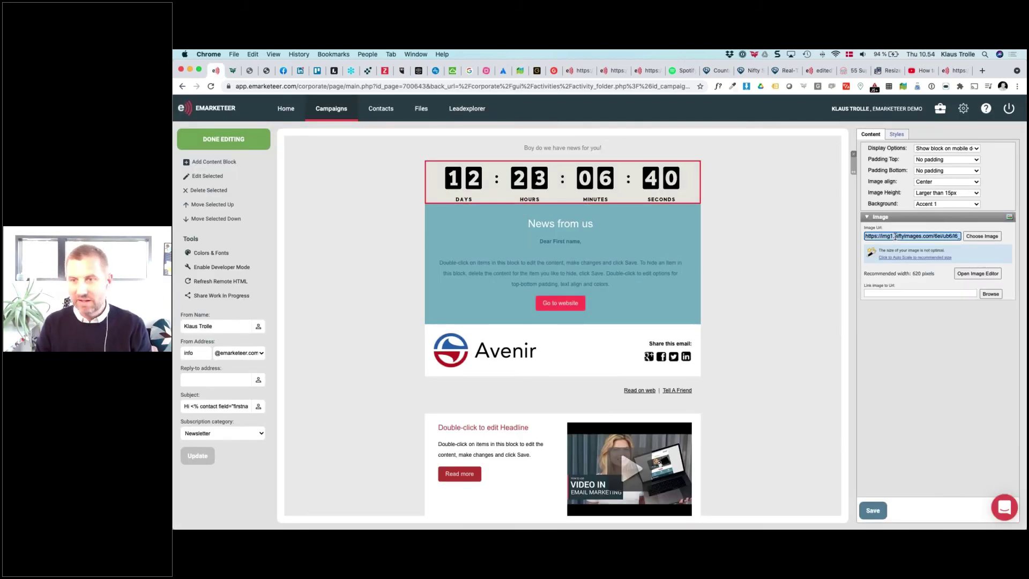
Step: Paste the Winner URL as the header image, save, then select the greeting's firstname merge tag
key(super+v)
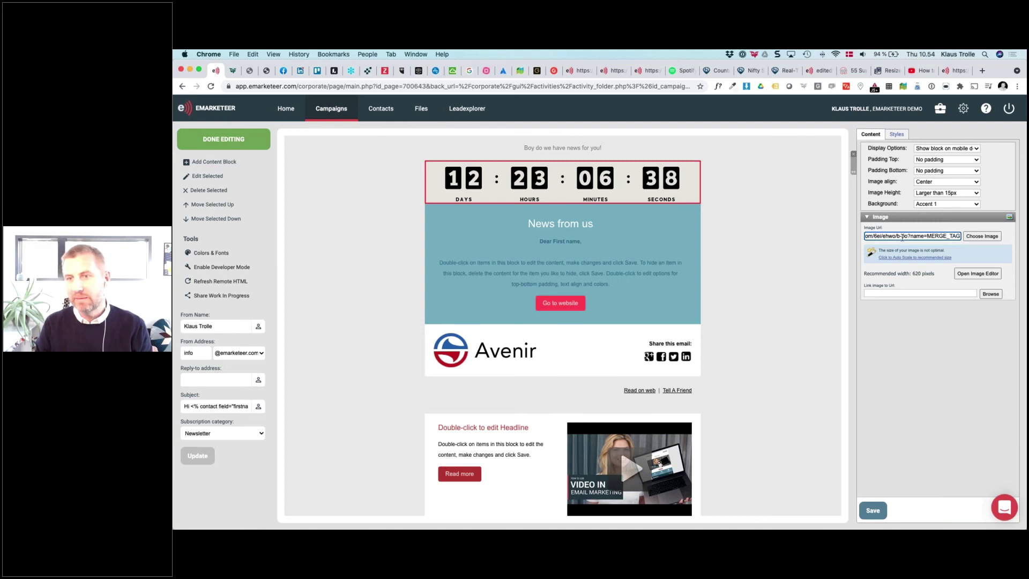
click(871, 513)
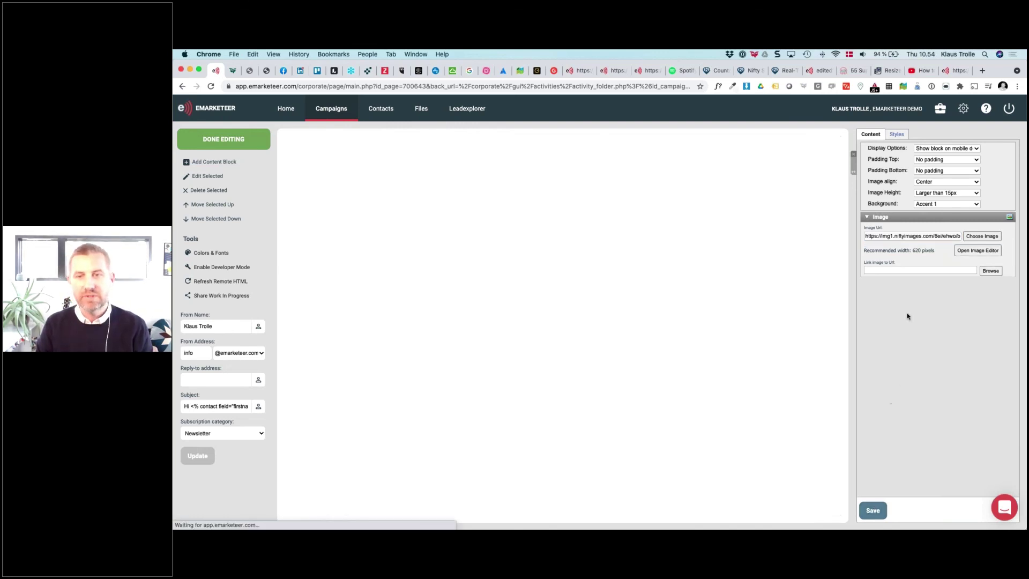
scroll(636, 326, down, 3)
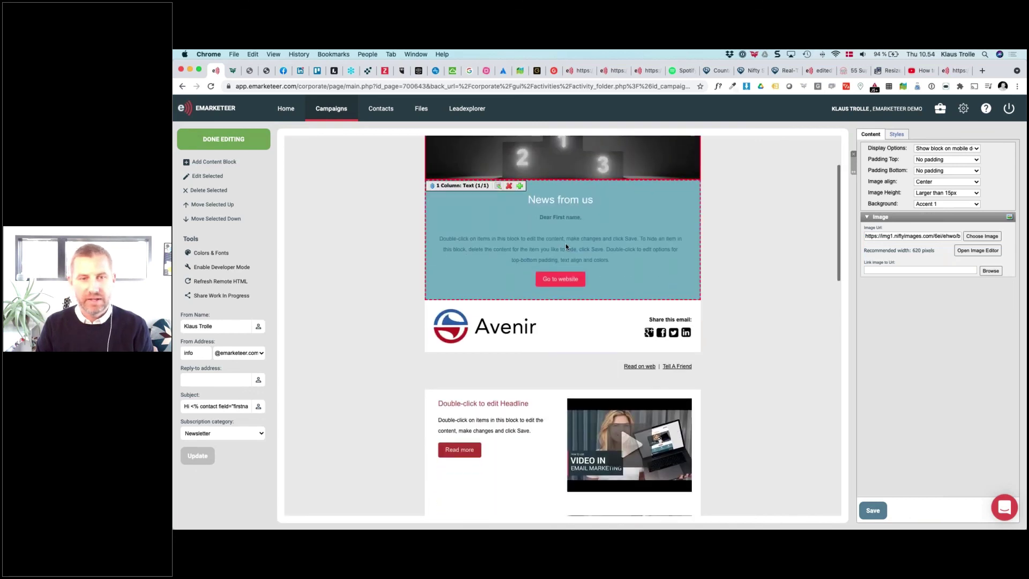
click(565, 243)
double_click(579, 219)
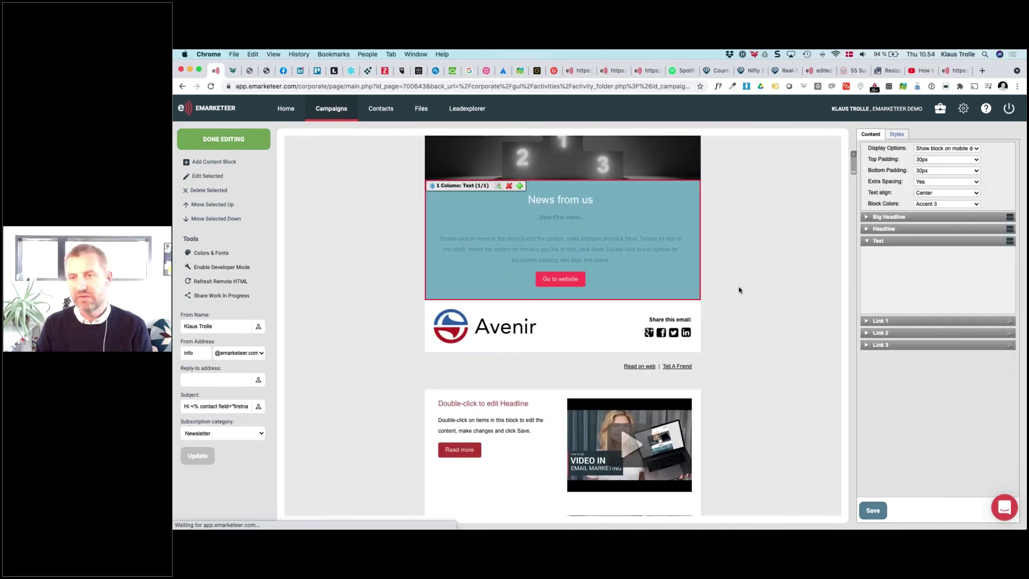
click(883, 276)
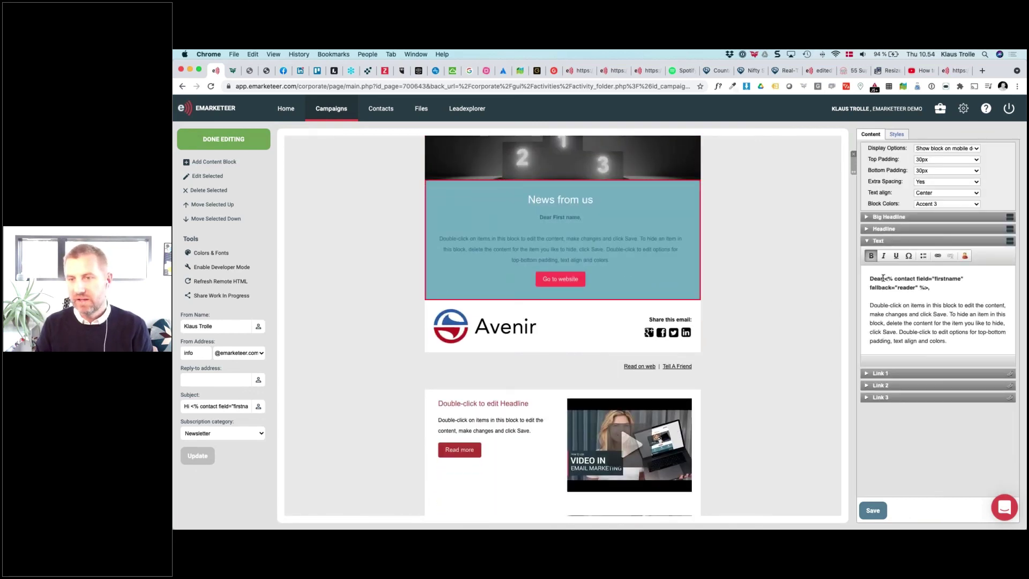
shift+click(930, 288)
key(super+c)
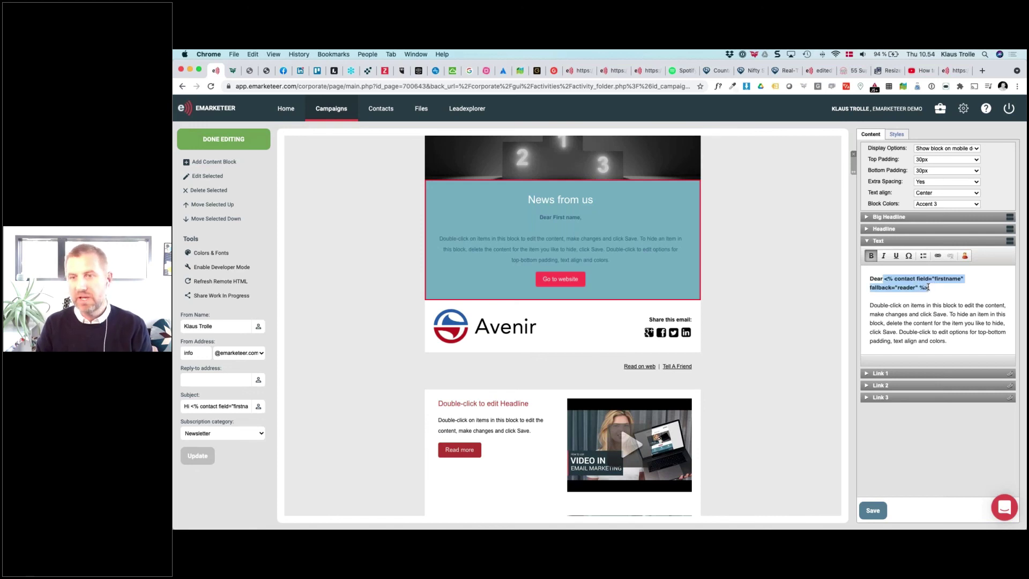
Step: Replace MERGE_TAG at the end of the header image URL with the copied firstname merge tag
scroll(668, 241, up, 3)
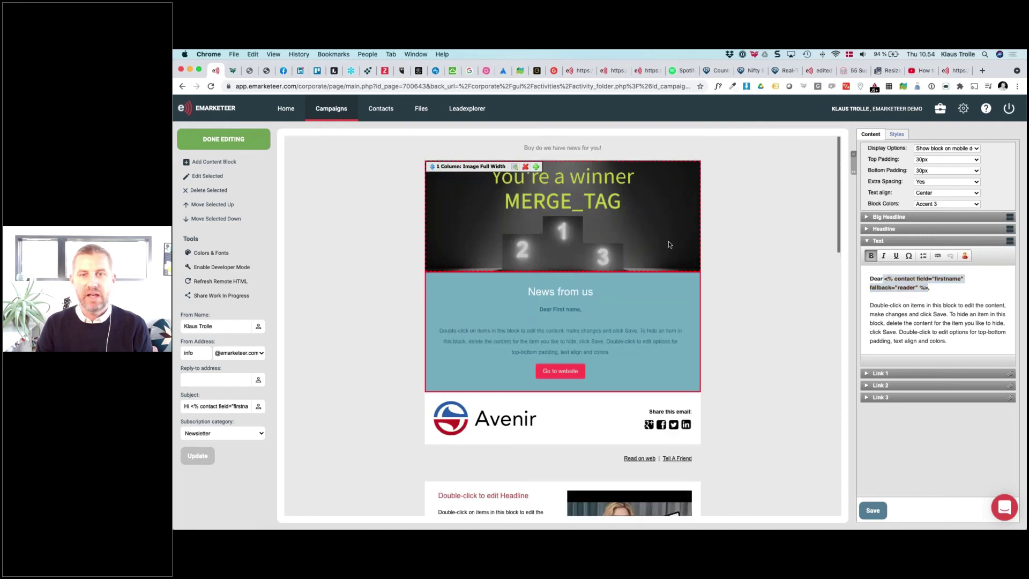
double_click(667, 241)
key(super+Right)
scroll(926, 236, up, 5)
scroll(900, 237, right, 3)
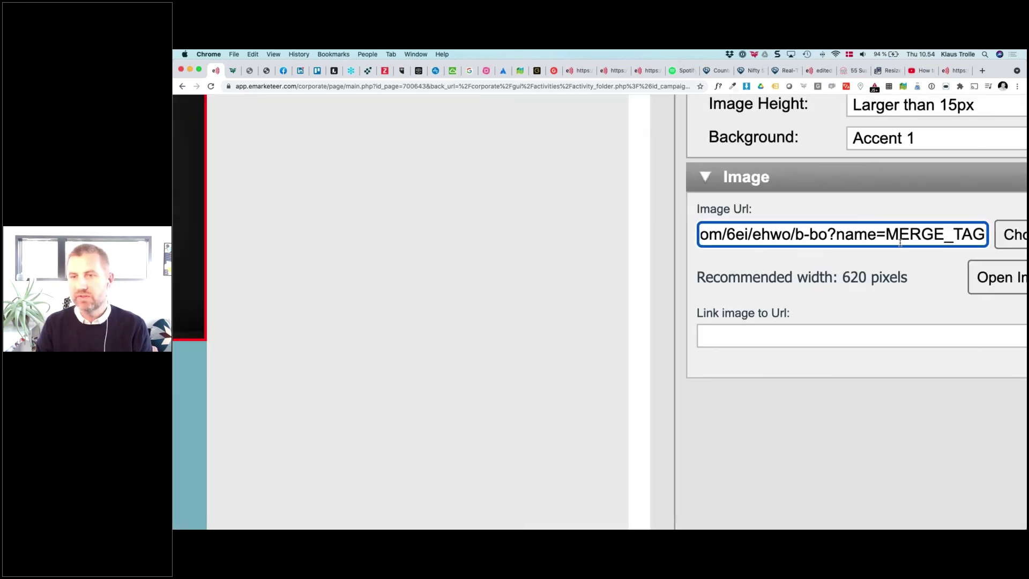
click(780, 234)
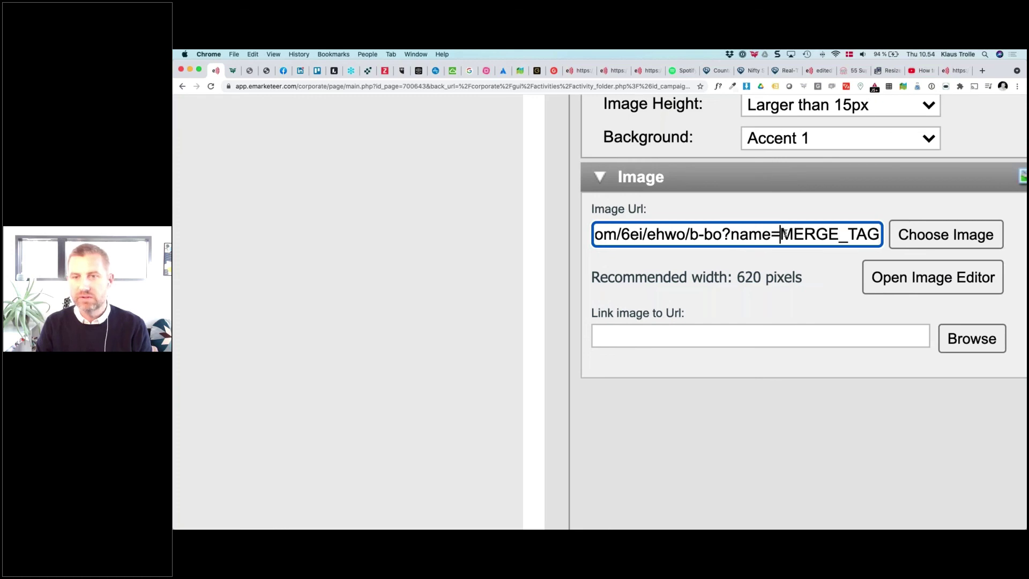
key(shift+super+Right)
key(super+v)
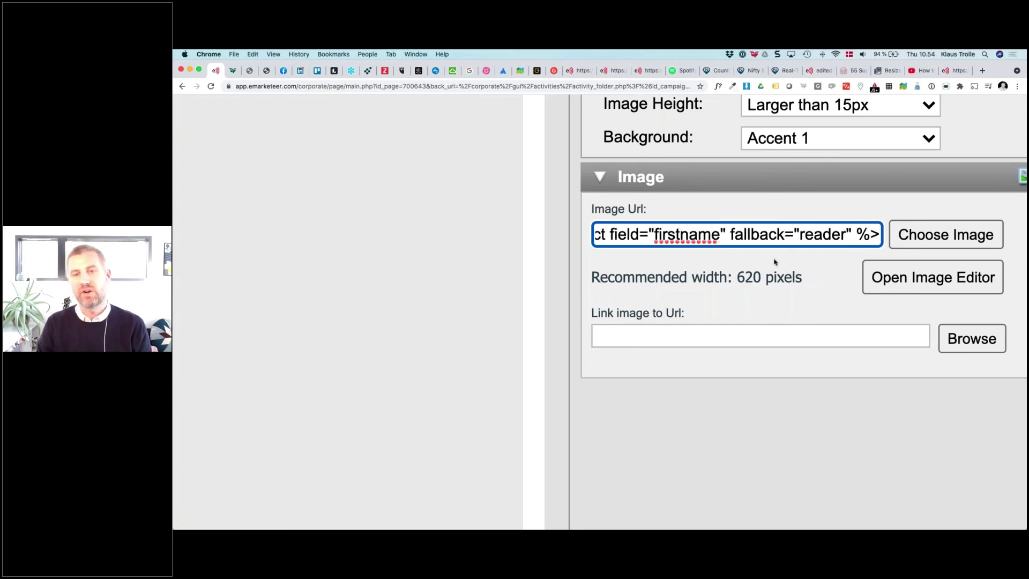
scroll(774, 262, down, 4)
scroll(773, 262, down, 3)
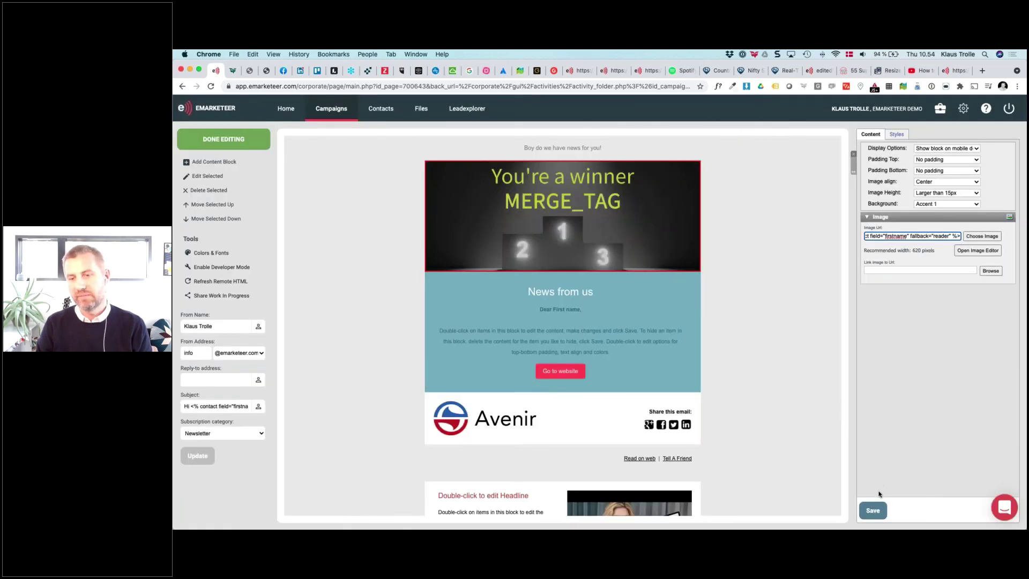
Step: Save the header image and confirm it shows 'First name' under 'You're a winner'
click(872, 510)
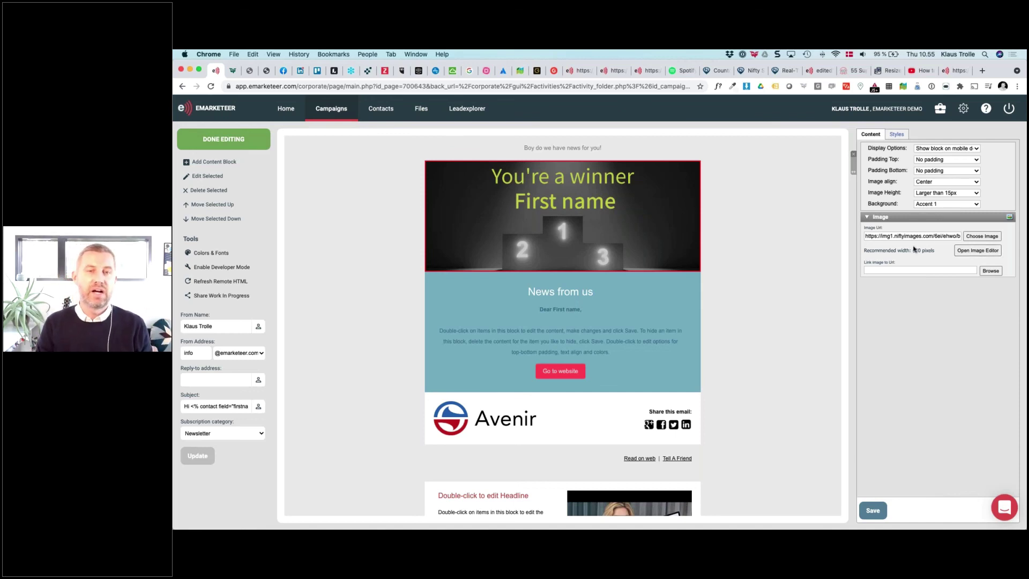
mouse_move(571, 225)
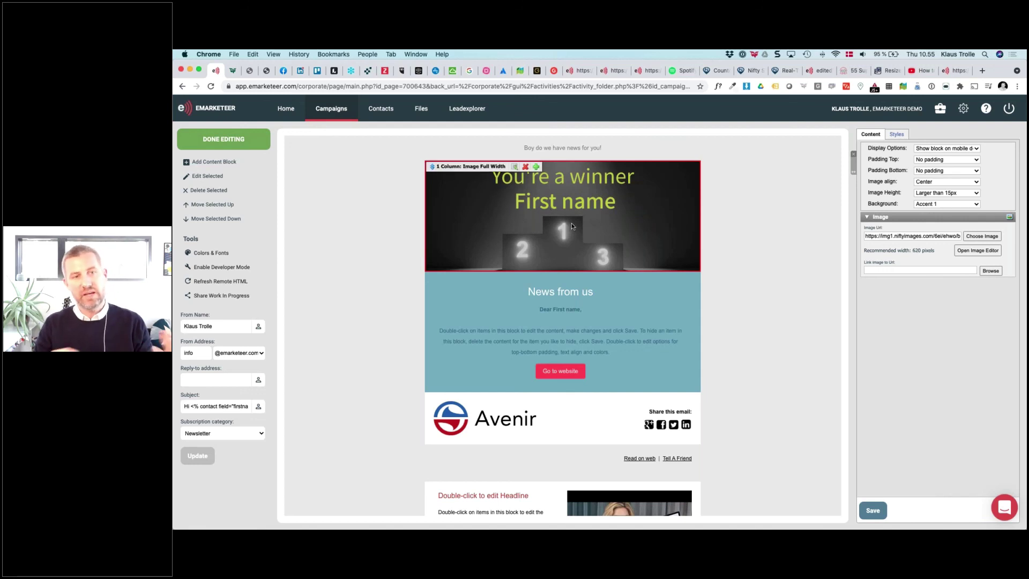